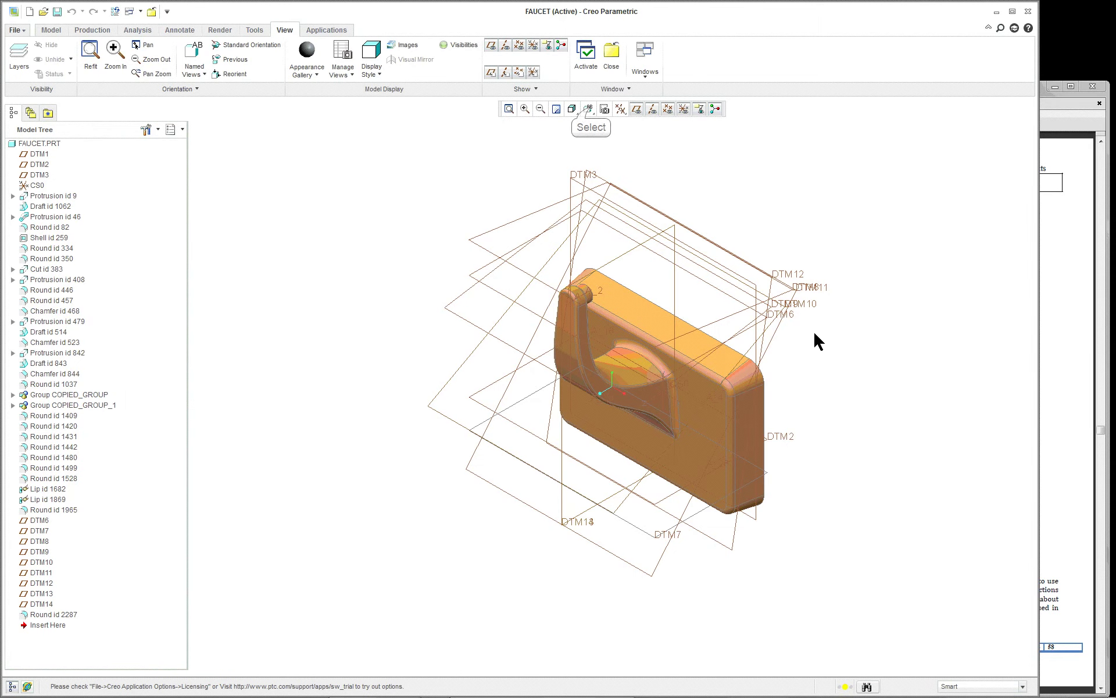
Step: Reorient the faucet model using its saved view orientations to show the spout upright above the base
left_click(588, 109)
left_click(608, 137)
left_click(588, 109)
left_click(598, 169)
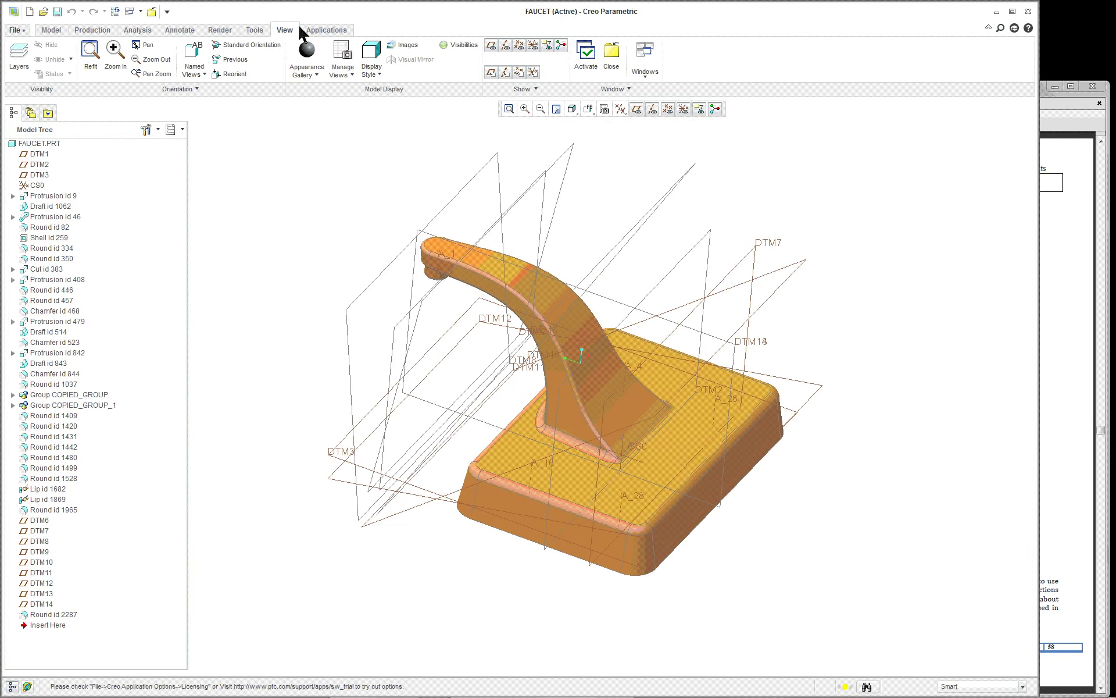
Step: Open the Model Player for the faucet part and rewind the model to the beginning of its feature history
left_click(254, 29)
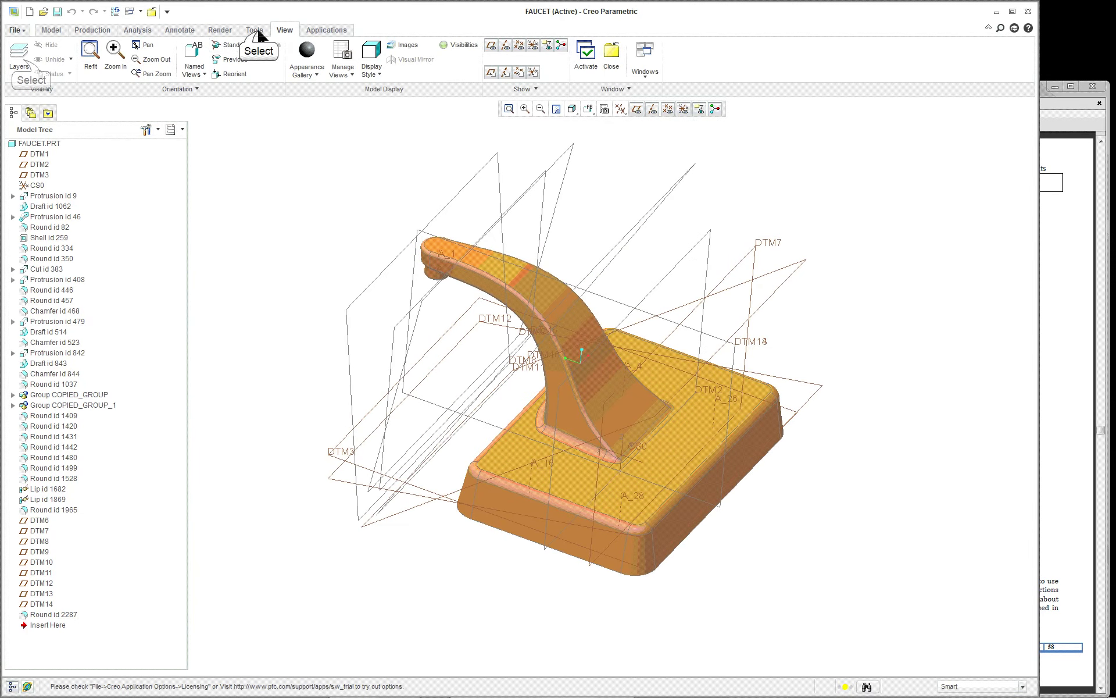
left_click(18, 57)
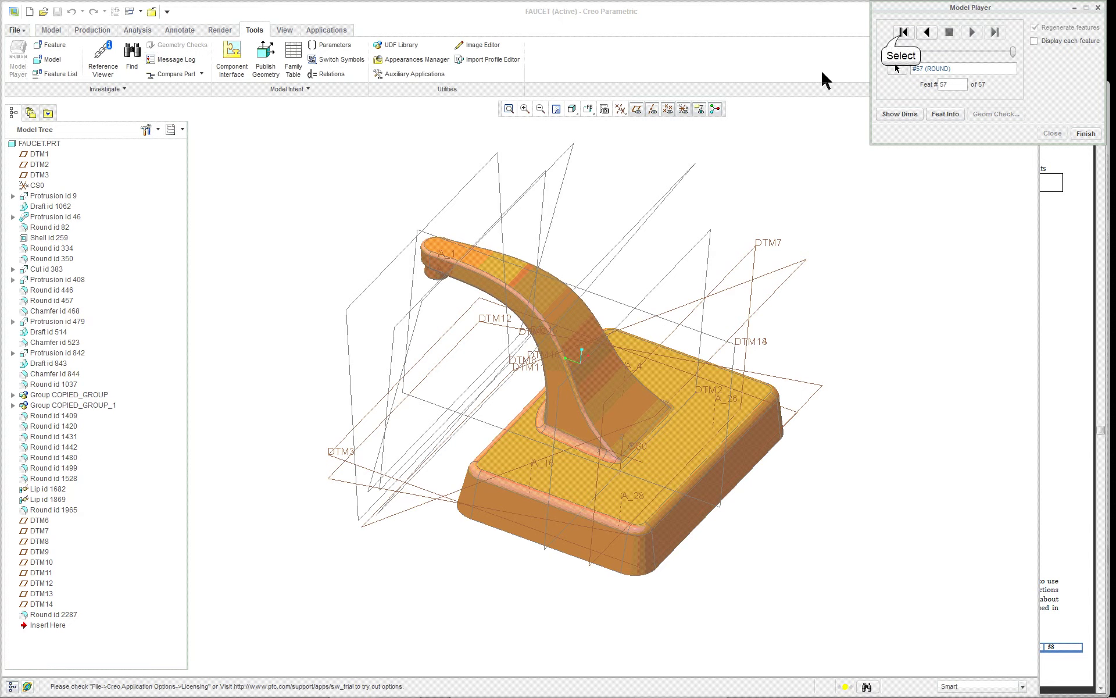
left_click(903, 33)
Step: Step the model history forward to feature 5, the base protrusion, and show its dimensions
double_click(971, 32)
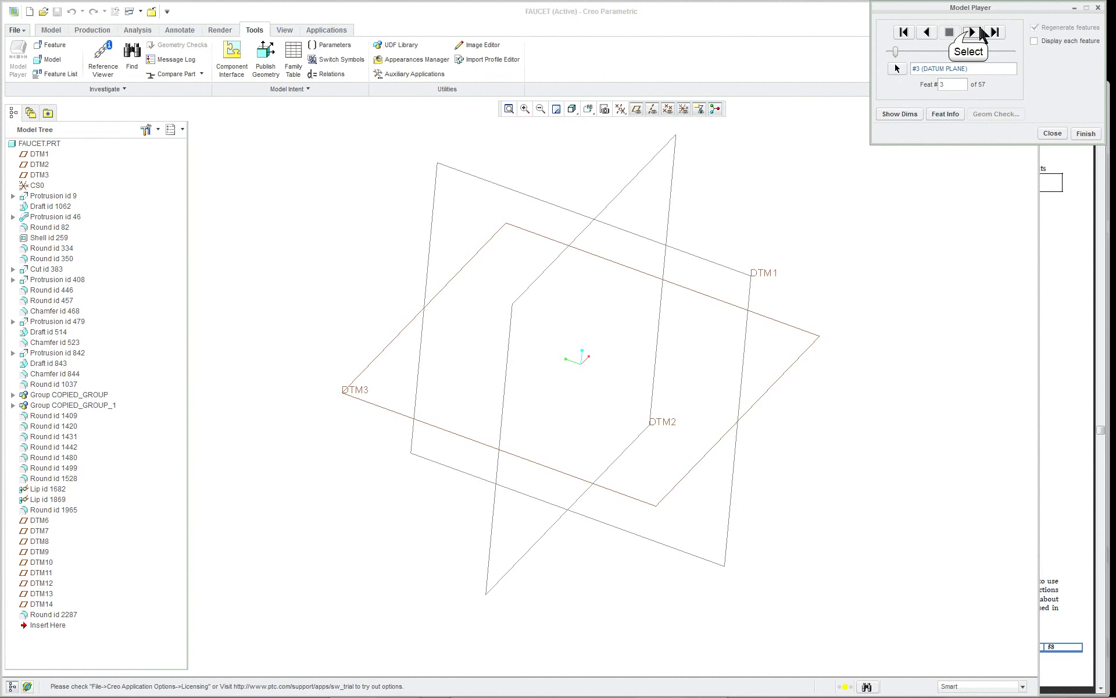
left_click(970, 33)
left_click(970, 32)
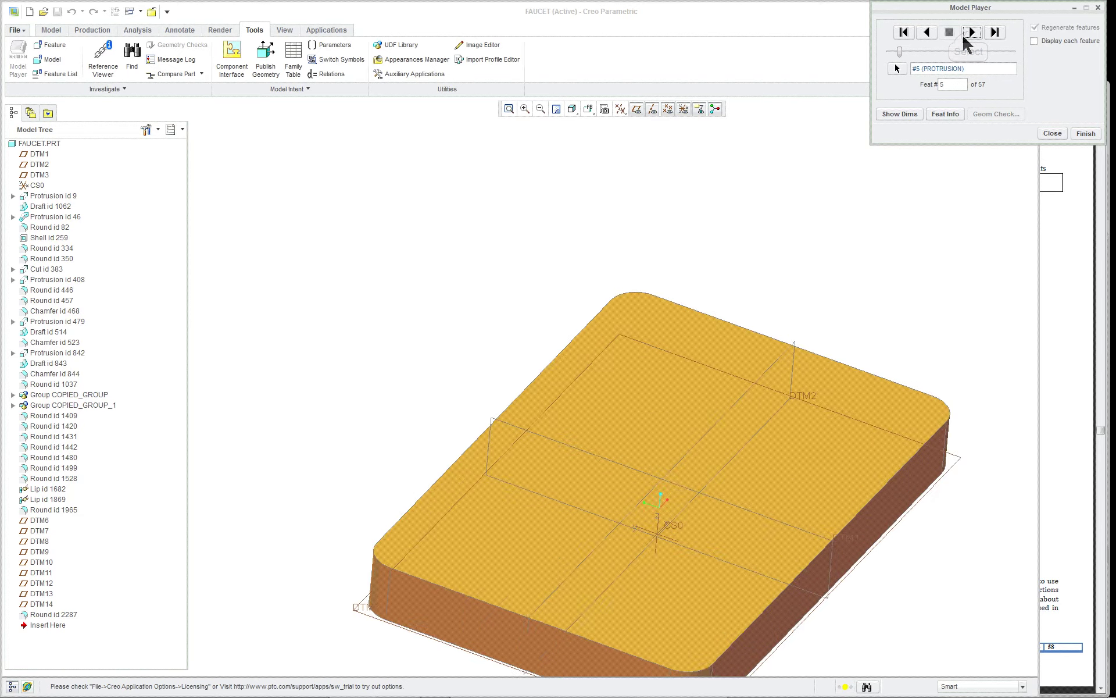
scroll(912, 265, "up", 3)
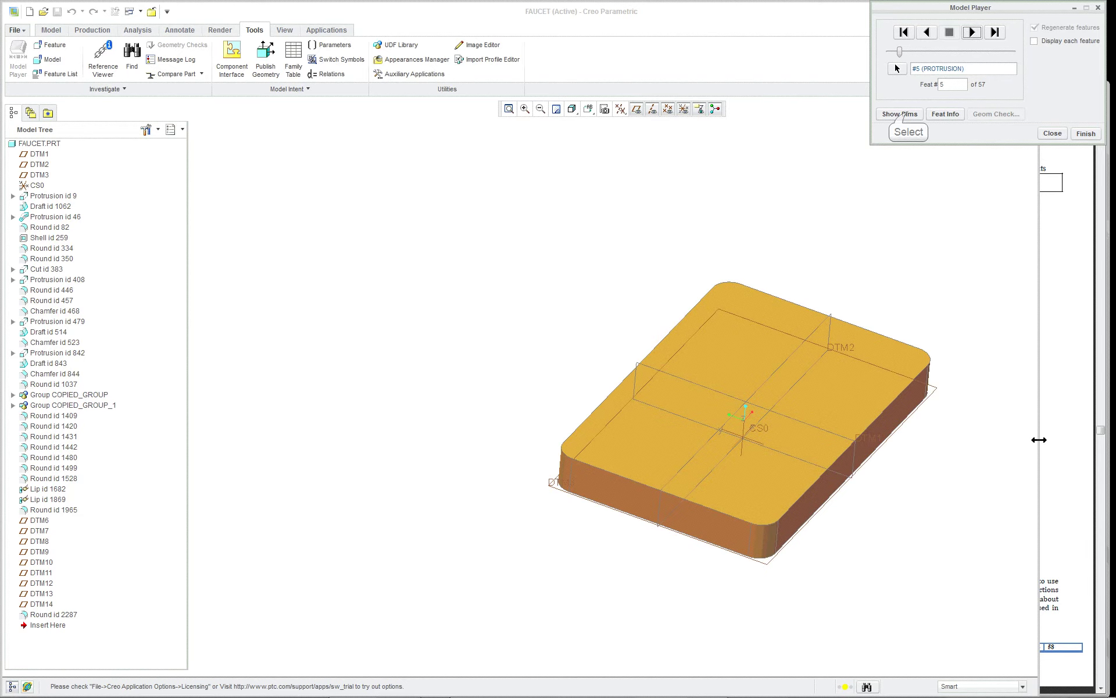
left_click(908, 115)
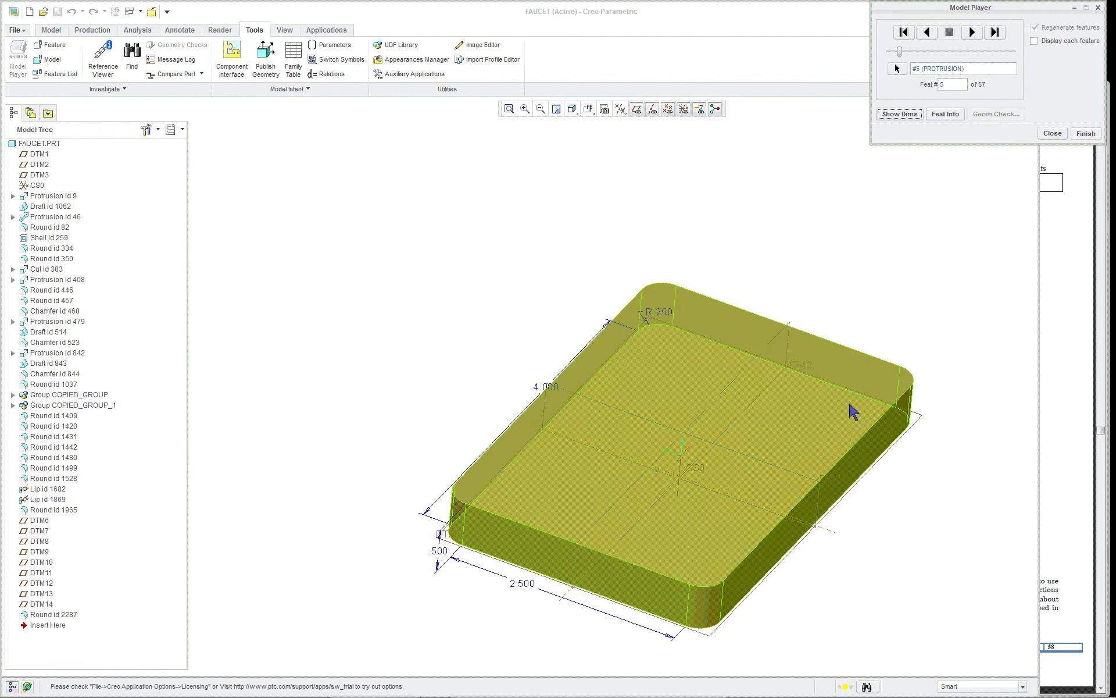
Step: Step through feature 6, the base draft, and feature 7, the spout protrusion, showing the dimensions of each
left_click(974, 33)
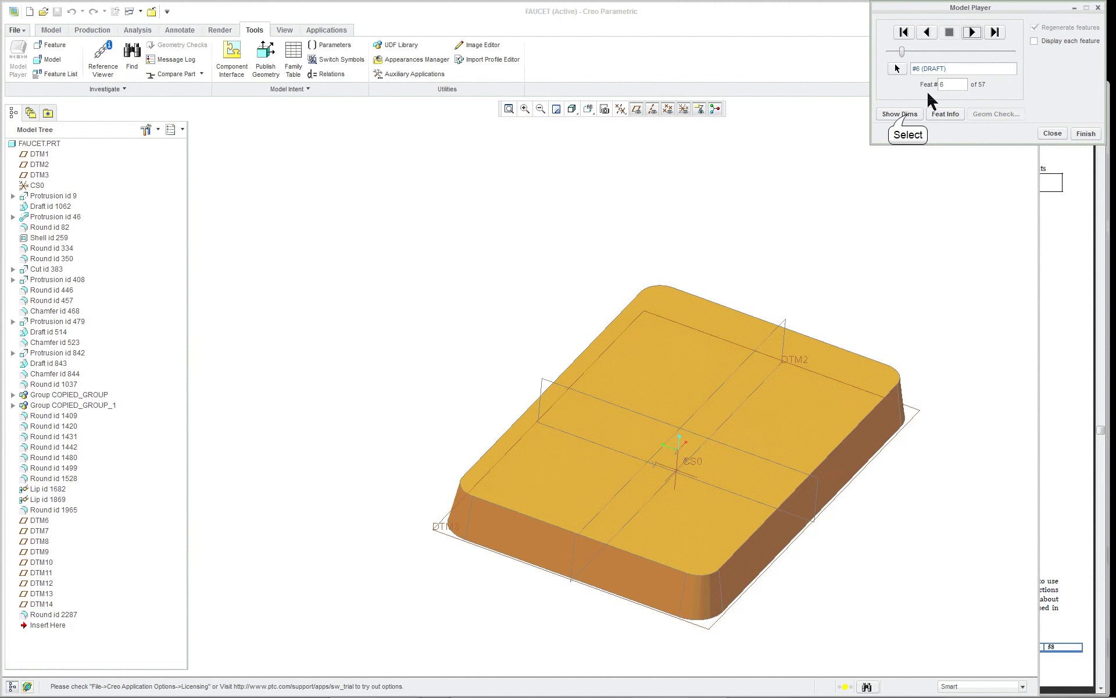
left_click(909, 117)
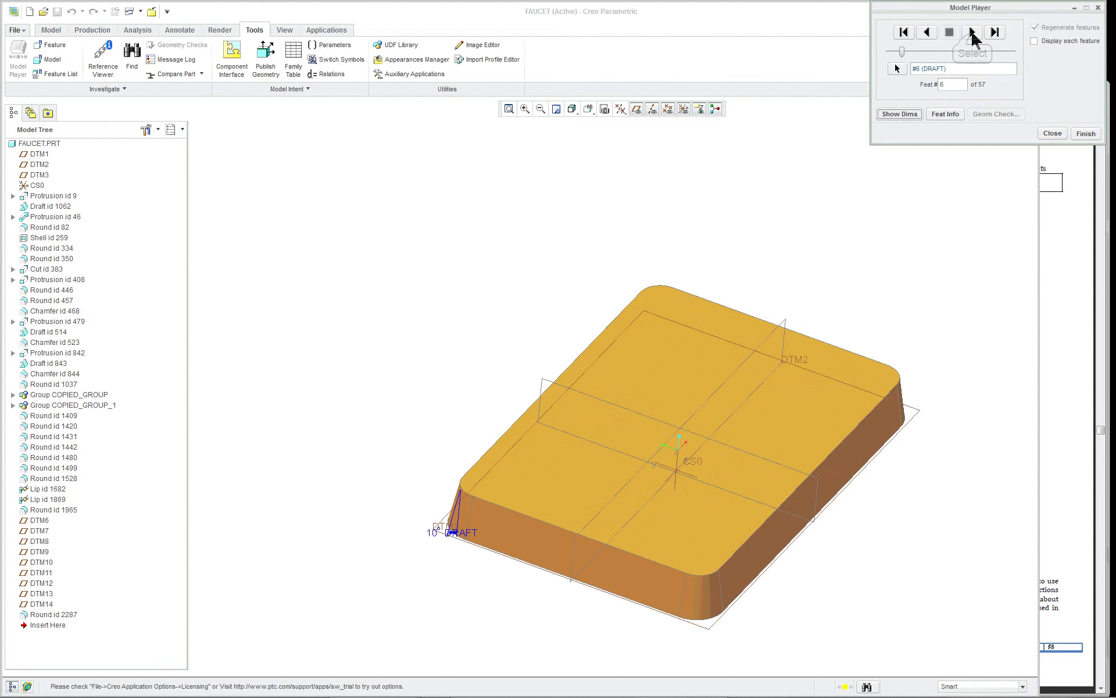
left_click(972, 33)
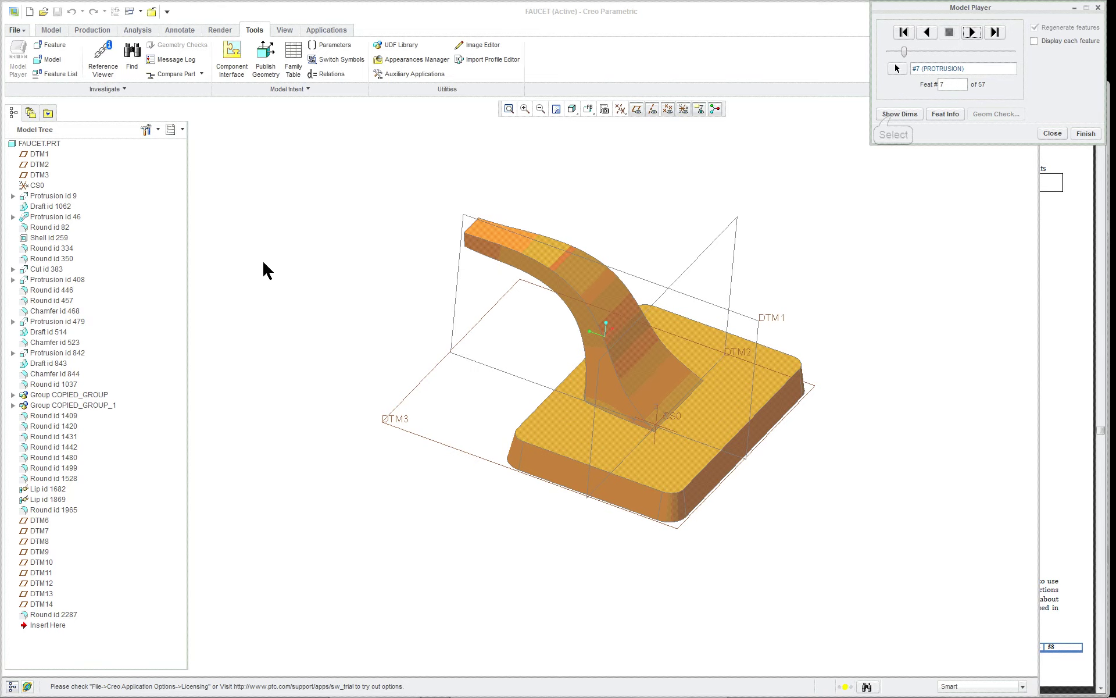
left_click(898, 114)
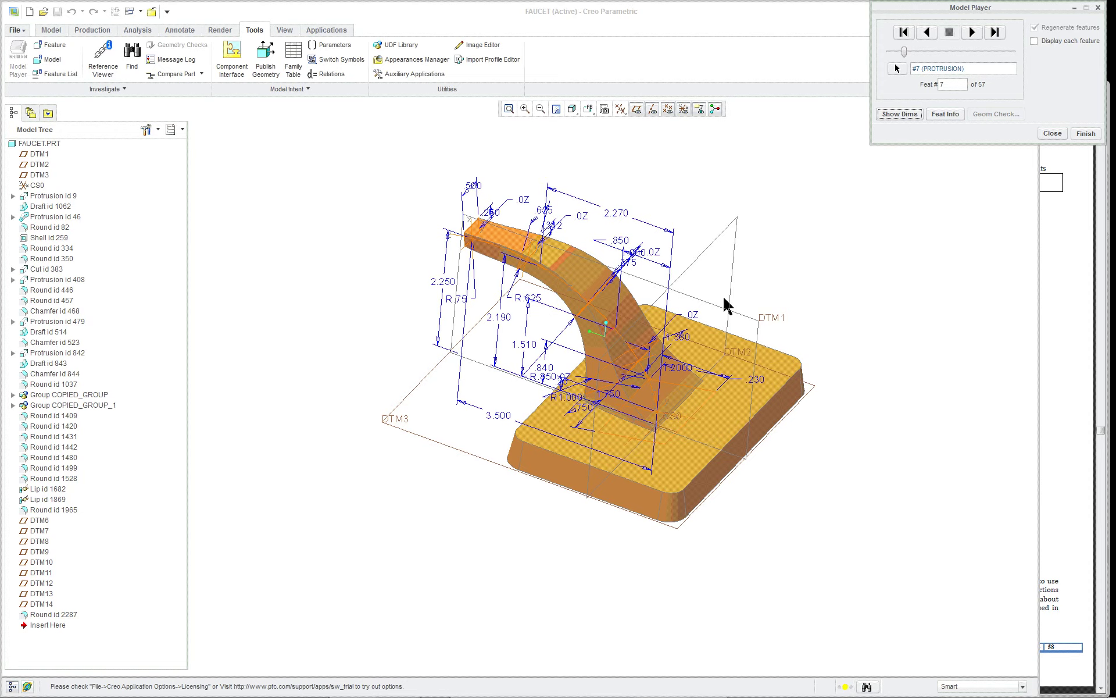
mouse_move(727, 306)
middle_mouse_down()
mouse_move(804, 256)
mouse_move(822, 292)
middle_mouse_up()
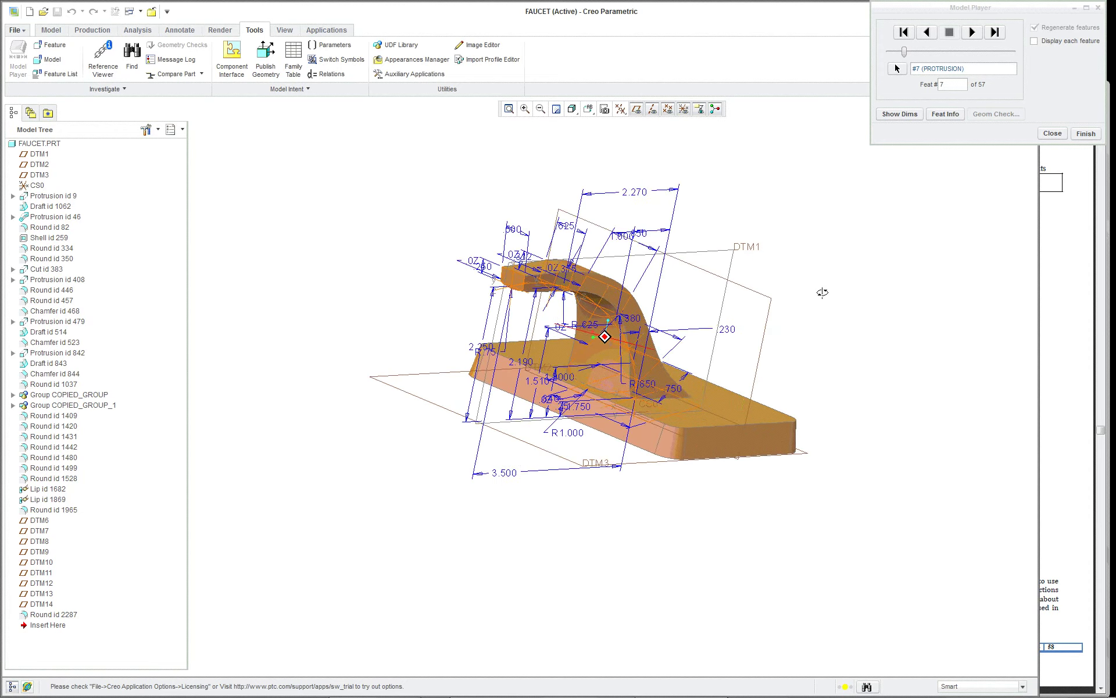
scroll(767, 267, "up", 5)
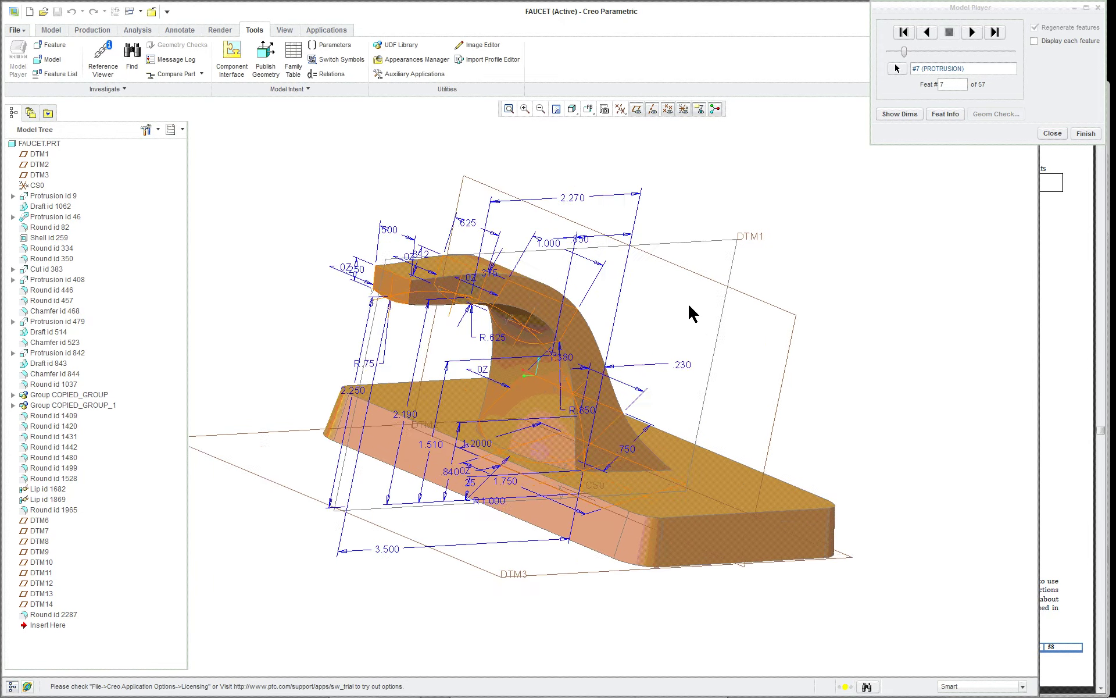
mouse_move(650, 329)
middle_mouse_down()
mouse_move(639, 401)
mouse_move(632, 314)
middle_mouse_up()
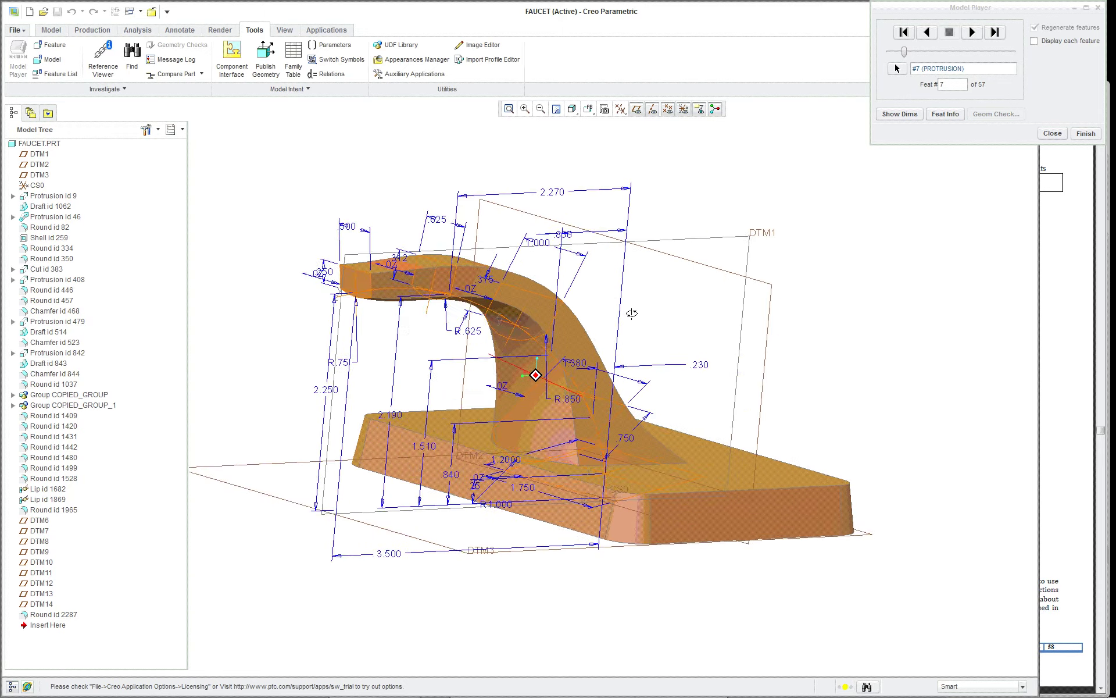
scroll(634, 320, "down", 2)
Step: Switch the display style to No Hidden and examine the spout protrusion's section and trajectory dimensions
left_click(571, 109)
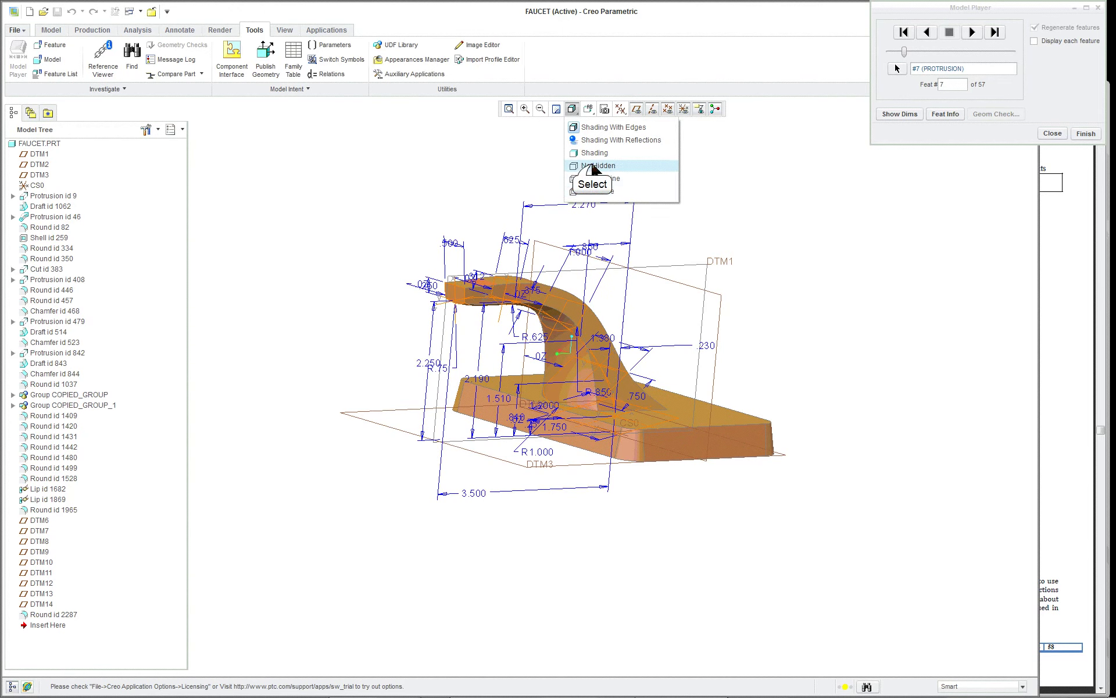
left_click(593, 167)
scroll(604, 244, "up", 4)
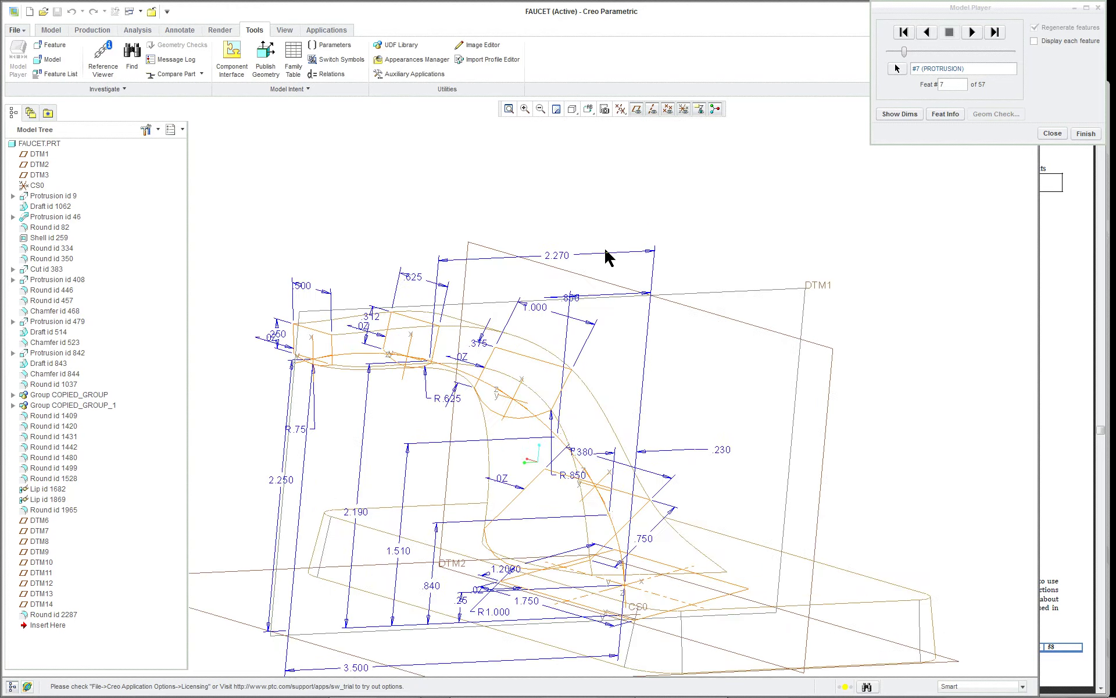
scroll(612, 313, "down", 5)
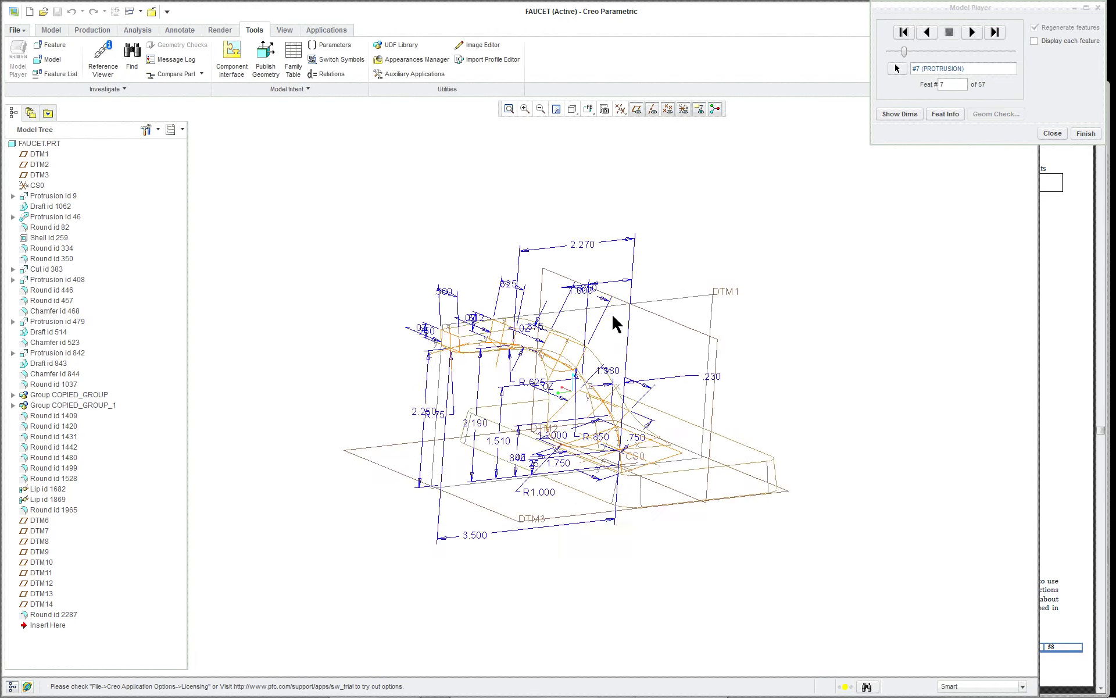
scroll(725, 269, "up", 2)
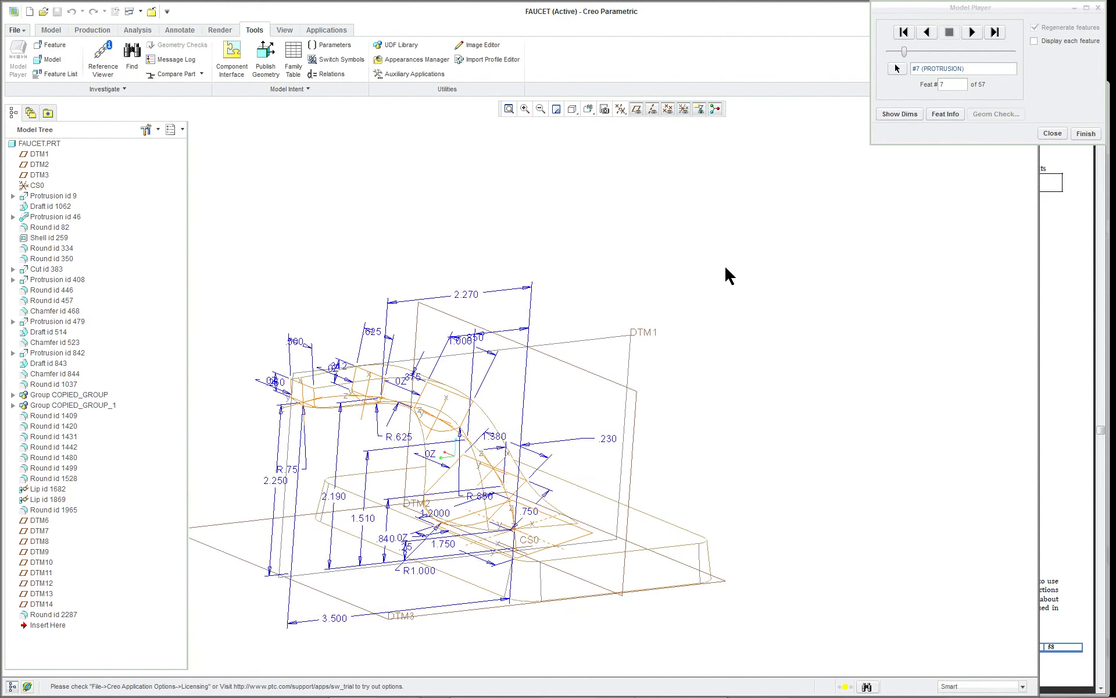
scroll(880, 162, "down", 1)
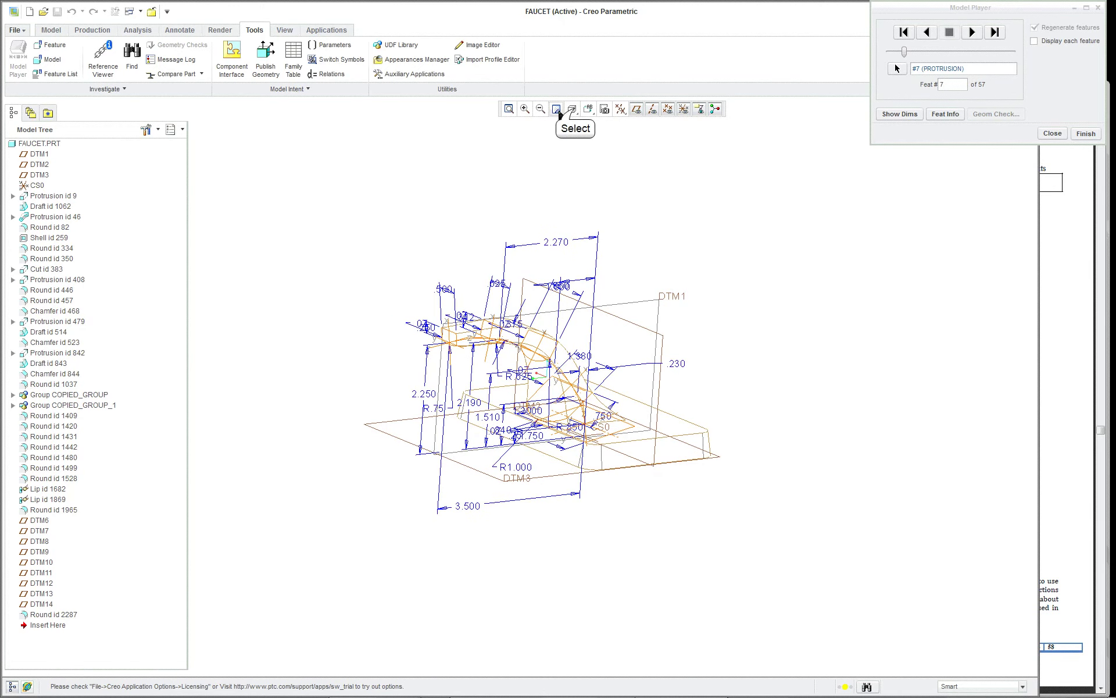
Step: Return the model to a shaded display style
left_click(589, 110)
left_click(581, 127)
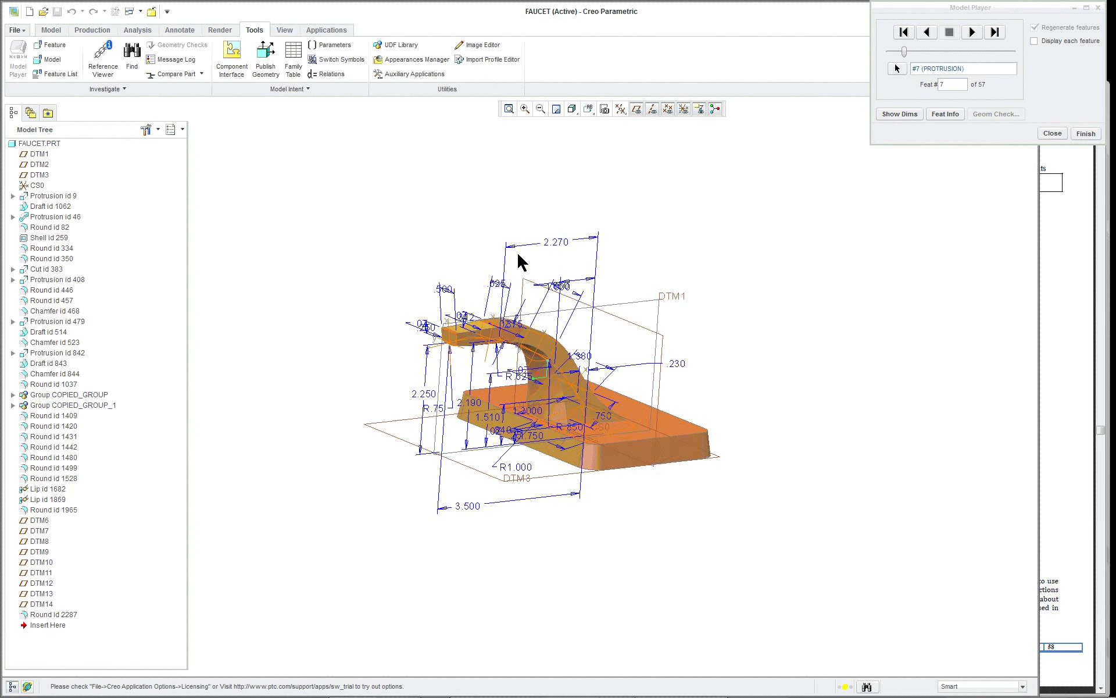
scroll(518, 256, "up", 1)
Step: Apply the ptc-std-chrome-plate appearance from the std-metals library to the whole faucet part
left_click(284, 32)
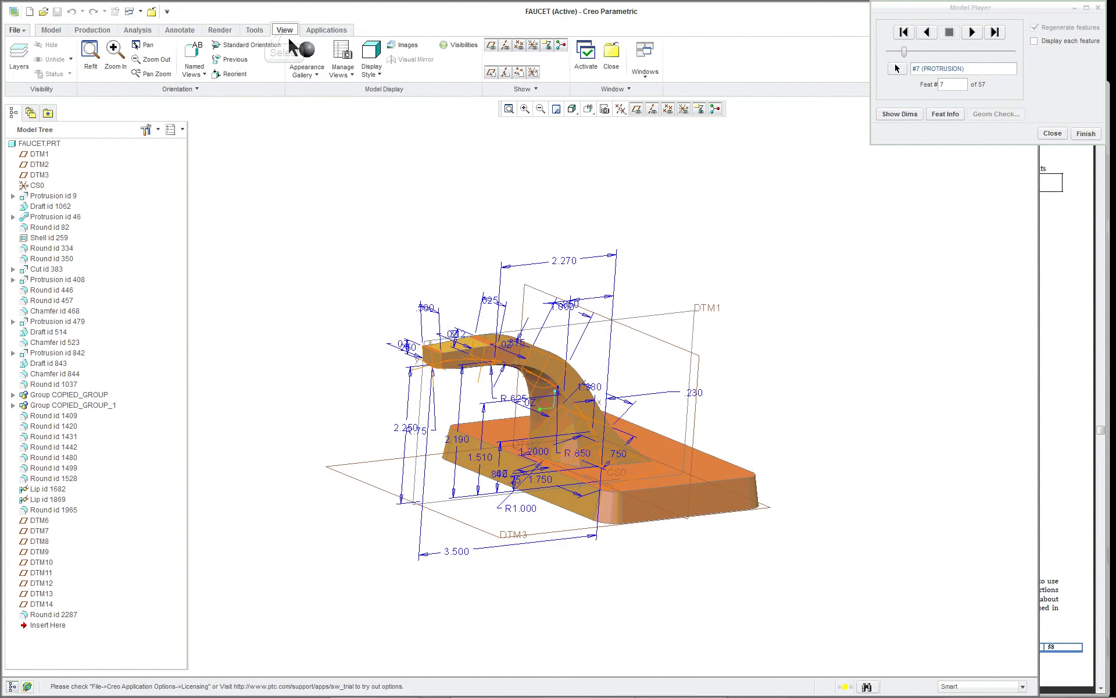
left_click(312, 70)
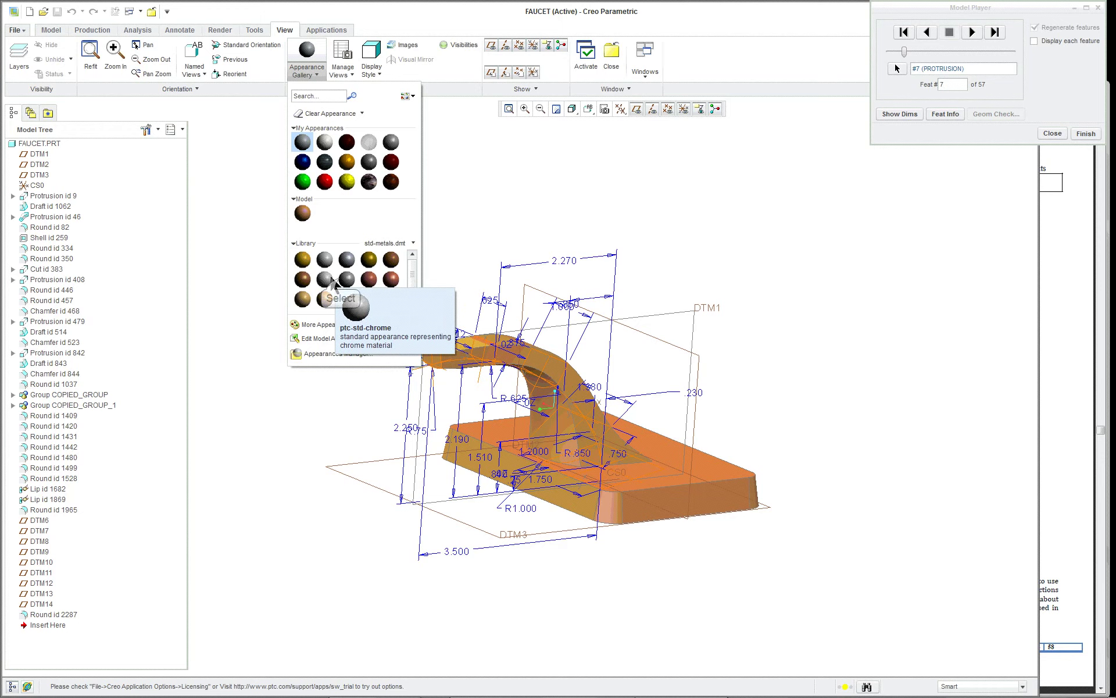
left_click(325, 280)
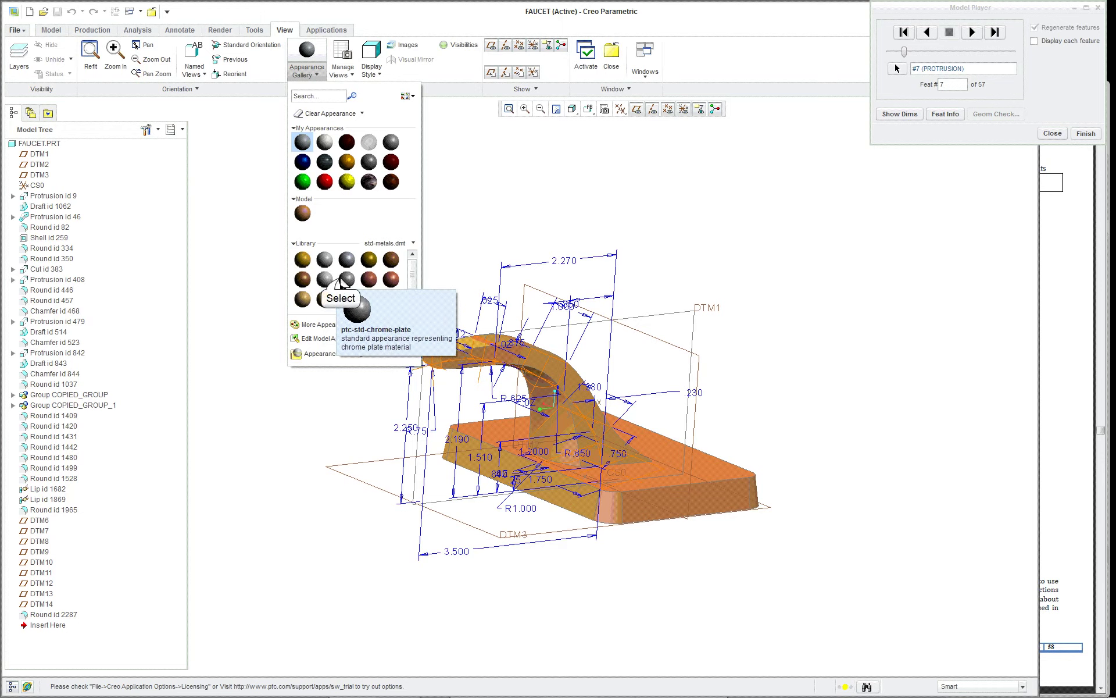
left_click(85, 145)
middle_click(343, 186)
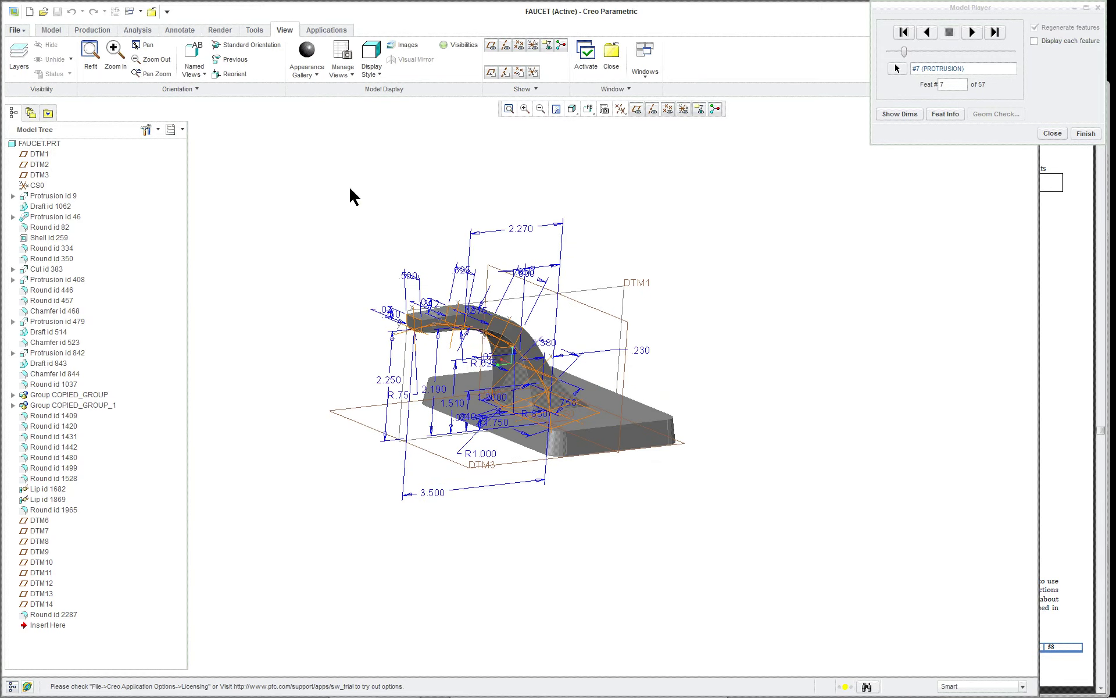
scroll(474, 355, "up", 1)
scroll(410, 358, "up", 1)
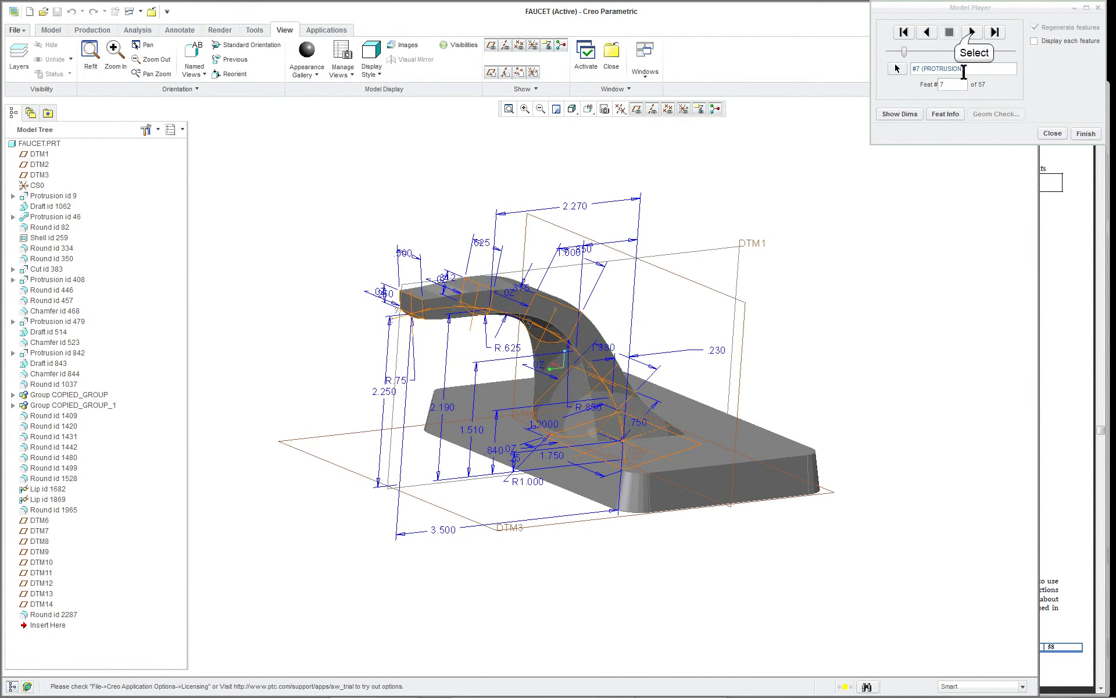
Step: Advance the model history to feature 8, the round on the base, and show its radius dimension
left_click(972, 32)
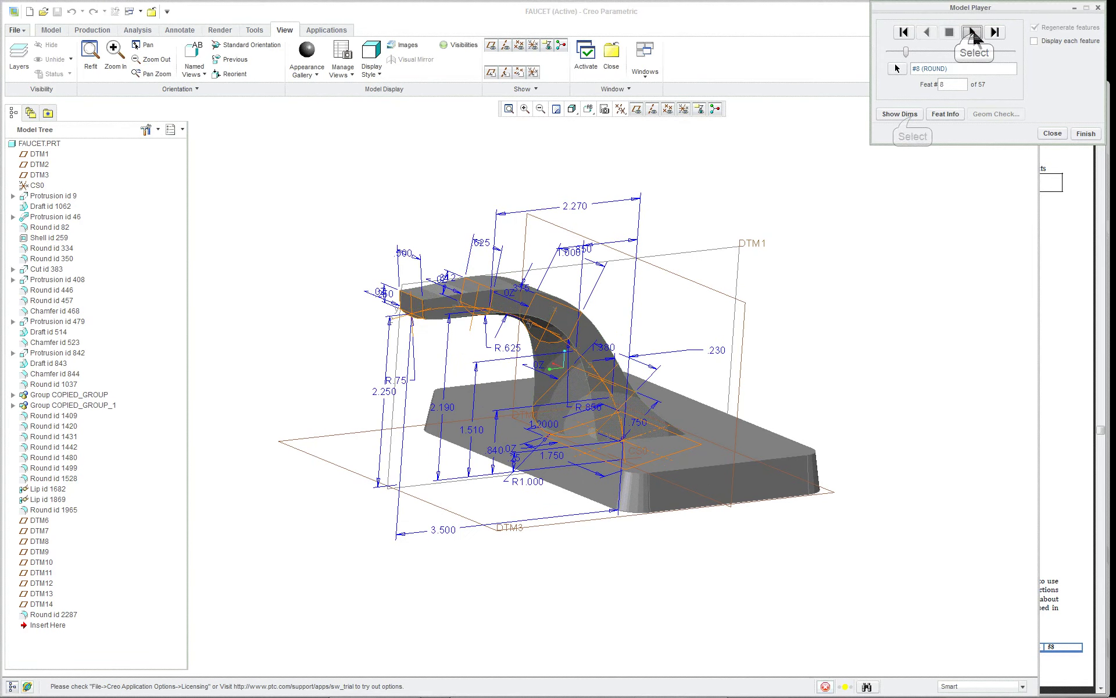
left_click(899, 114)
middle_click_drag(747, 324, 742, 362)
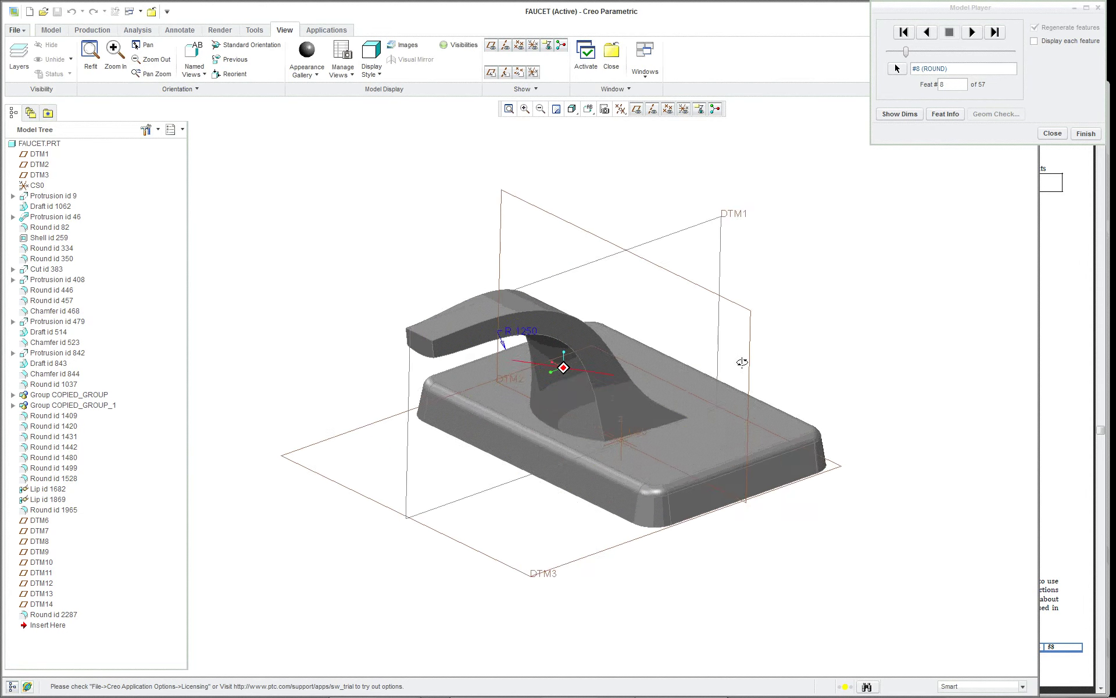
scroll(734, 364, "down", 3)
scroll(434, 418, "up", 2)
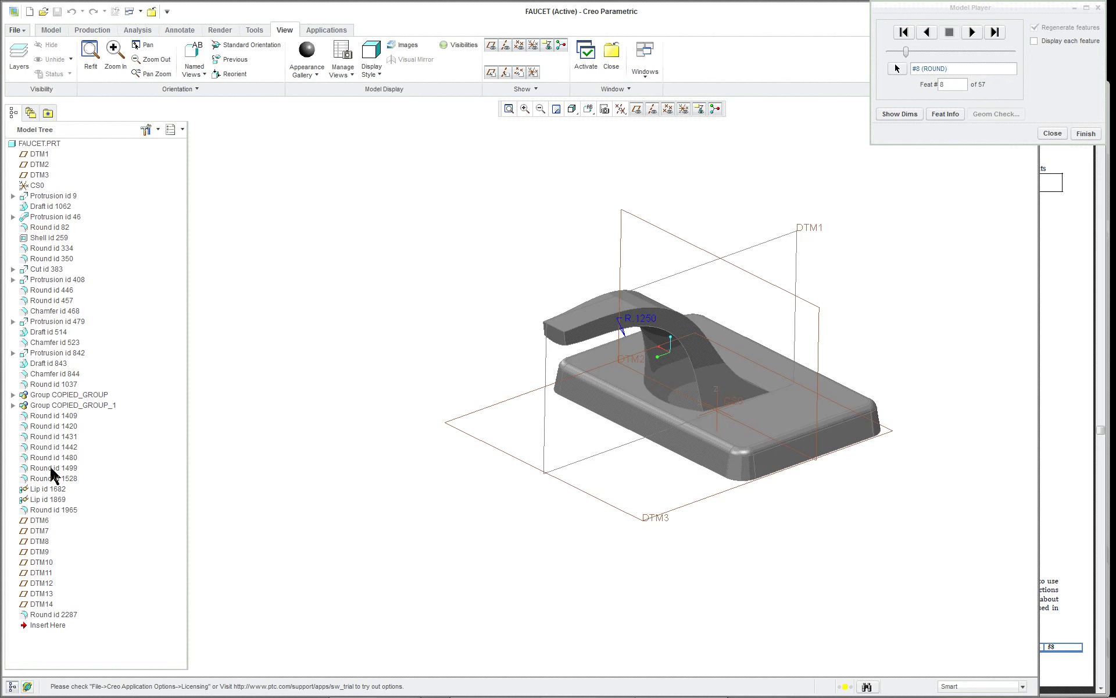
Step: Advance the model history to feature 9, the shell, show its thickness dimension and examine the hollow underside
left_click(971, 32)
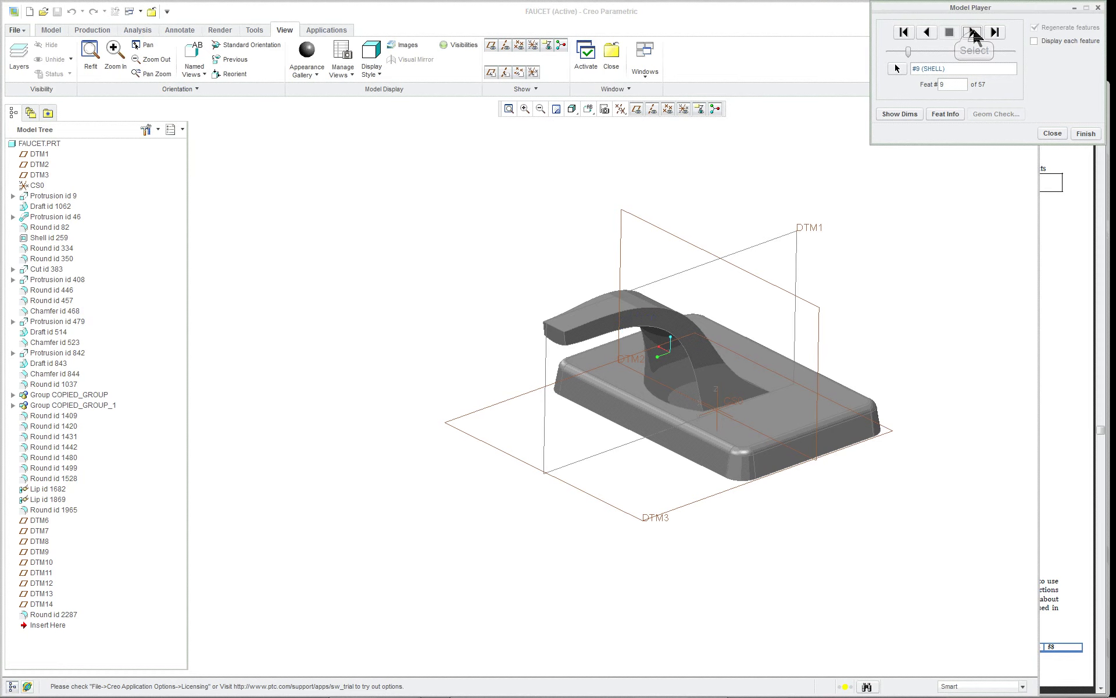
middle_click_drag(889, 371, 921, 226)
left_click(907, 115)
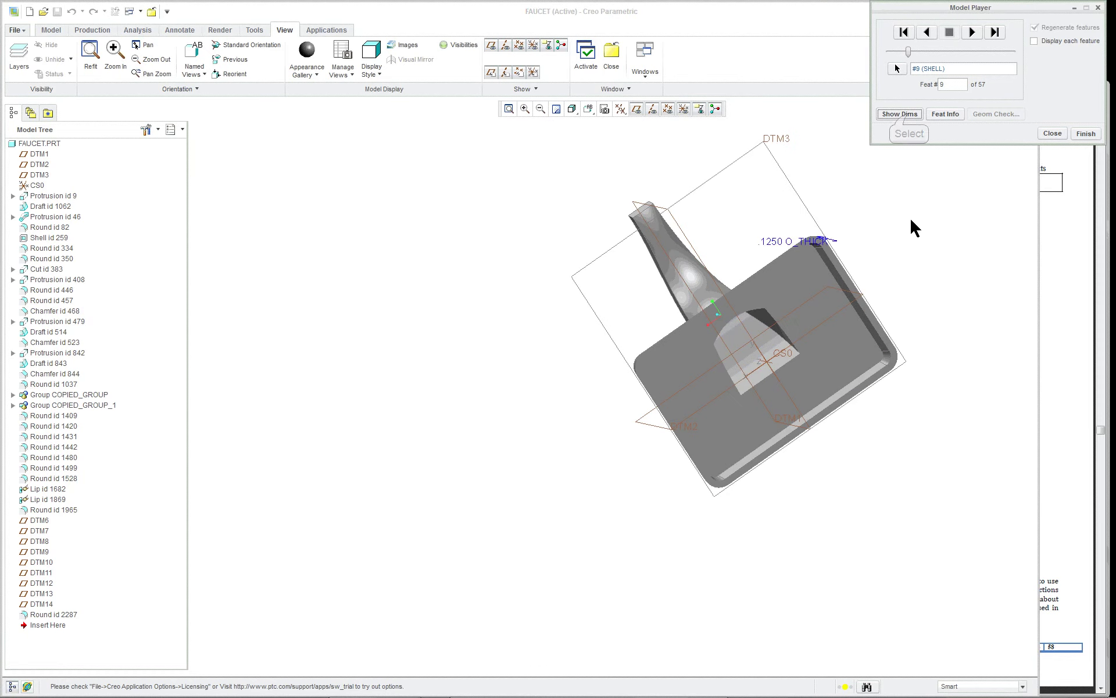
middle_click_drag(903, 323, 904, 254)
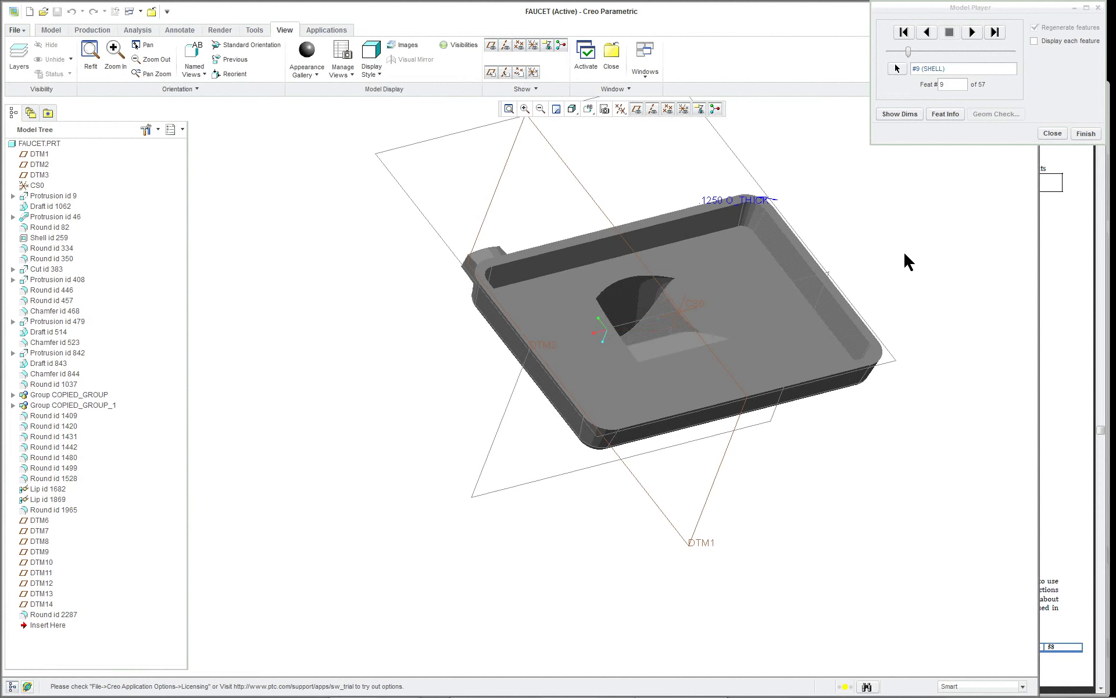
scroll(899, 241, "up", 2)
scroll(900, 224, "down", 2)
Step: Advance the model history to feature 10, the round on the spout, and show its dimensions
left_click(973, 33)
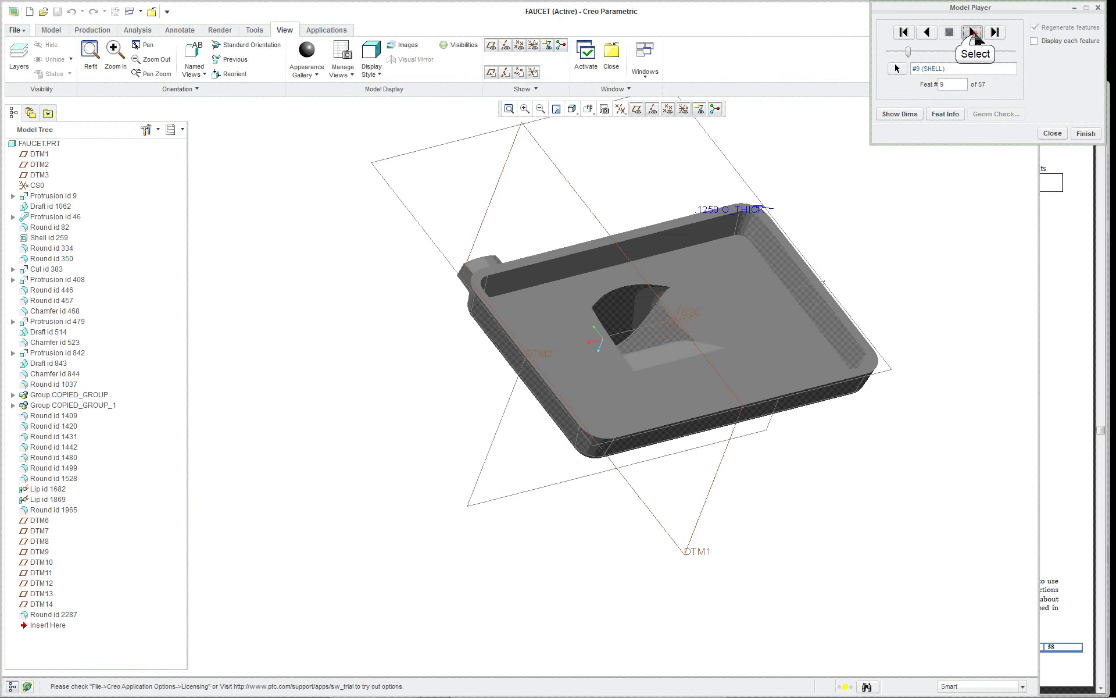
middle_click_drag(907, 174, 907, 295)
scroll(907, 295, "up", 1)
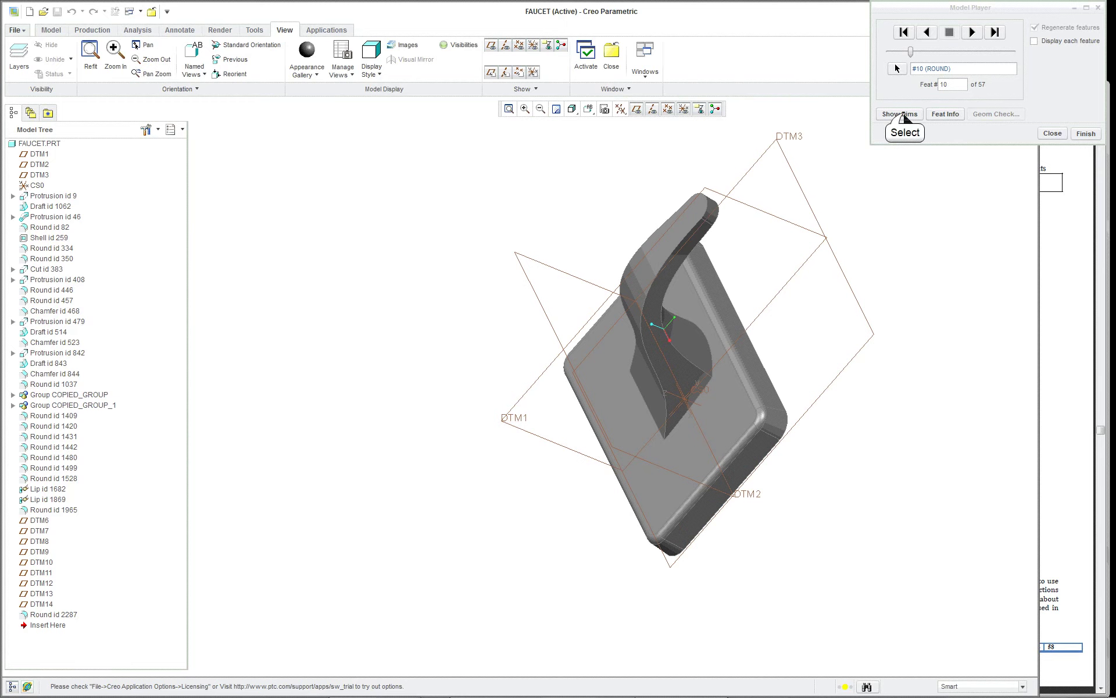
left_click(903, 115)
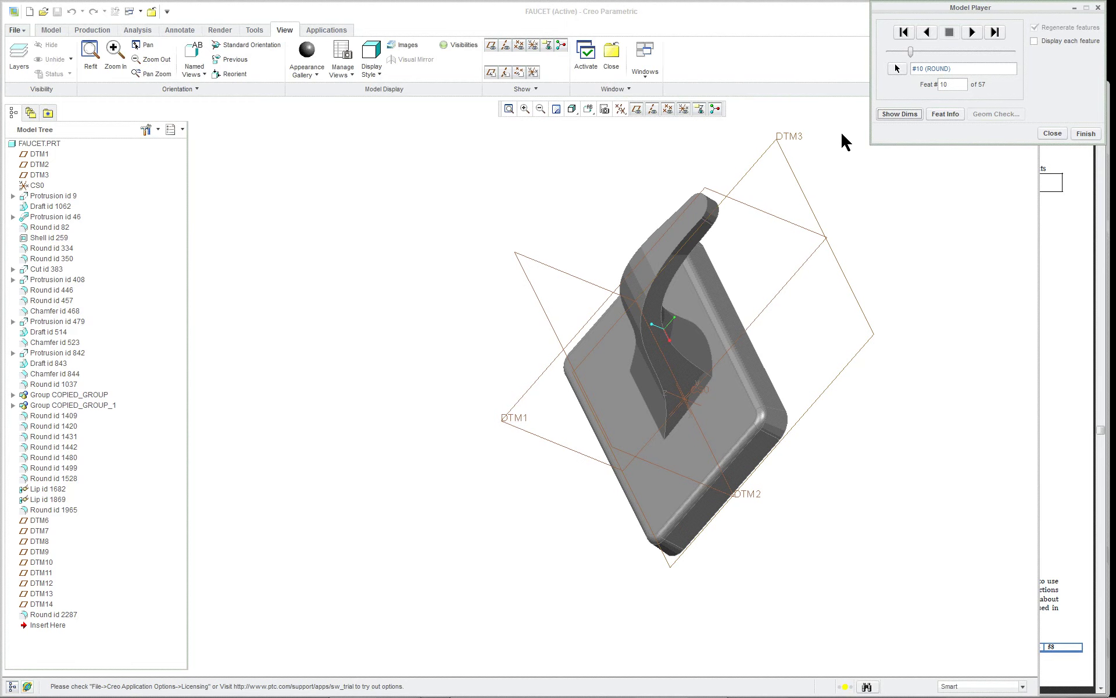
scroll(730, 166, "down", 1)
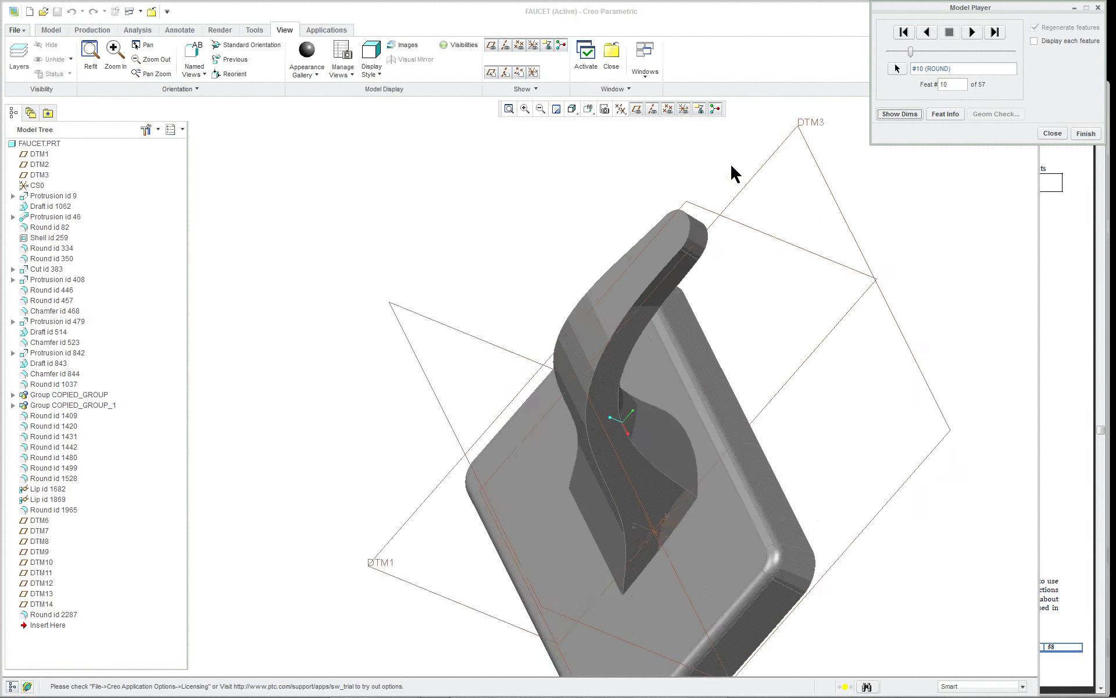
Step: Advance the model history to feature 11, the next round on the spout, show its radius dimension and examine the spout
scroll(734, 170, "up", 2)
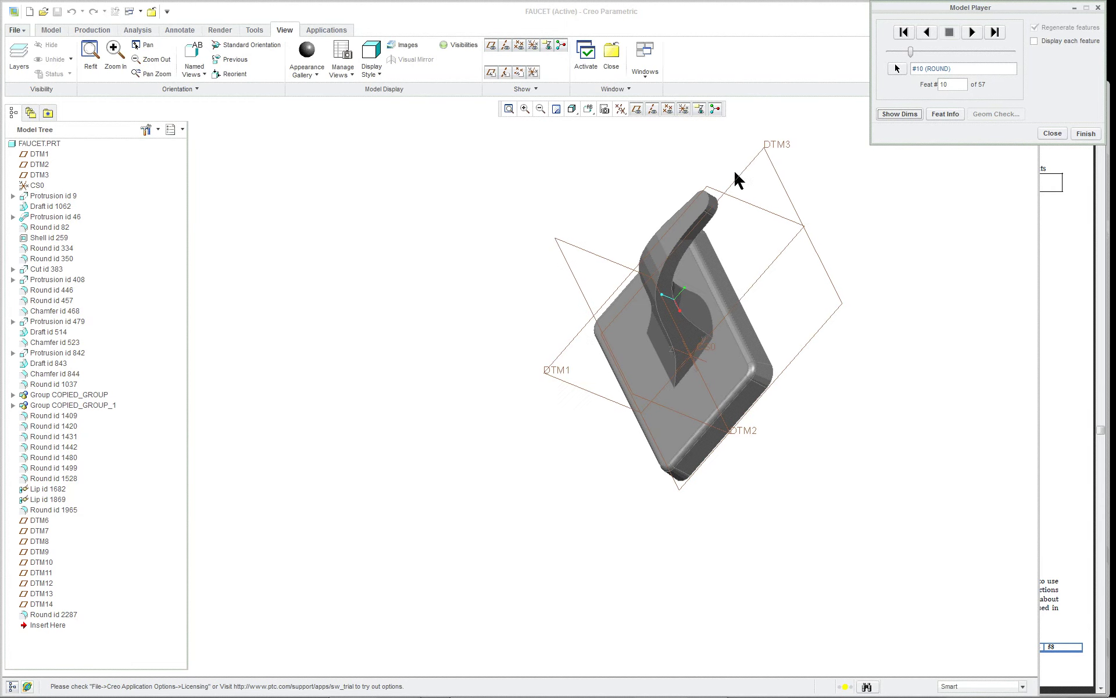
left_click(972, 32)
left_click(896, 116)
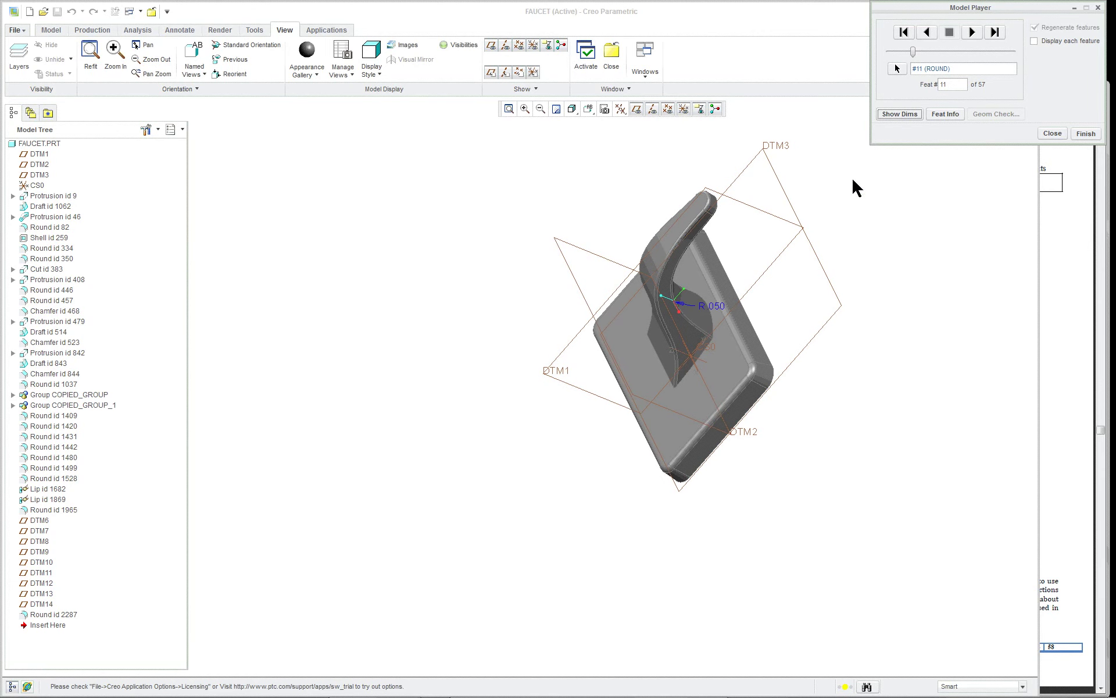
scroll(726, 295, "down", 3)
mouse_move(619, 272)
middle_mouse_down()
mouse_move(632, 247)
mouse_move(498, 273)
mouse_move(508, 294)
mouse_move(549, 298)
middle_mouse_up()
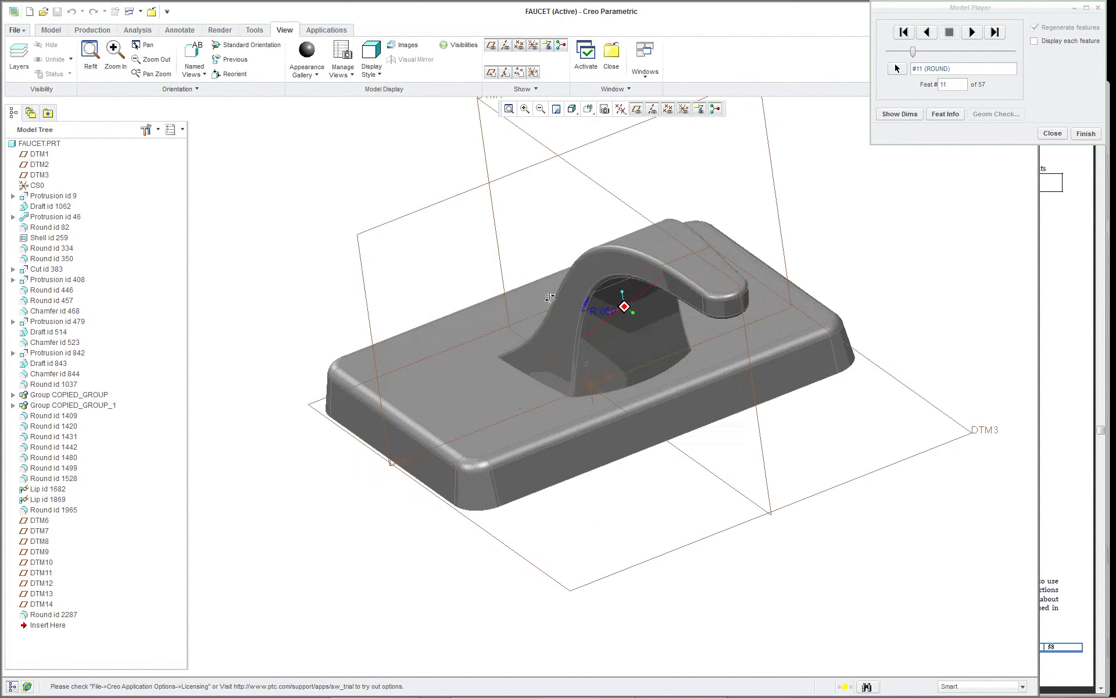
scroll(658, 295, "down", 3)
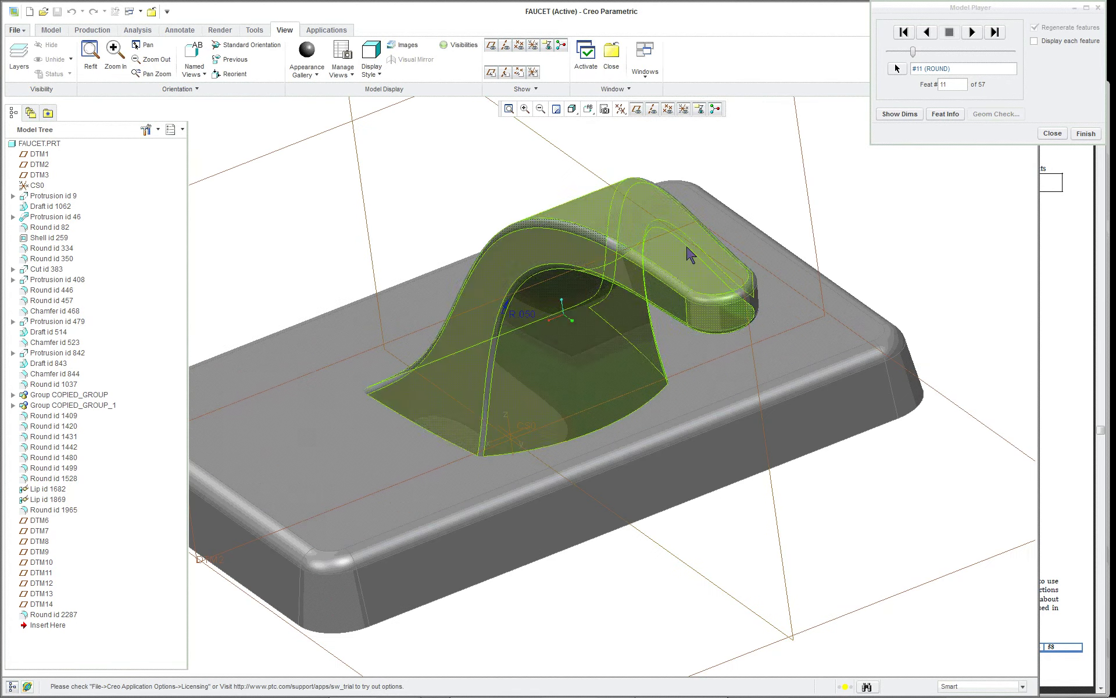
Step: Advance the model history to feature 12, the cut at the spout tip, show its dimensions and examine it from the underside
left_click(972, 33)
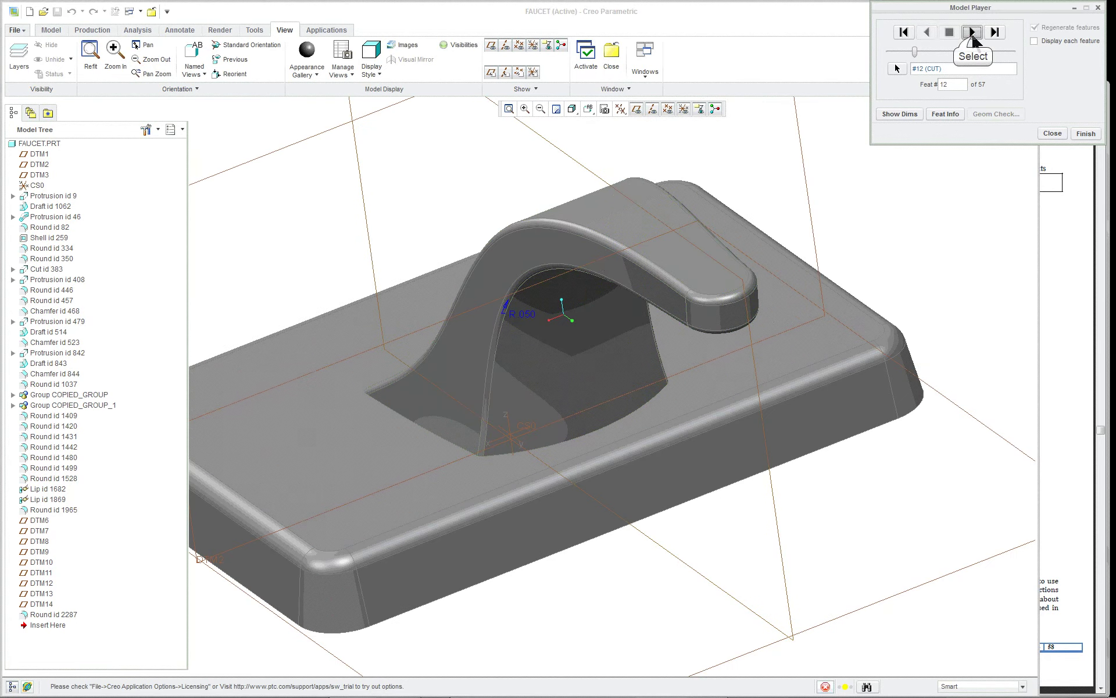
left_click(900, 114)
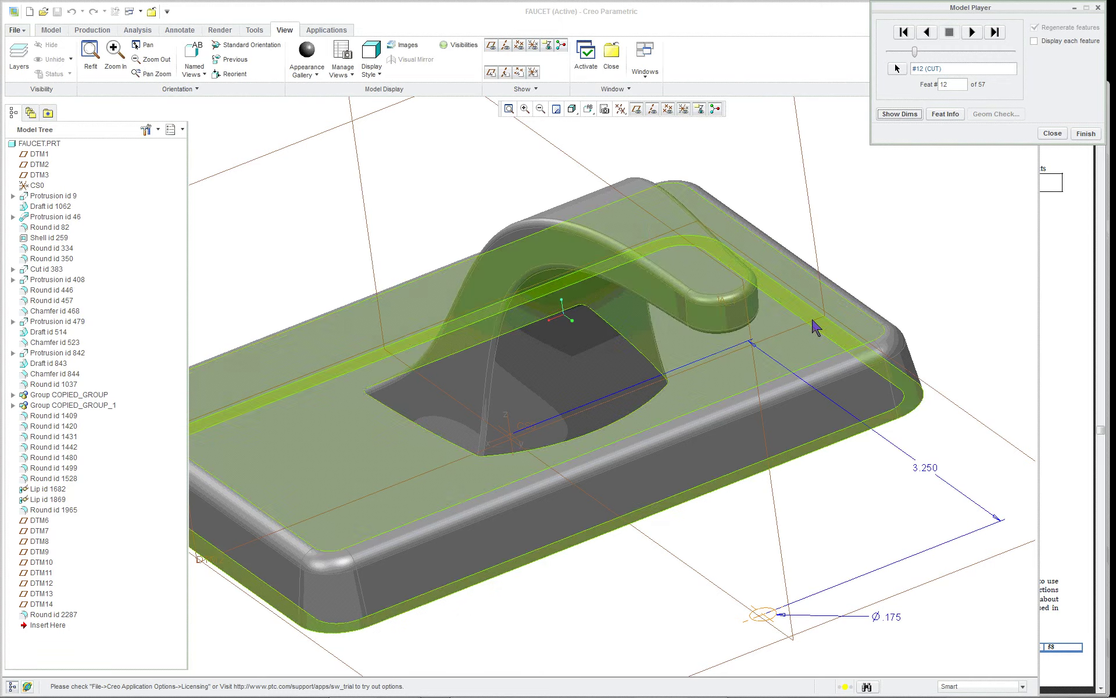
scroll(817, 328, "up", 4)
middle_click_drag(840, 443, 738, 221)
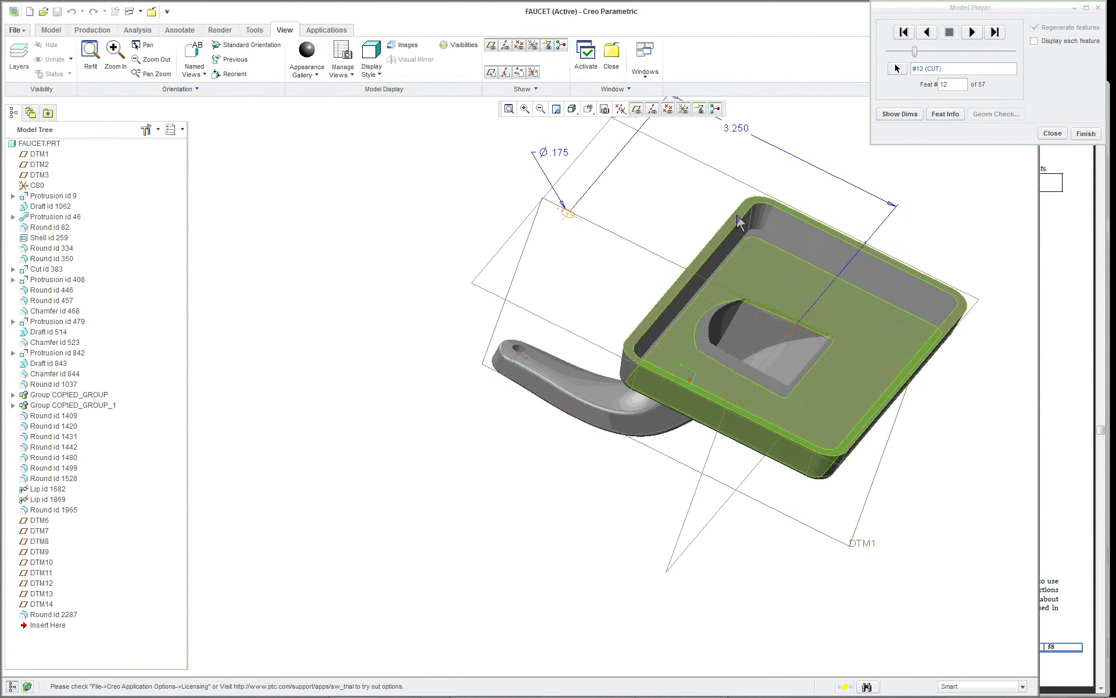
scroll(661, 161, "down", 3)
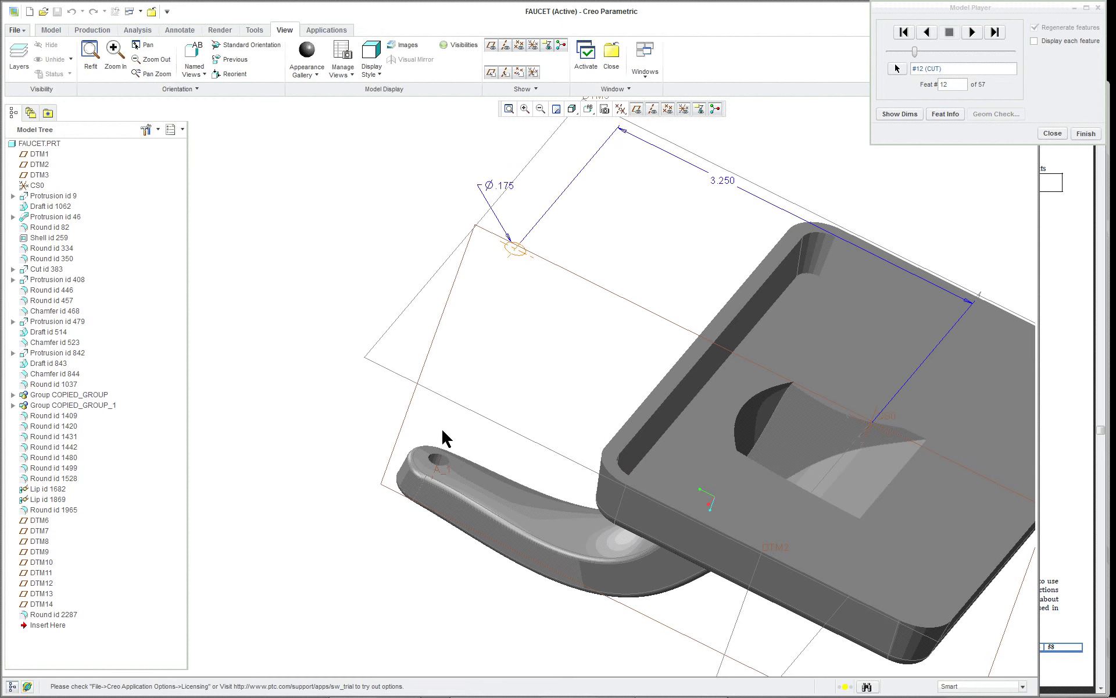
middle_click_drag(550, 295, 575, 300)
scroll(575, 314, "up", 2)
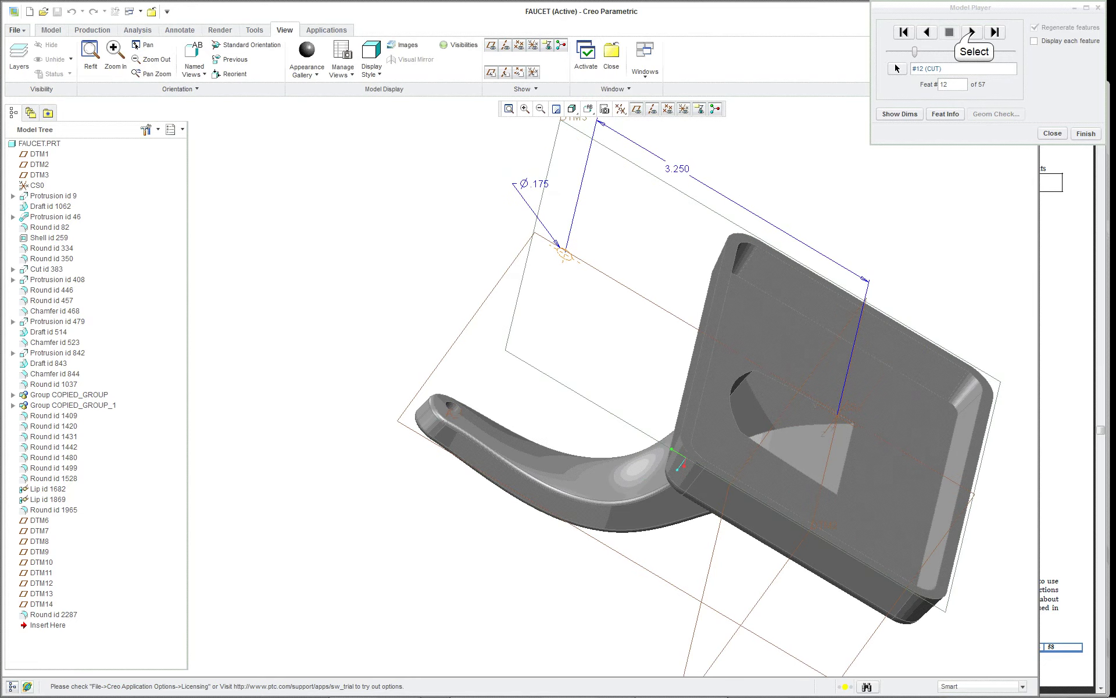
Step: Advance the model history to feature 13, the ring-shaped protrusion at the spout tip, and show its diameter dimensions
left_click(972, 32)
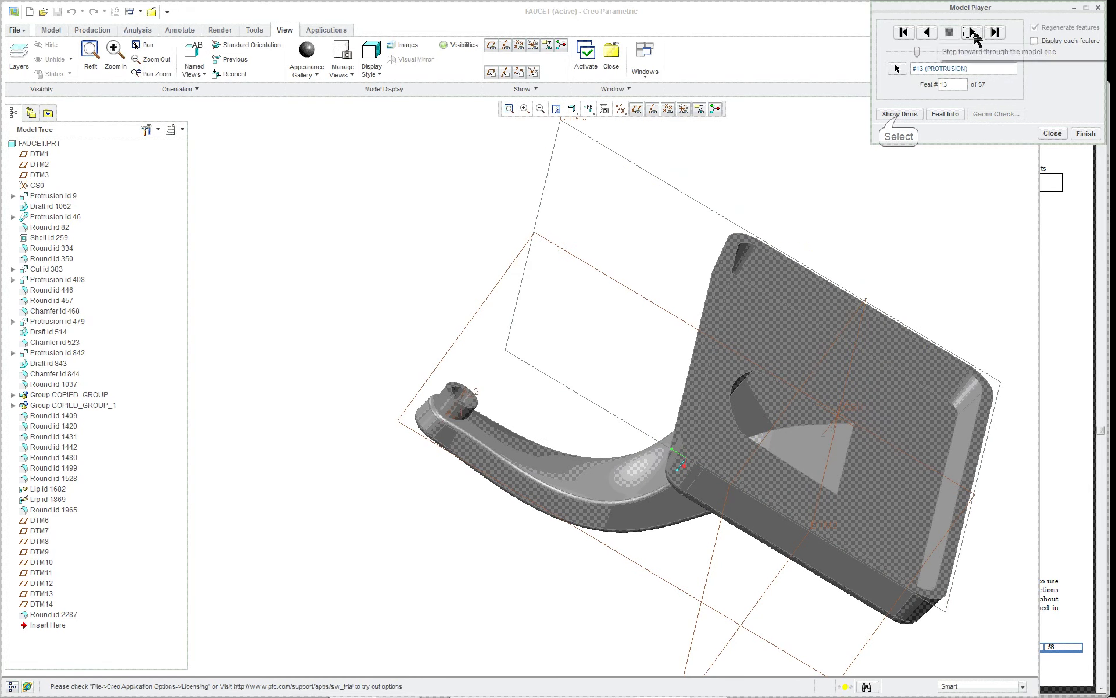
left_click(899, 114)
scroll(497, 459, "down", 2)
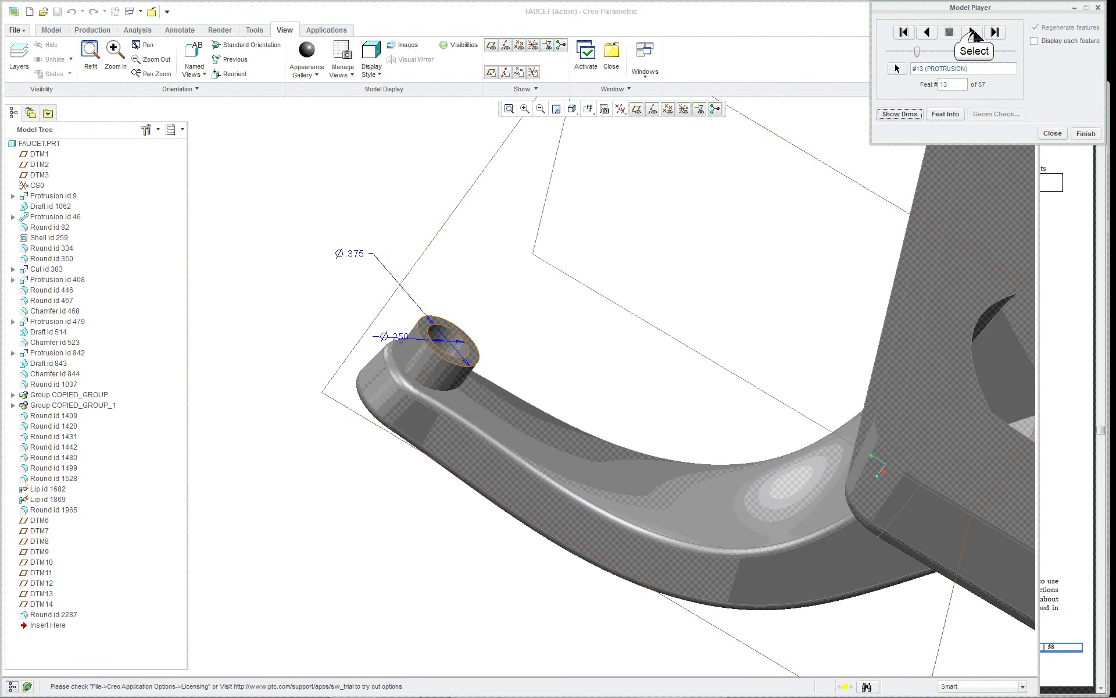
Step: Advance the model history to feature 14, show that round's radius dimension, and continue to feature 16, the chamfer on the outlet ring
left_click(973, 33)
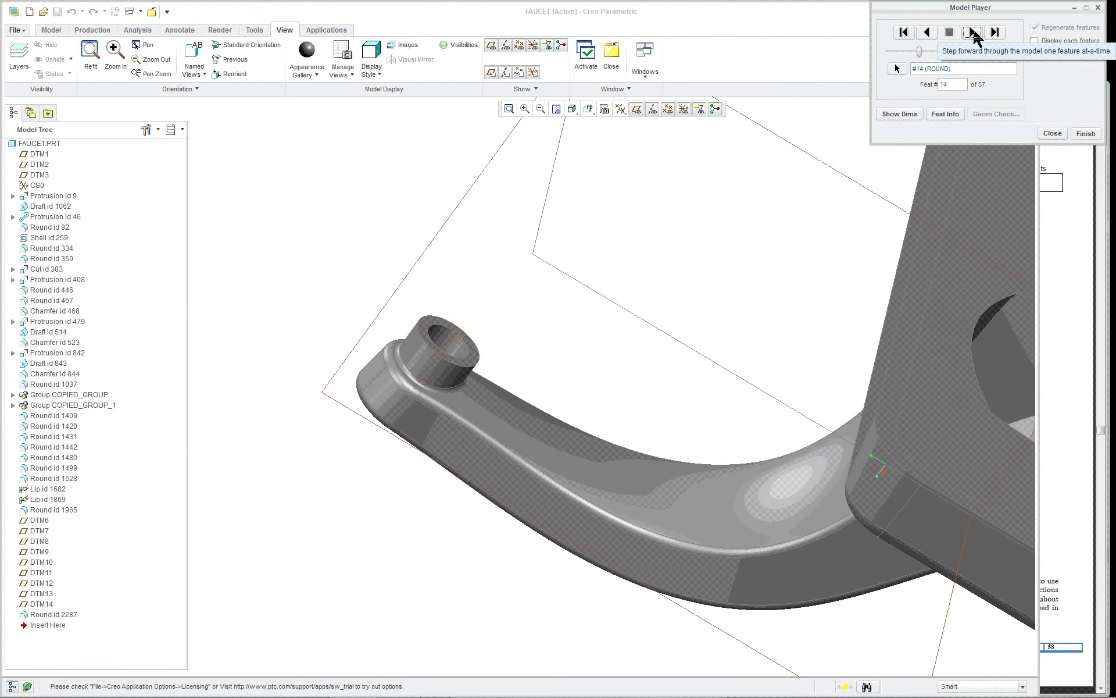
left_click(899, 114)
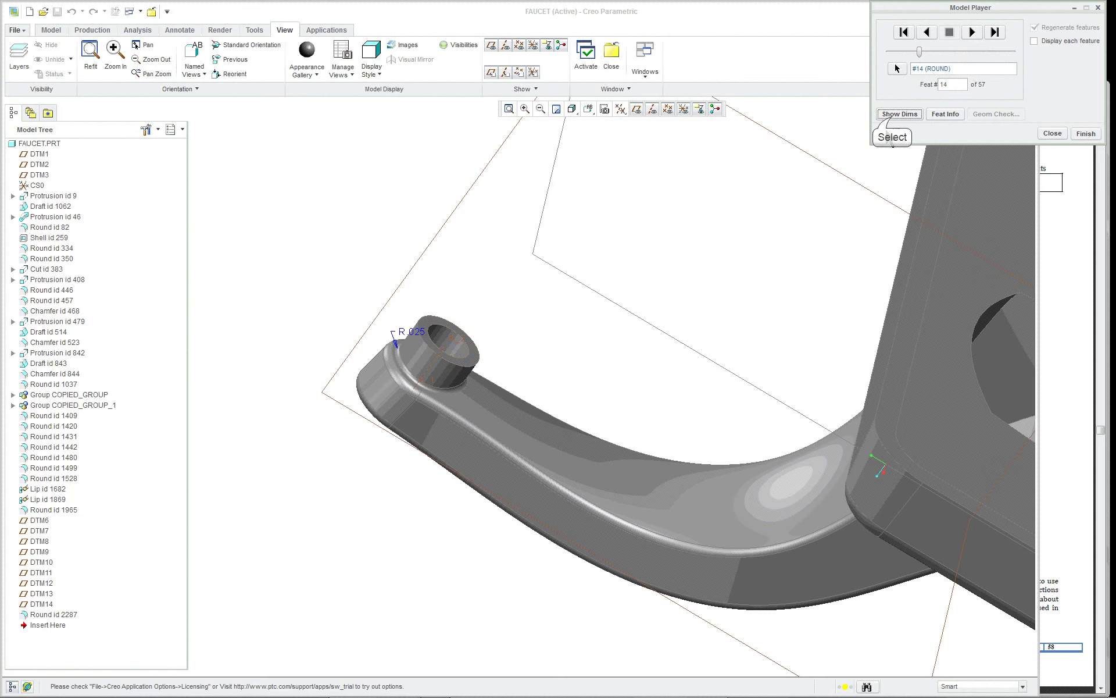
left_click(972, 33)
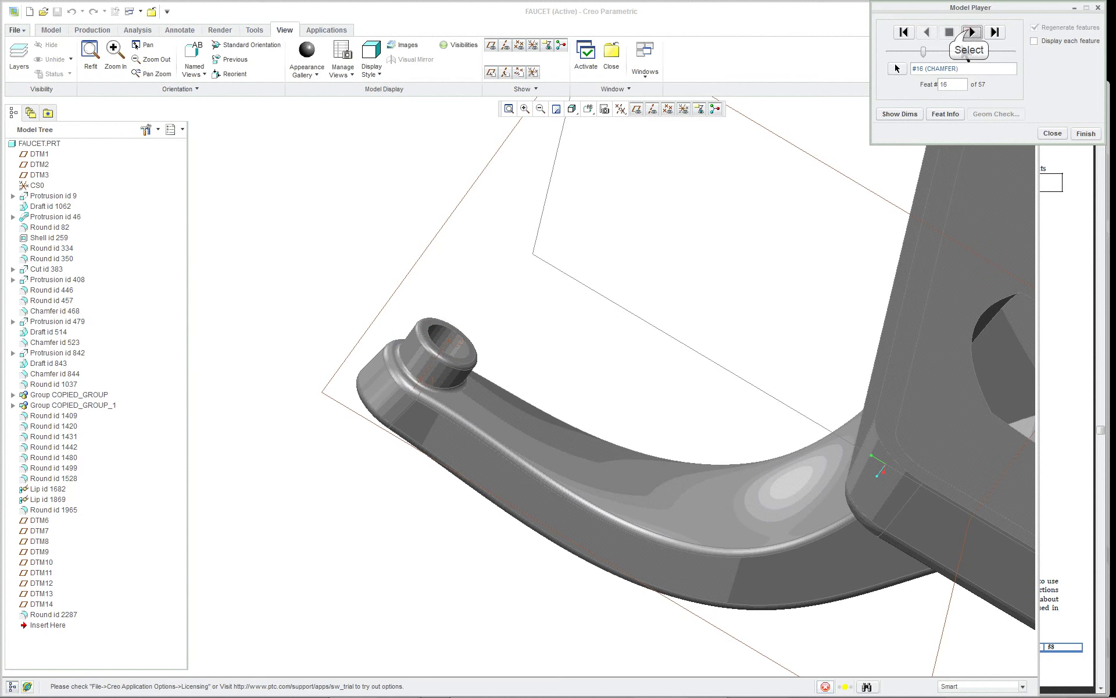
left_click(971, 33)
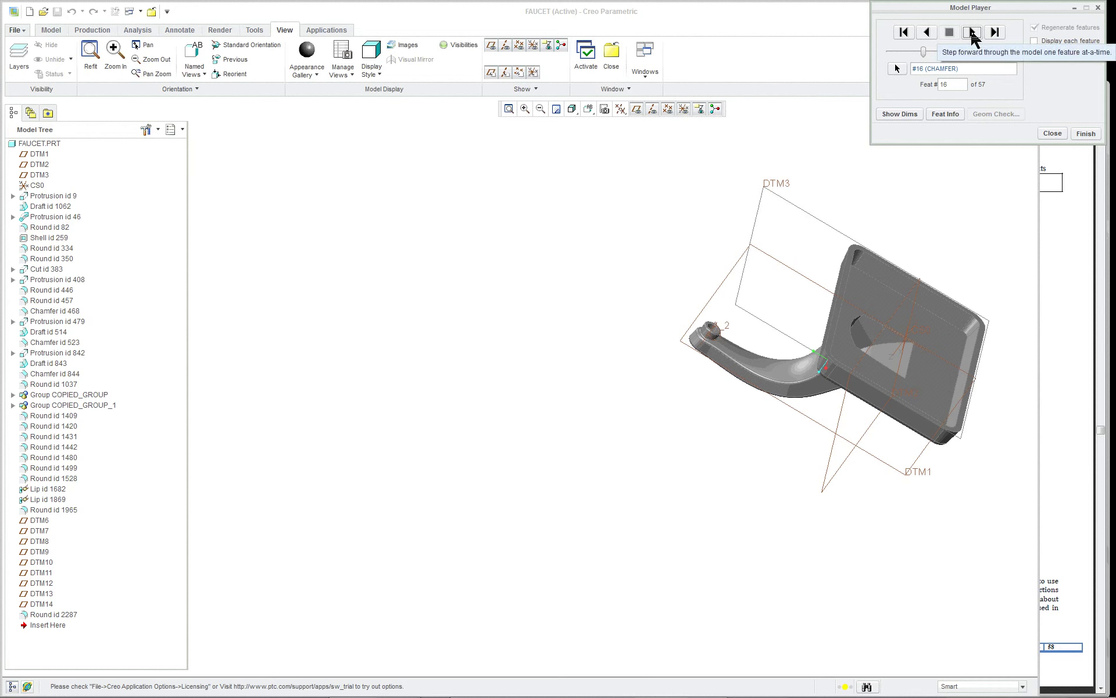
Step: Advance the model history to feature 17, the first boss inside the base, and show its dimensions
scroll(843, 309, "up", 5)
scroll(837, 312, "down", 3)
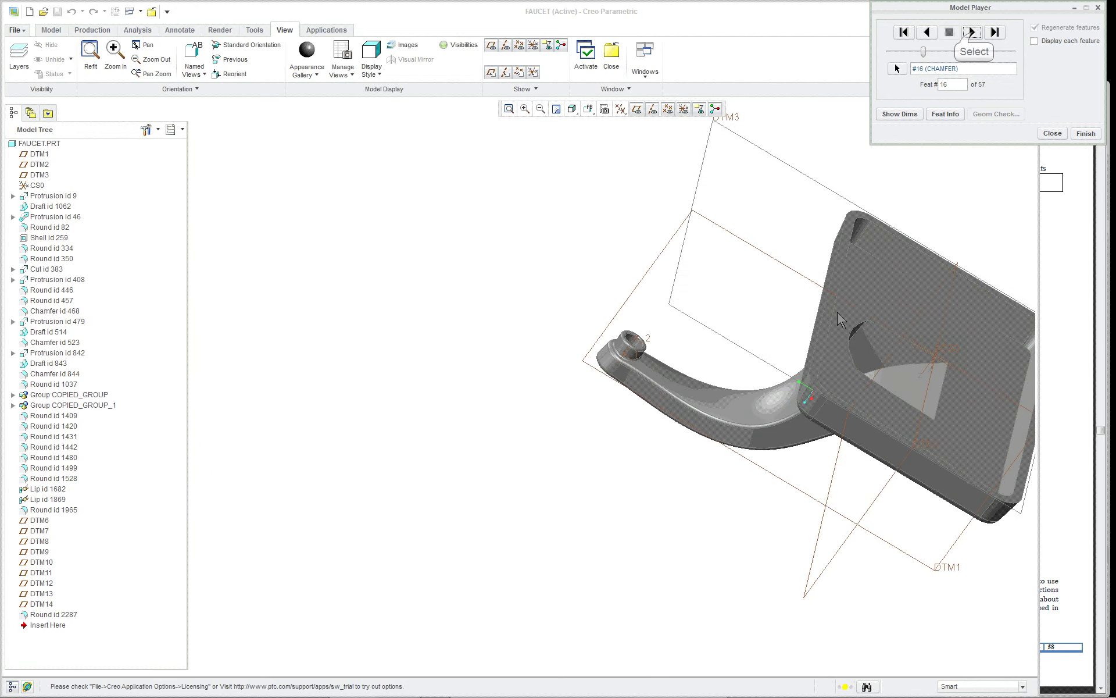
left_click(972, 33)
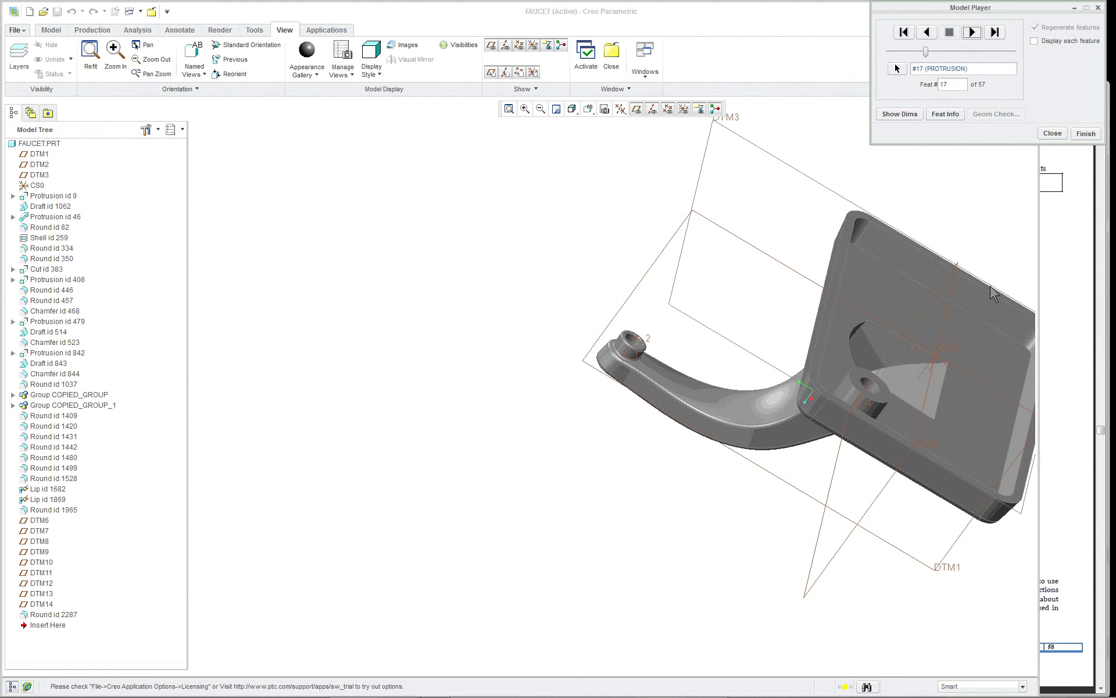
left_click(900, 114)
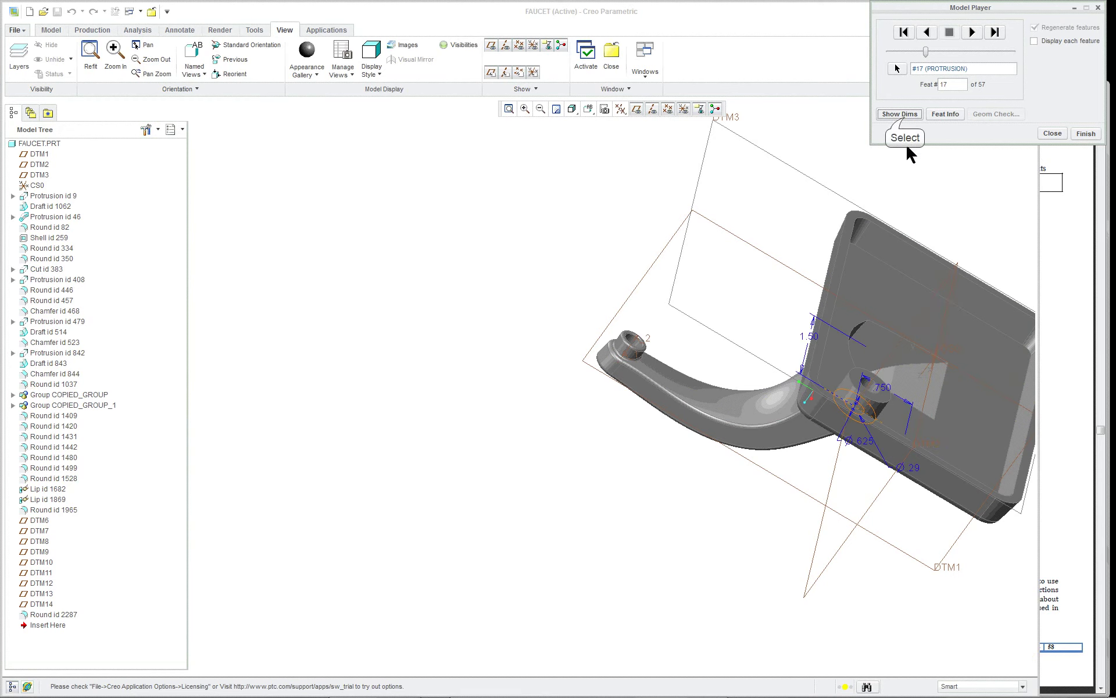
scroll(941, 266, "up", 2)
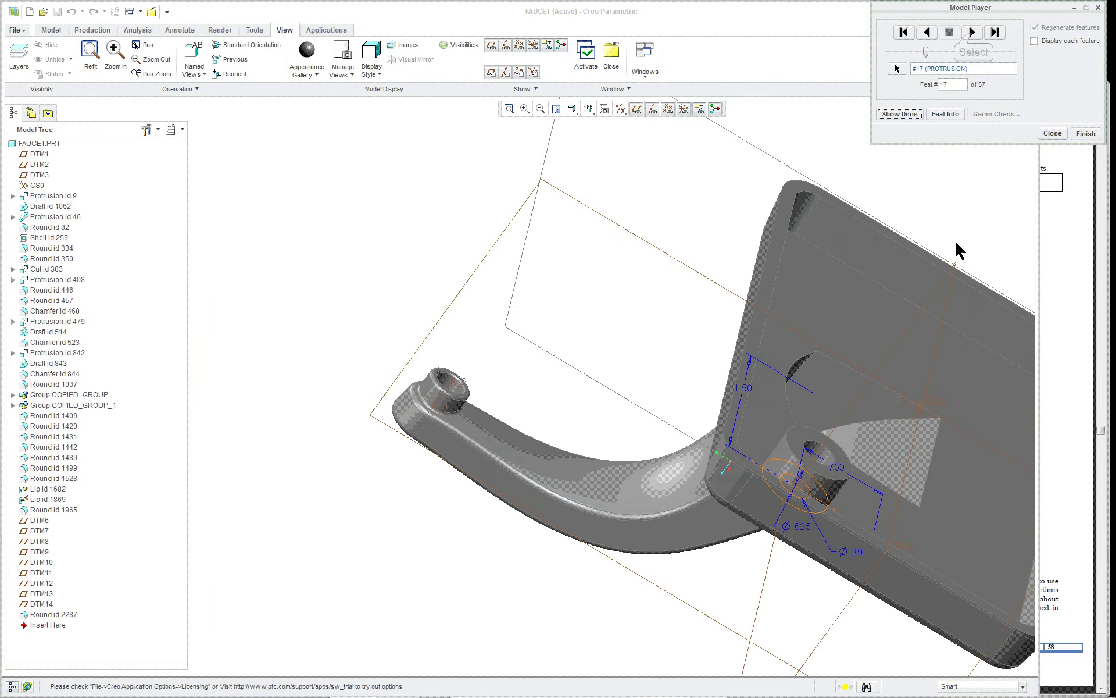
Step: Advance the model history past the boss draft to feature 19, the chamfer on the boss hole, and examine its dimension
left_click(974, 36)
left_click(973, 37)
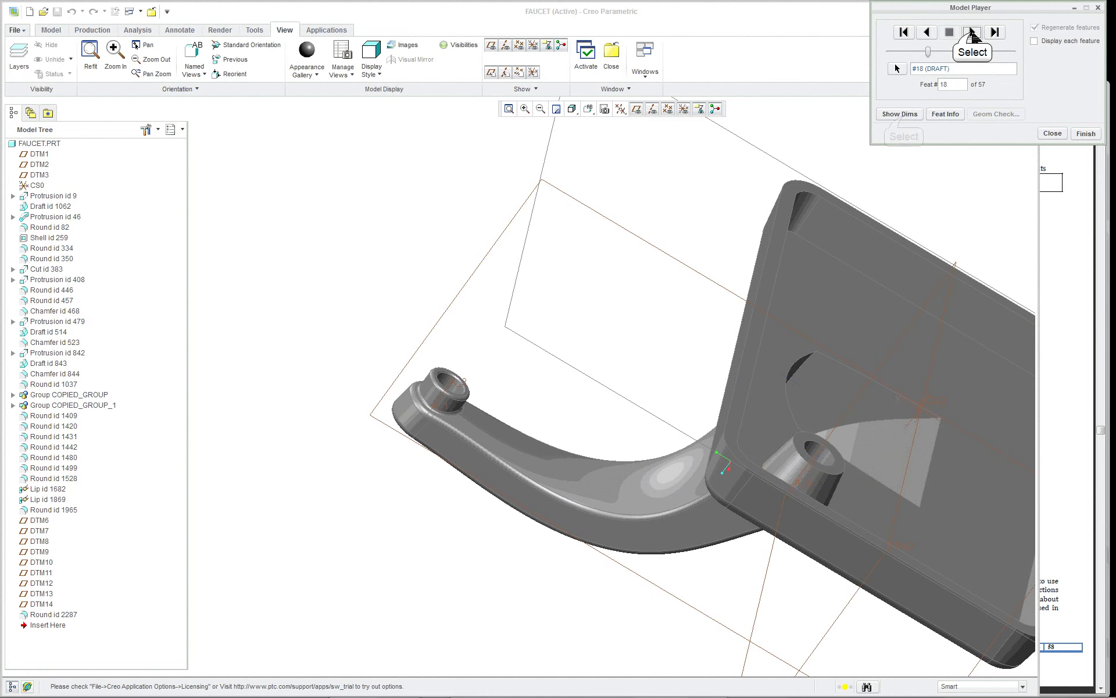
scroll(907, 250, "down", 2)
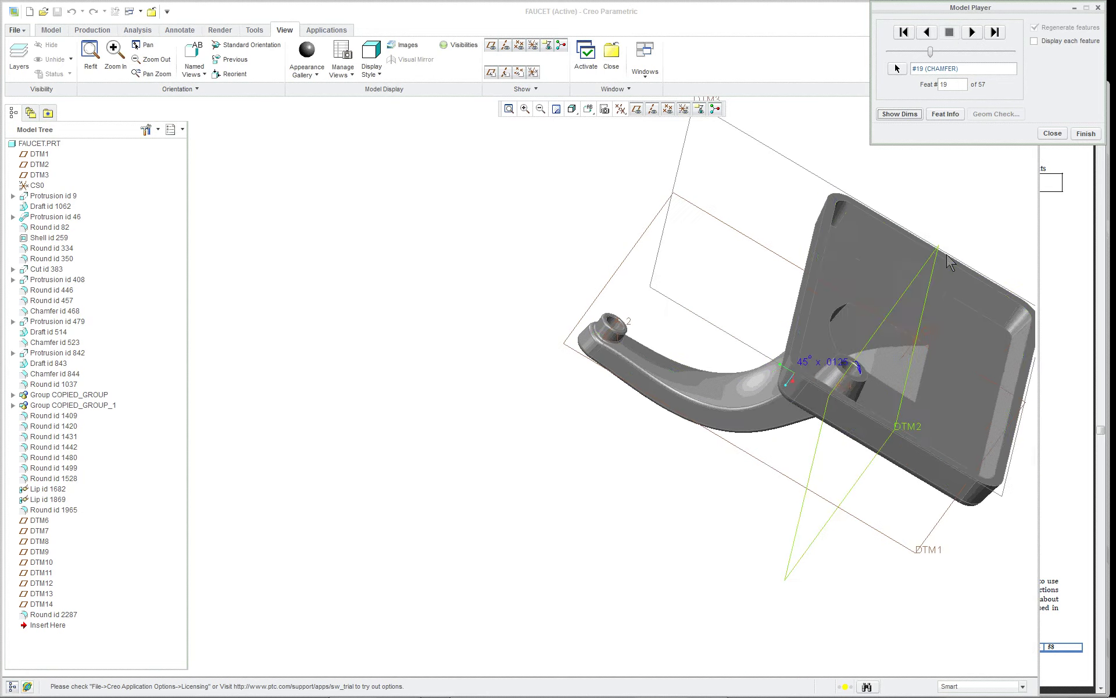
scroll(1011, 352, "up", 3)
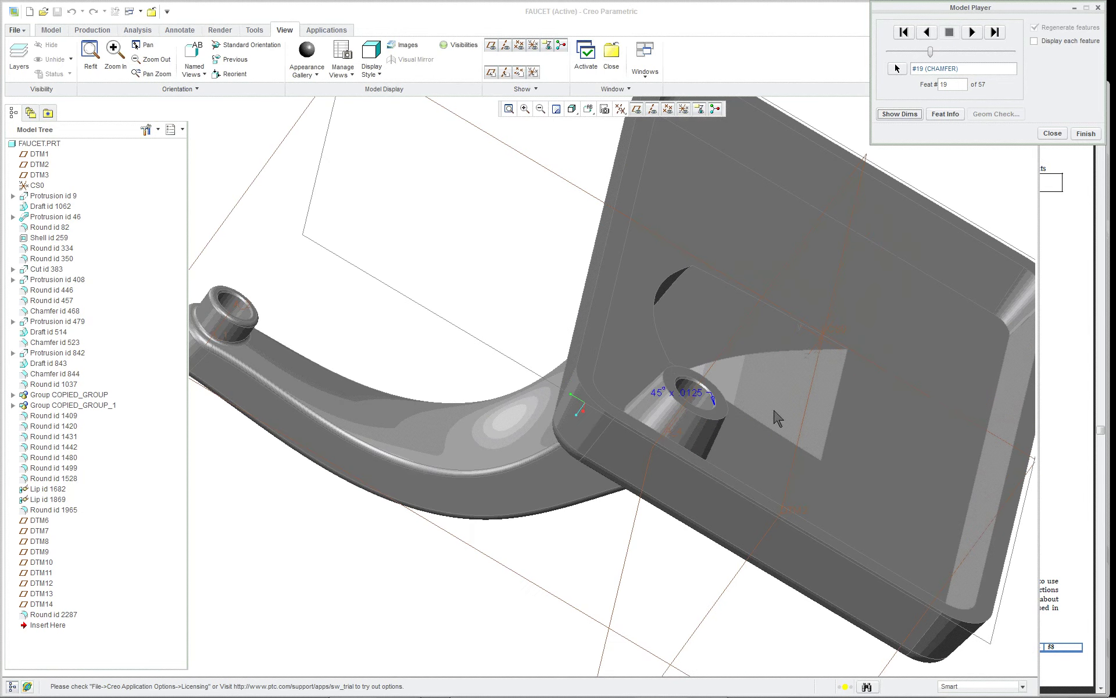
scroll(694, 413, "up", 3)
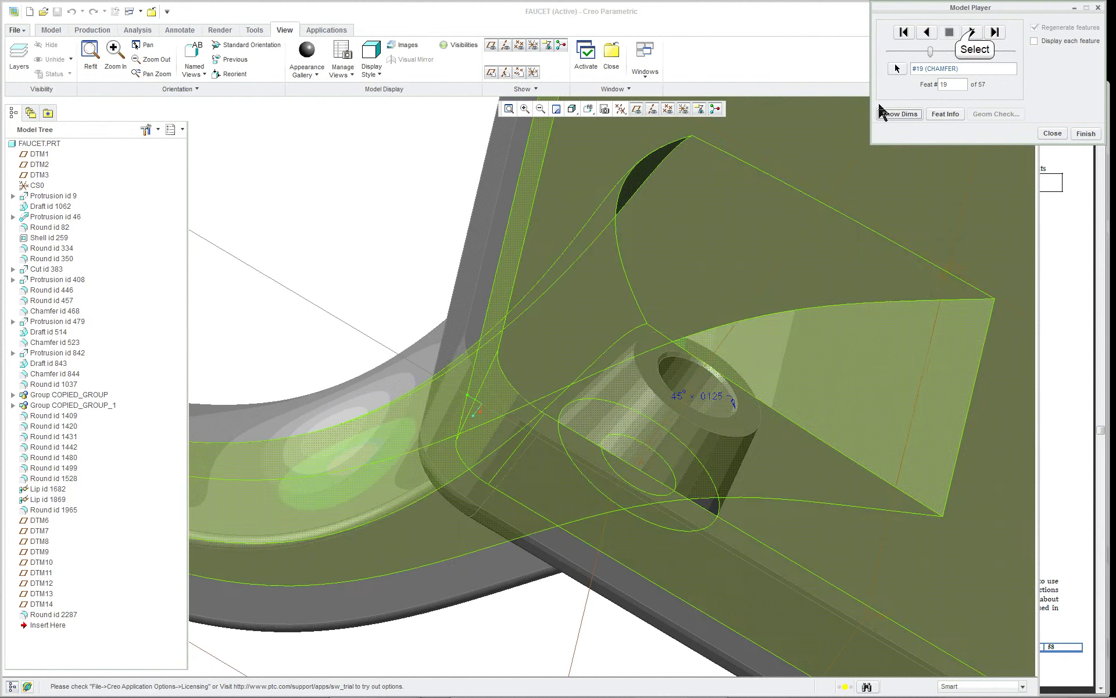
Step: Advance the model history to feature 20, the second boss inside the base, and examine its size and position dimensions
left_click(974, 36)
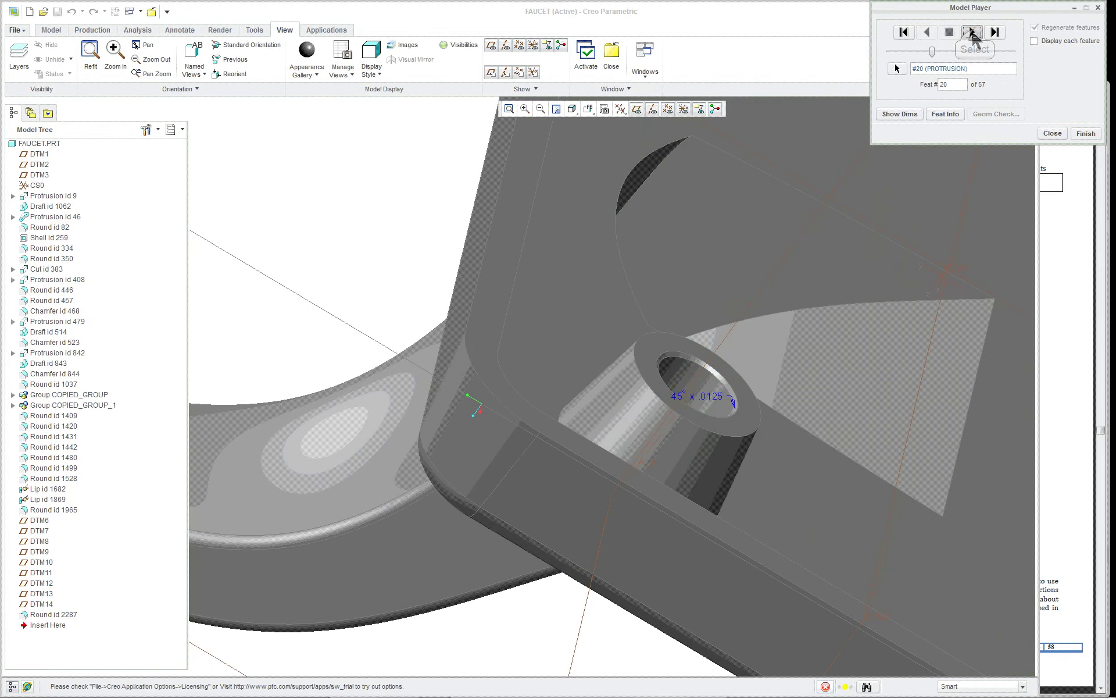
left_click(900, 114)
scroll(879, 248, "down", 5)
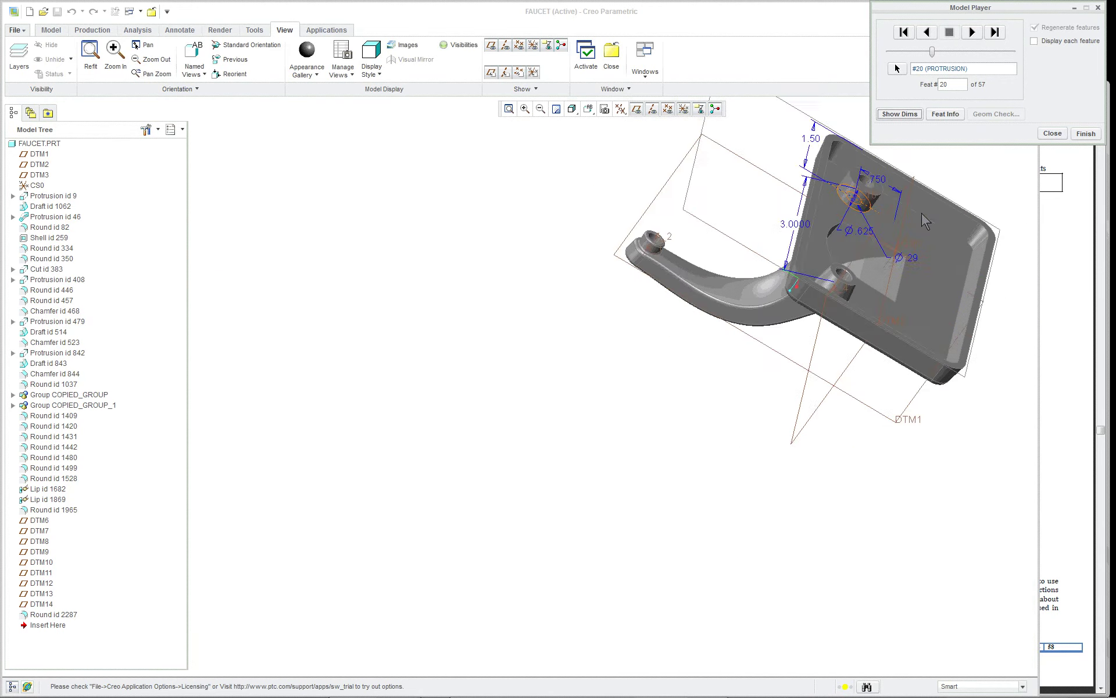
scroll(974, 156, "up", 3)
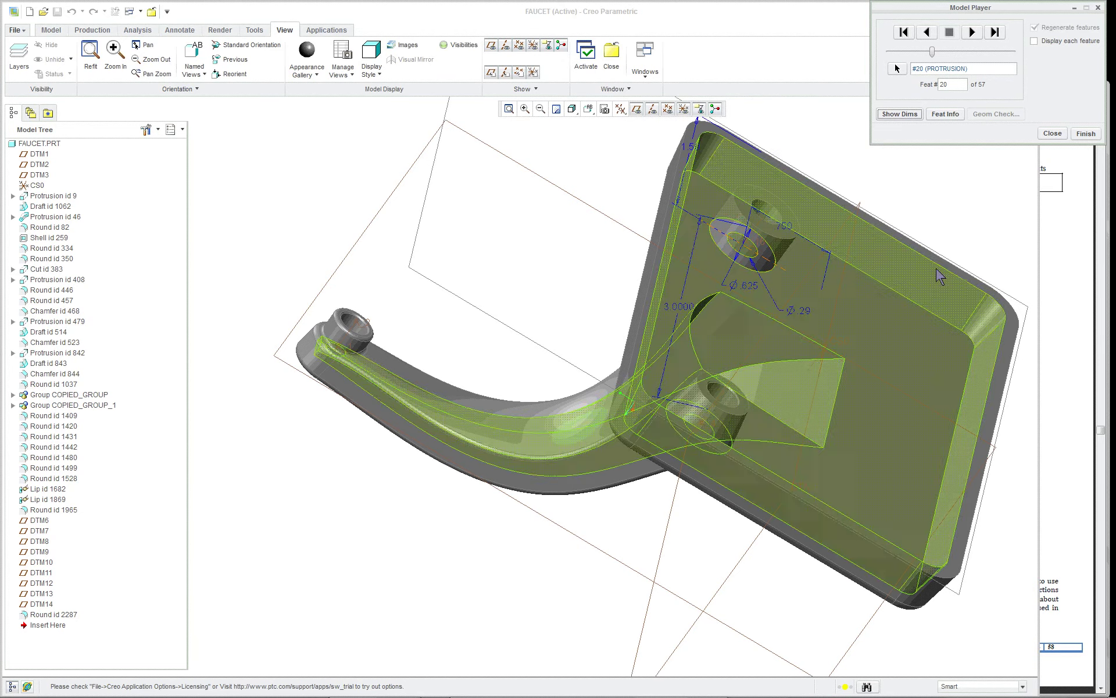
scroll(954, 198, "up", 2)
Step: Advance the model history past the second boss's draft and chamfer to feature 23, the round around the spout opening, and show its radius
left_click(972, 32)
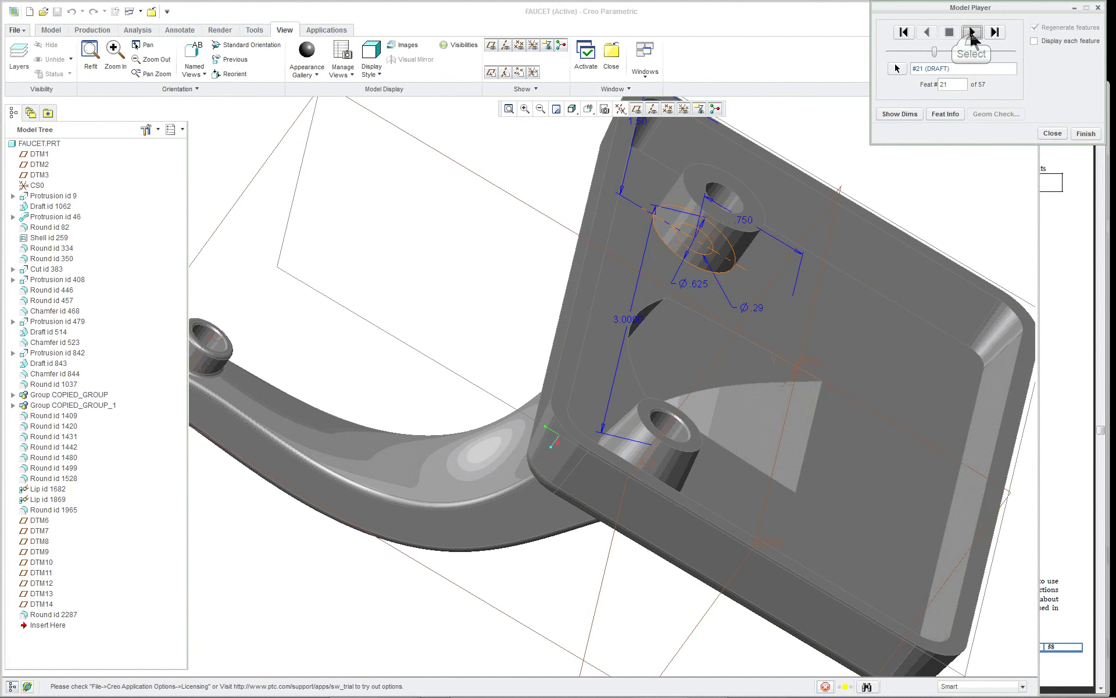
left_click(972, 33)
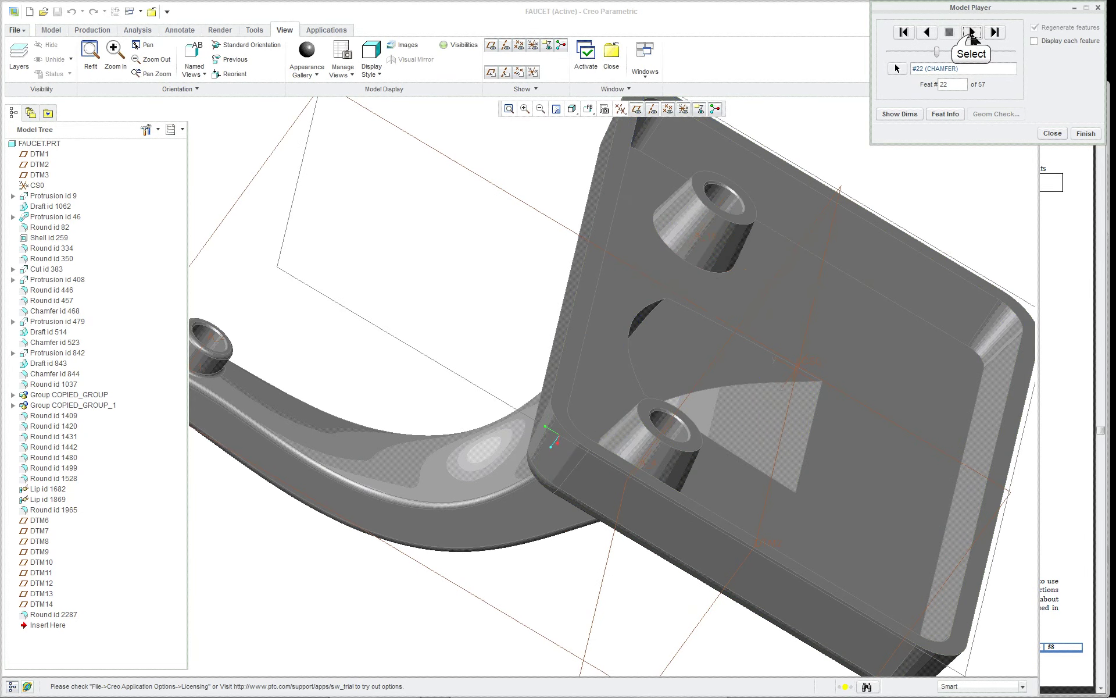
left_click(973, 33)
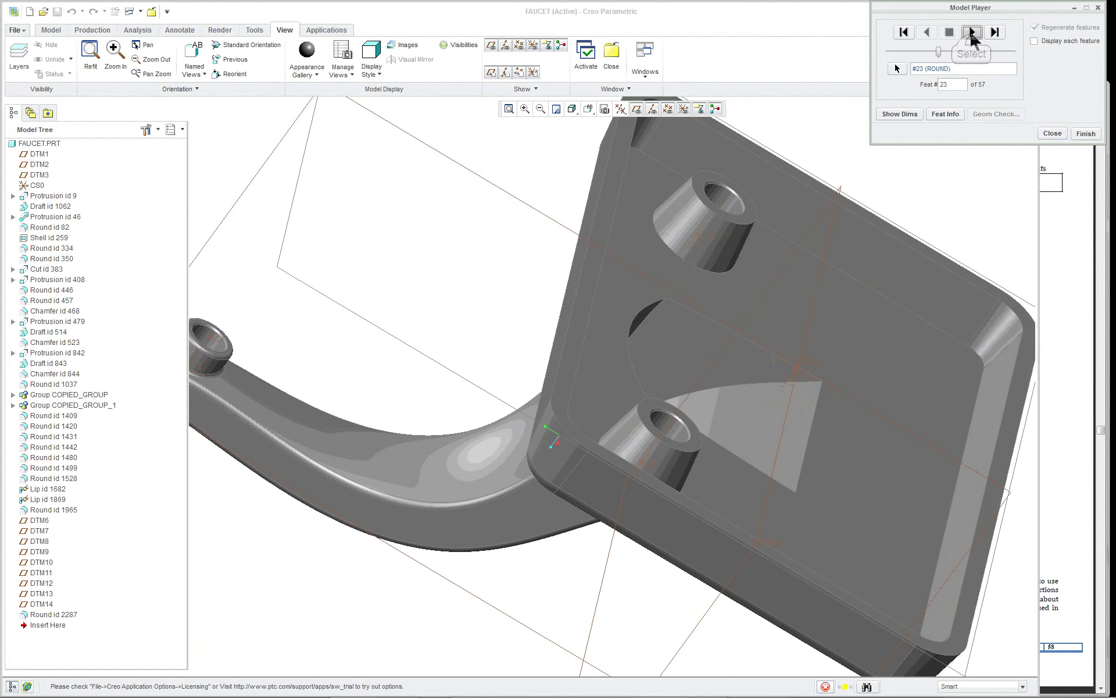
left_click(900, 114)
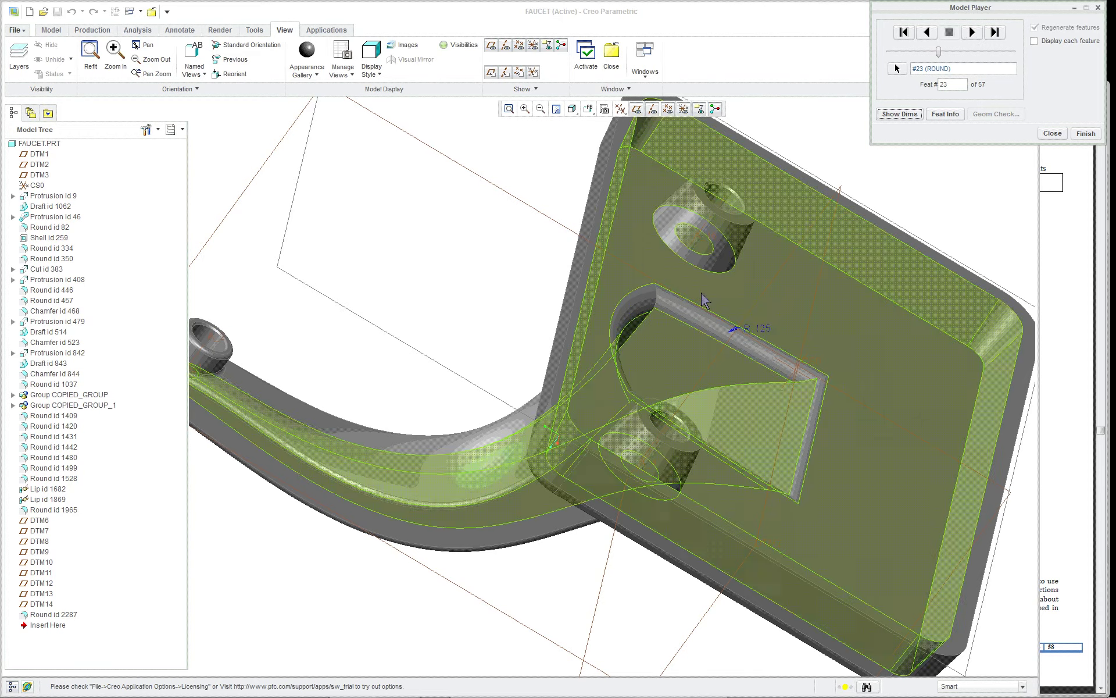
Step: Show the dimensions of feature 24, the copied group's head, and advance the model history through the copied features to feature 29, a draft
left_click(972, 33)
left_click(910, 116)
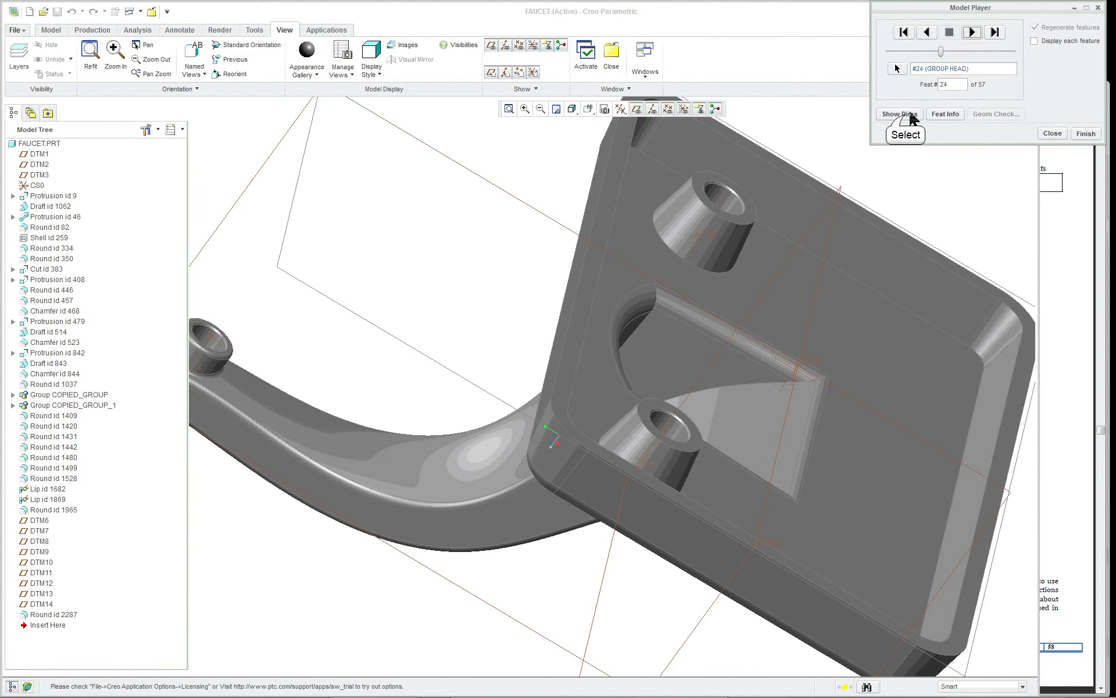
left_click(971, 33)
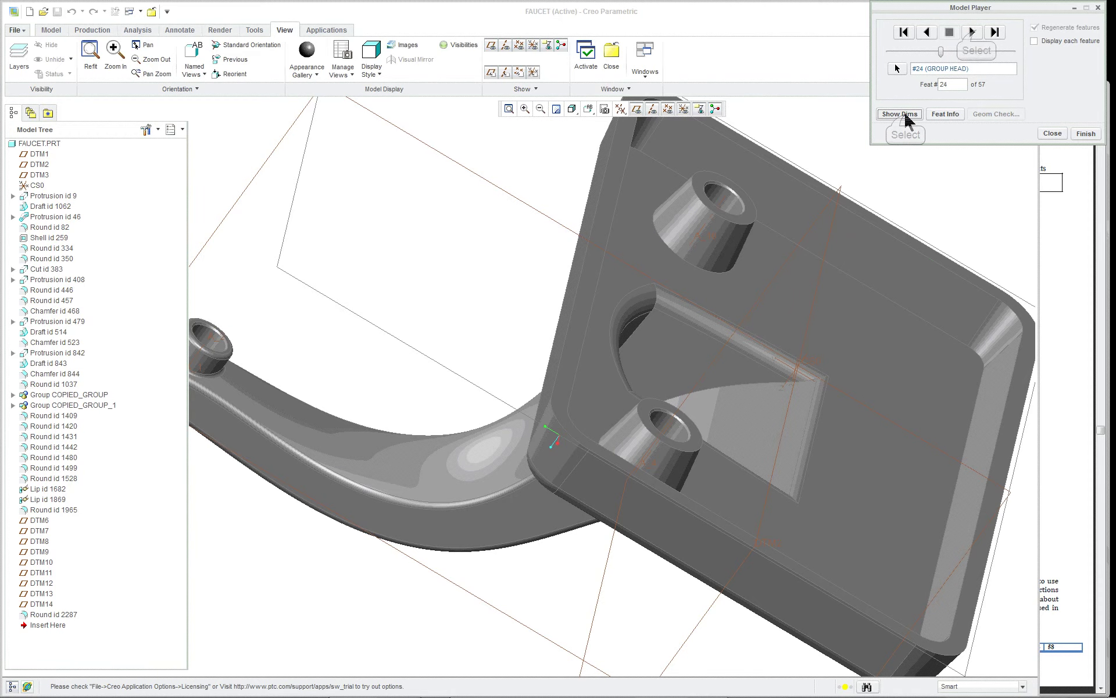
left_click(970, 33)
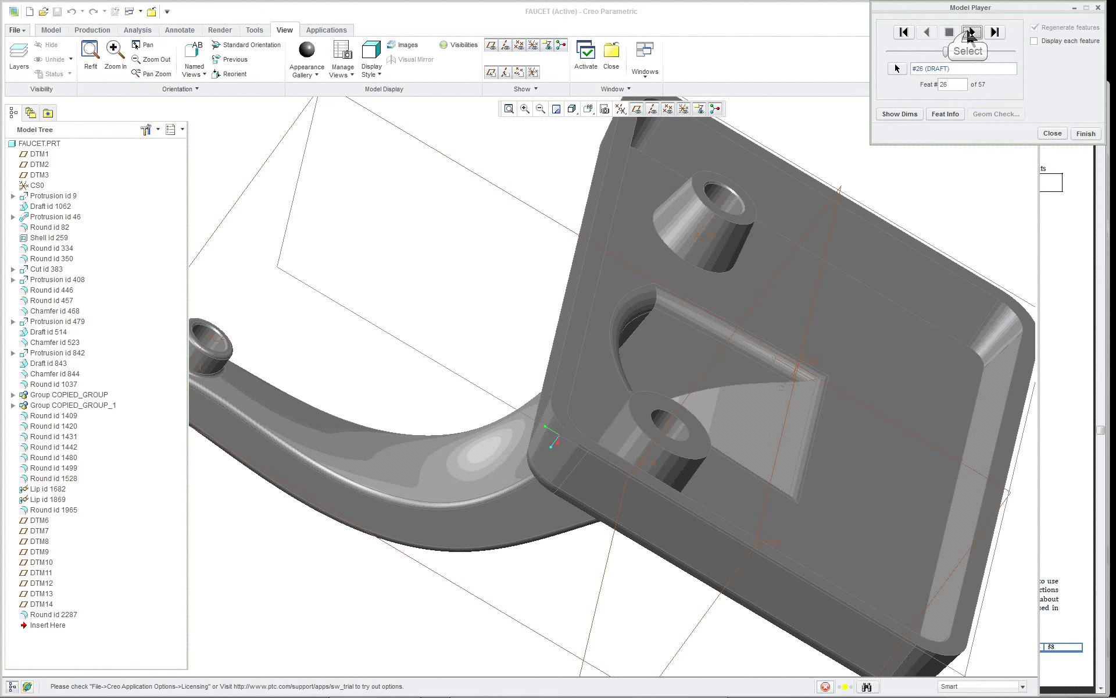
left_click(971, 32)
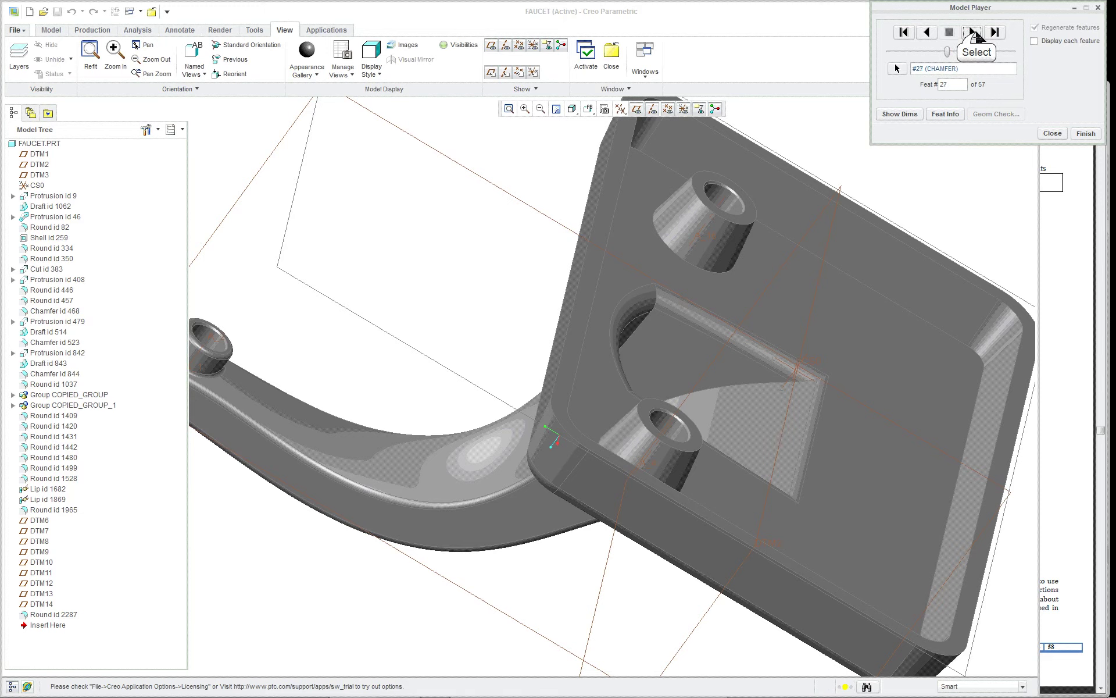
left_click(975, 33)
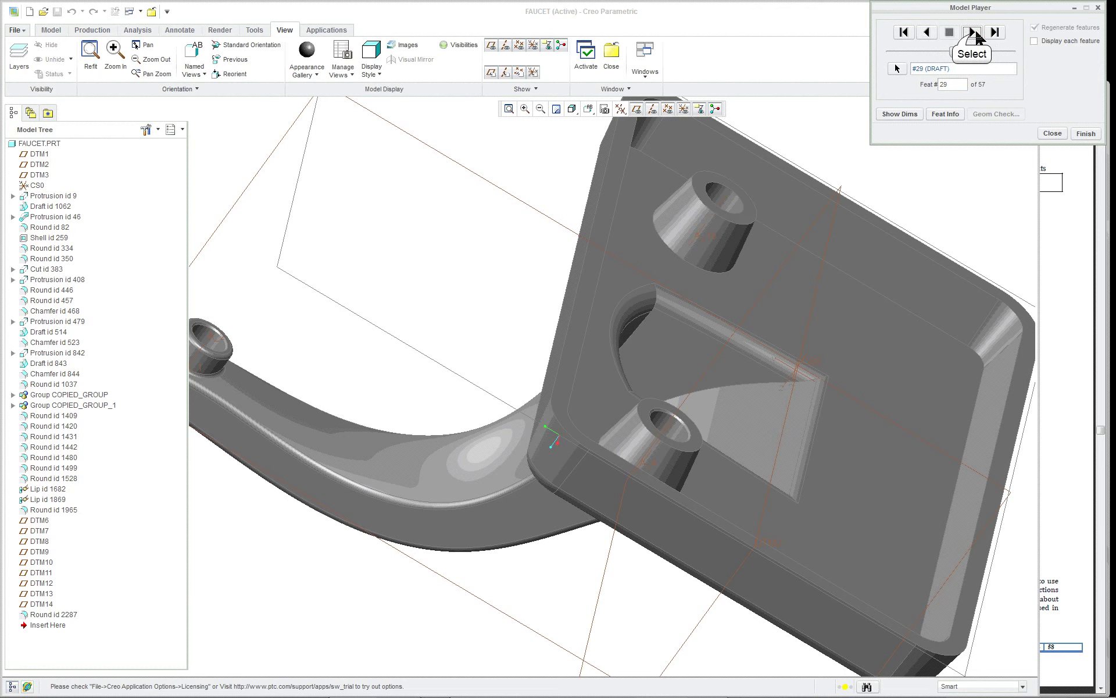
Step: Advance the model history through the copied group to feature 40, a round at the foot of a boss, and show its radius
left_click(971, 34)
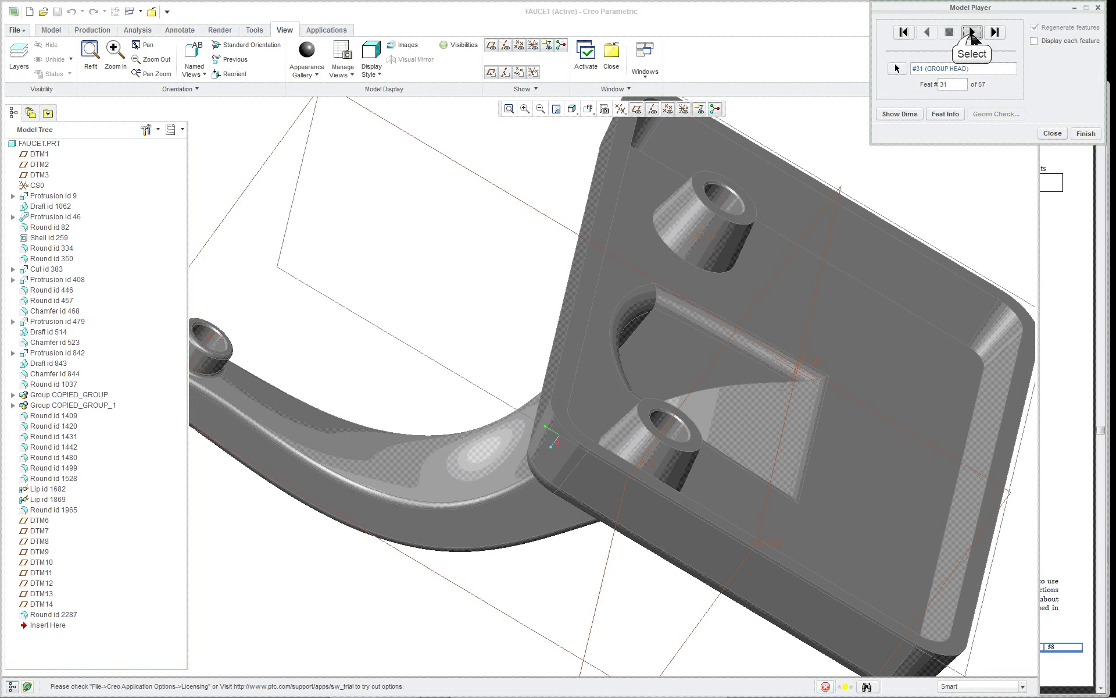
left_click(971, 35)
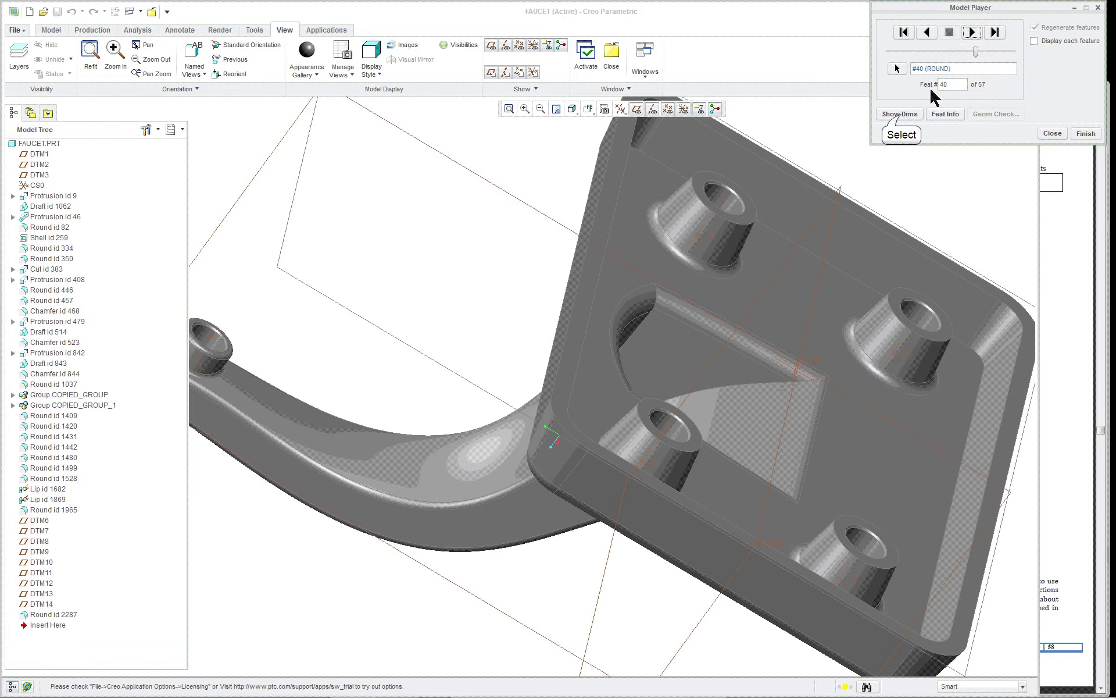
left_click(899, 115)
Step: Advance the model history through the remaining boss rounds to feature 46, a lip, and examine the inner rim of the base
left_click(971, 33)
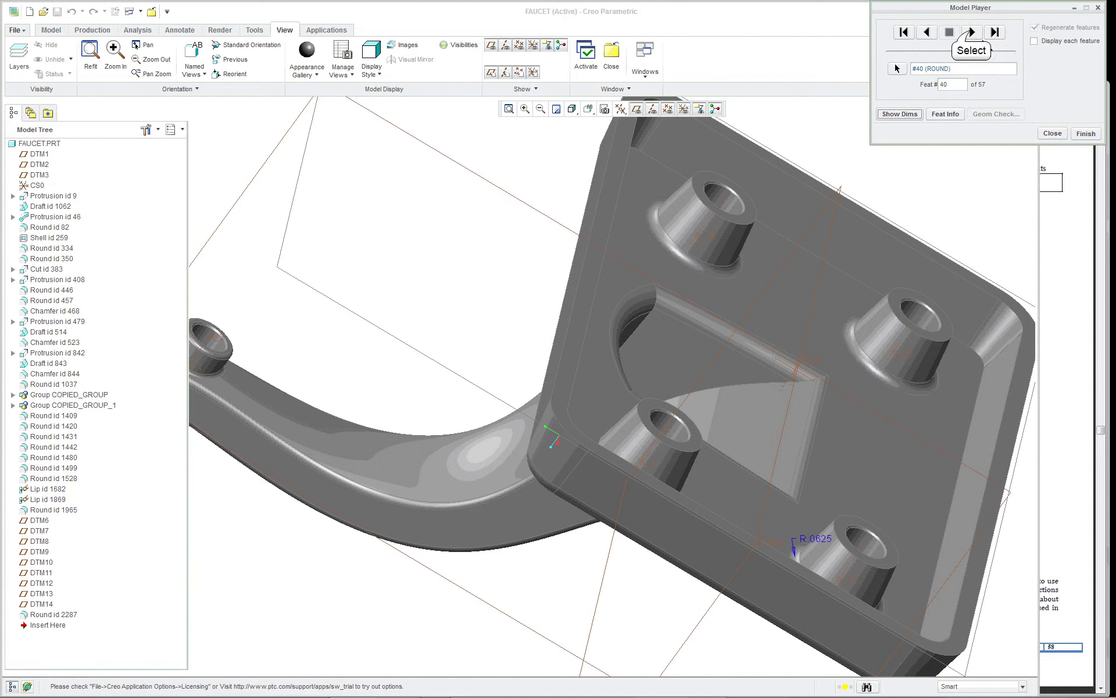
left_click(971, 33)
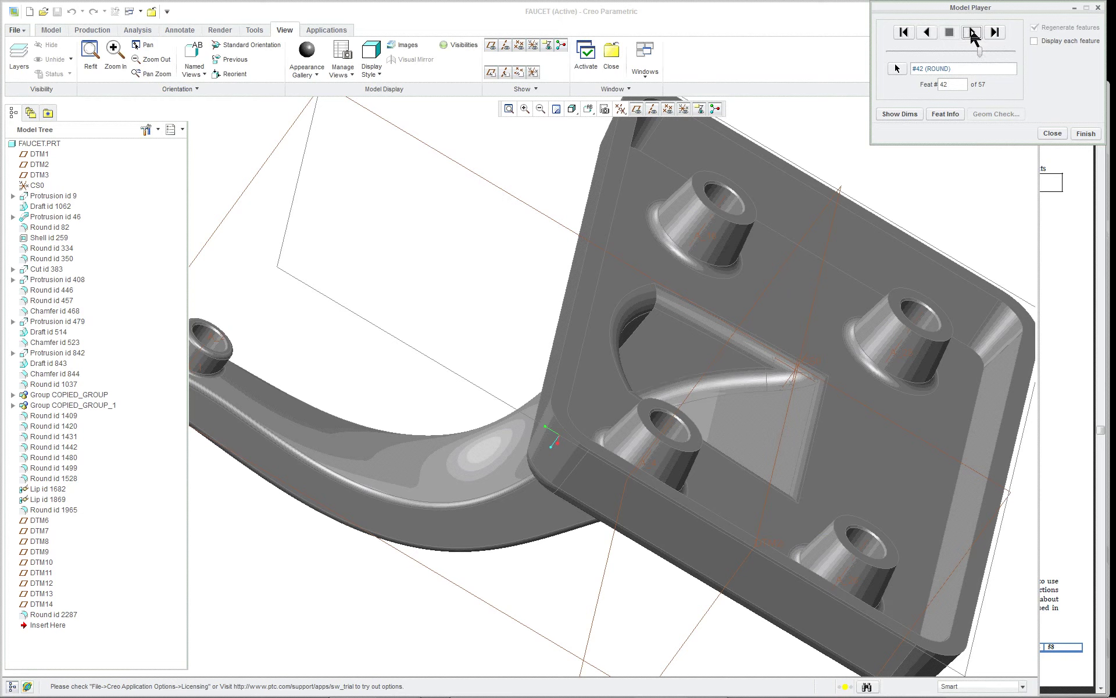
left_click(971, 33)
left_click(971, 33)
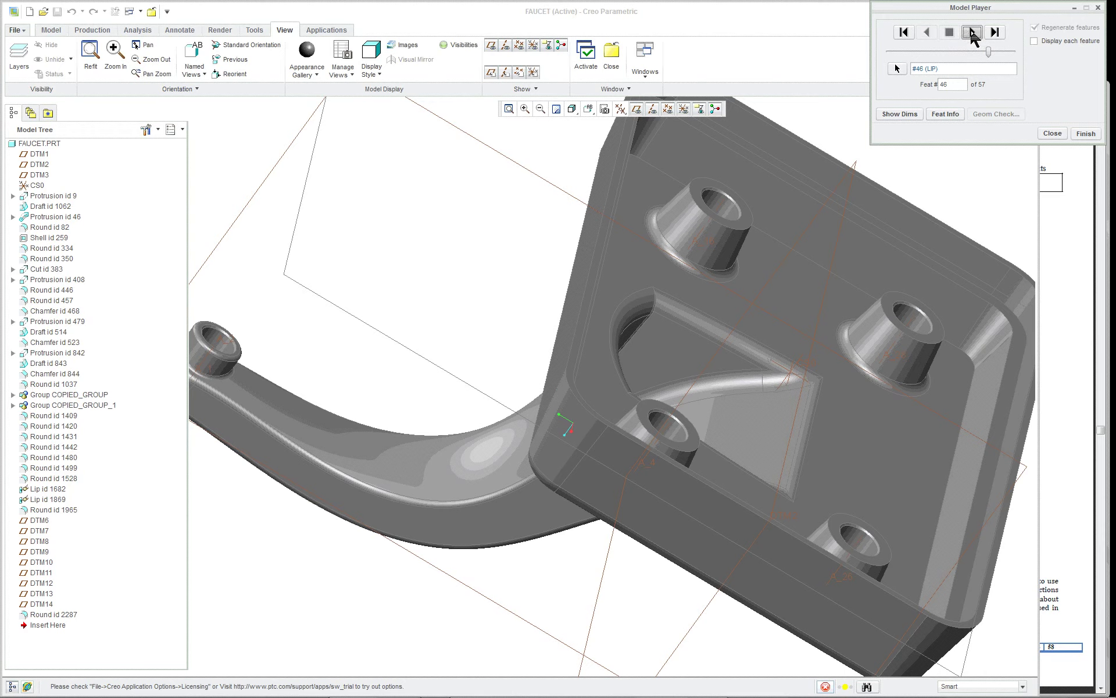
scroll(989, 195, "up", 2)
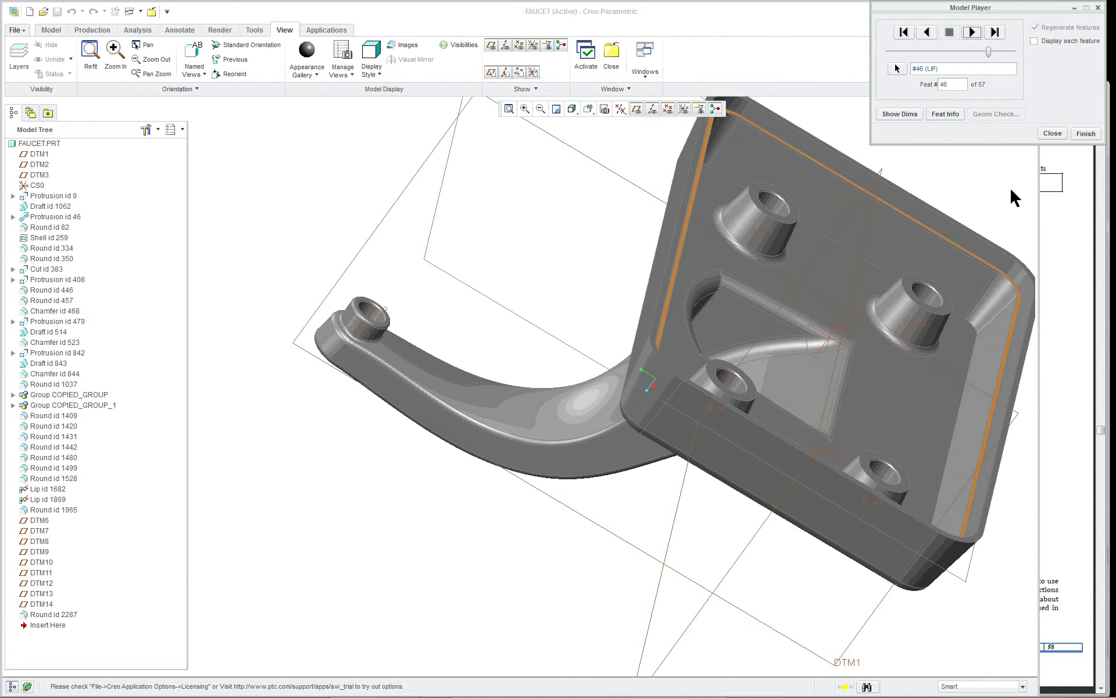
scroll(1014, 198, "down", 2)
middle_click_drag(967, 256, 910, 220)
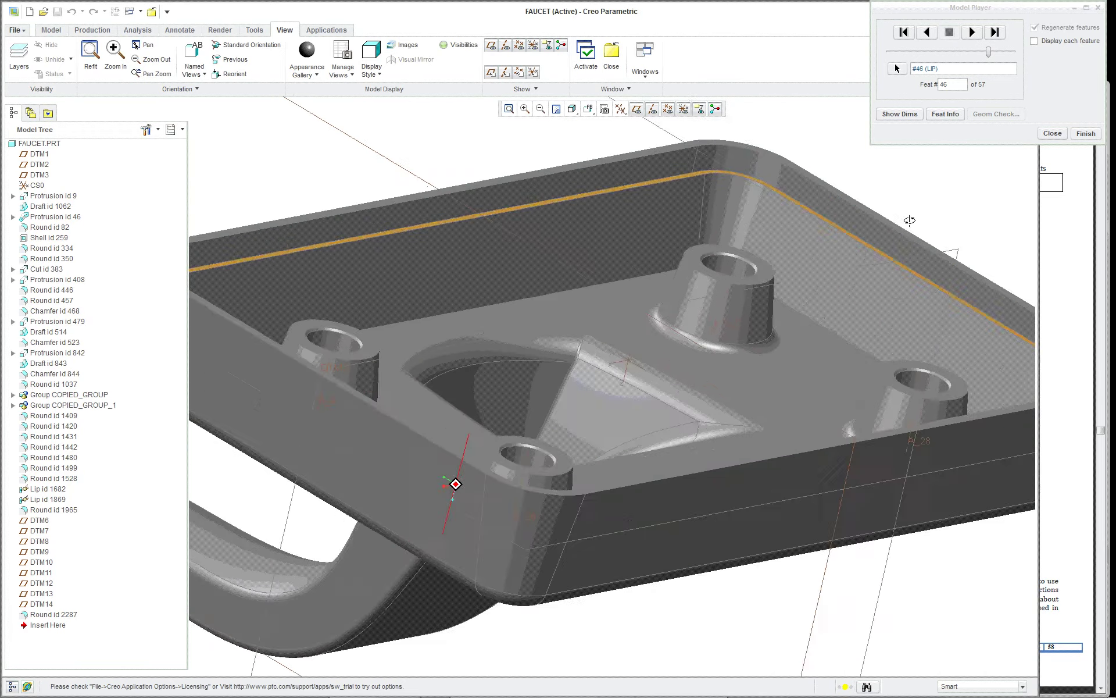
scroll(909, 220, "up", 3)
scroll(965, 214, "down", 2)
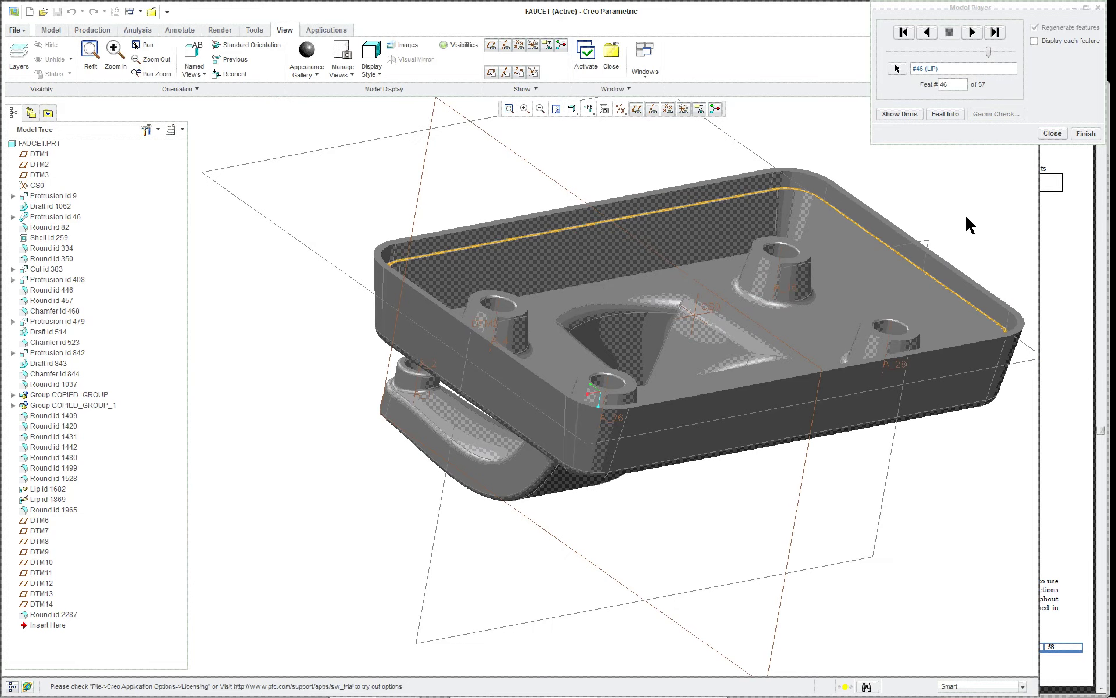
Step: Advance the model history past the round to feature 48, datum plane DTM6, and examine its offset dimension from the faucet's side
left_click(972, 32)
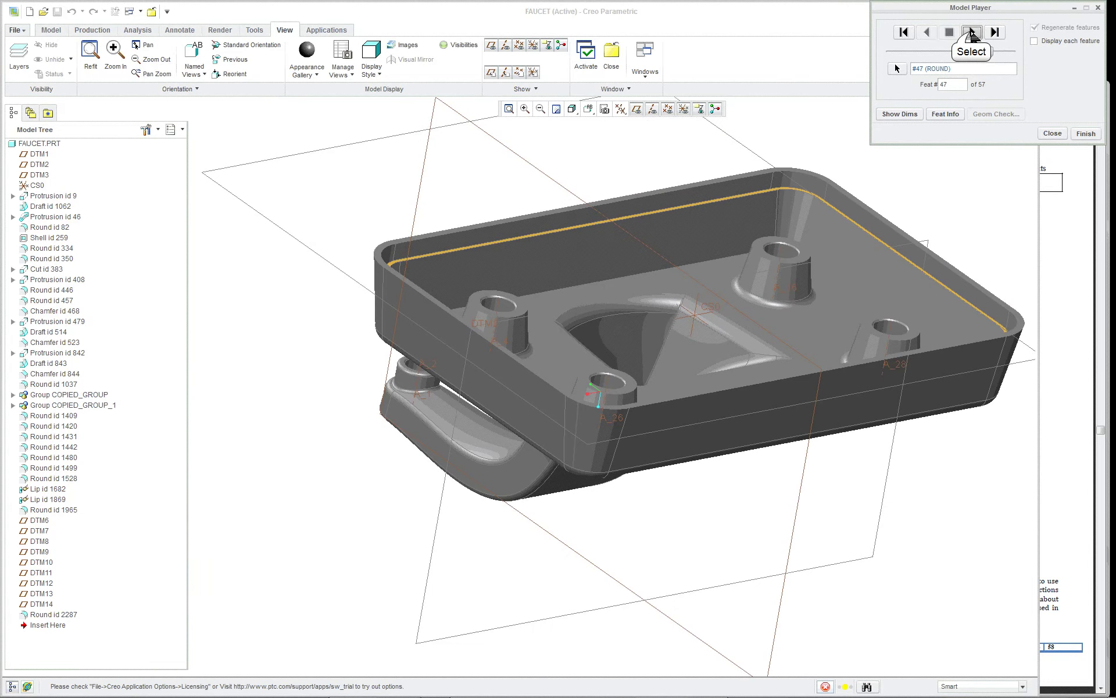
left_click(972, 33)
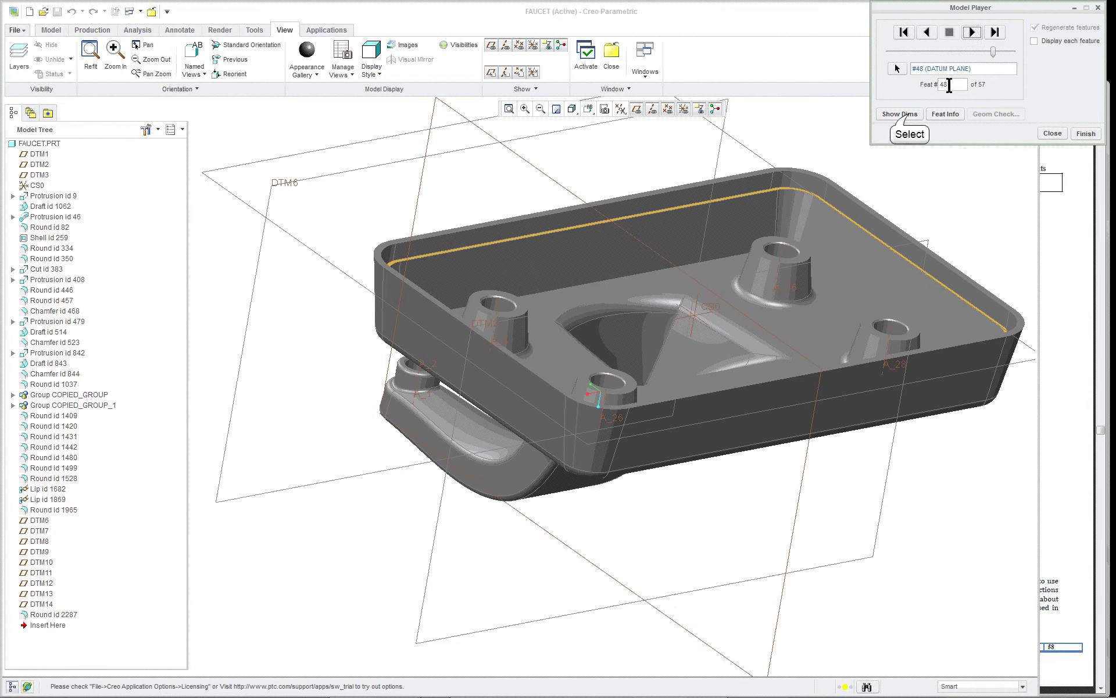
left_click(900, 114)
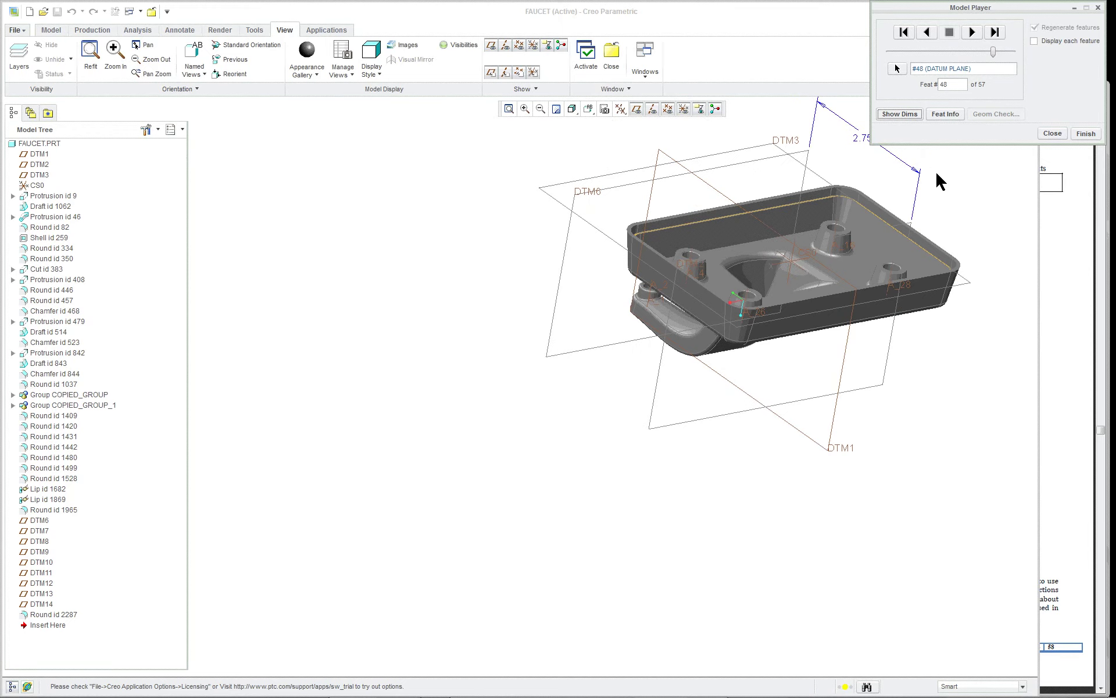
middle_click_drag(930, 187, 929, 320)
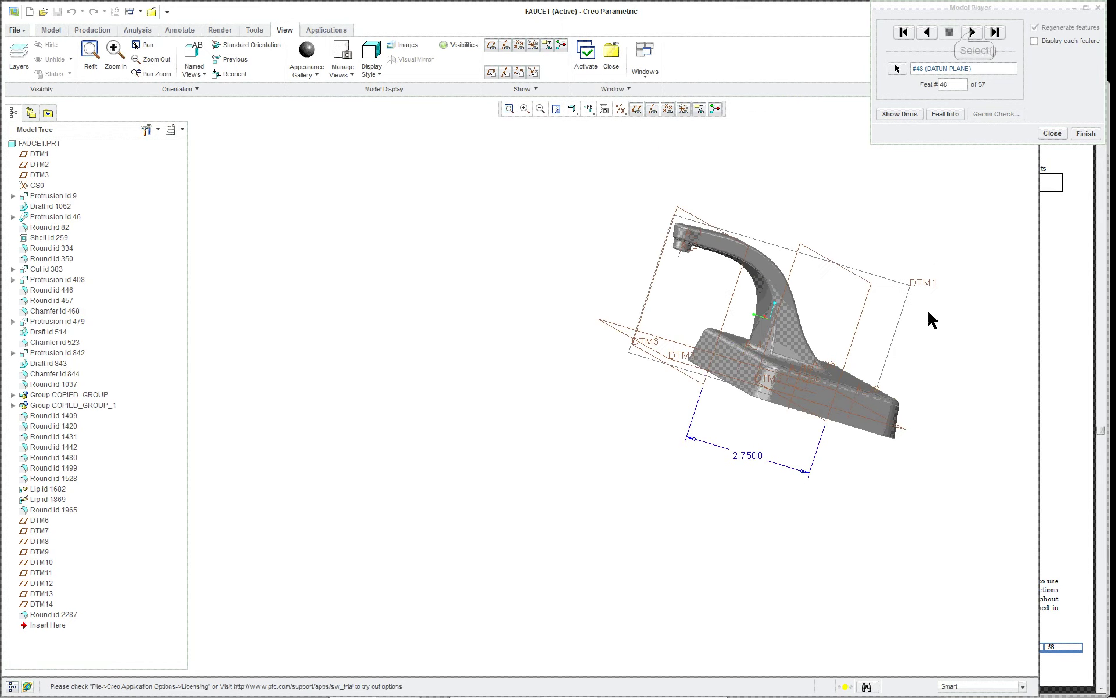
Step: Play the model history through the remaining datum planes to feature 57, restore the default orientation, and finish the playback
left_click(974, 34)
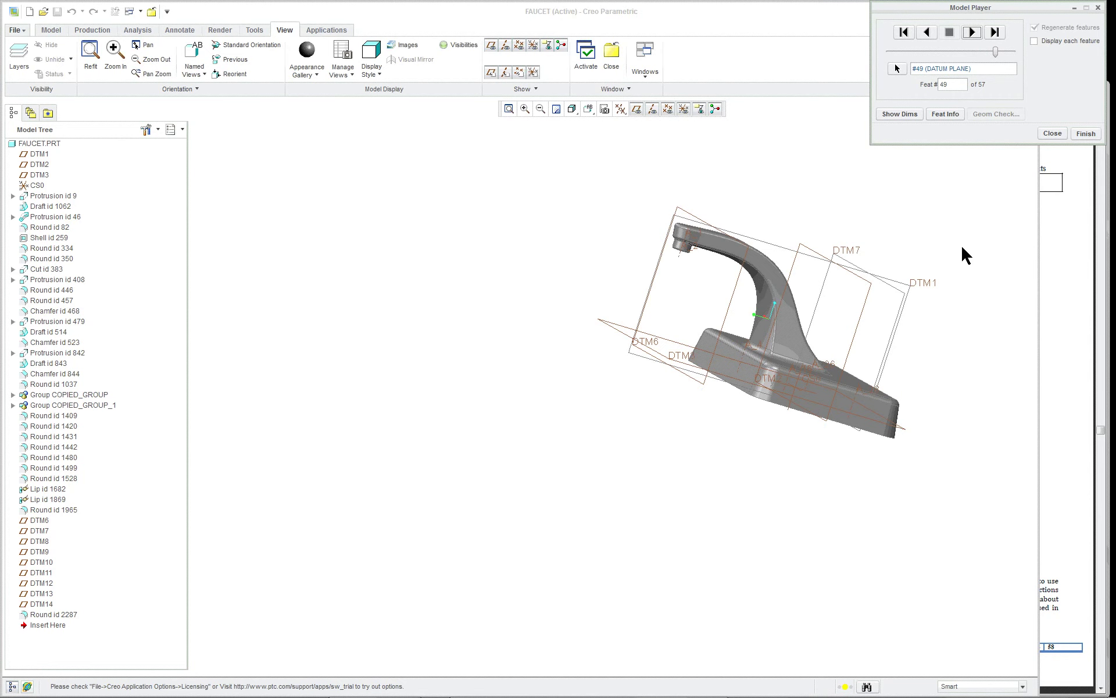
scroll(961, 244, "down", 2)
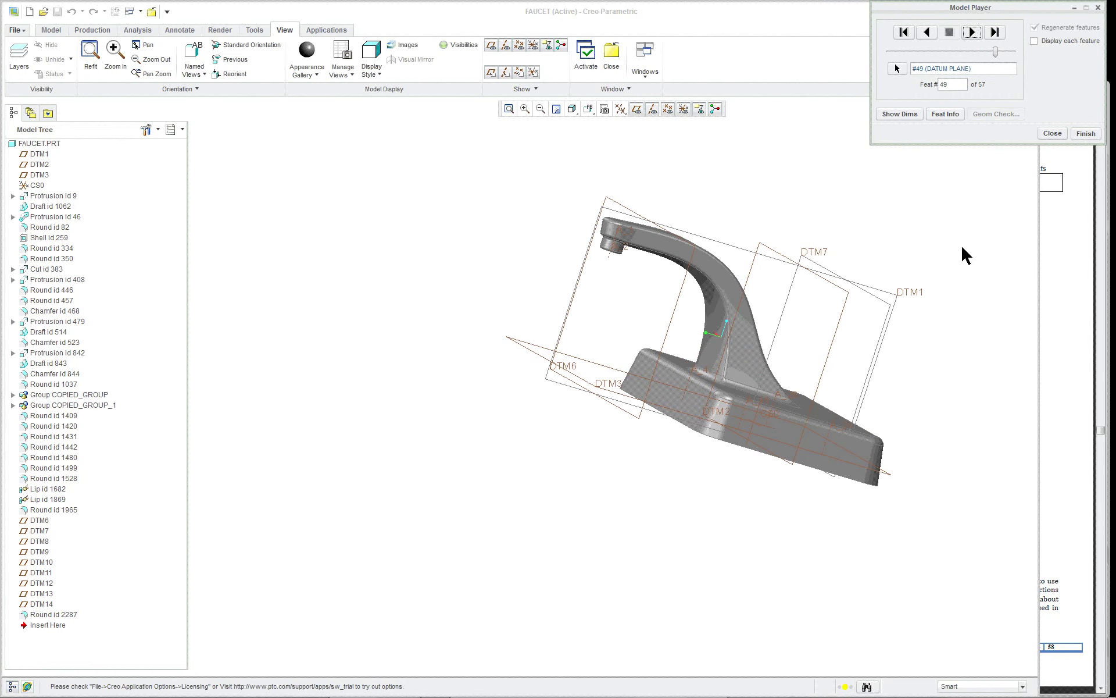
double_click(973, 33)
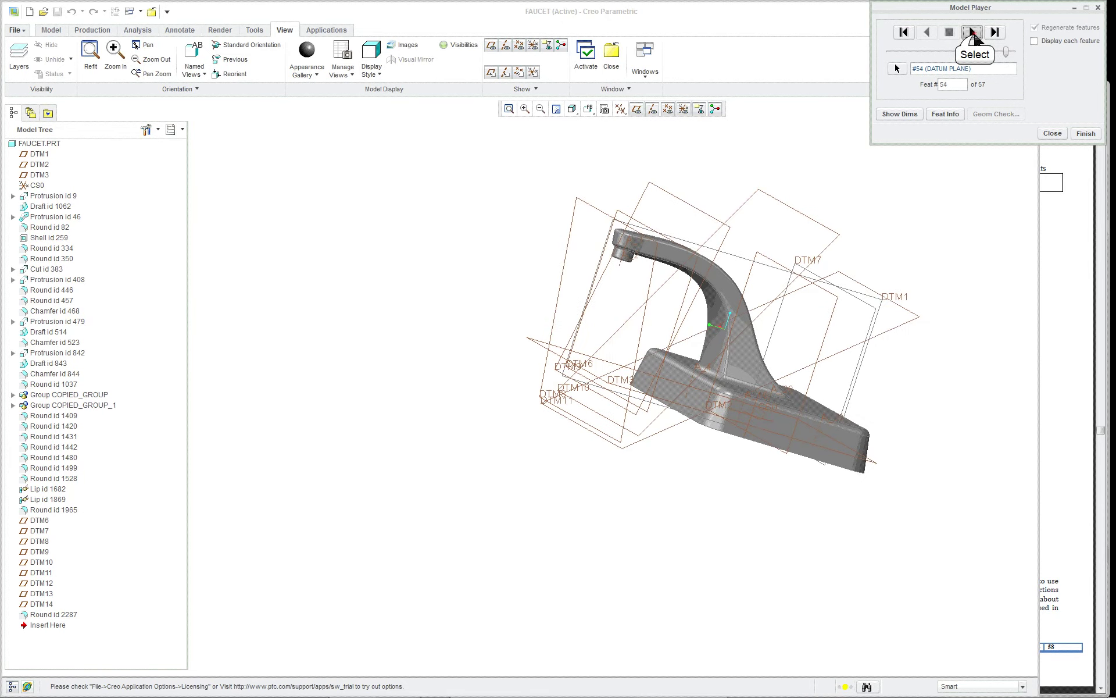
double_click(972, 32)
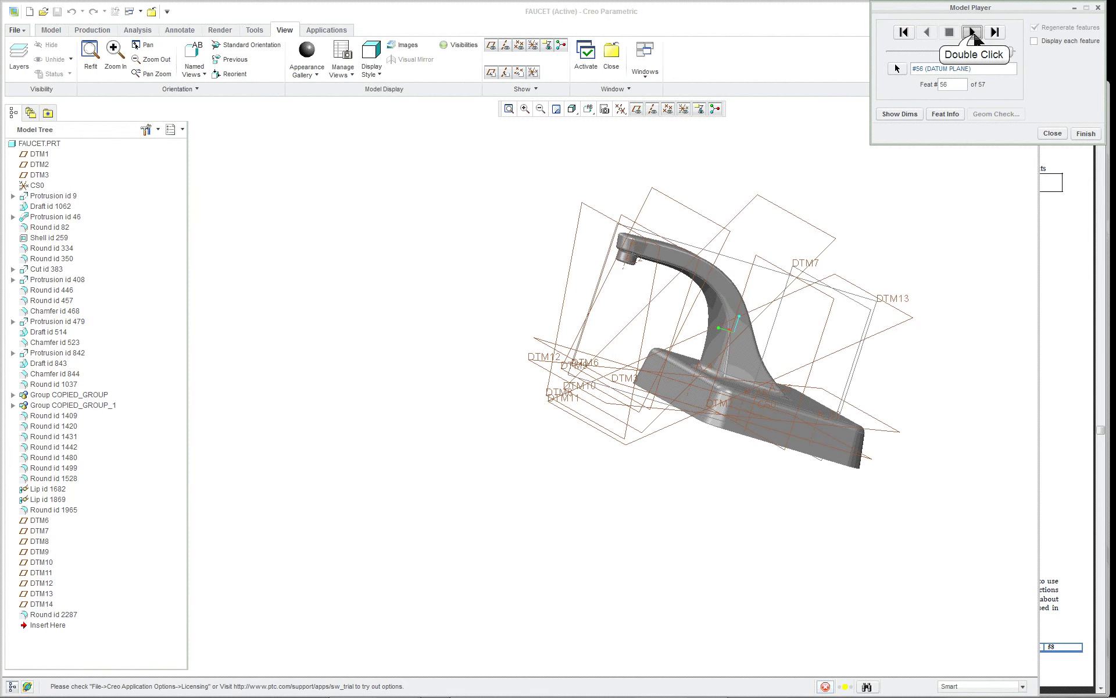
middle_click_drag(901, 299, 981, 331)
key("ctrl+d")
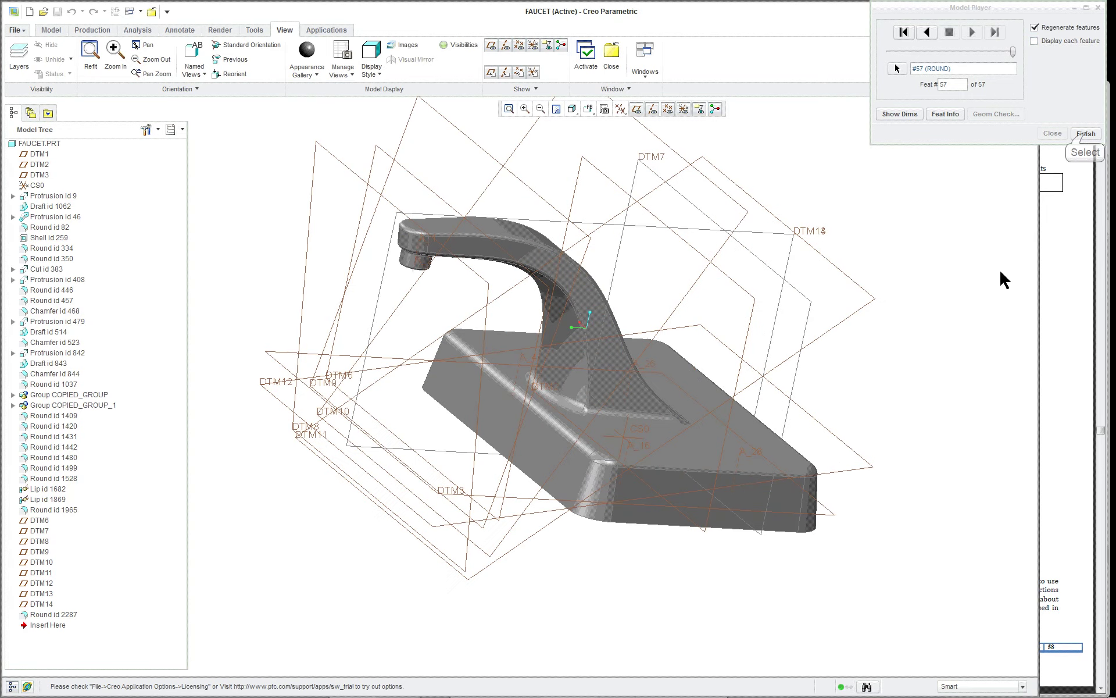
left_click(1085, 133)
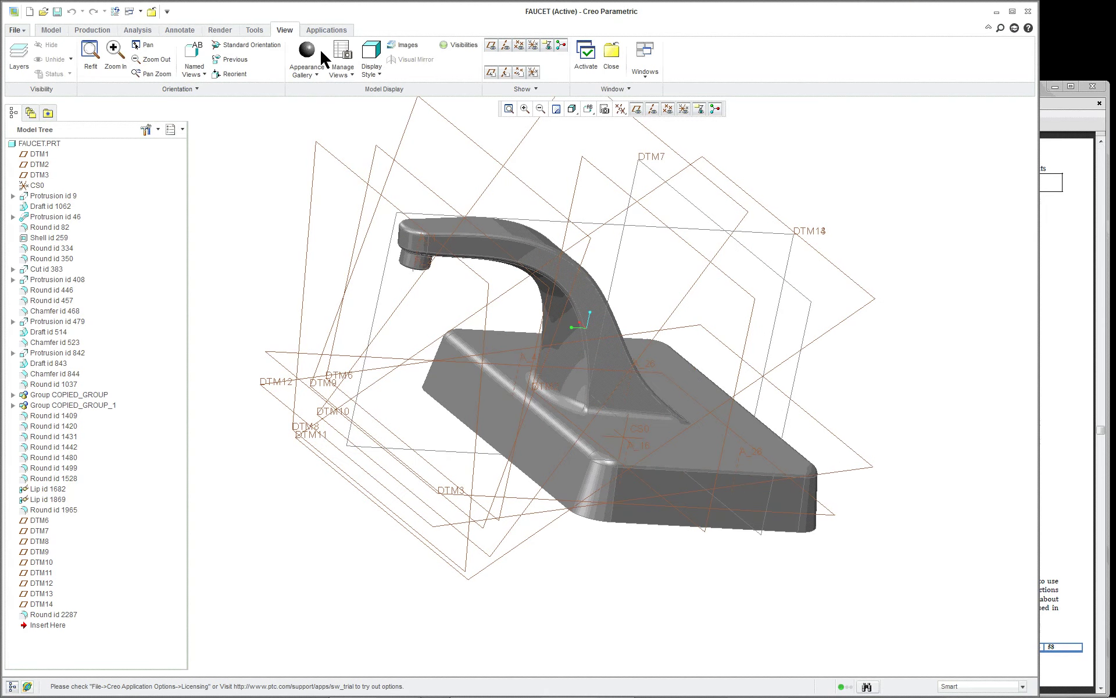
Step: List the faucet's saved cross sections in the View Manager and preview section A on the model
left_click(342, 57)
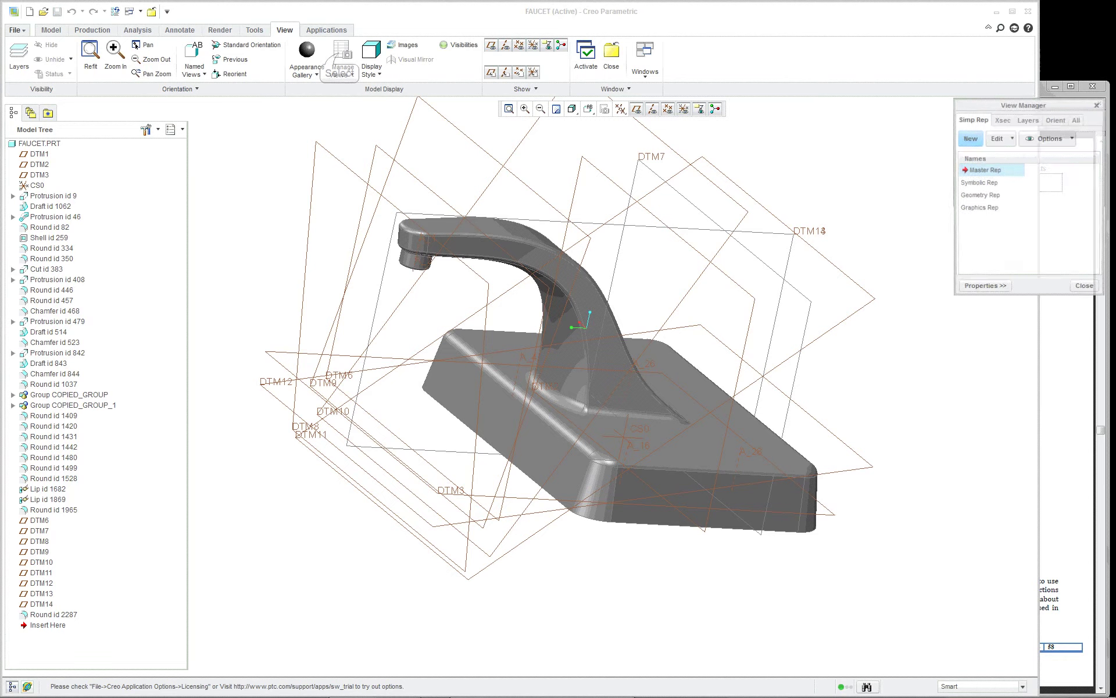
left_click(1008, 120)
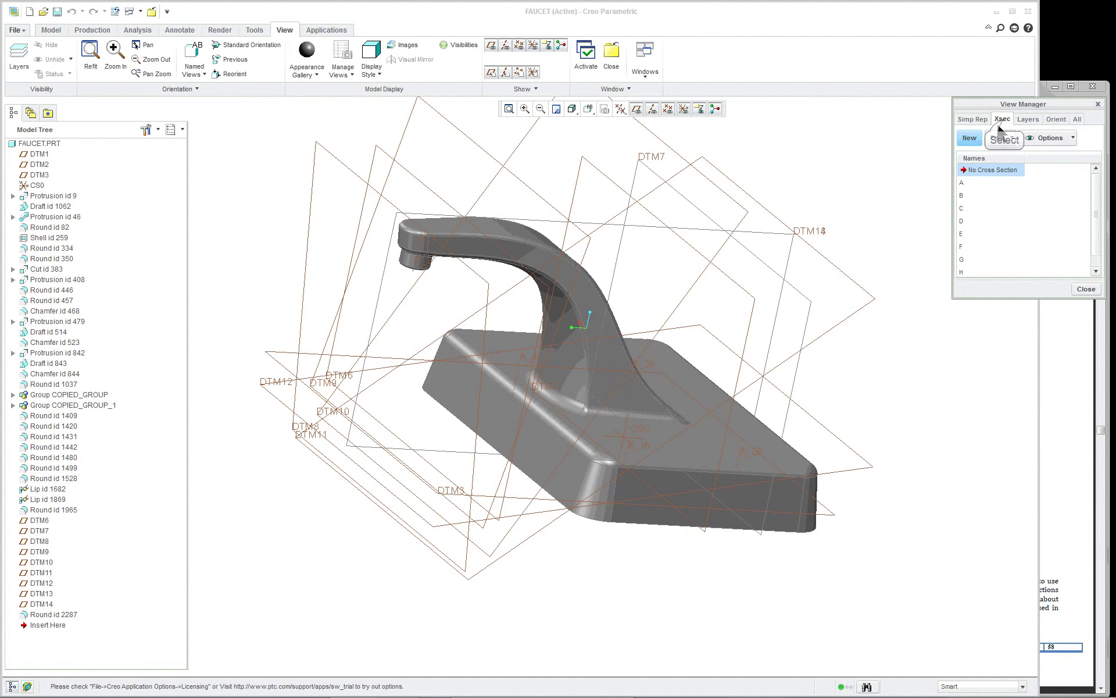
left_click_drag(1016, 299, 1016, 388)
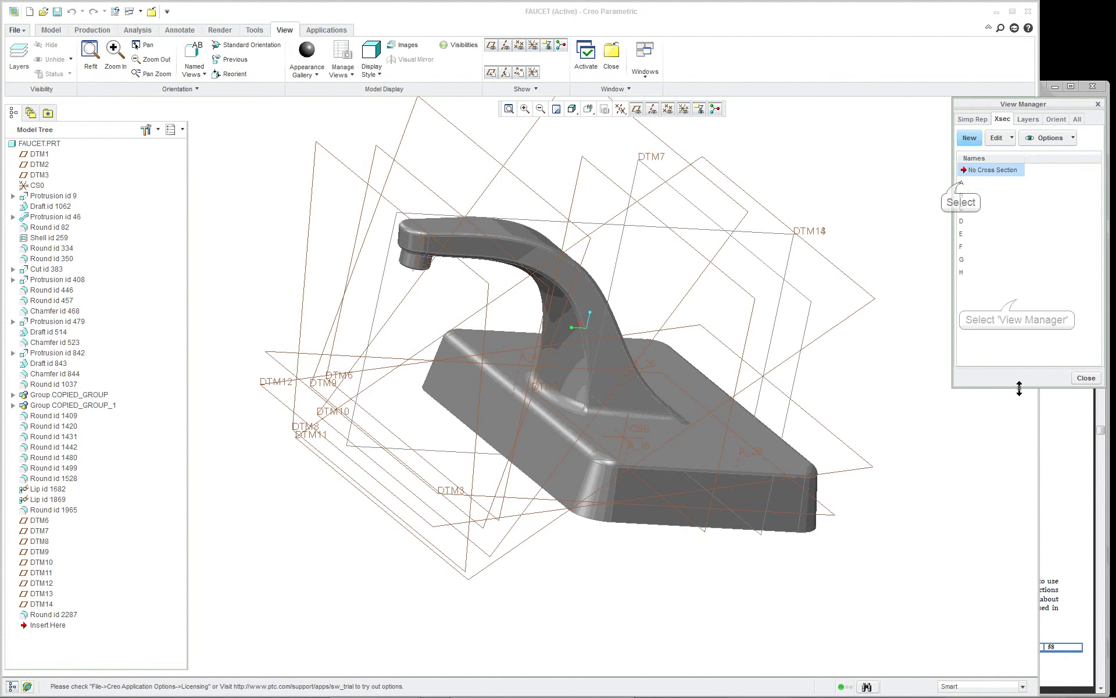
left_click(961, 183)
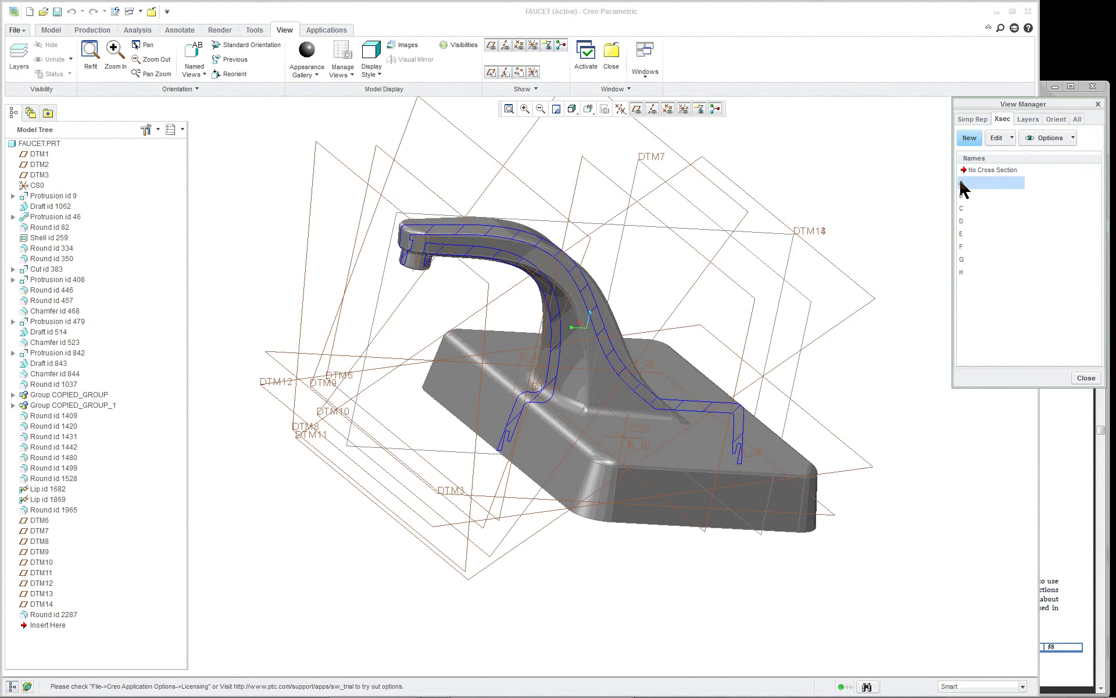
left_click(981, 169)
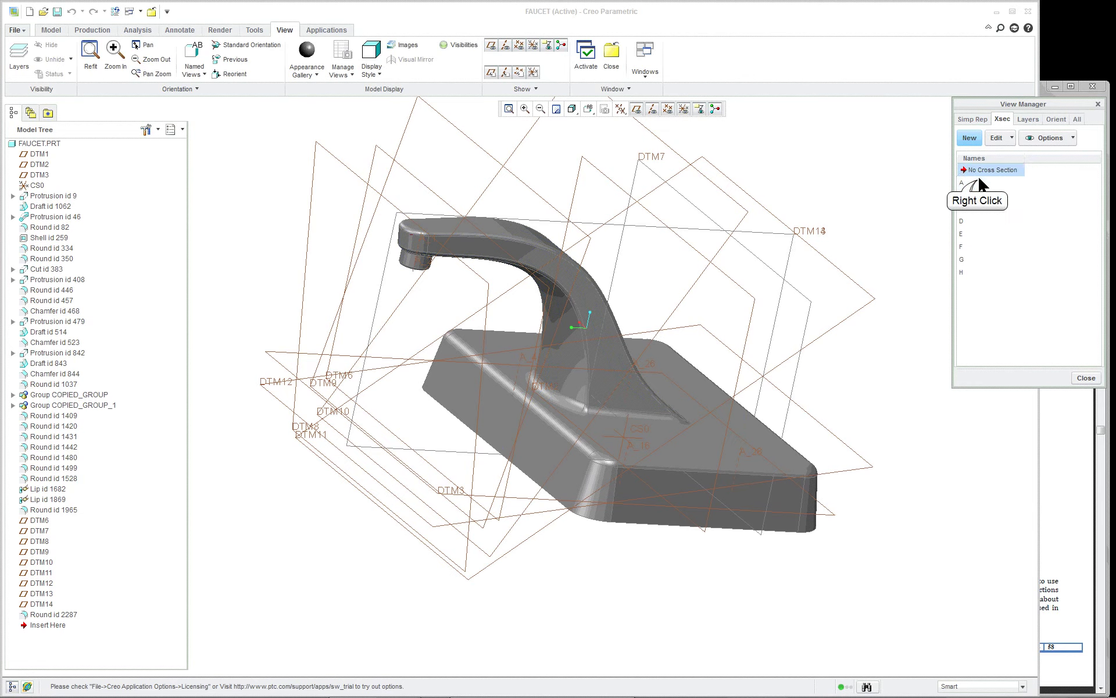
Step: Set cross section A as the active section of the faucet
right_click(979, 183)
left_click(994, 190)
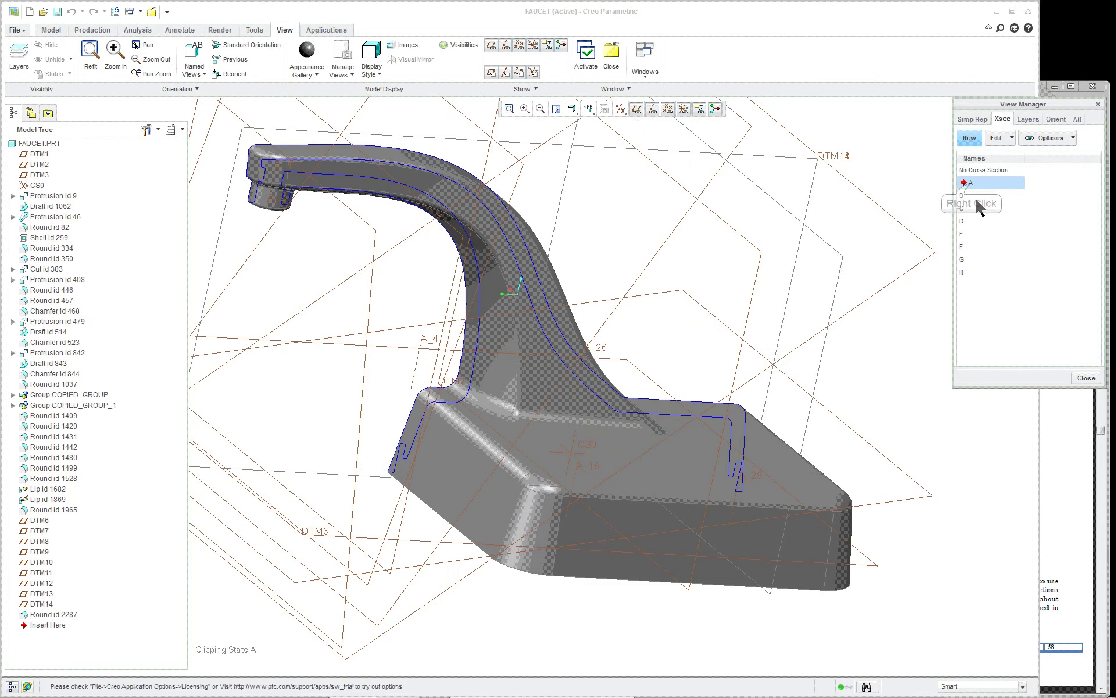
right_click(975, 185)
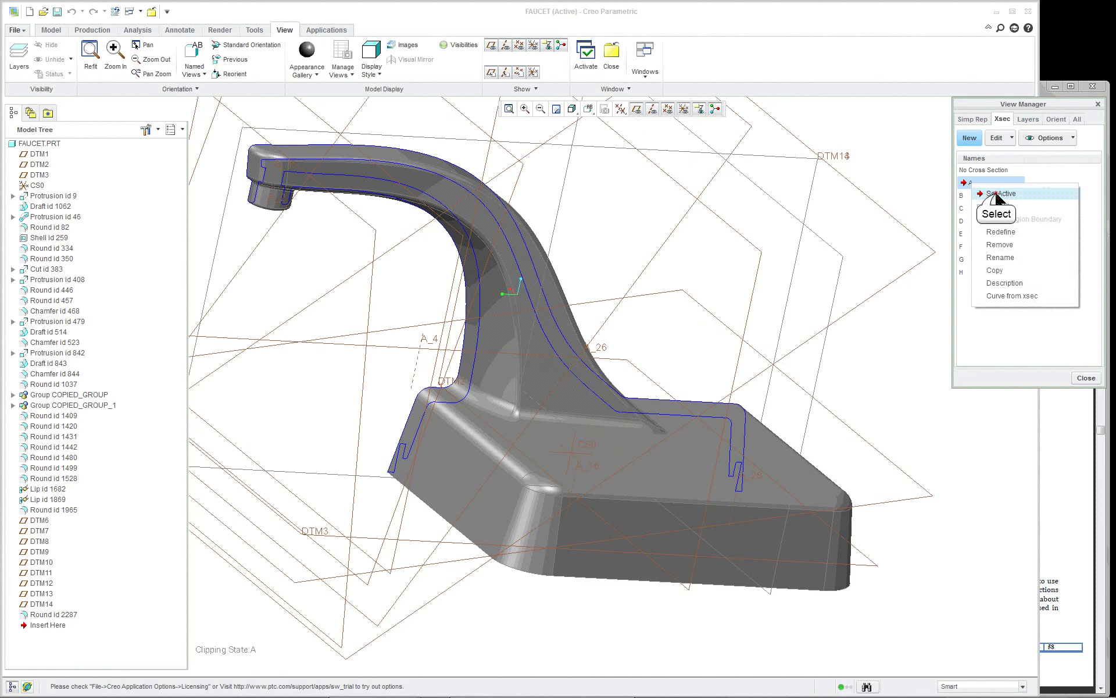
left_click(994, 193)
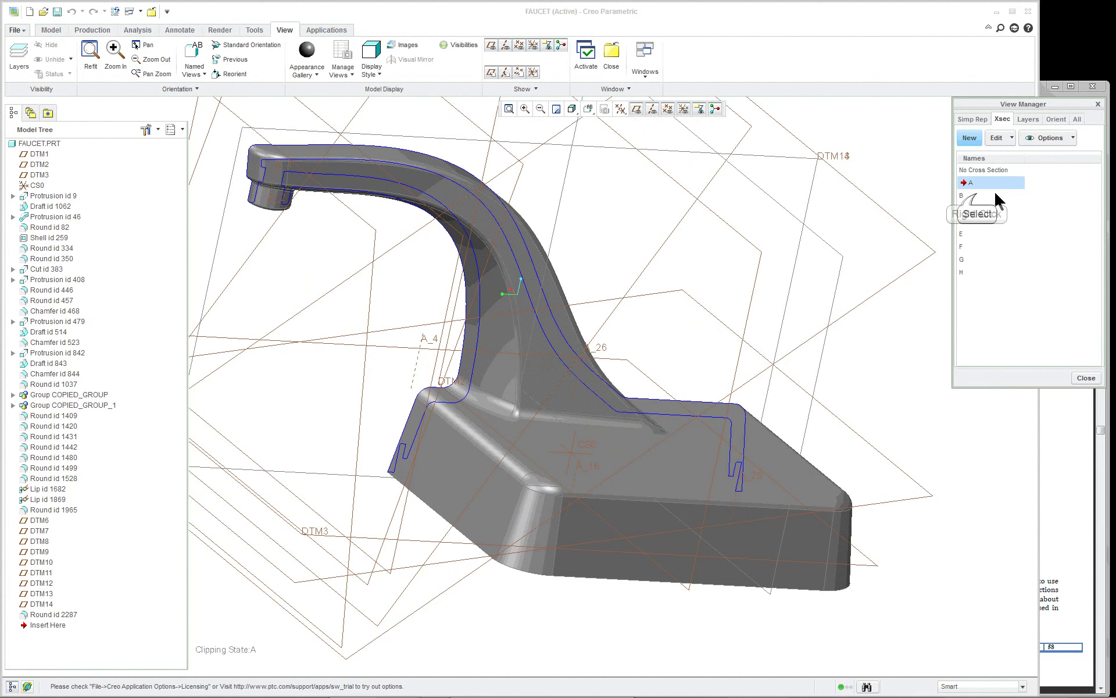
Step: Activate cross section B, examine the cut end of the spout up close, and switch the active section to C
right_click(977, 196)
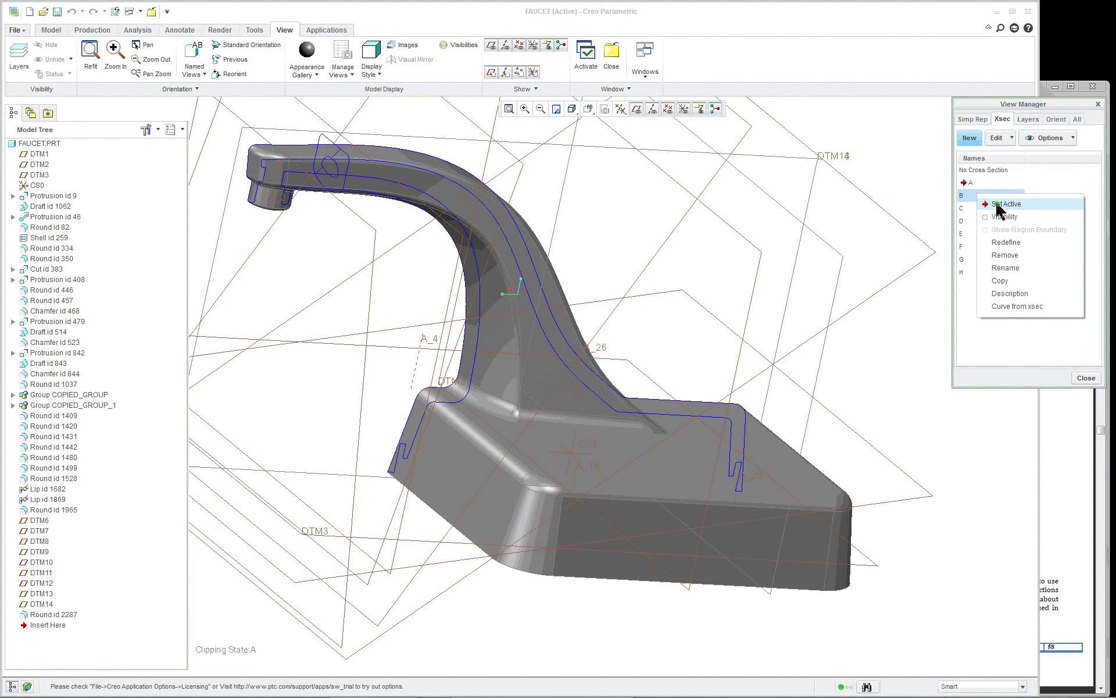
left_click(995, 203)
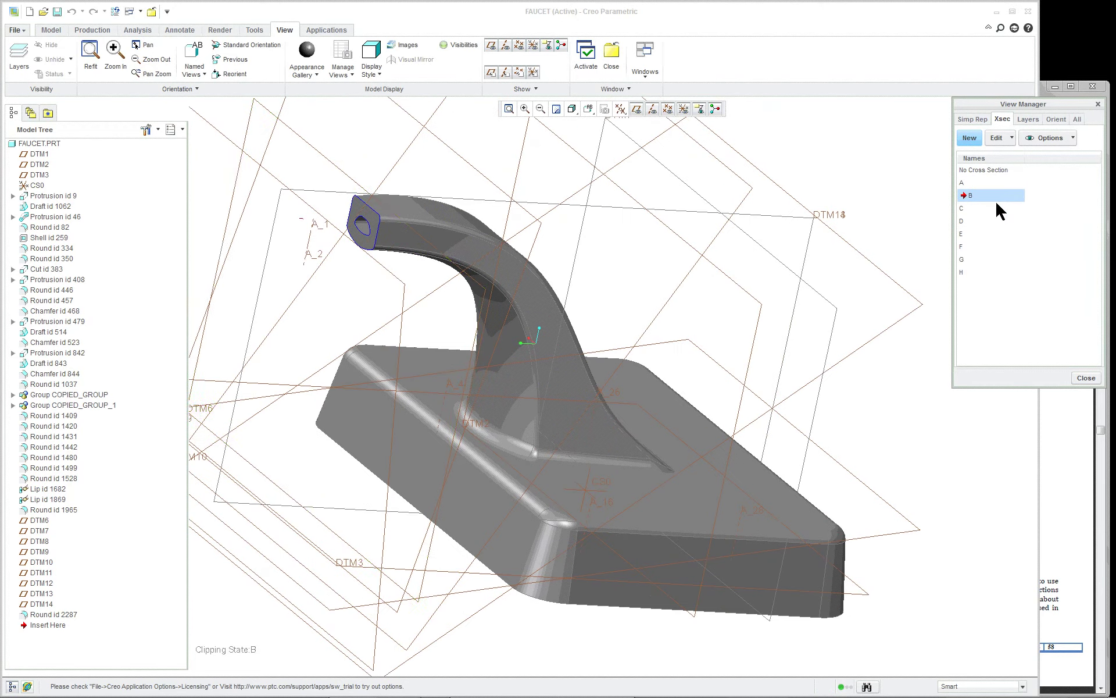
scroll(237, 219, "down", 5)
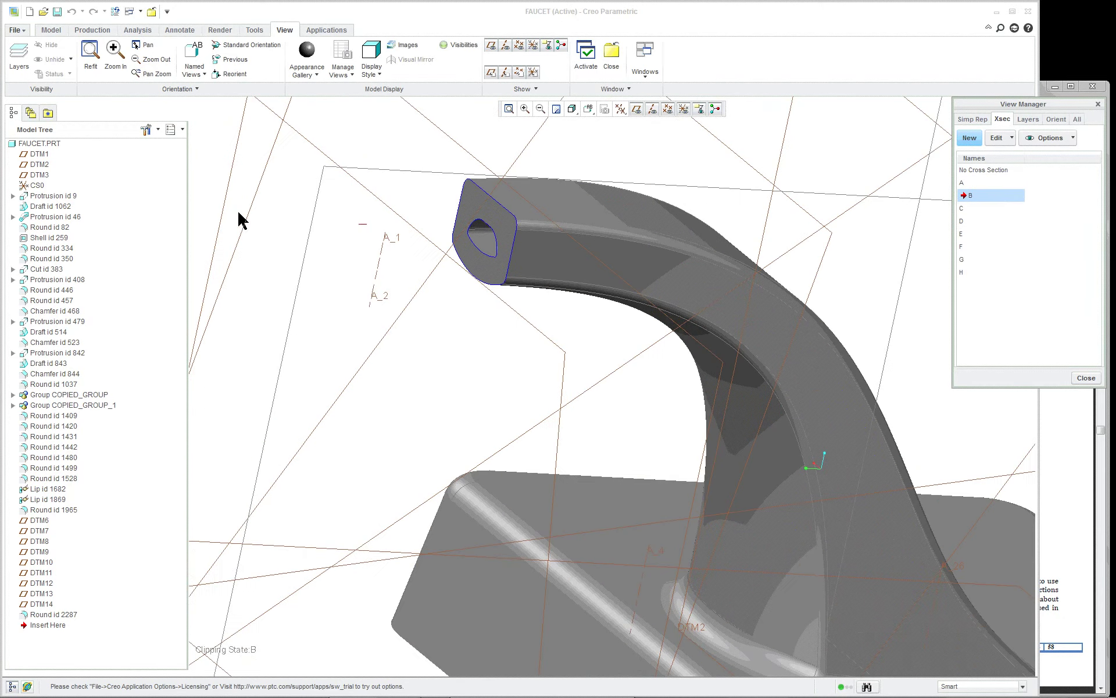
right_click(965, 208)
left_click(991, 216)
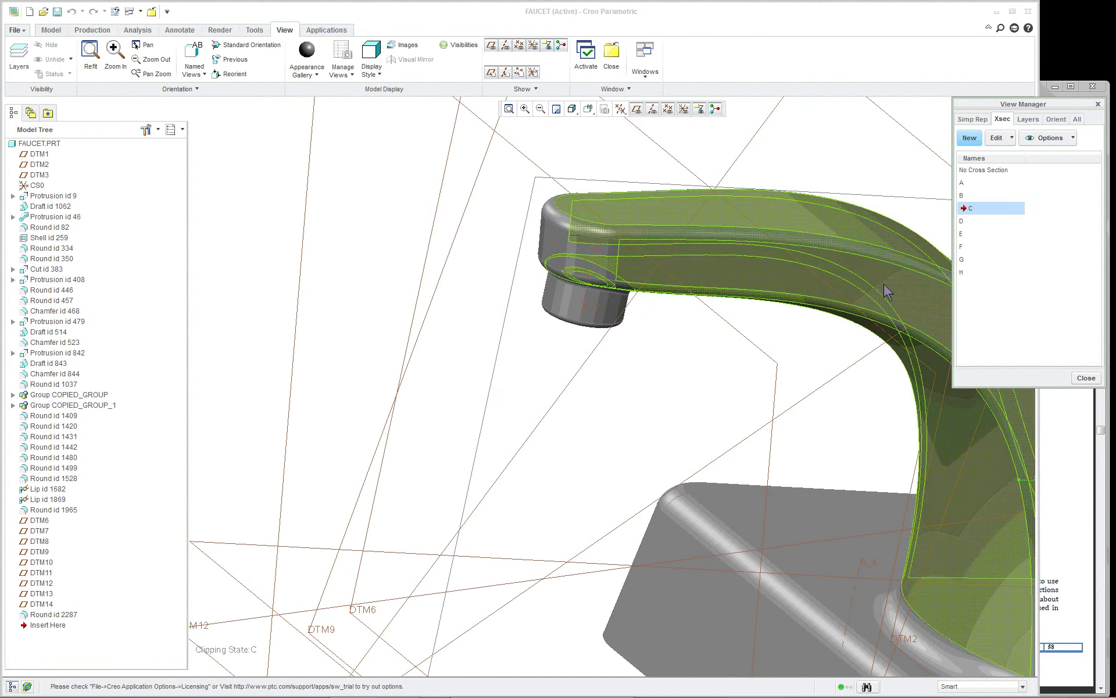
Step: Activate cross section D and examine the cut base with its rim and four bosses
right_click(965, 221)
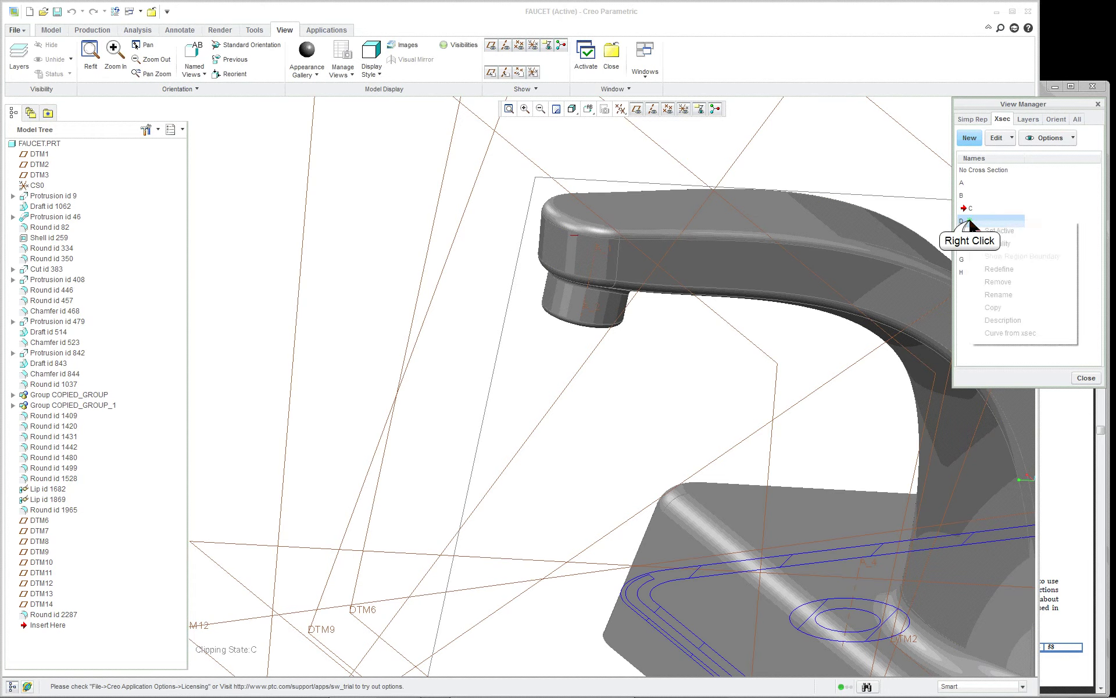
left_click(991, 229)
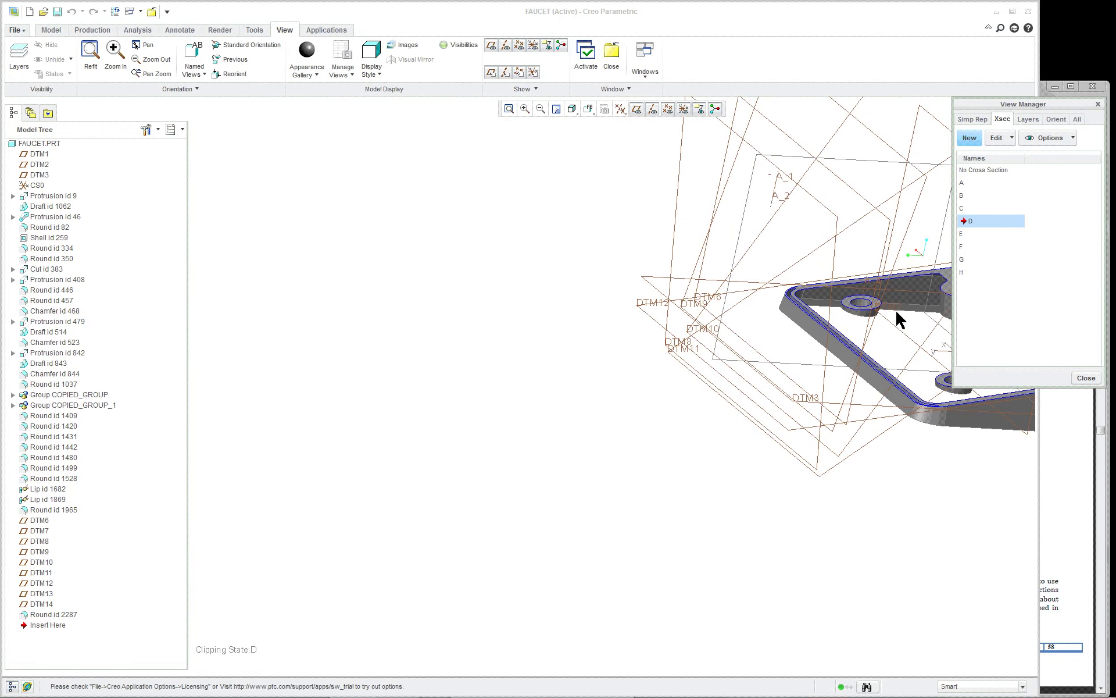
middle_click_drag(885, 323, 528, 340, "shift")
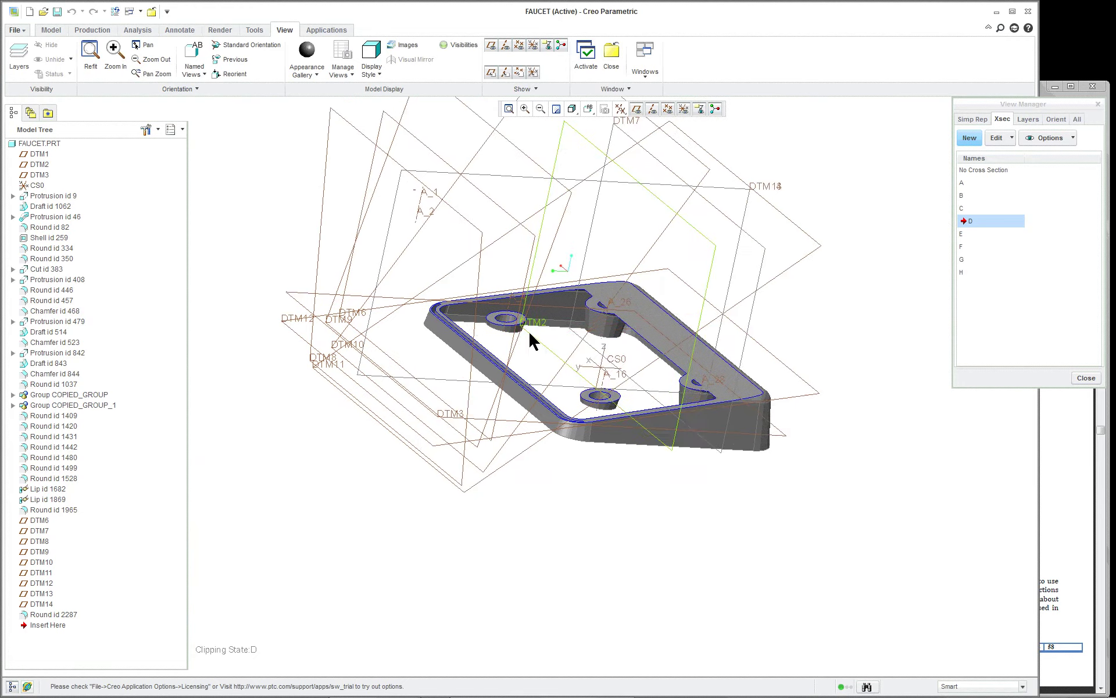
scroll(530, 334, "down", 3)
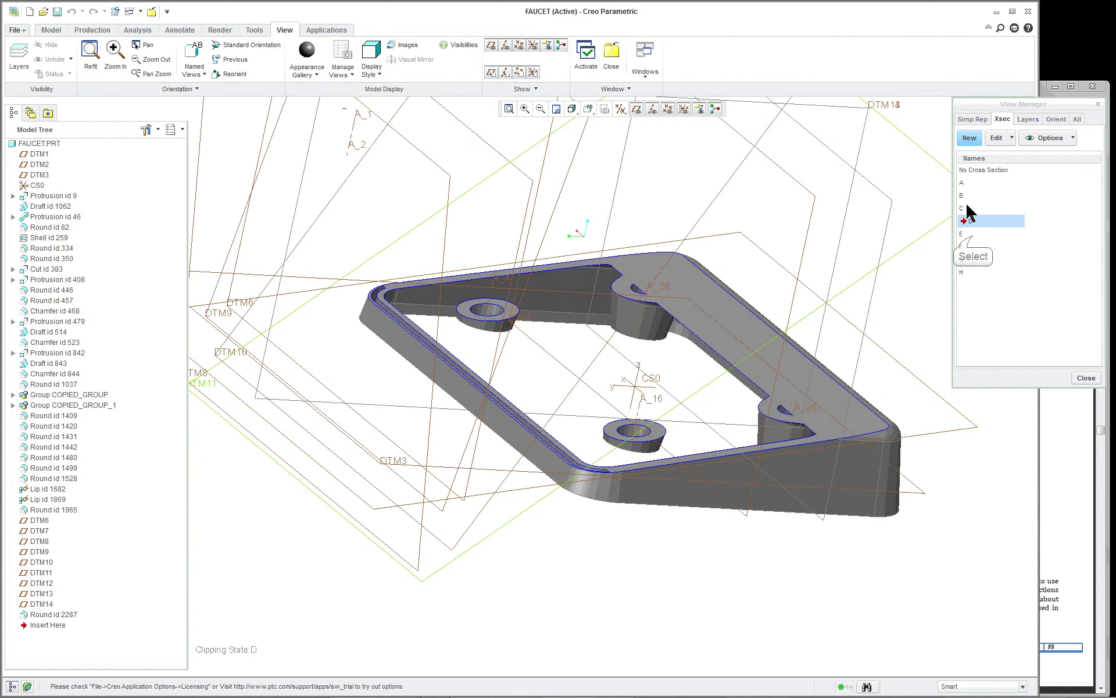
Step: Activate cross section E on the base, examine its cut face, and switch the active section to F
right_click(977, 235)
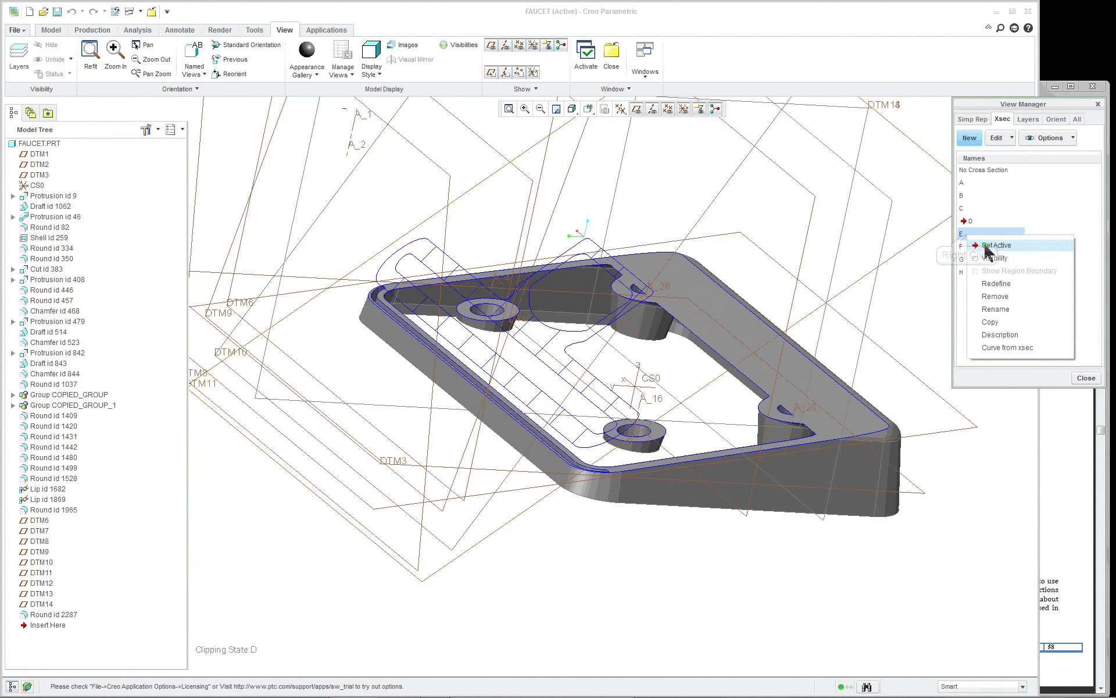
left_click(988, 245)
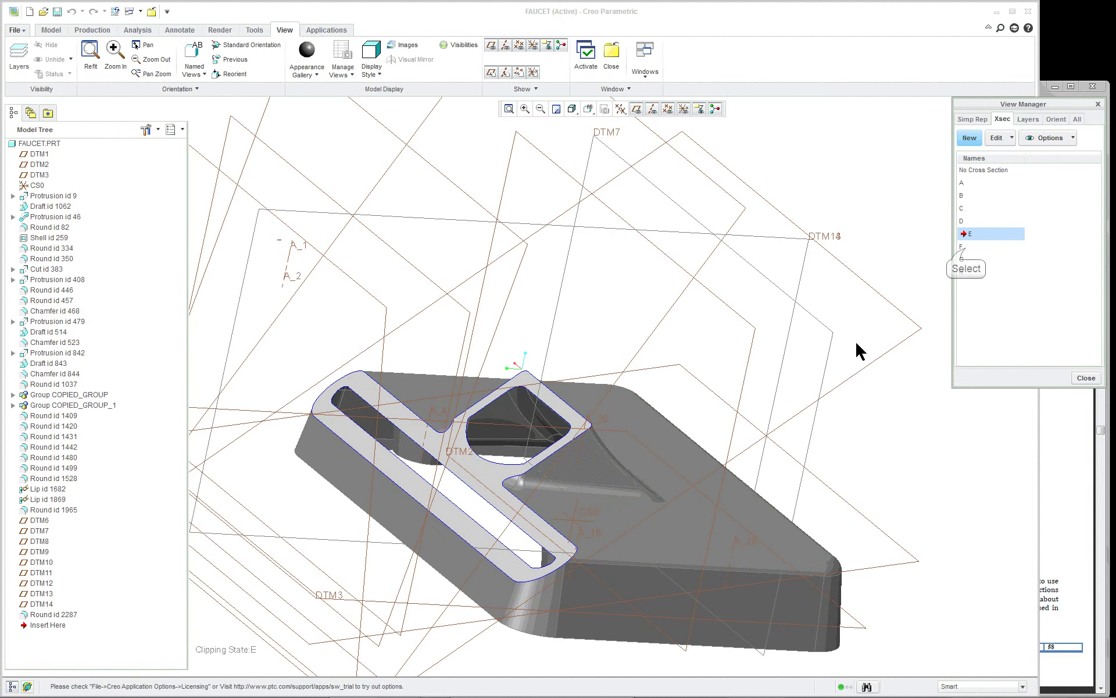
right_click(965, 247)
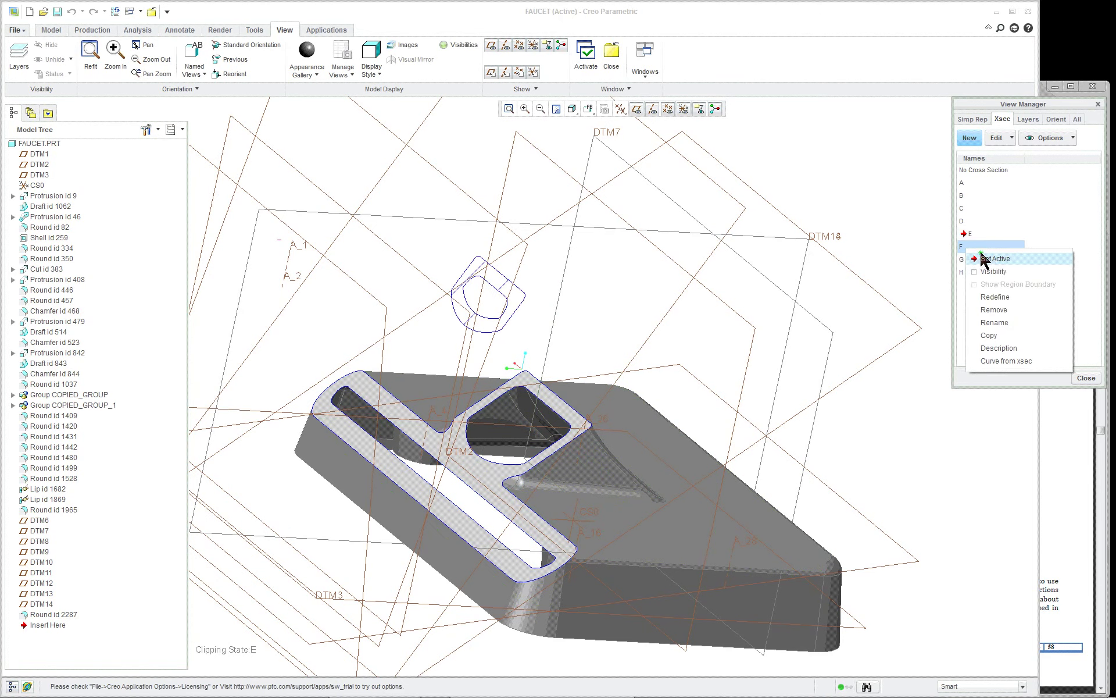
left_click(995, 259)
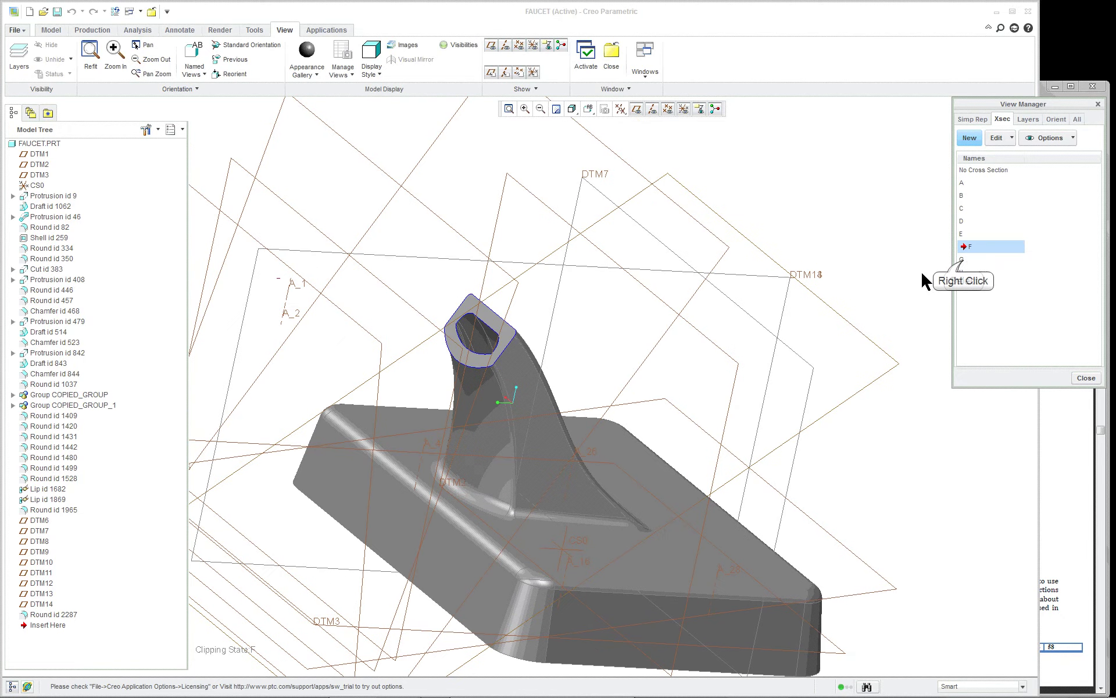
Step: Activate cross sections G and H one after the other to examine the cuts through the spout
right_click(962, 260)
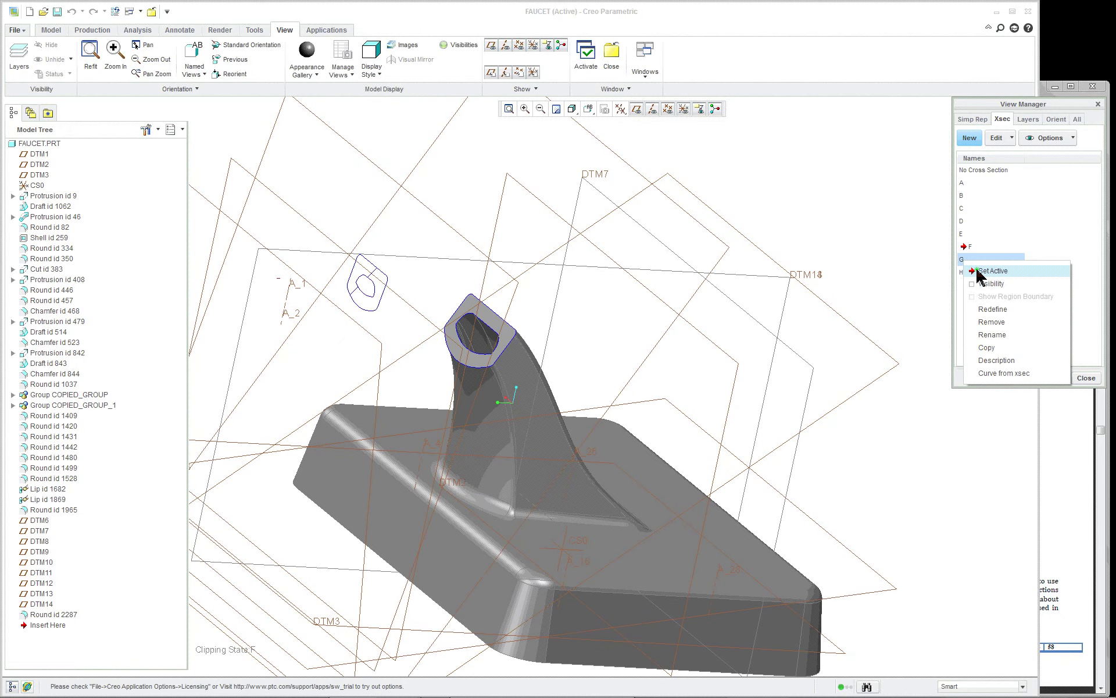
left_click(982, 271)
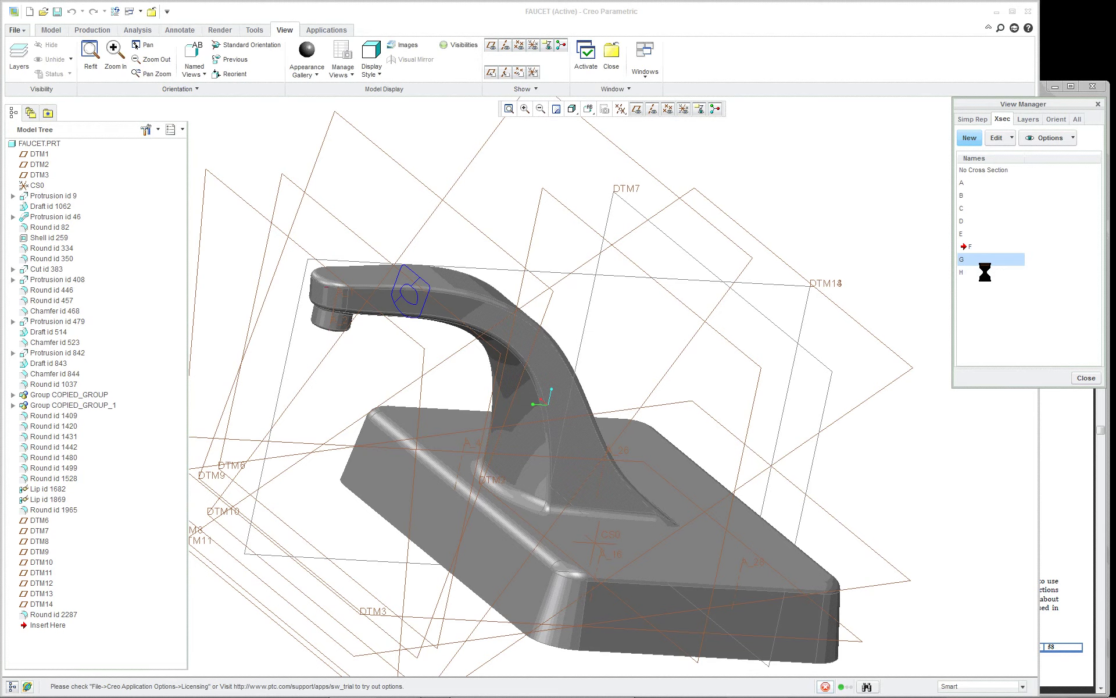
right_click(972, 272)
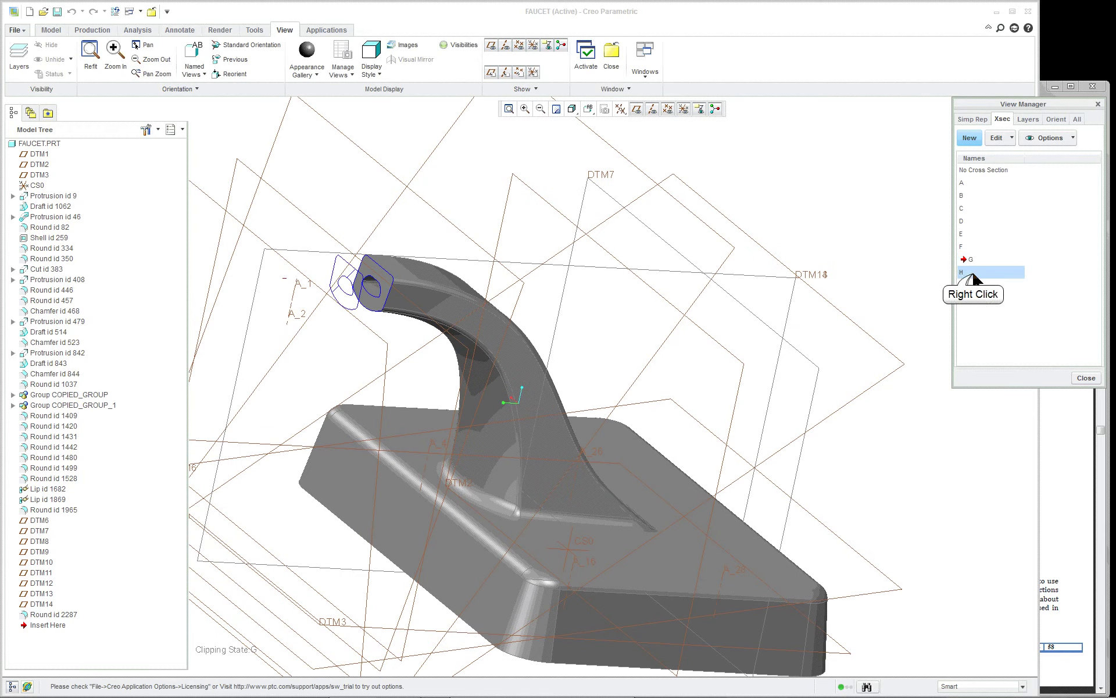
left_click(986, 282)
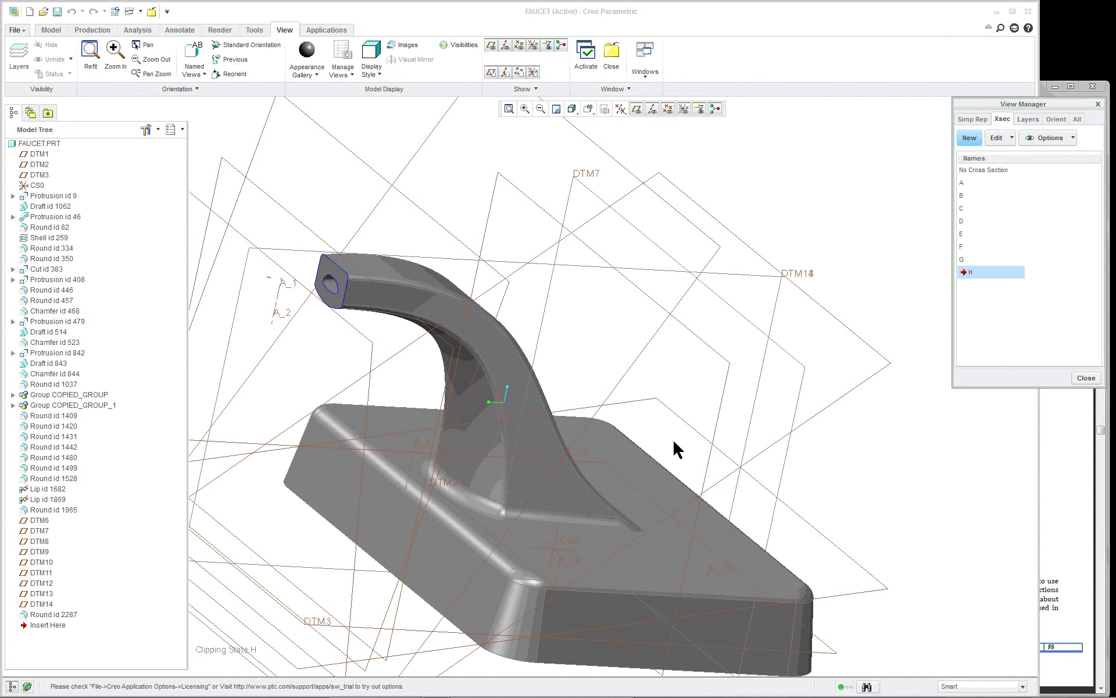
Step: Set No Cross Section active to restore the full faucet and close the View Manager
right_click(968, 171)
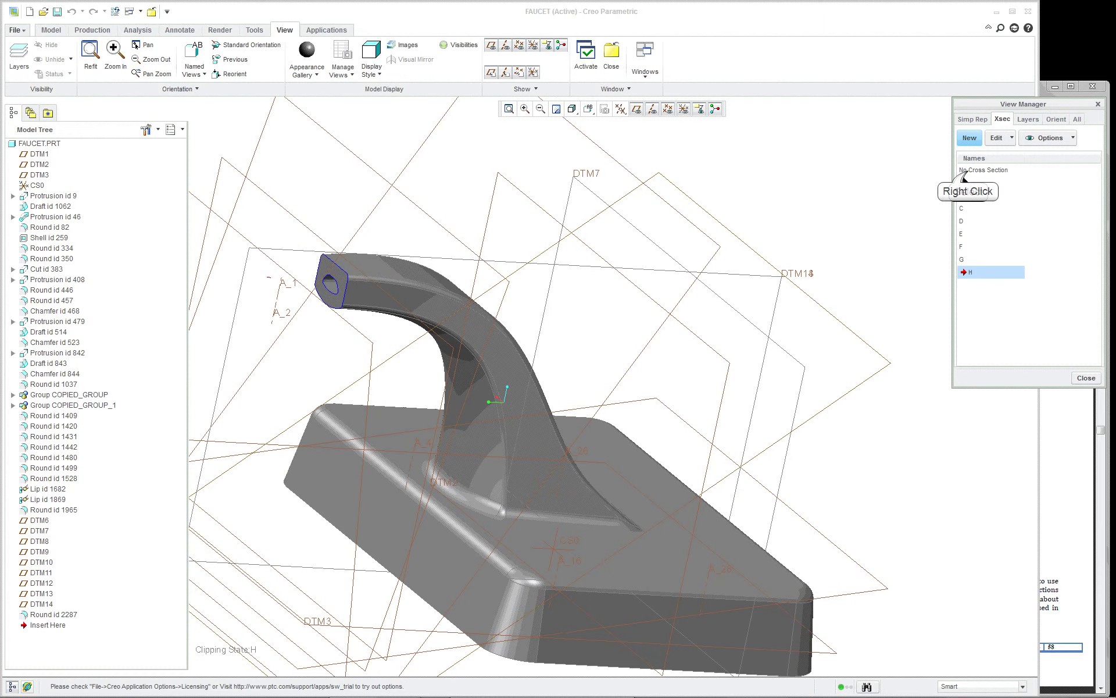
left_click(972, 181)
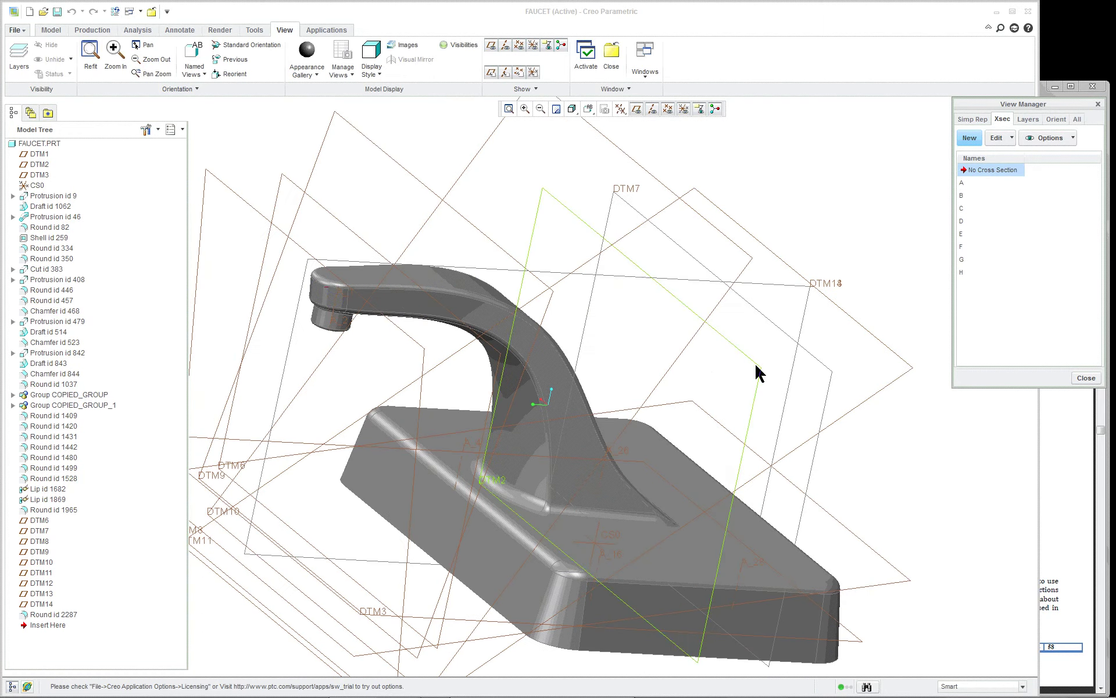
scroll(759, 390, "up", 3)
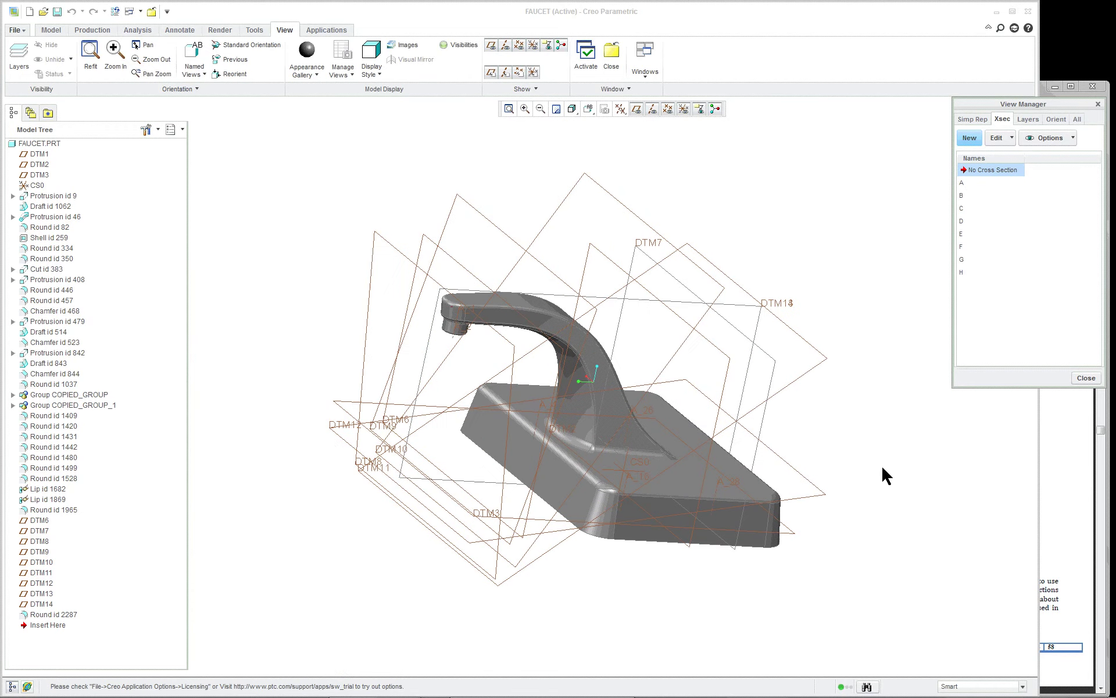
left_click(1086, 378)
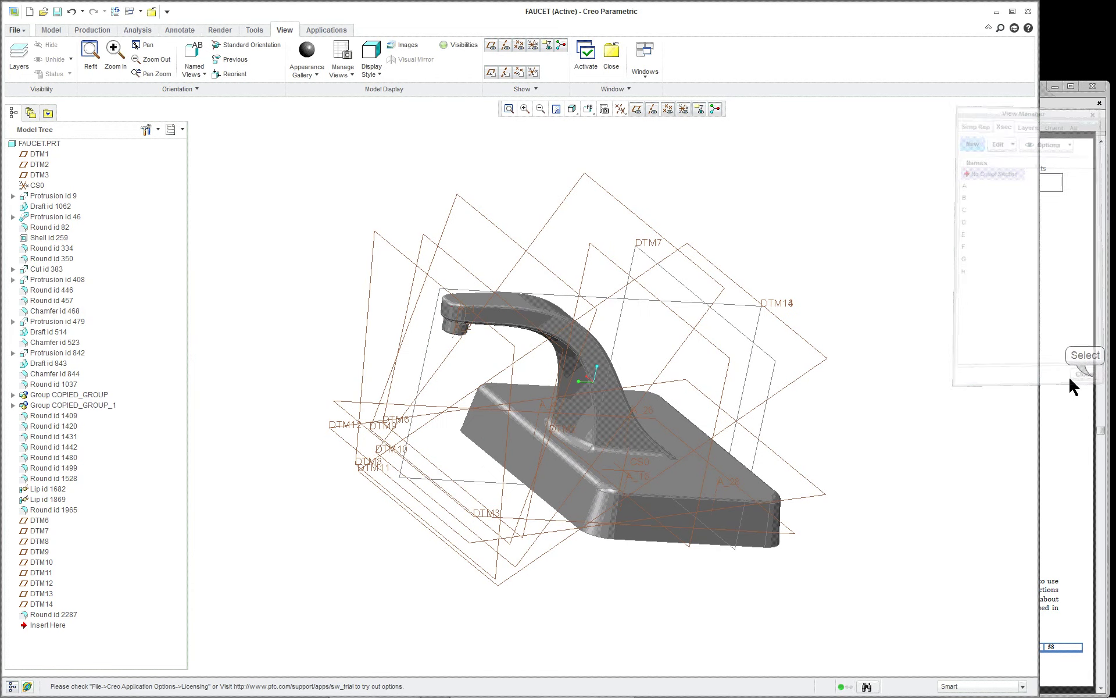
Step: Highlight Protrusion id 46 and try to move the Insert Here marker upward in the model tree
mouse_move(550, 446)
middle_mouse_down()
mouse_move(581, 334)
mouse_move(537, 381)
mouse_move(538, 461)
mouse_move(470, 353)
middle_mouse_up()
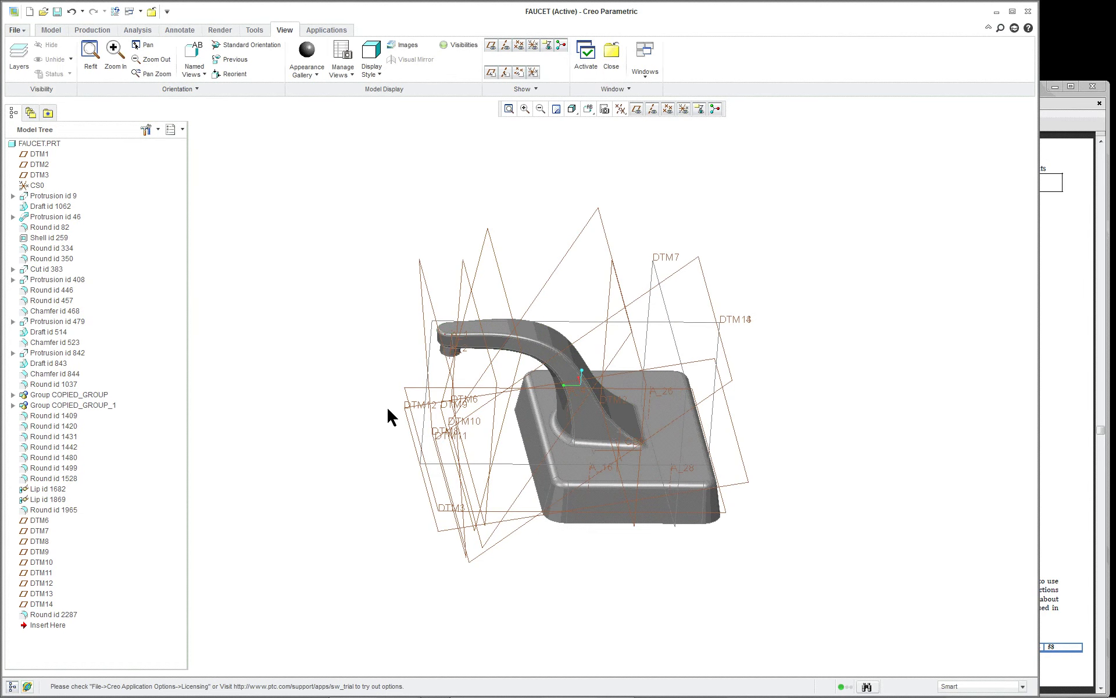
middle_click_drag(387, 406, 452, 411)
scroll(452, 410, "up", 3)
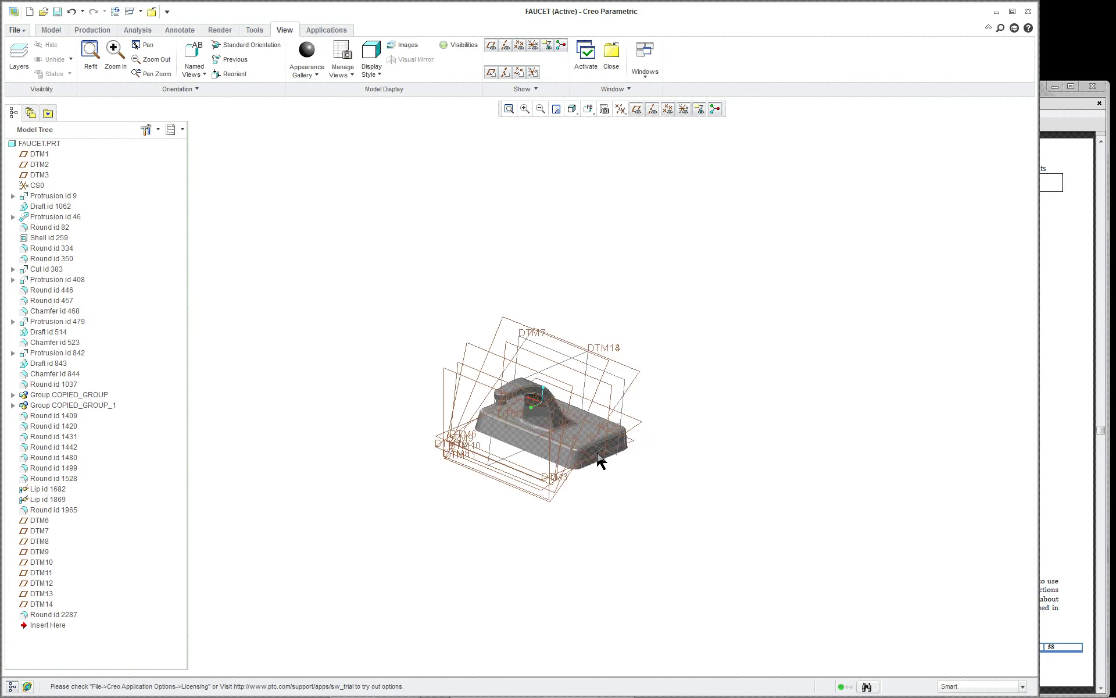
scroll(597, 458, "down", 3)
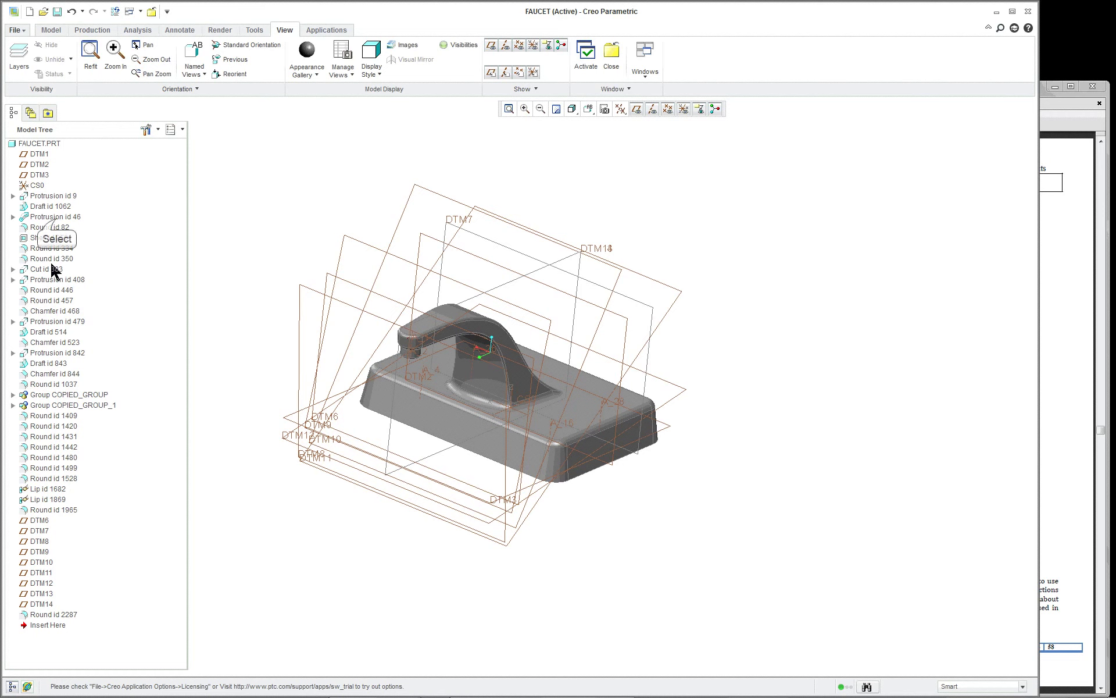
left_click(56, 217)
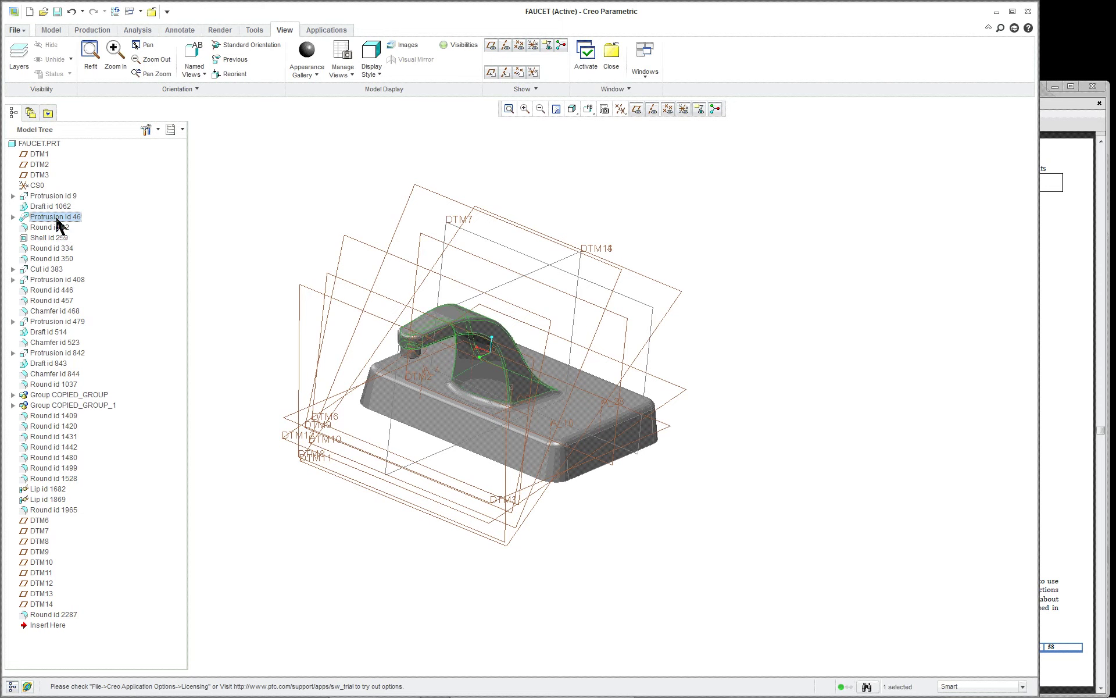
left_click(41, 625)
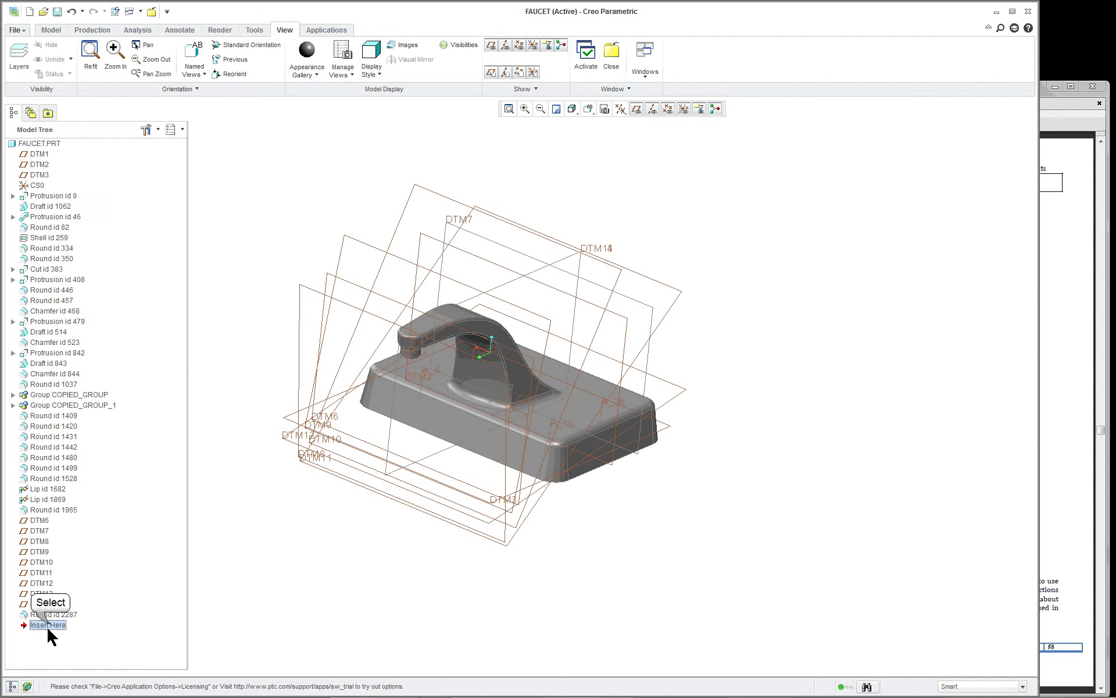
left_click_drag(50, 624, 52, 562)
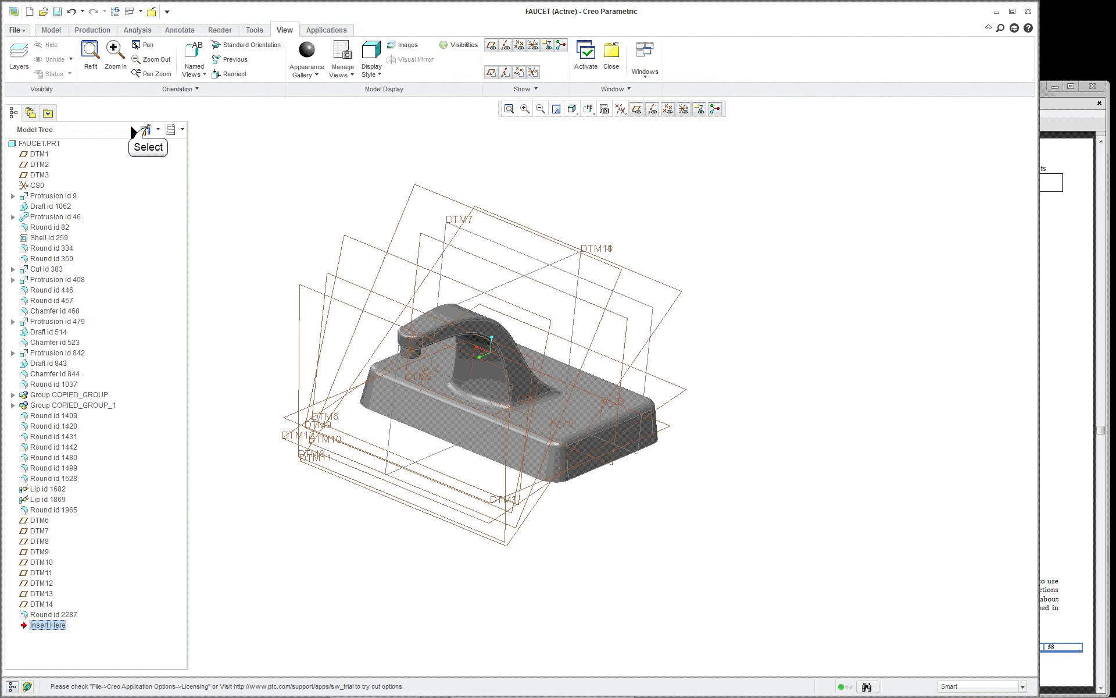
Step: Turn on all available display items in the model tree filters, including Placement folder, Annotations, Suppressed Objects, Envelope Components and Copied References
left_click(156, 132)
left_click(166, 149)
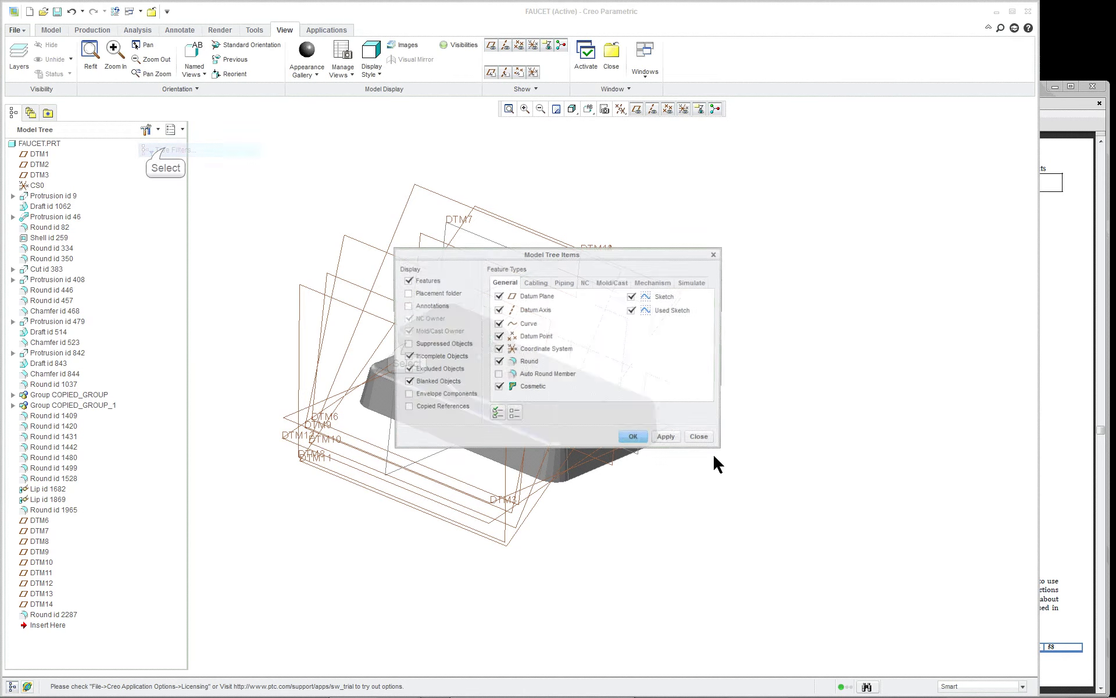
left_click(405, 292)
left_click(406, 305)
left_click(406, 343)
left_click(406, 357)
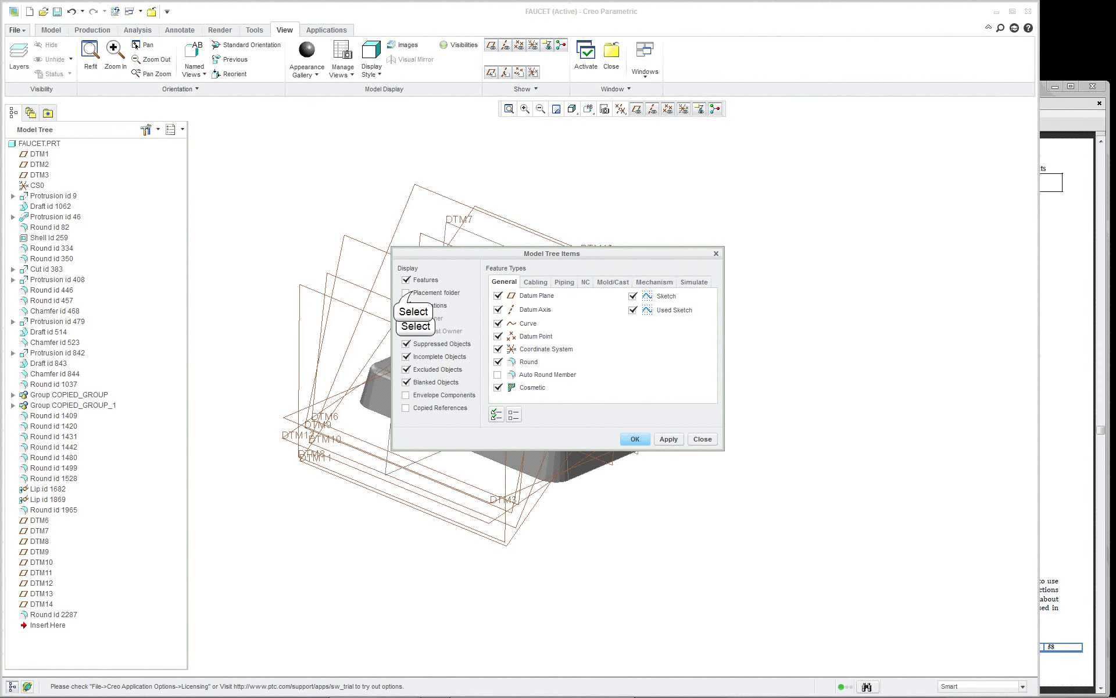
left_click(406, 370)
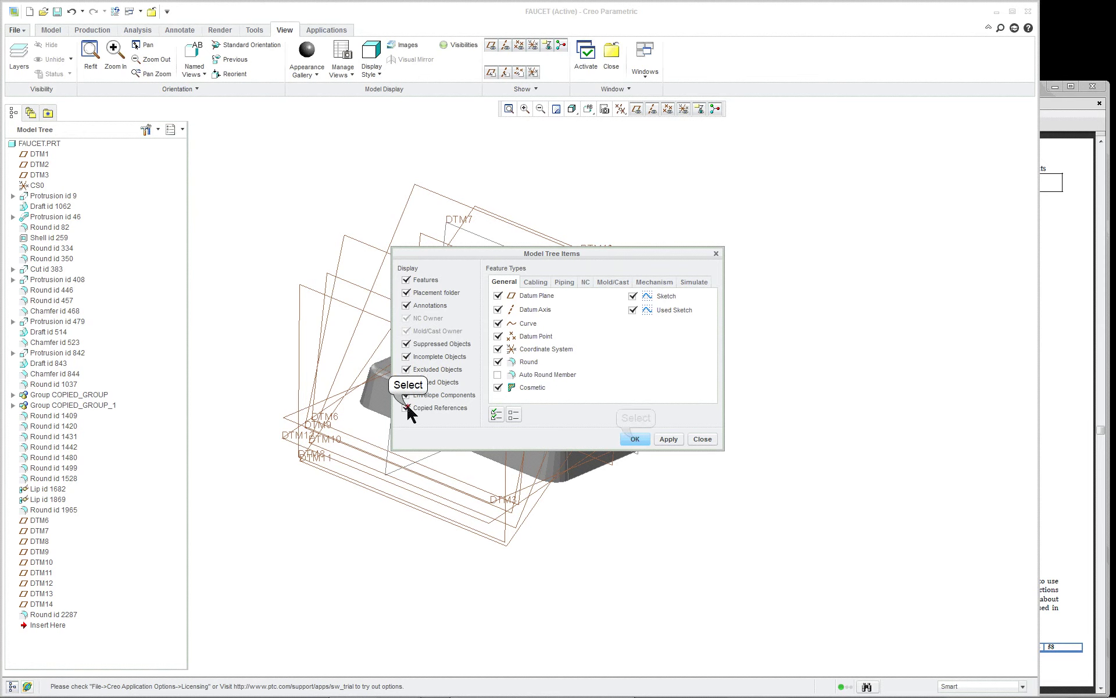
left_click(635, 439)
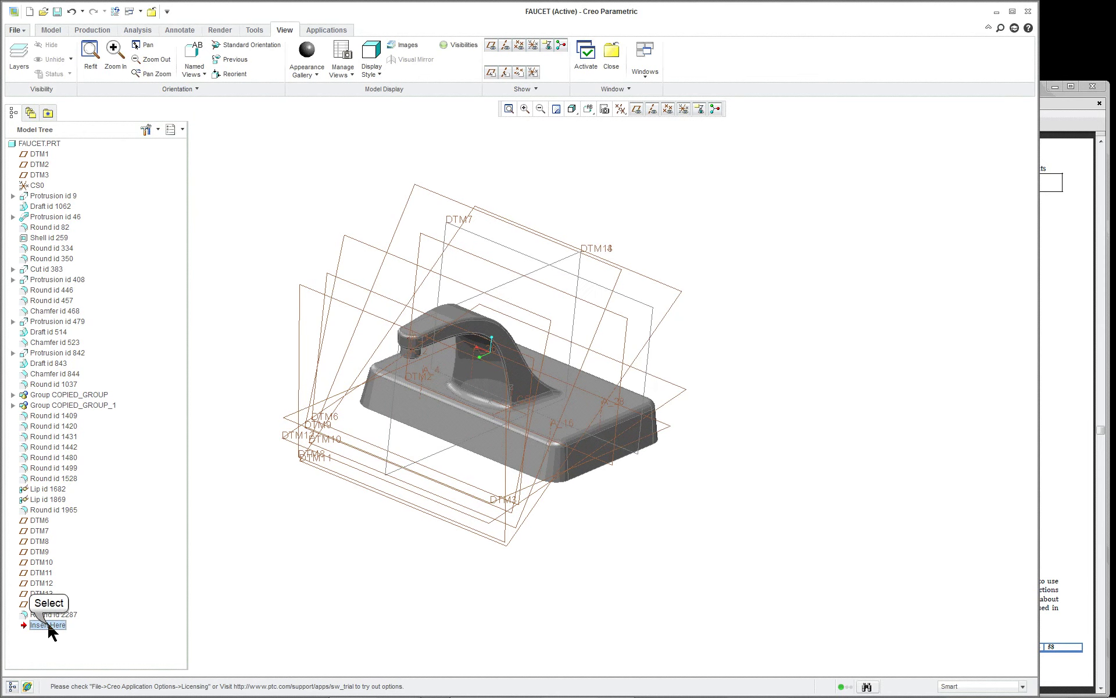
Step: Roll the model back to just before Protrusion id 46, and advance the insertion point to directly after it
left_click_drag(48, 625, 56, 213)
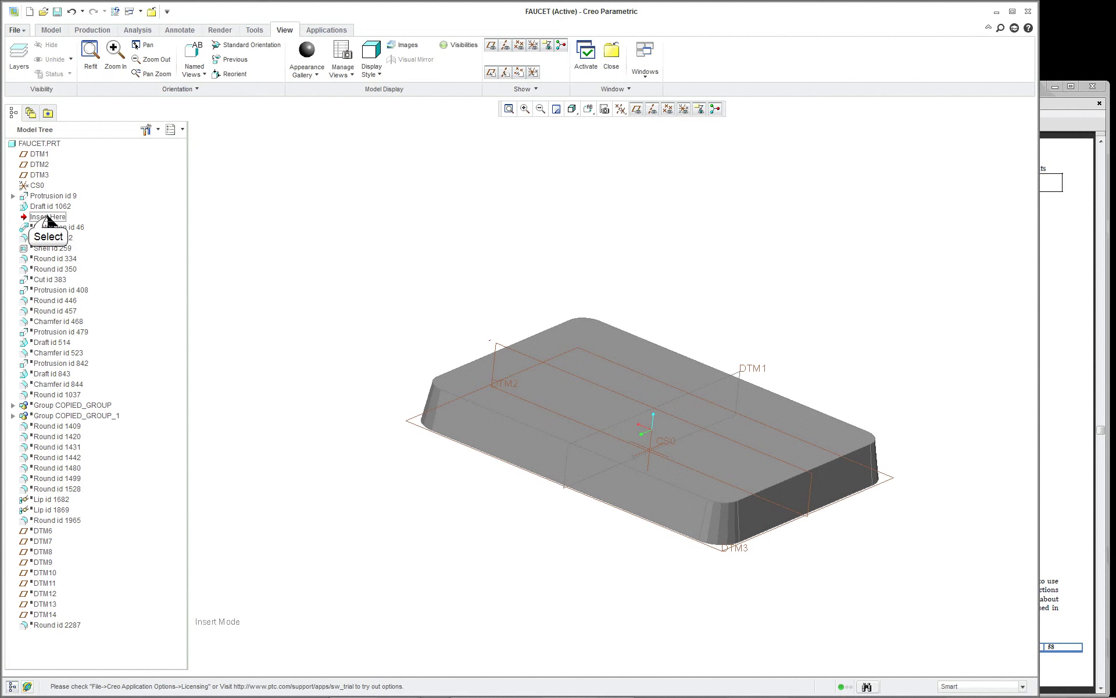
left_click_drag(48, 217, 42, 229)
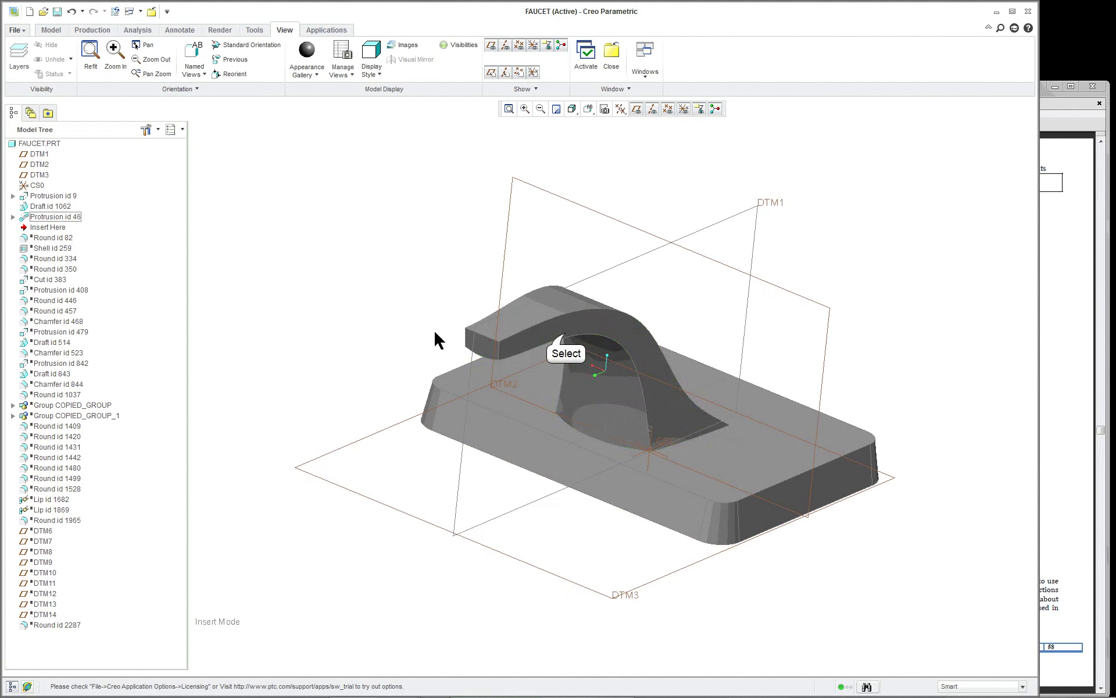
left_click(494, 334)
right_click(266, 285)
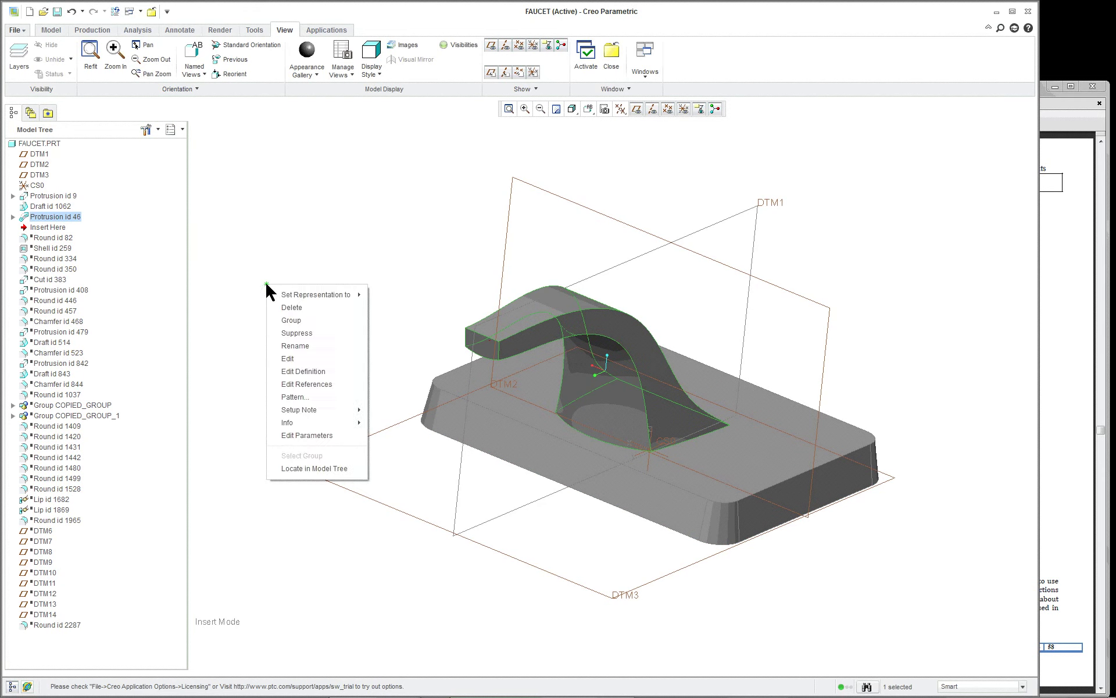
left_click(311, 371)
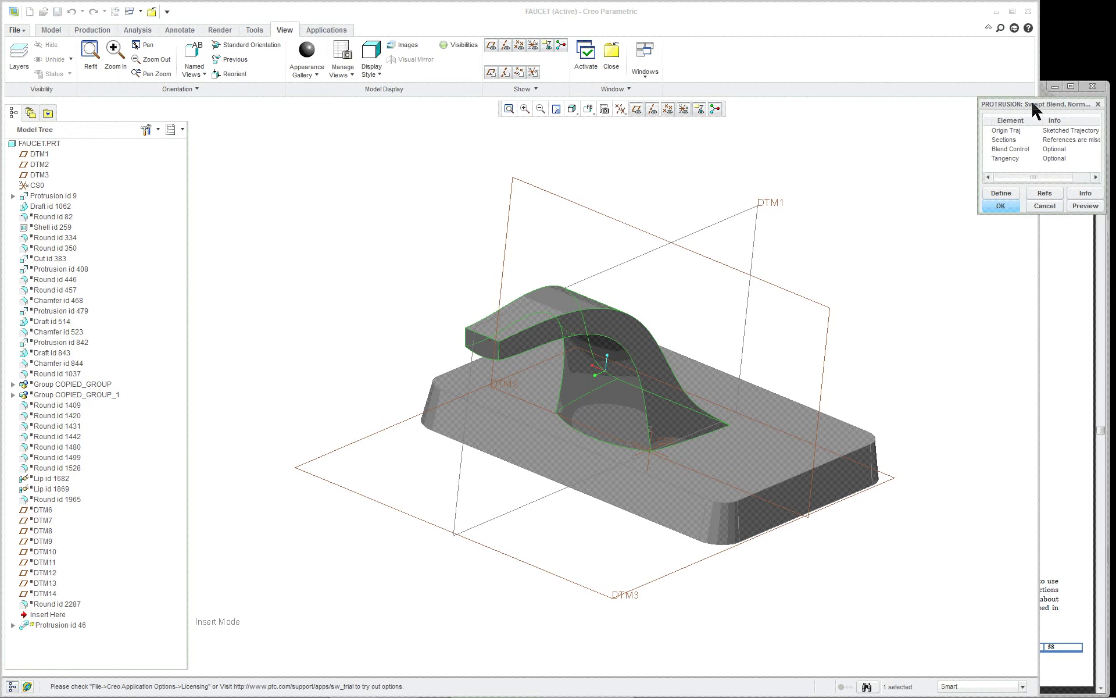
left_click_drag(979, 136, 915, 138)
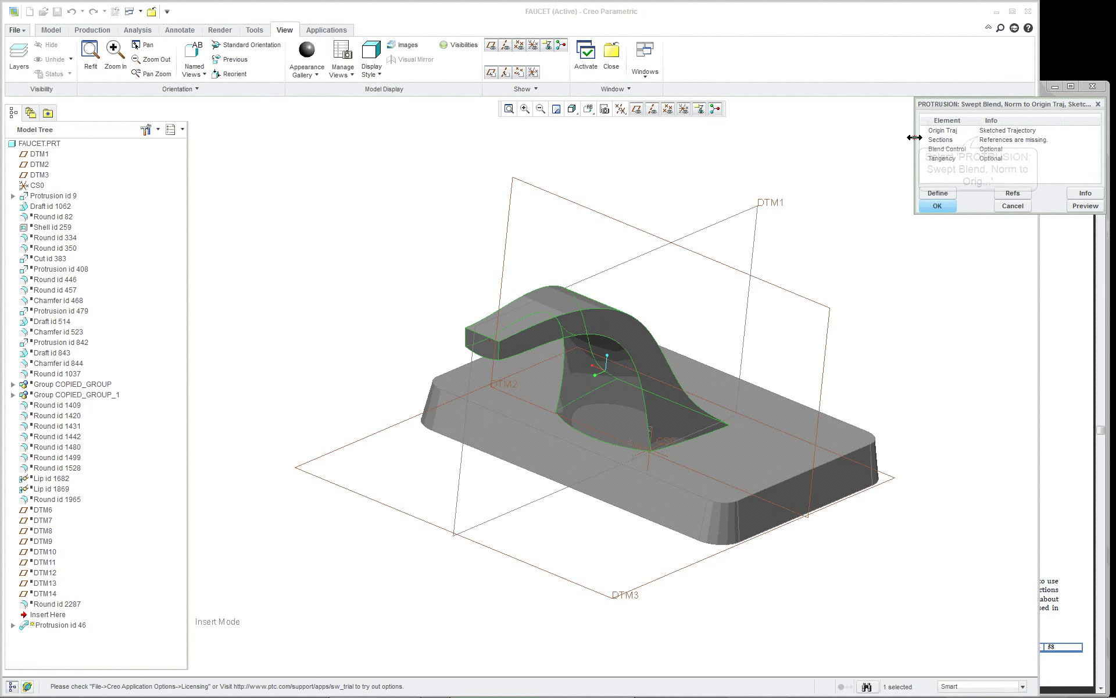
left_click(1013, 206)
left_click(991, 175)
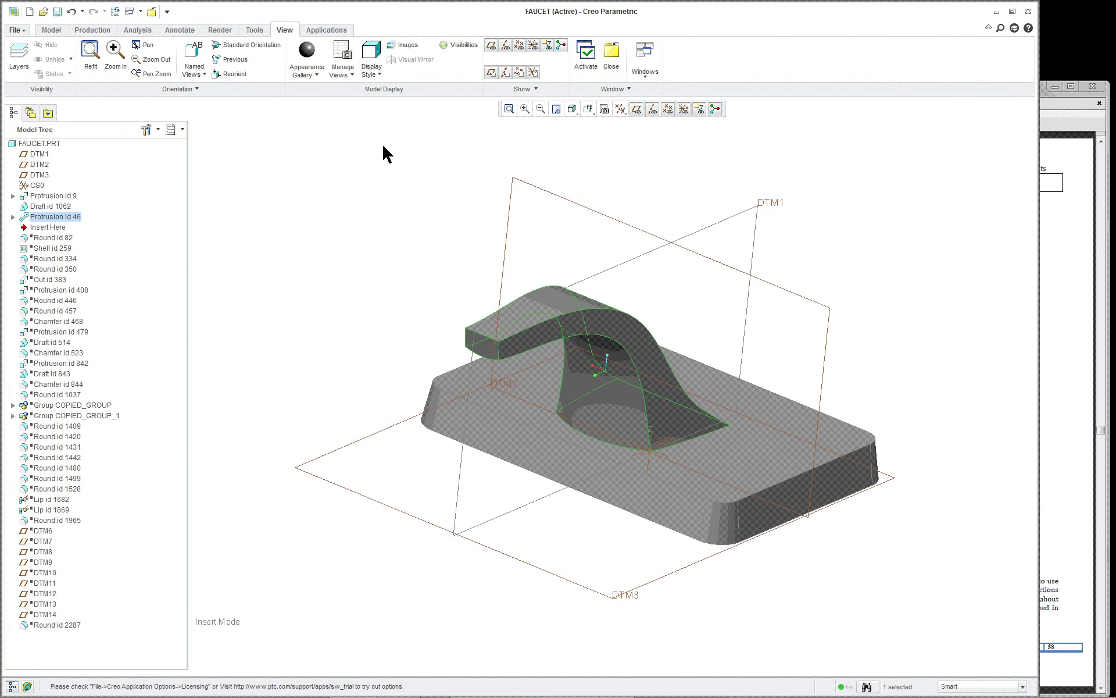
Step: Edit the definition of Protrusion id 46, choose to modify its Origin Traj element, and examine the spout's trajectory sketch
left_click(50, 31)
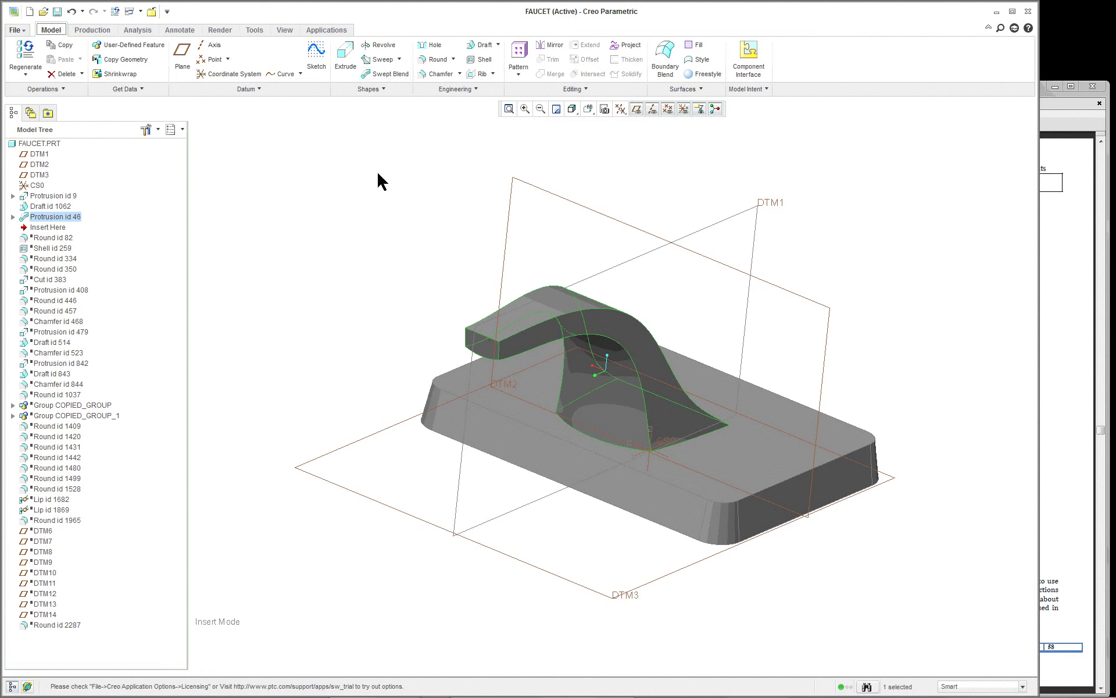
right_click(53, 224)
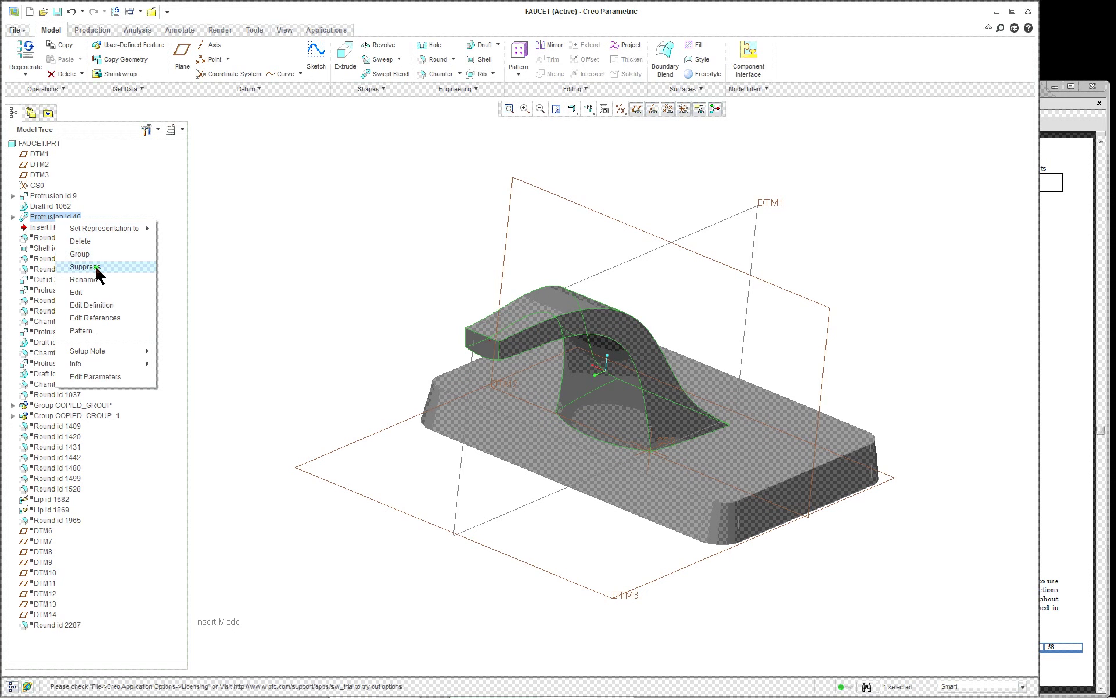
left_click(92, 305)
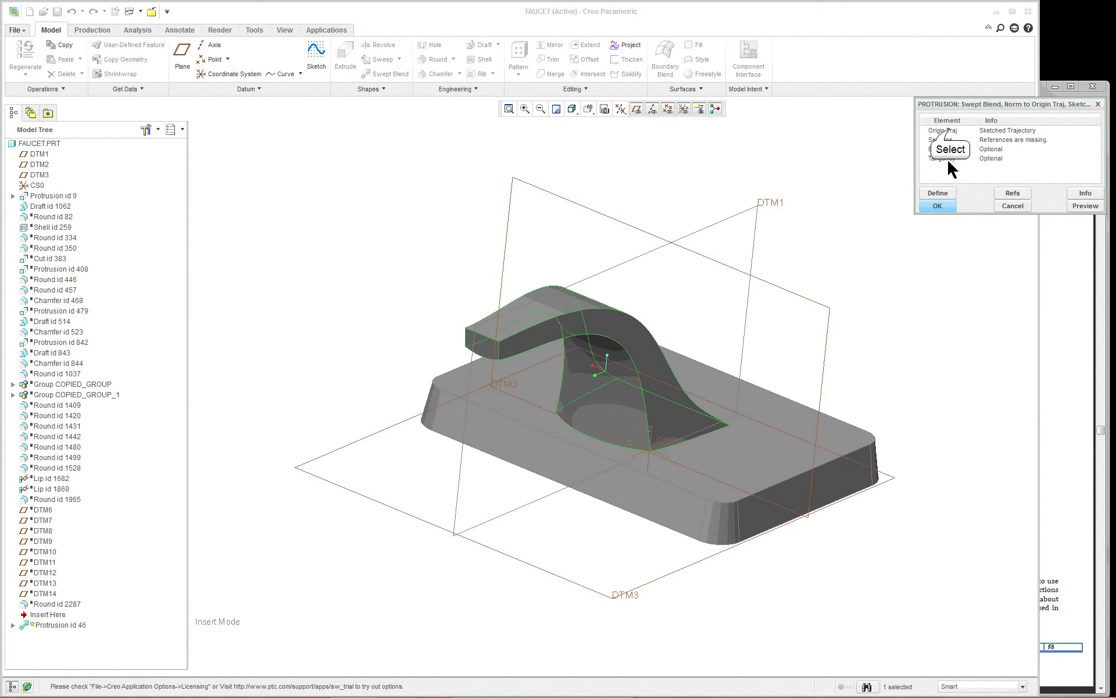
left_click(942, 130)
left_click(938, 193)
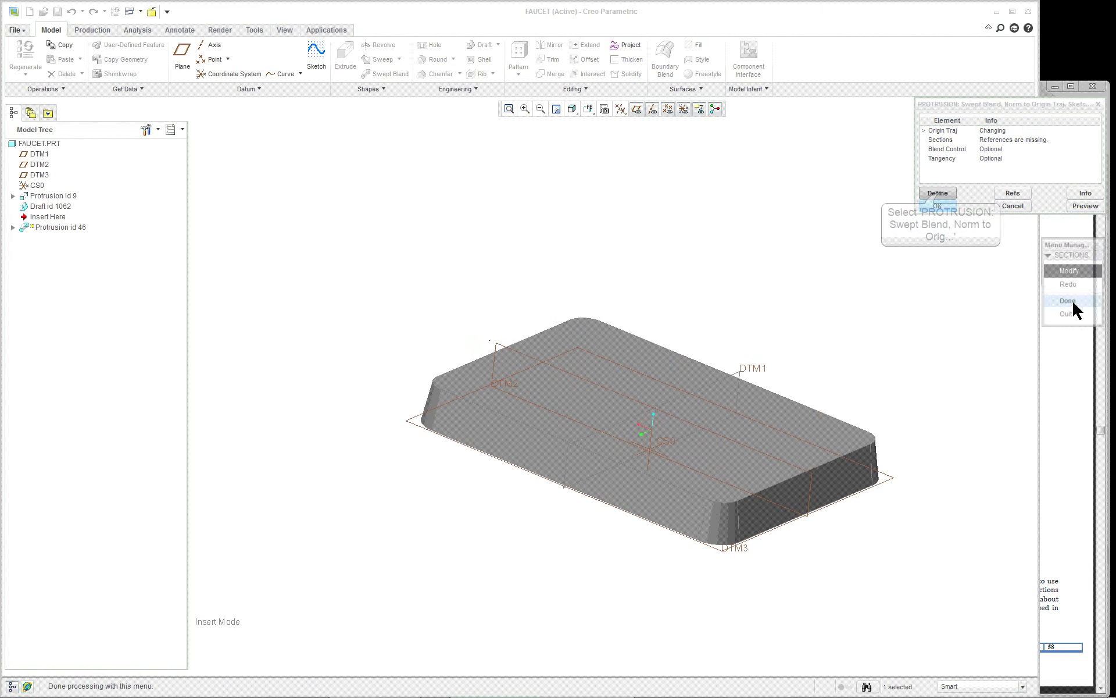
left_click(1072, 301)
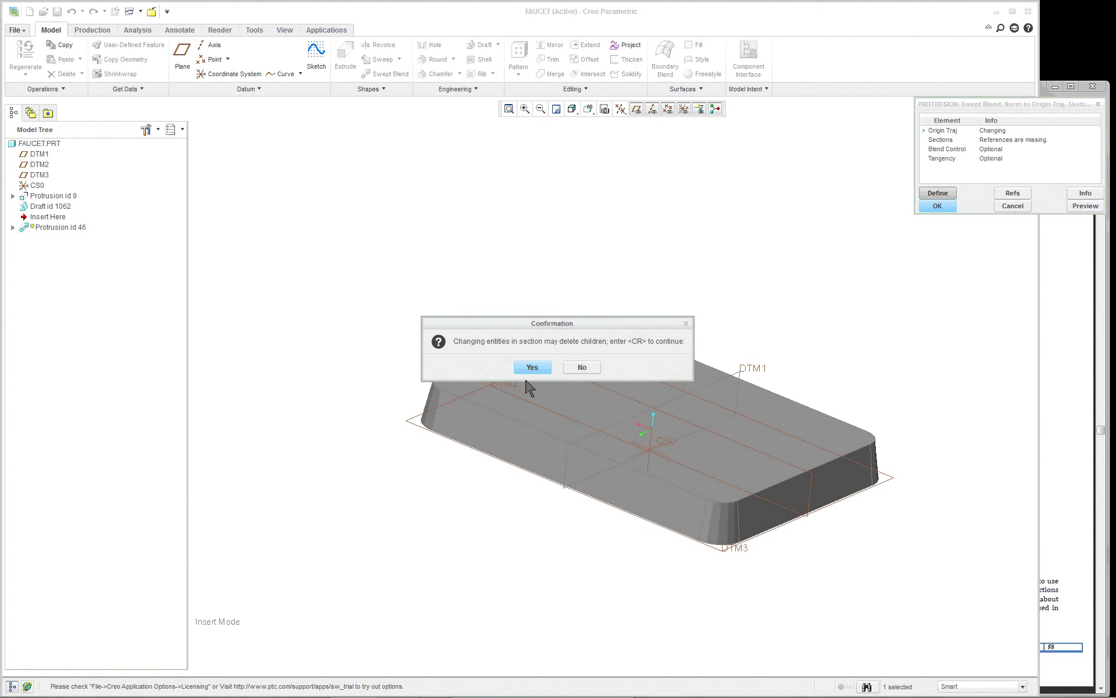
left_click(533, 367)
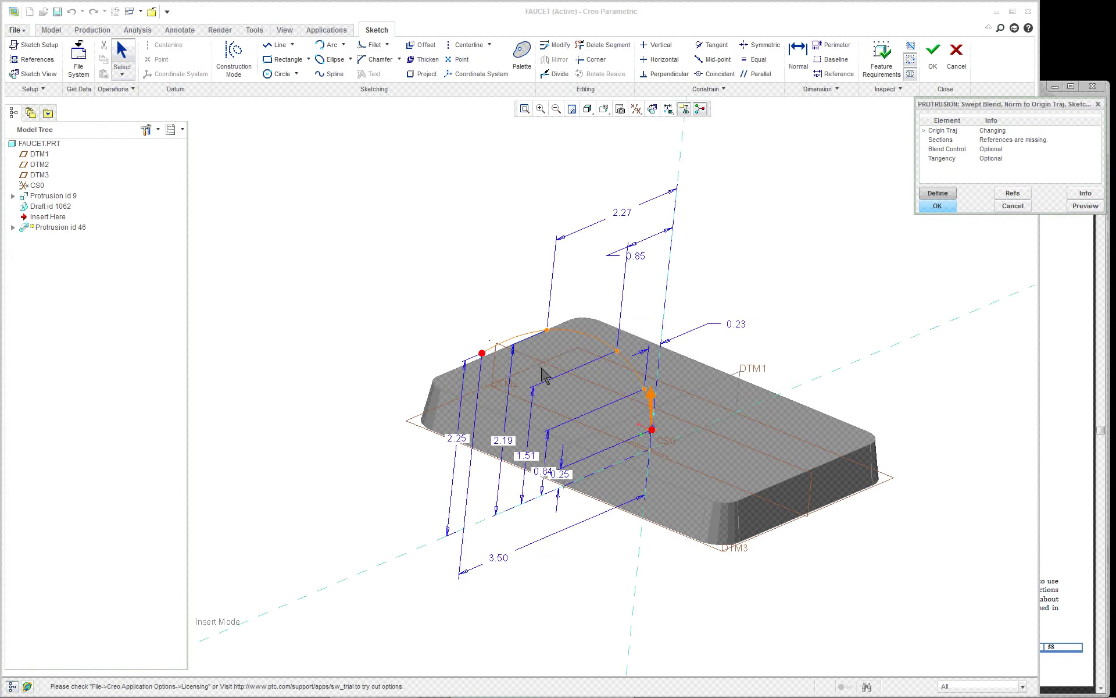
mouse_move(735, 421)
middle_mouse_down()
mouse_move(656, 418)
mouse_move(676, 412)
mouse_move(688, 427)
middle_mouse_up()
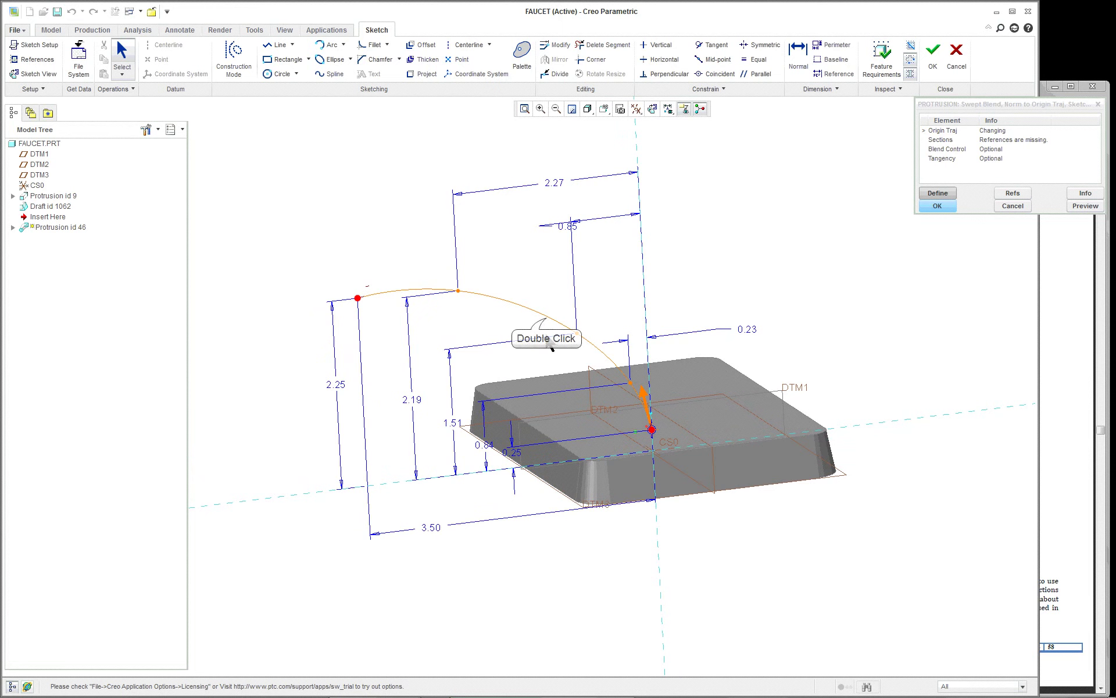
Step: Open the spout trajectory's spline for editing, examine its interpolation points, and leave the spline without changes
double_click(547, 321)
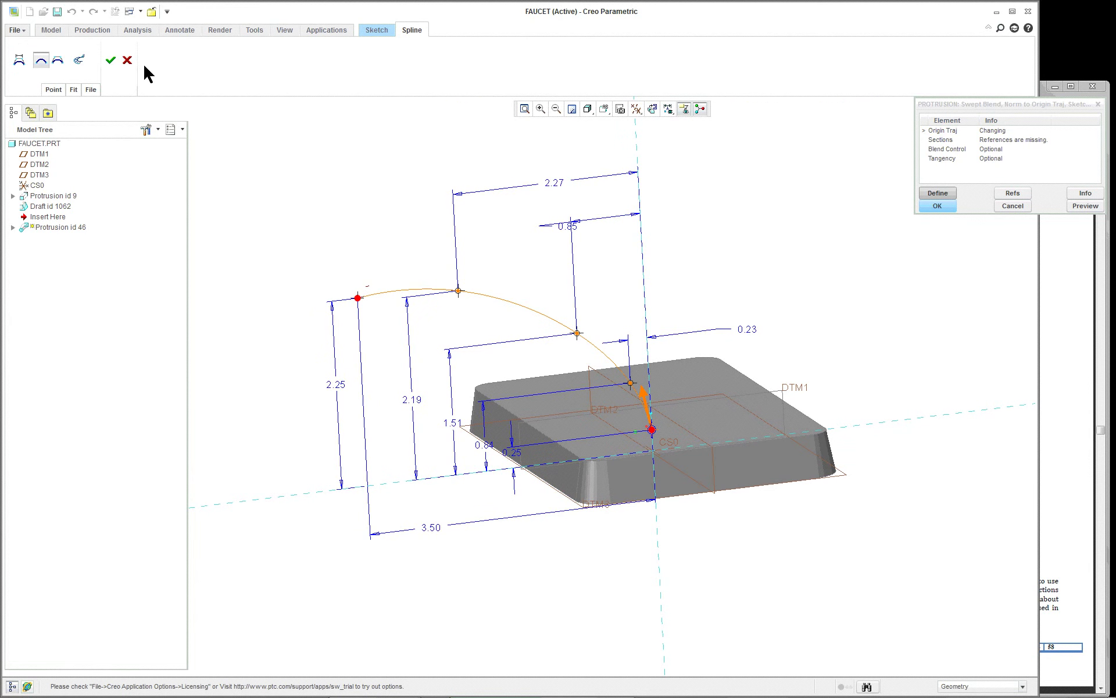
right_click(453, 313)
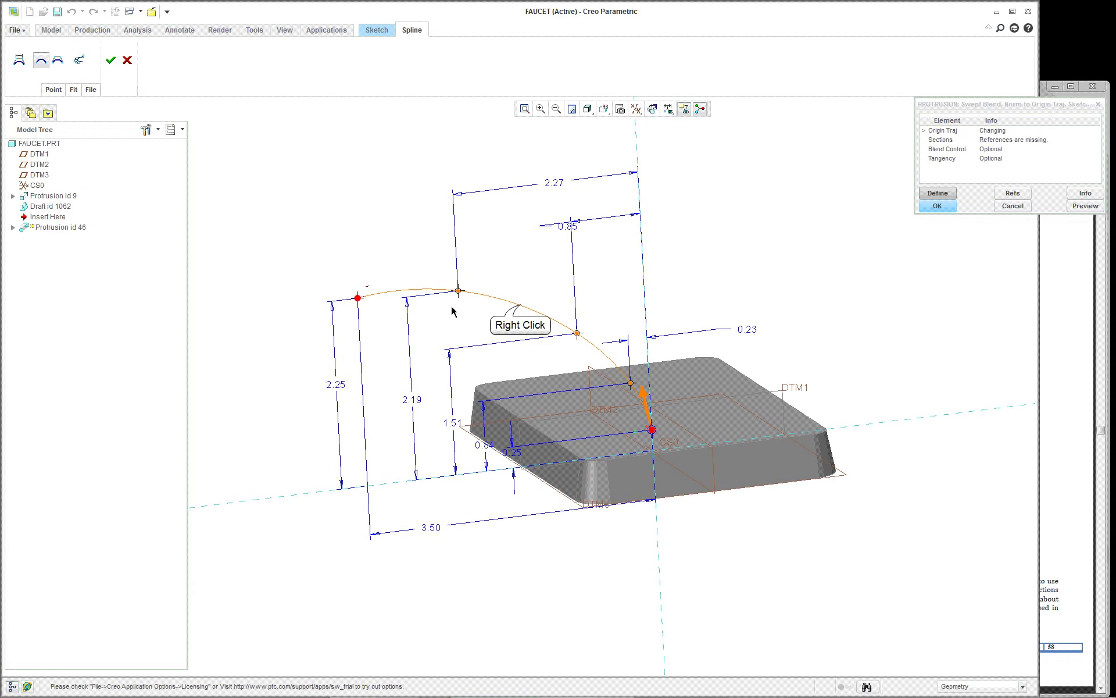
right_click(520, 305)
left_click(522, 259)
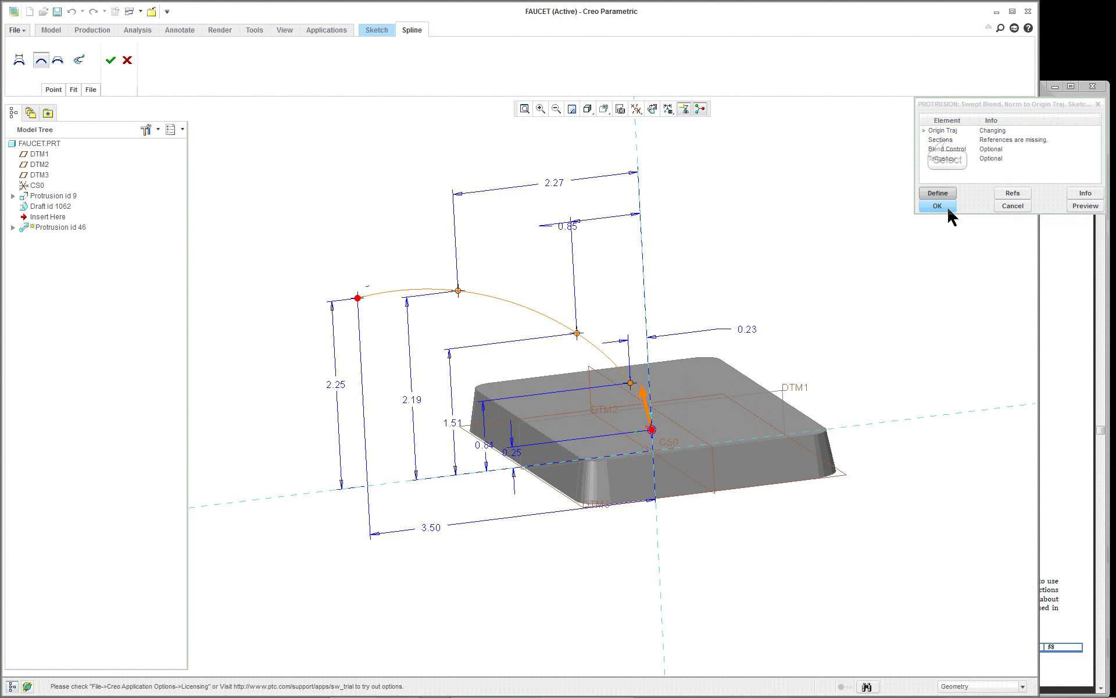
left_click(947, 140)
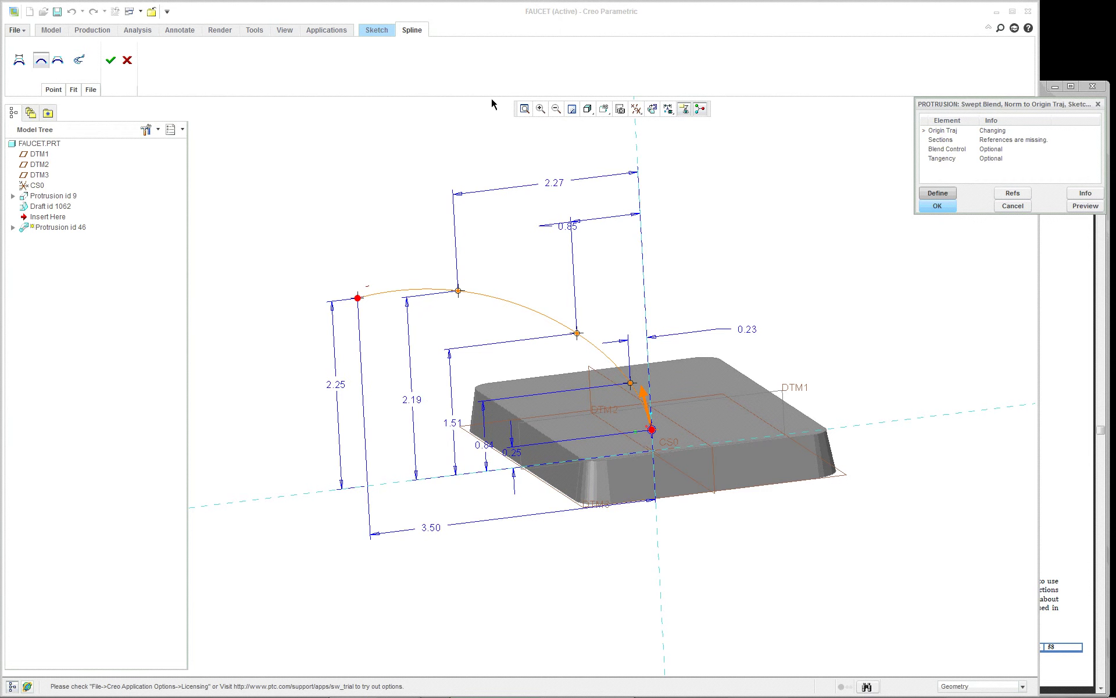
left_click(127, 61)
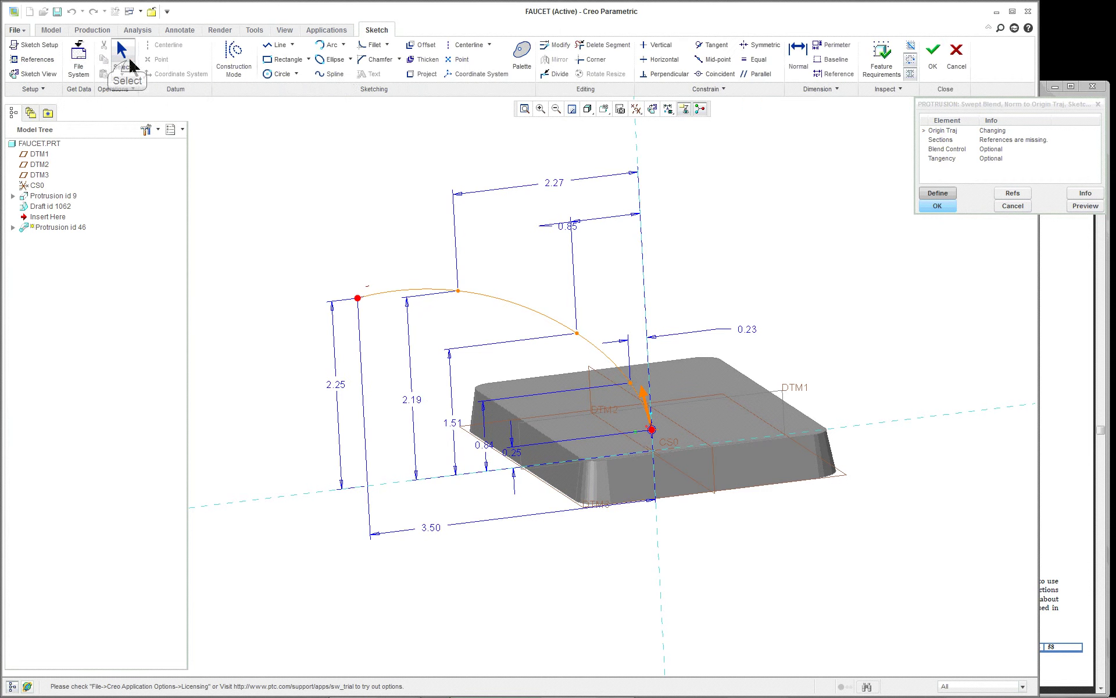
Step: Accept the origin trajectory sketch and start redefining the Sections element of the swept blend
left_click(947, 140)
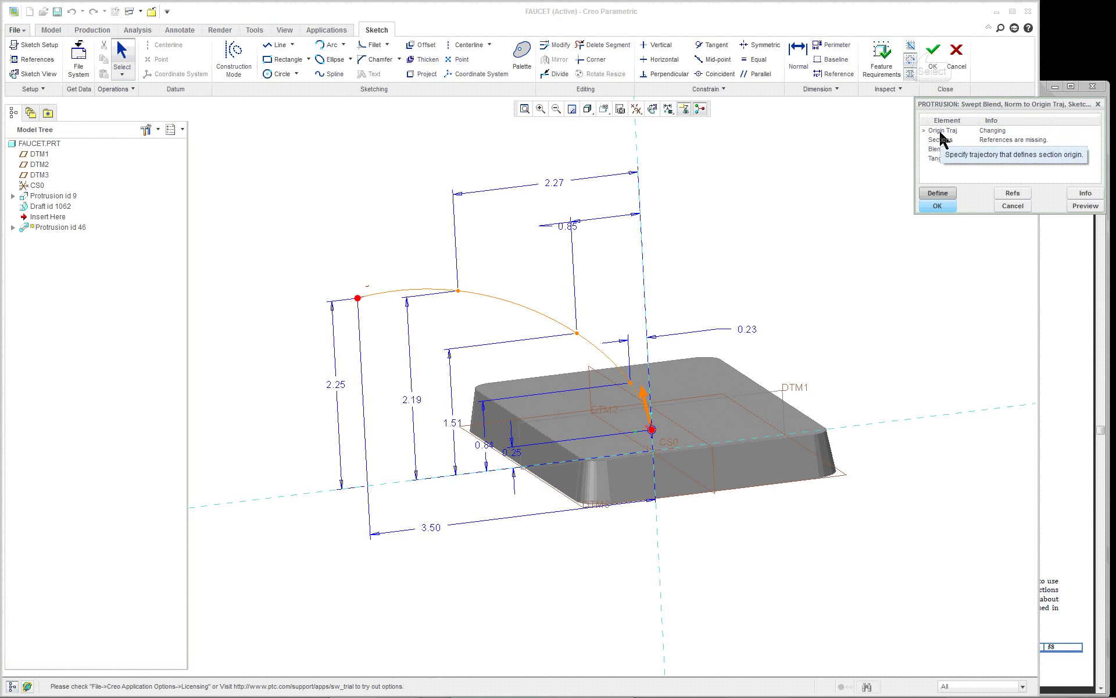
left_click(932, 55)
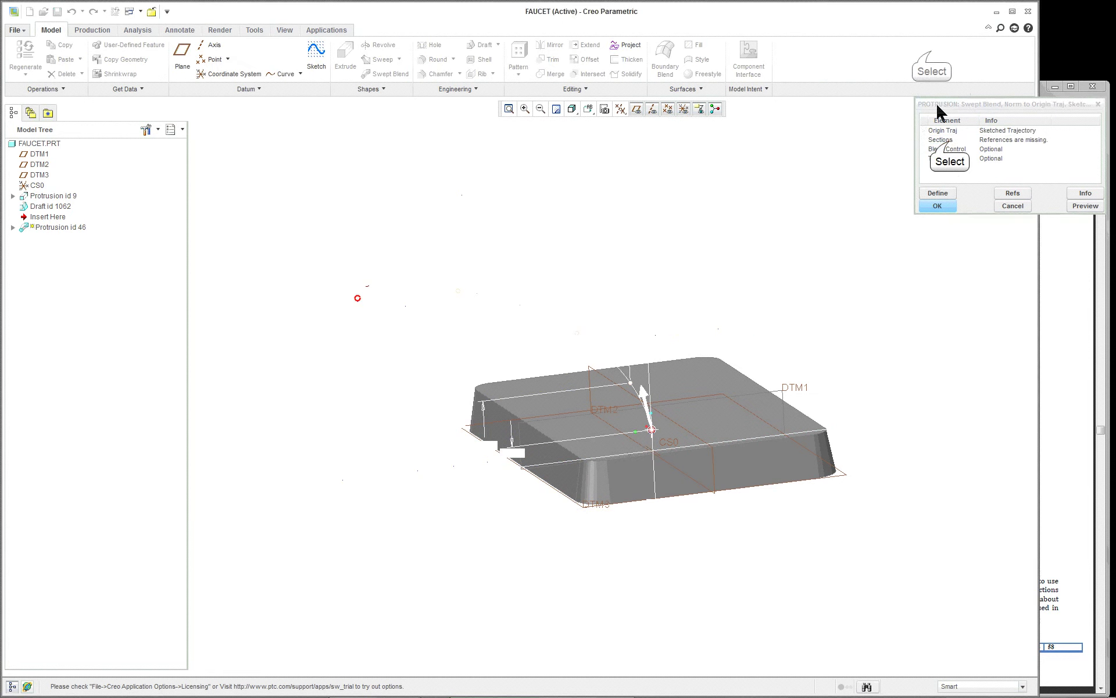
left_click(942, 140)
left_click(938, 192)
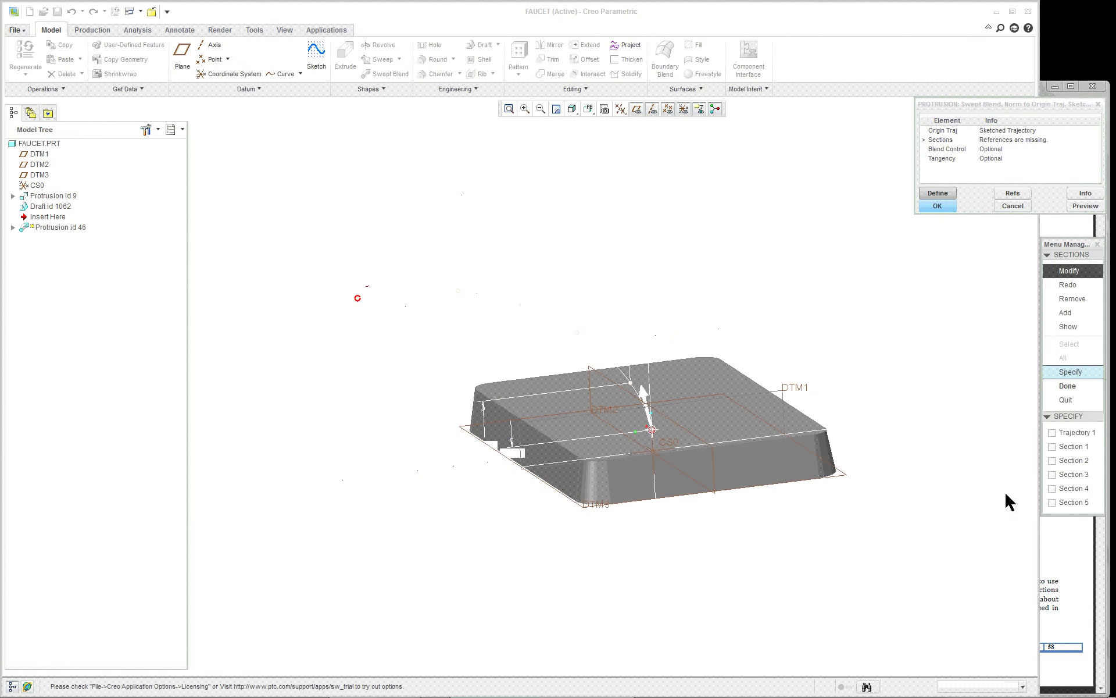
Step: Open Trajectory 1 from the sections to modify, view its sketch, and quit it without saving
left_click(1071, 434)
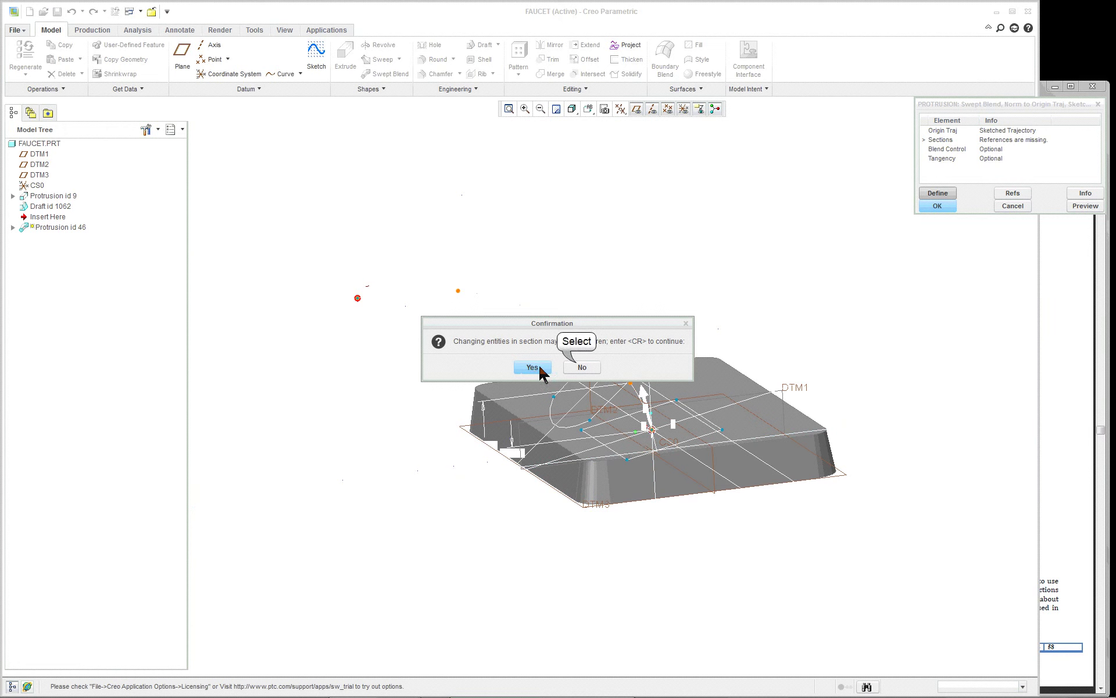
left_click(581, 367)
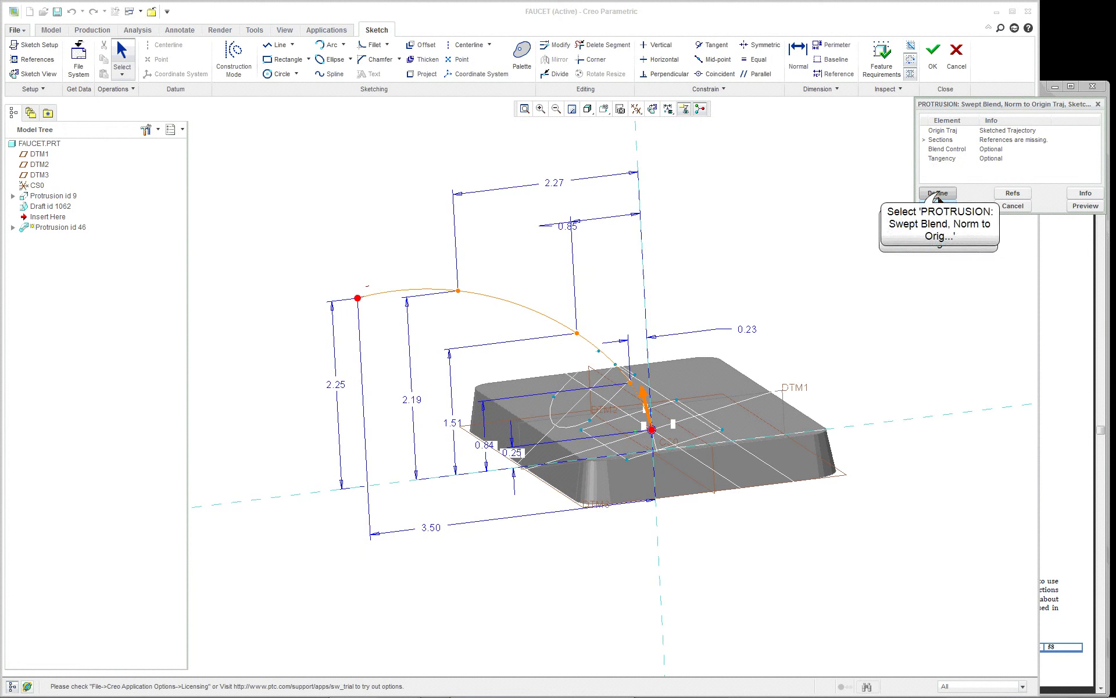
left_click(956, 56)
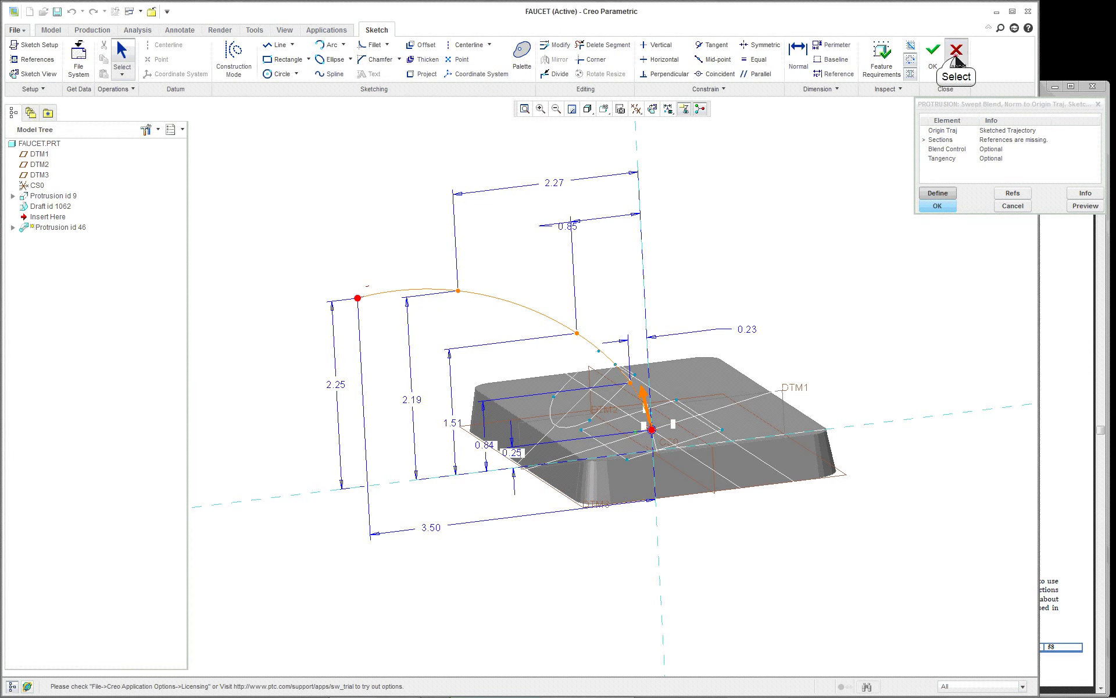
left_click(532, 366)
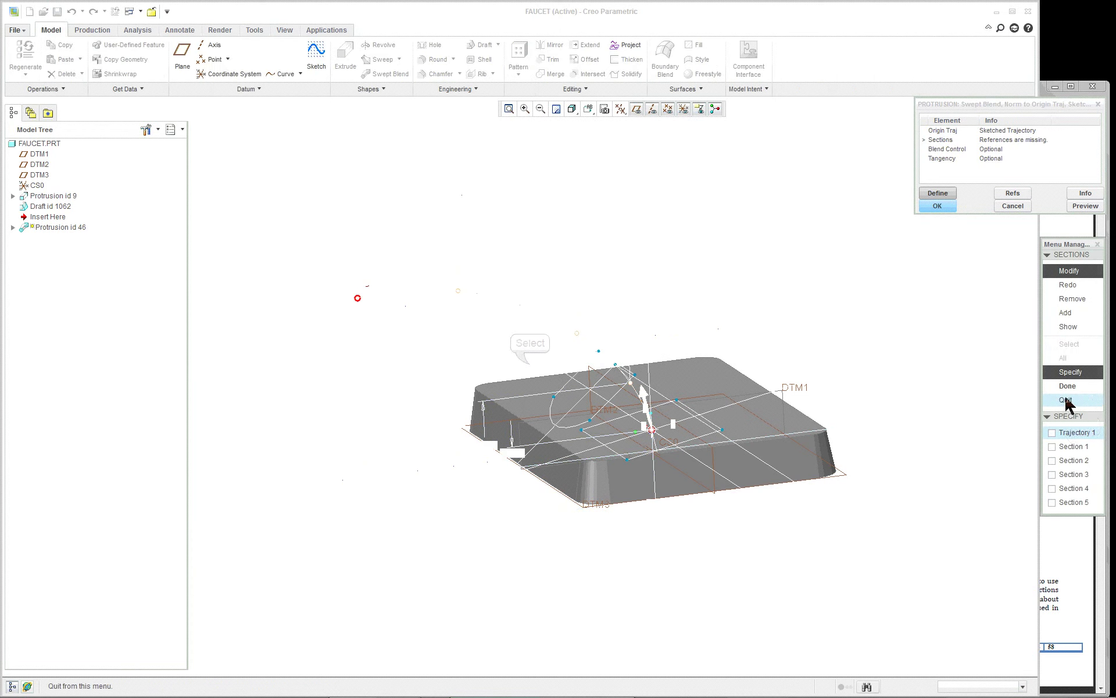
Step: Open Section 1 of the swept blend, examine its rectangular sketch on the base, and quit without saving
left_click(1075, 447)
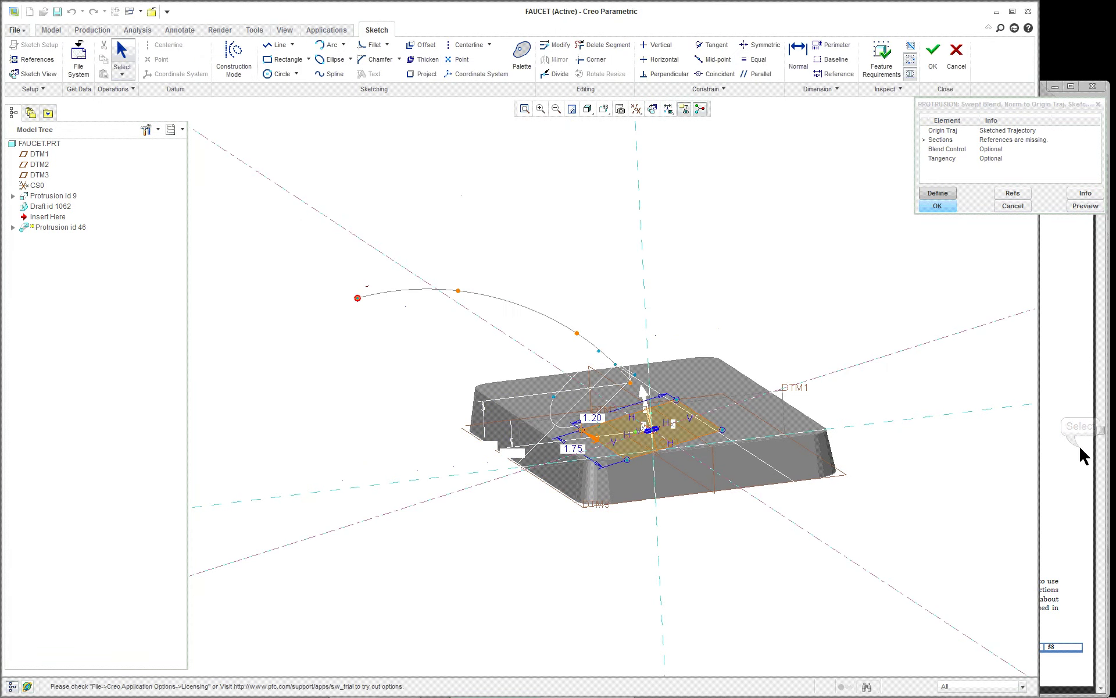
middle_click_drag(660, 490, 662, 522)
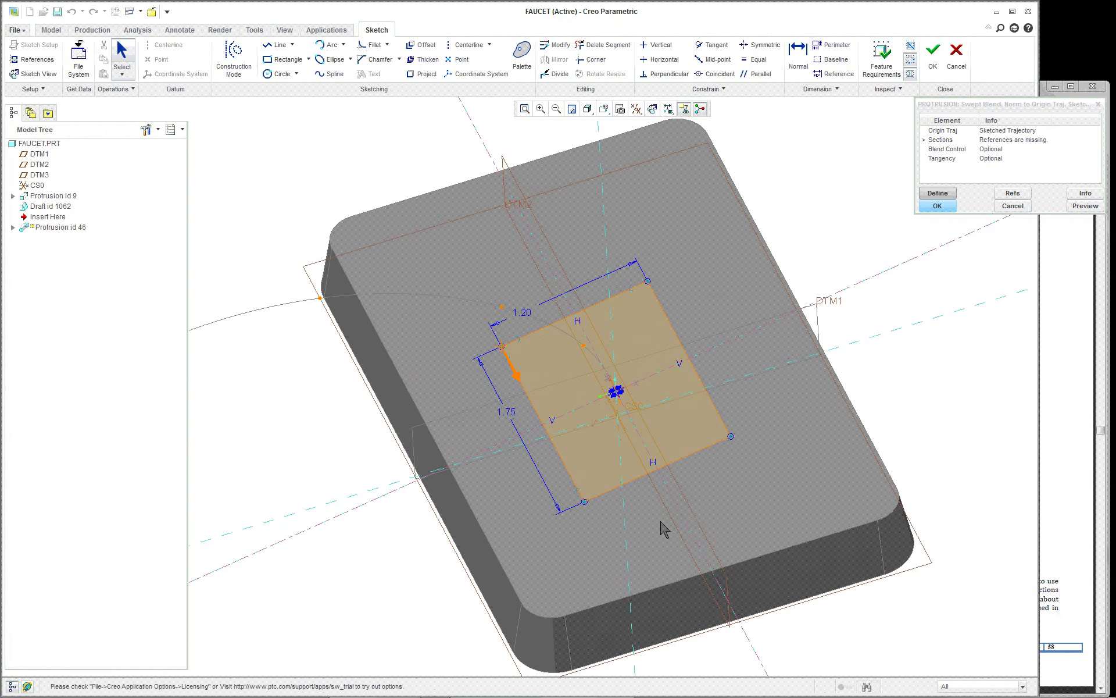
mouse_move(772, 473)
middle_mouse_down()
mouse_move(706, 399)
mouse_move(777, 451)
middle_mouse_up()
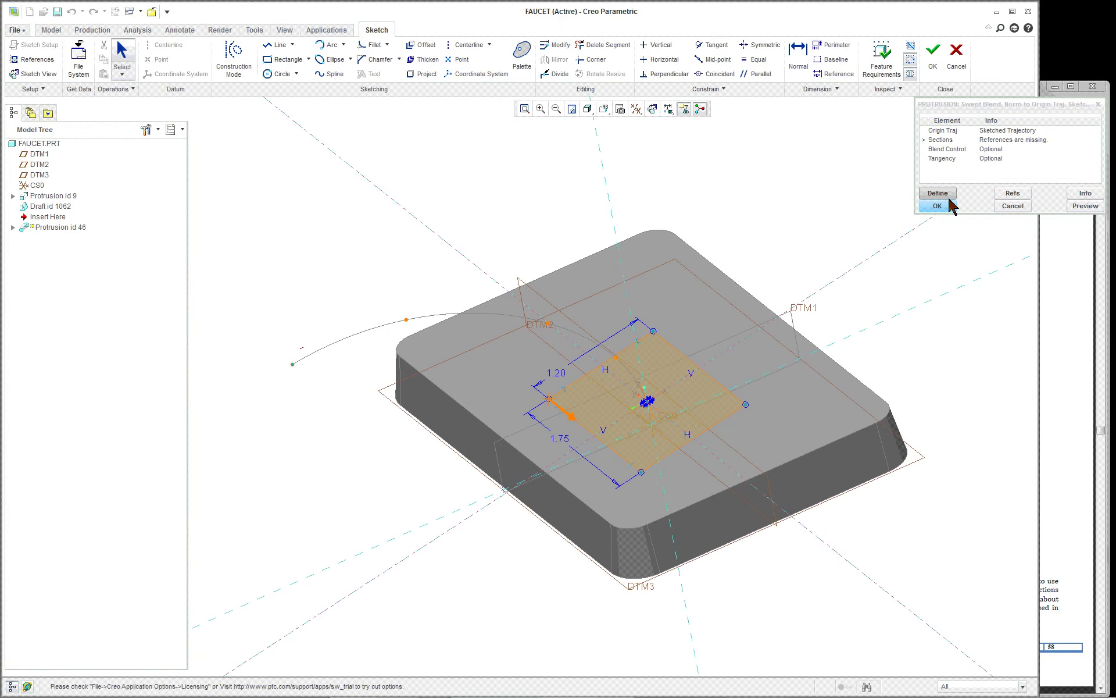
left_click(956, 53)
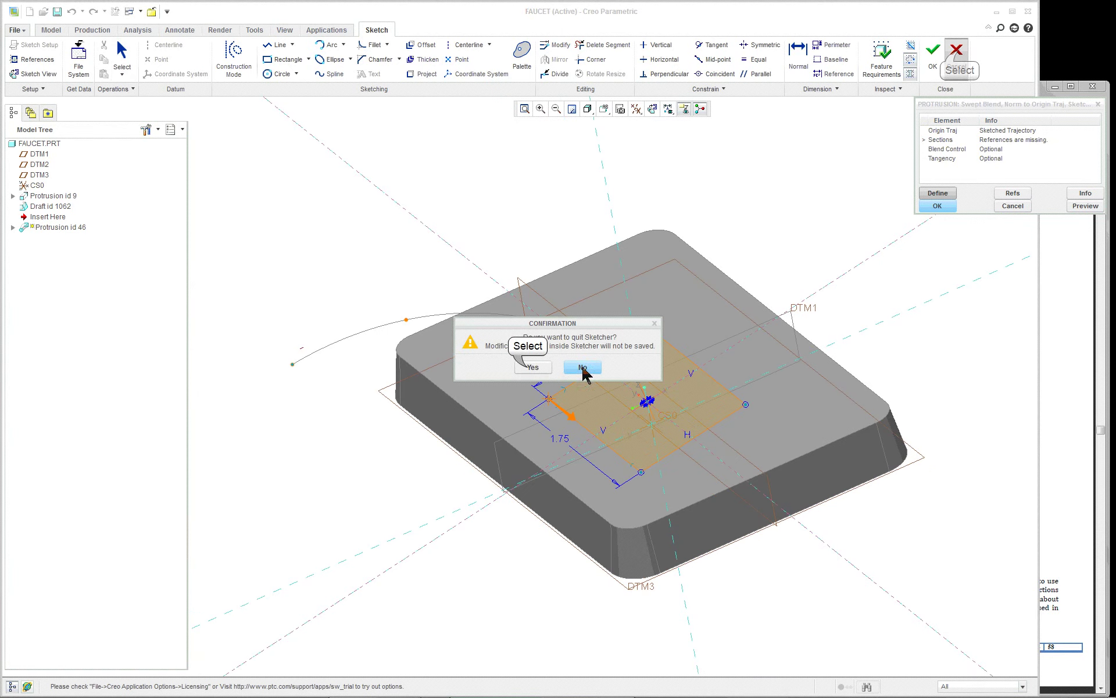
left_click(533, 367)
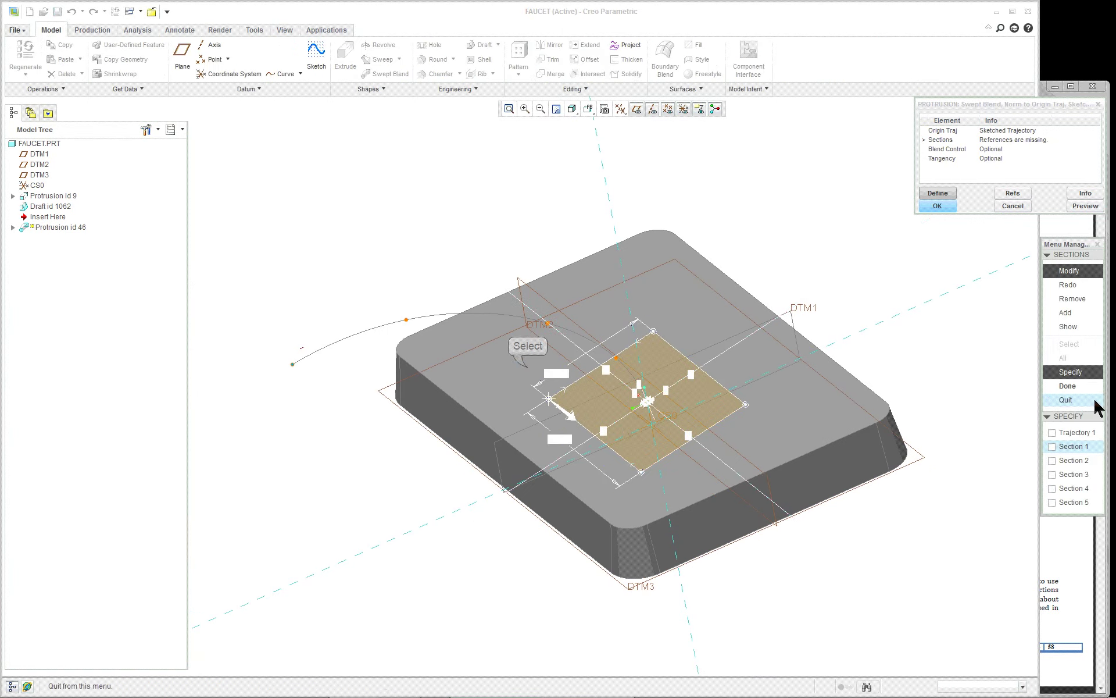
Step: Open Section 2 of the swept blend, examine its sketch and dimensions from several angles, and close the sketch
left_click(1089, 461)
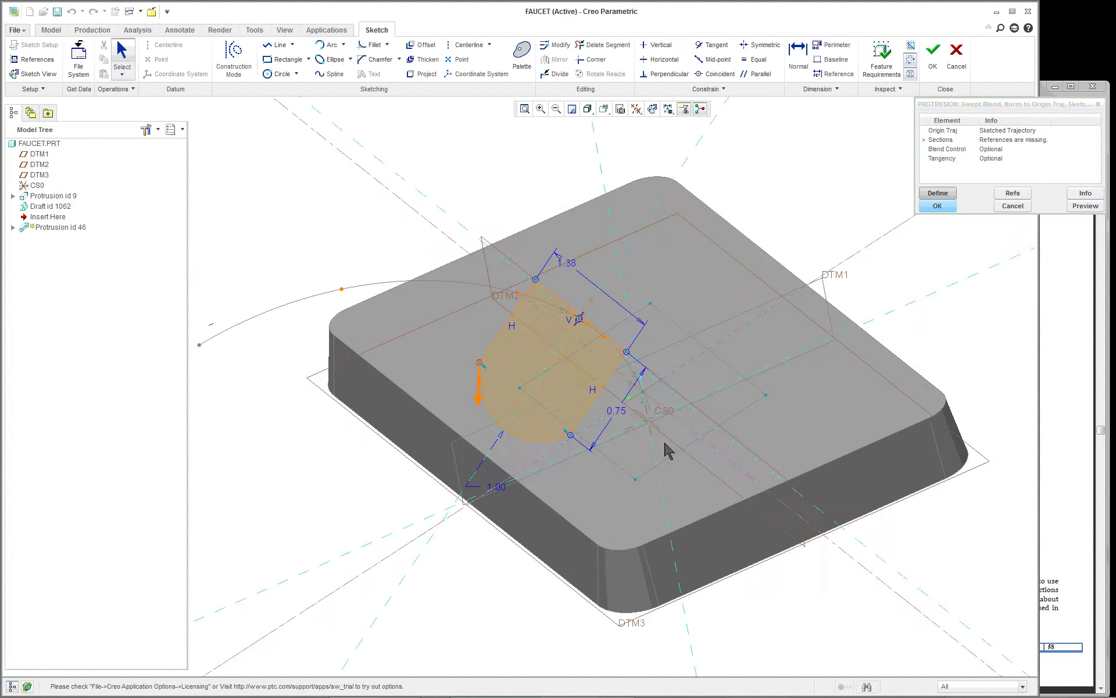
mouse_move(668, 450)
middle_mouse_down()
mouse_move(692, 385)
mouse_move(662, 468)
mouse_move(700, 446)
middle_mouse_up()
scroll(696, 446, "up", 3)
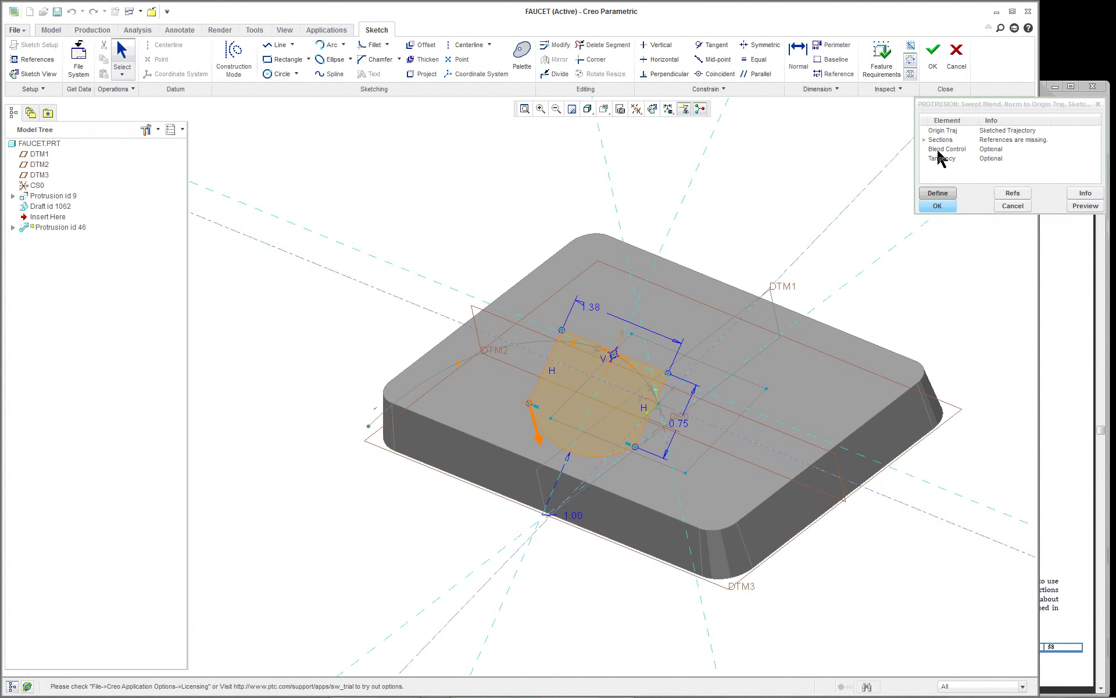
middle_click_drag(599, 405, 578, 376)
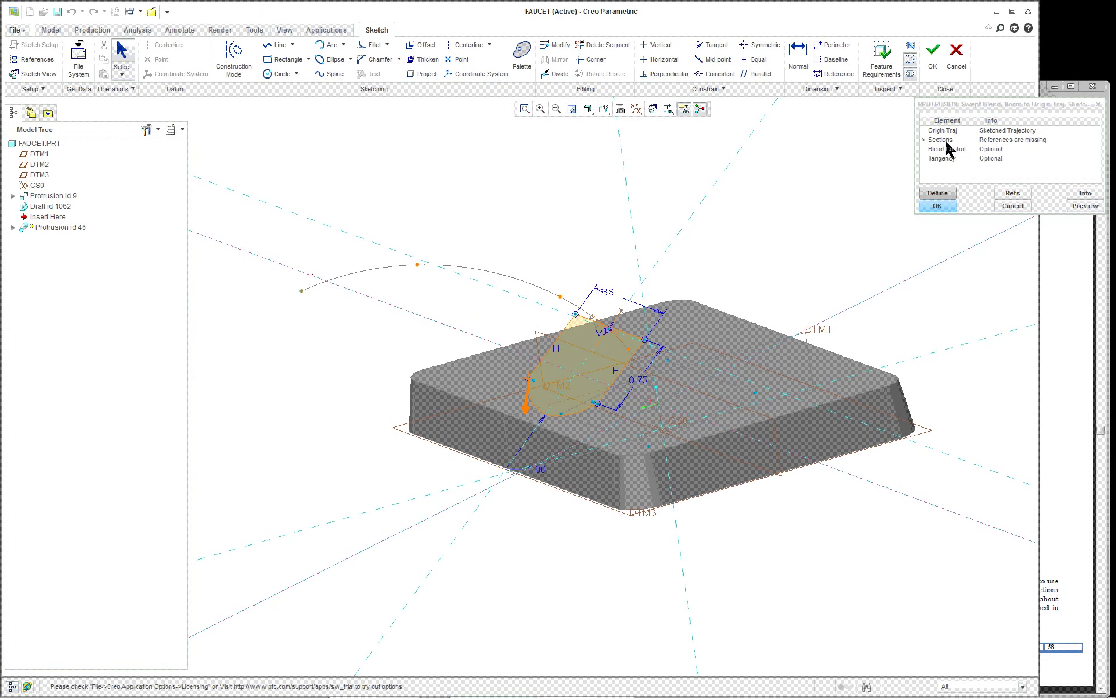
left_click(932, 51)
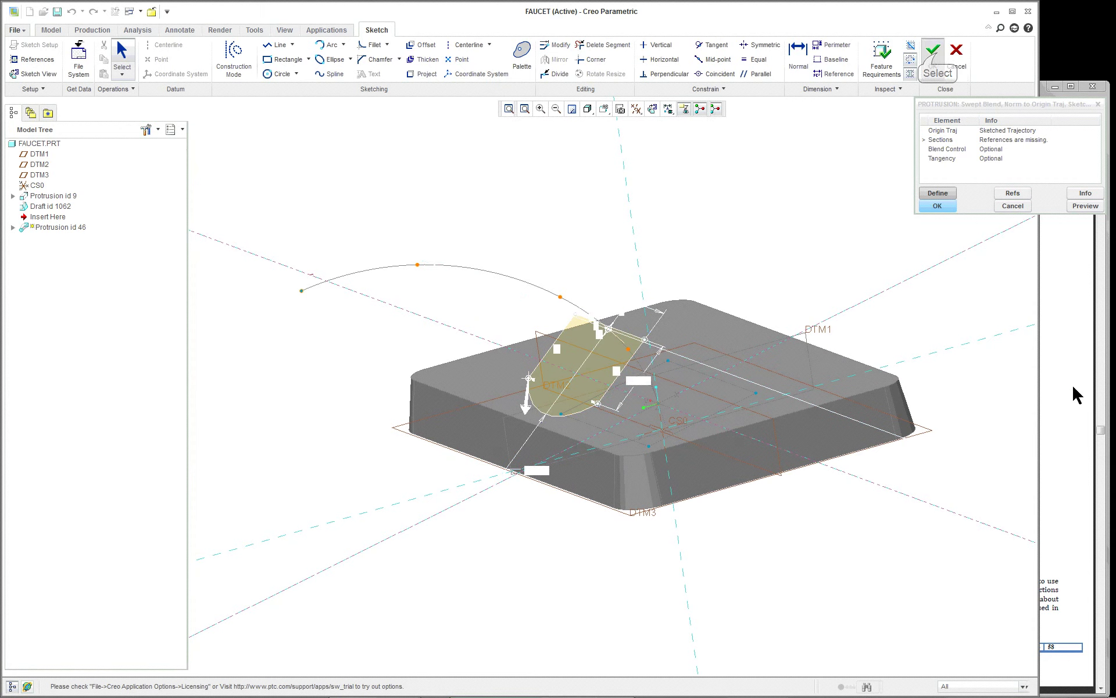
Step: Open Section 3 of the swept blend, inspect its profile along the trajectory, and close the sketch
left_click(1085, 473)
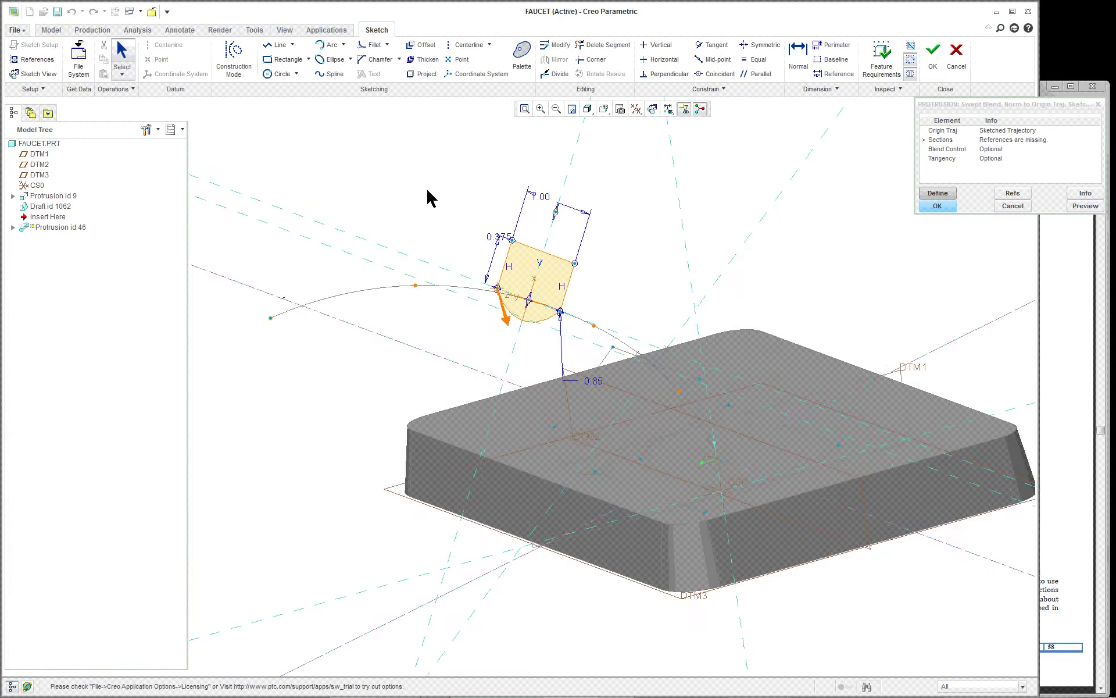
scroll(442, 215, "up", 3)
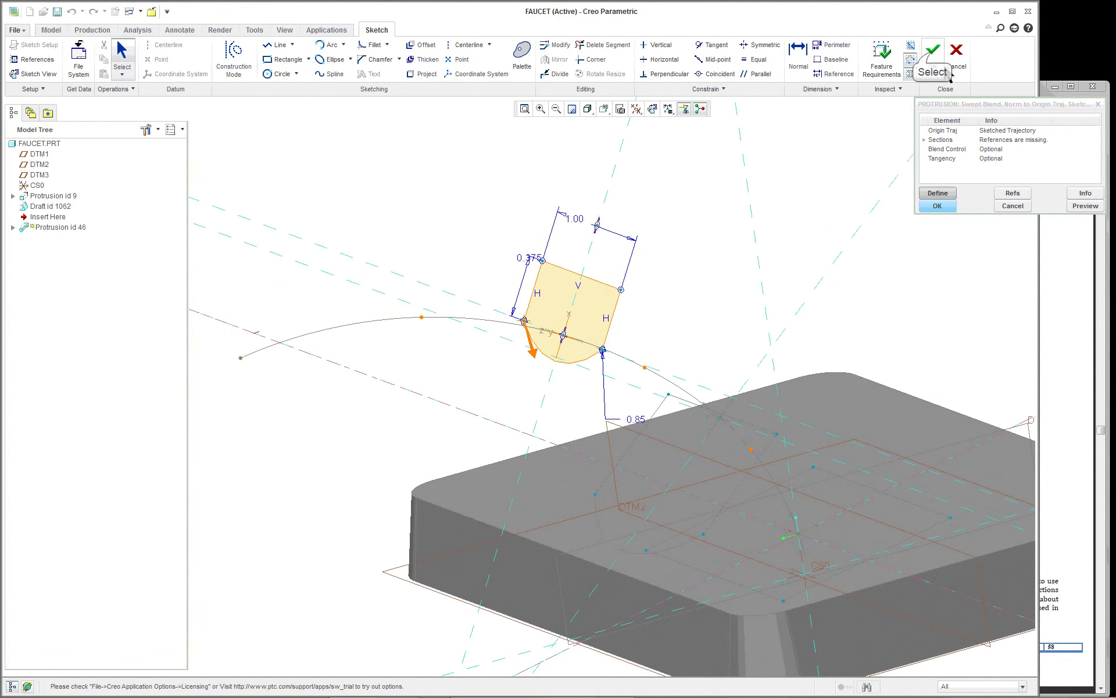
left_click(932, 51)
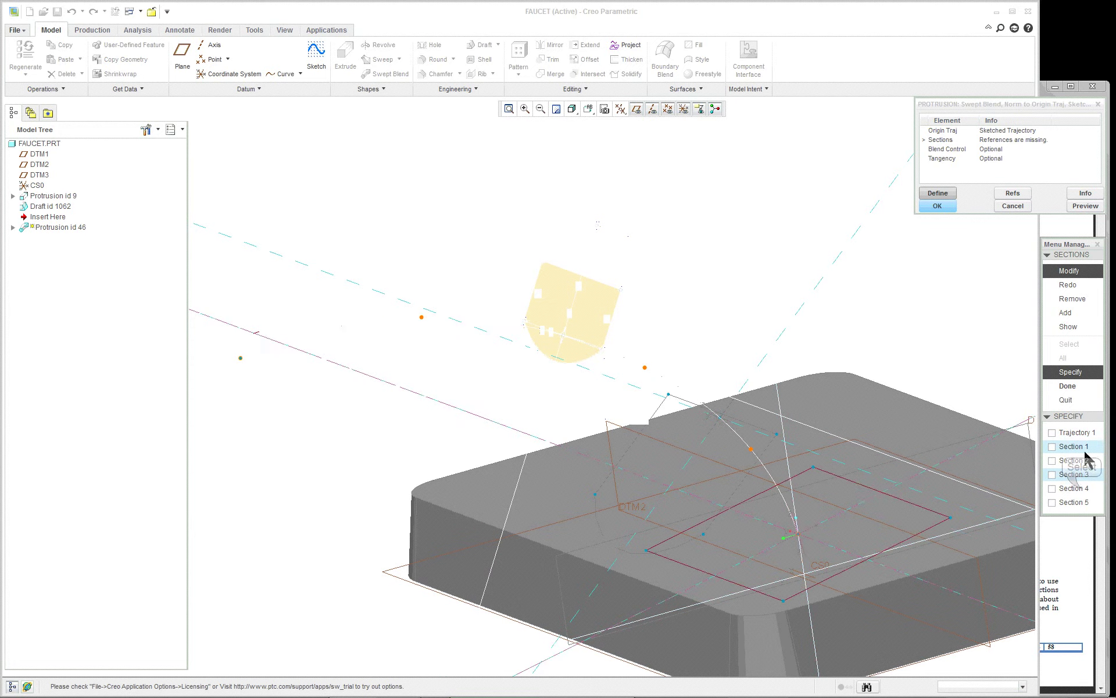
Step: Open Section 4 of the swept blend and examine its profile and dimensions near the spout's end
left_click(1081, 490)
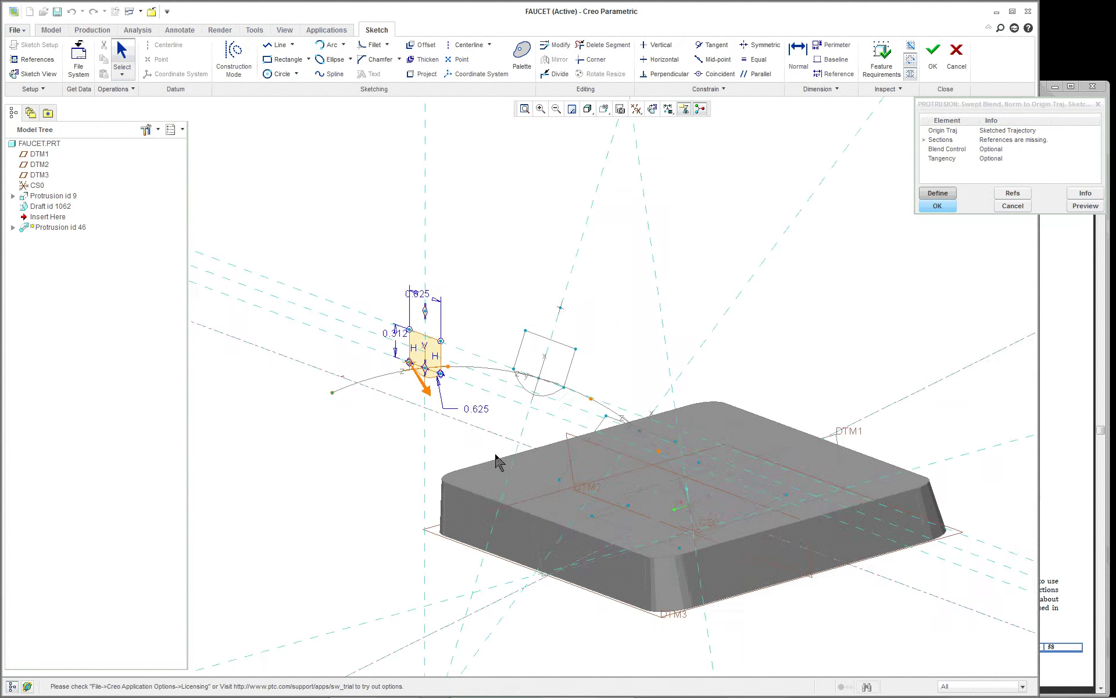
scroll(438, 444, "down", 2)
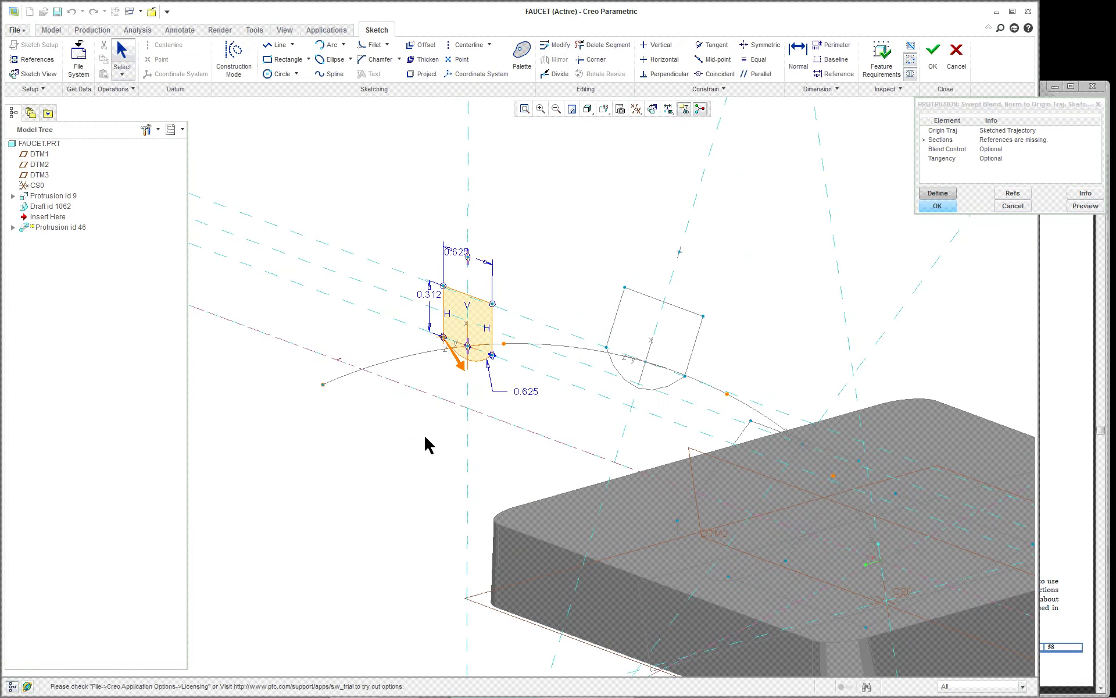
scroll(445, 434, "down", 1)
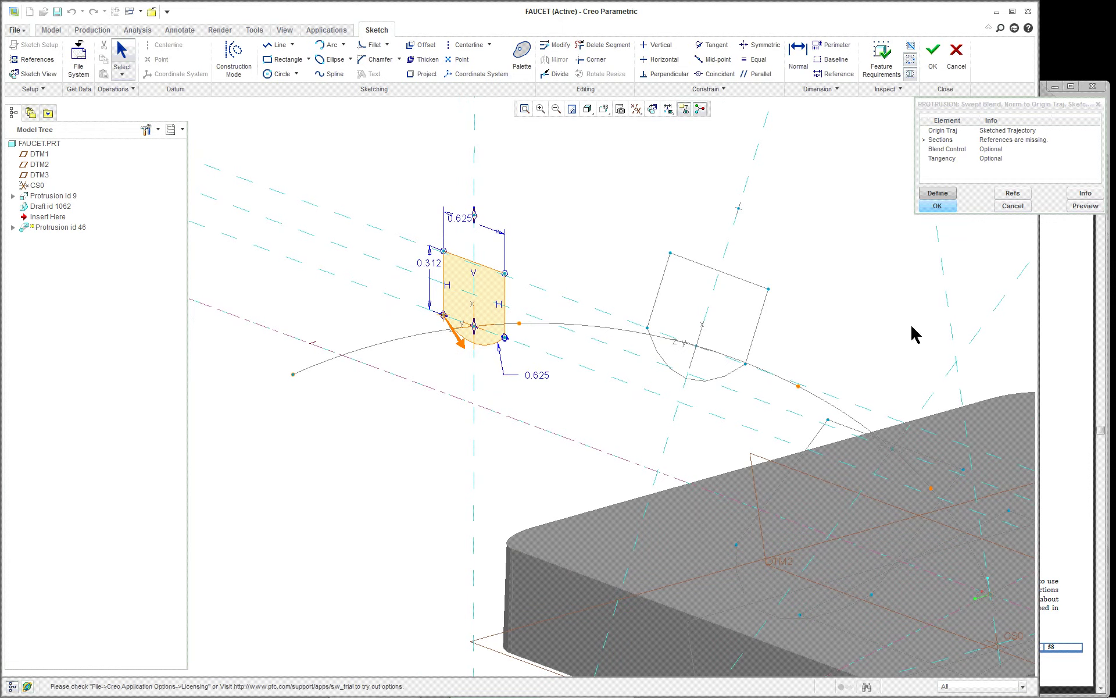
Step: Switch to CREO_Projects_Download.pdf in Adobe Acrobat and browse the Bathroom Faucet figures from page 73 to the second section drawings on page 92
left_click(1040, 312)
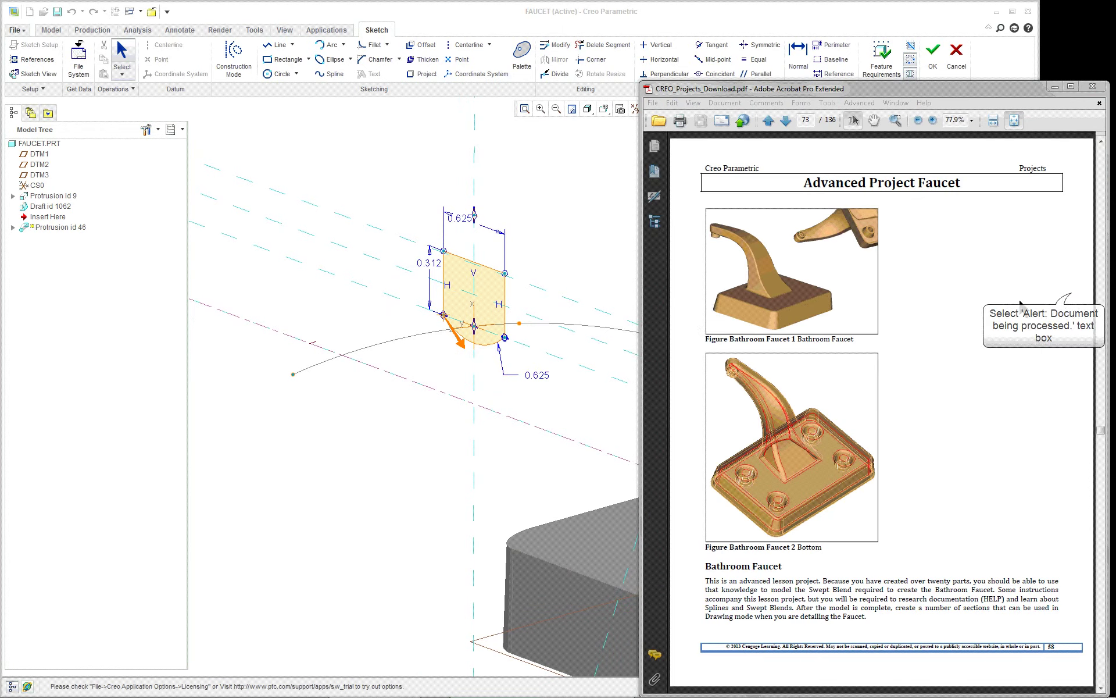
left_click(673, 459)
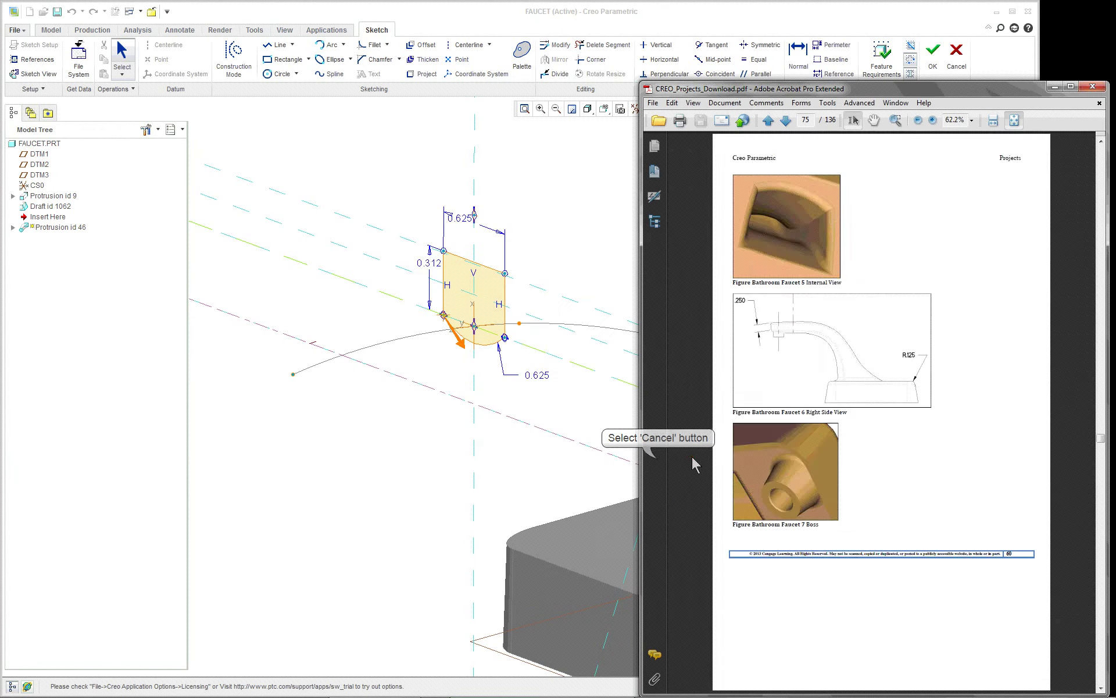
scroll(883, 394, "down", 3)
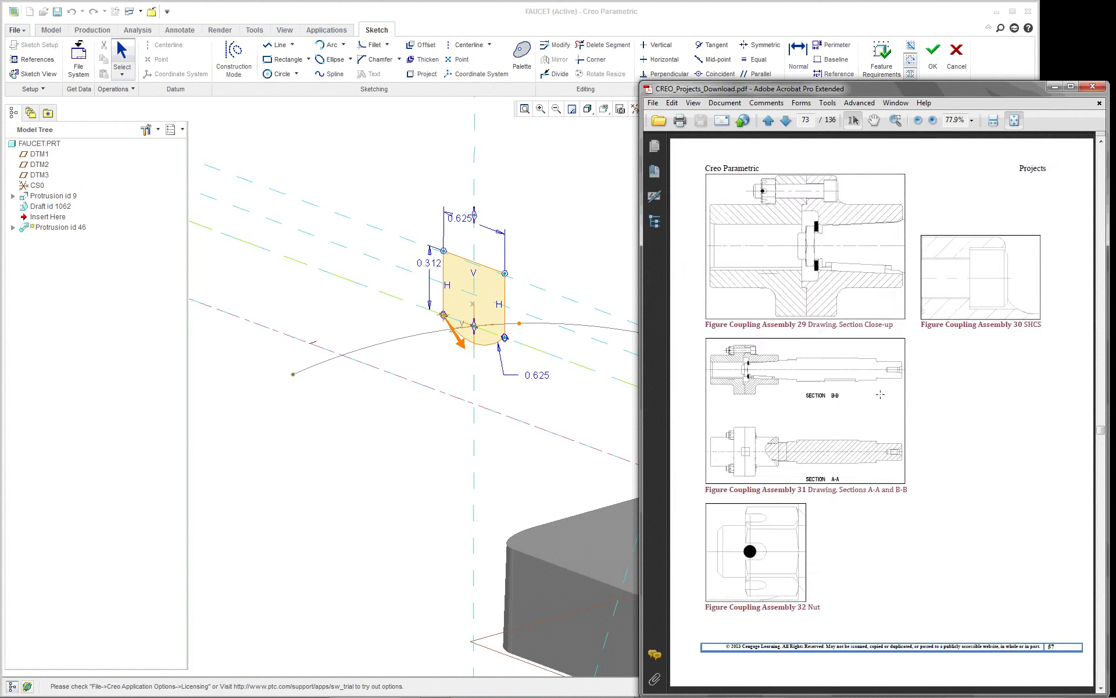
scroll(880, 394, "down", 3)
scroll(880, 394, "down", 12)
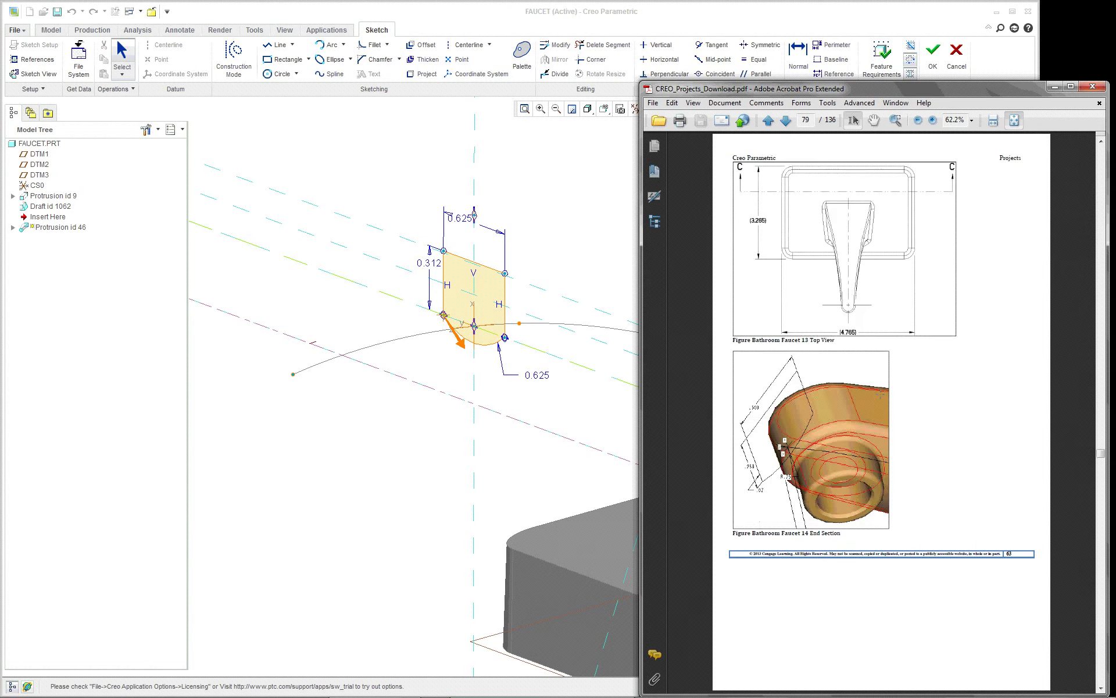
scroll(881, 394, "down", 12)
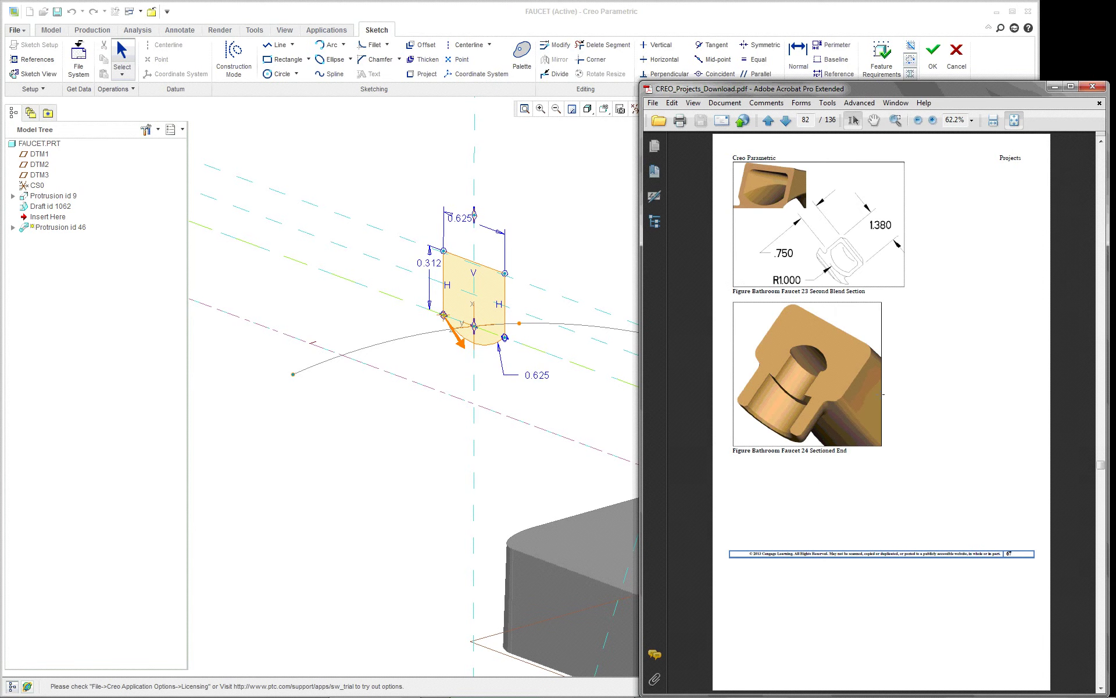
scroll(880, 394, "down", 3)
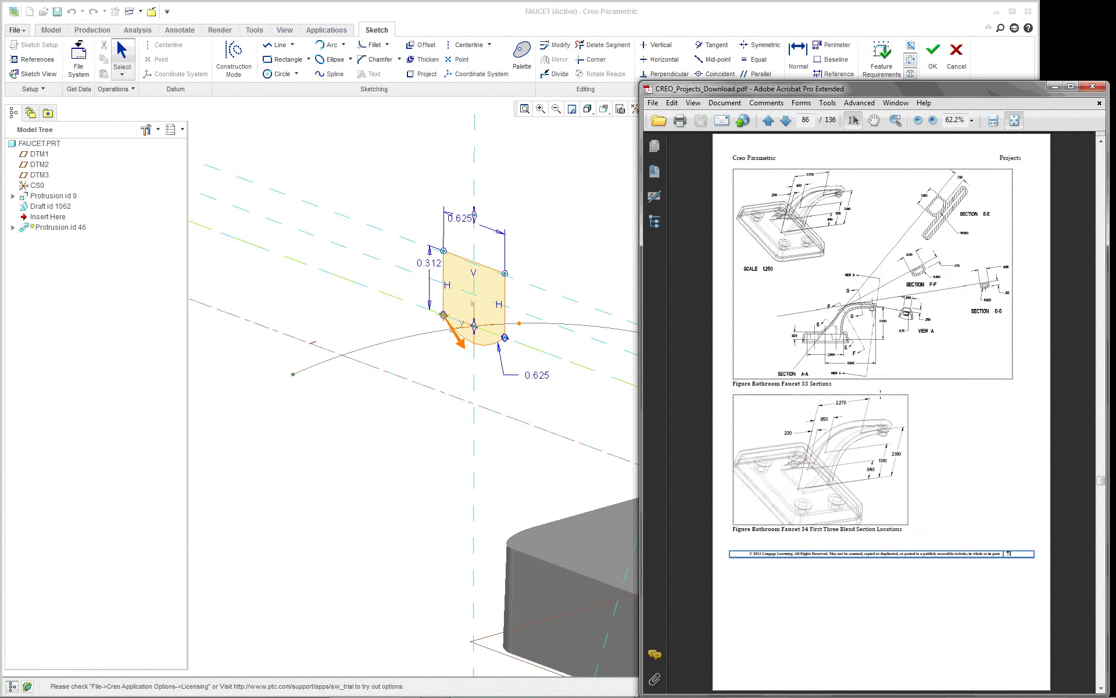
scroll(880, 394, "down", 3)
scroll(880, 394, "down", 3)
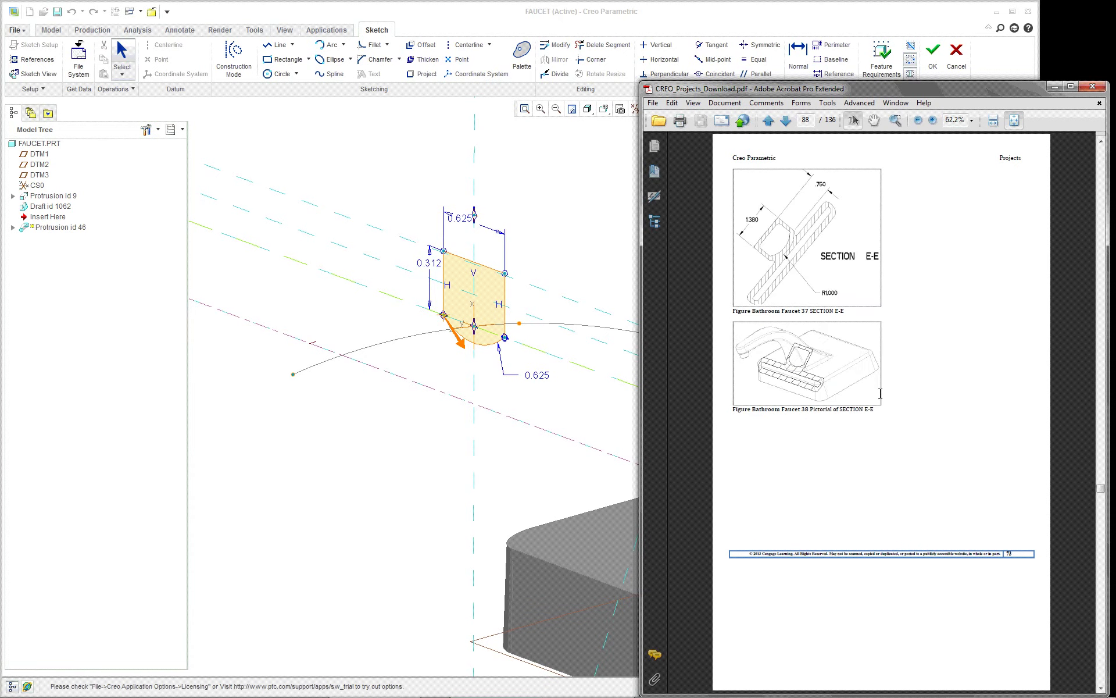
scroll(880, 394, "down", 15)
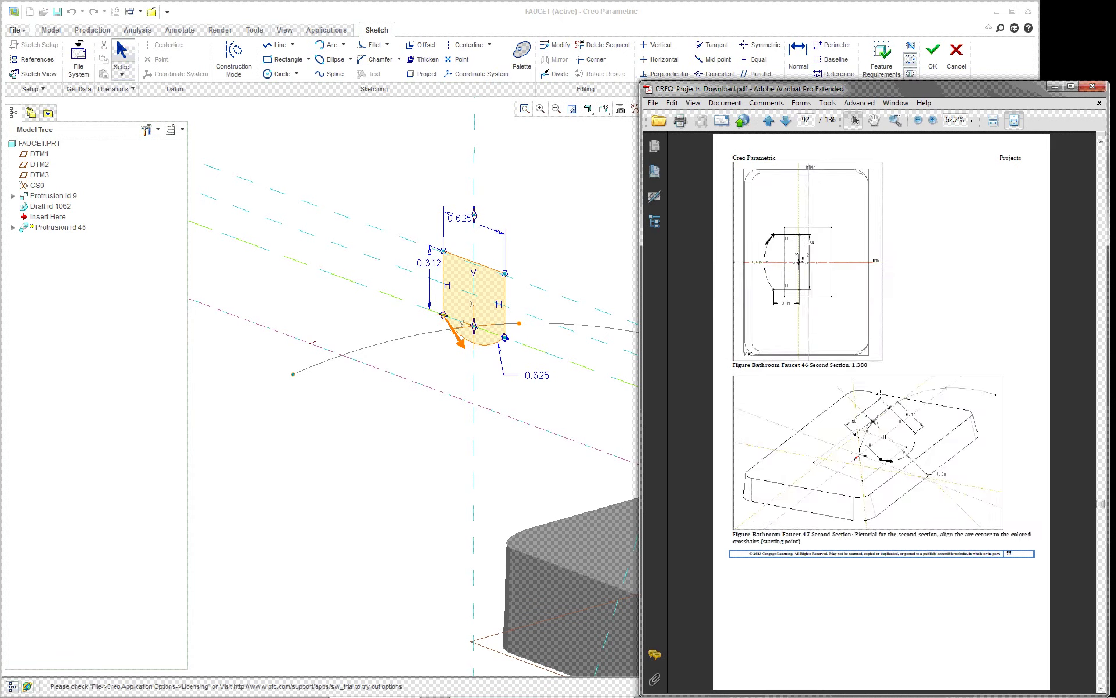
Step: Browse the faucet PDF's section figures between pages 73 and 96, including the completed swept blend, and switch back to Creo Parametric
scroll(880, 394, "down", 12)
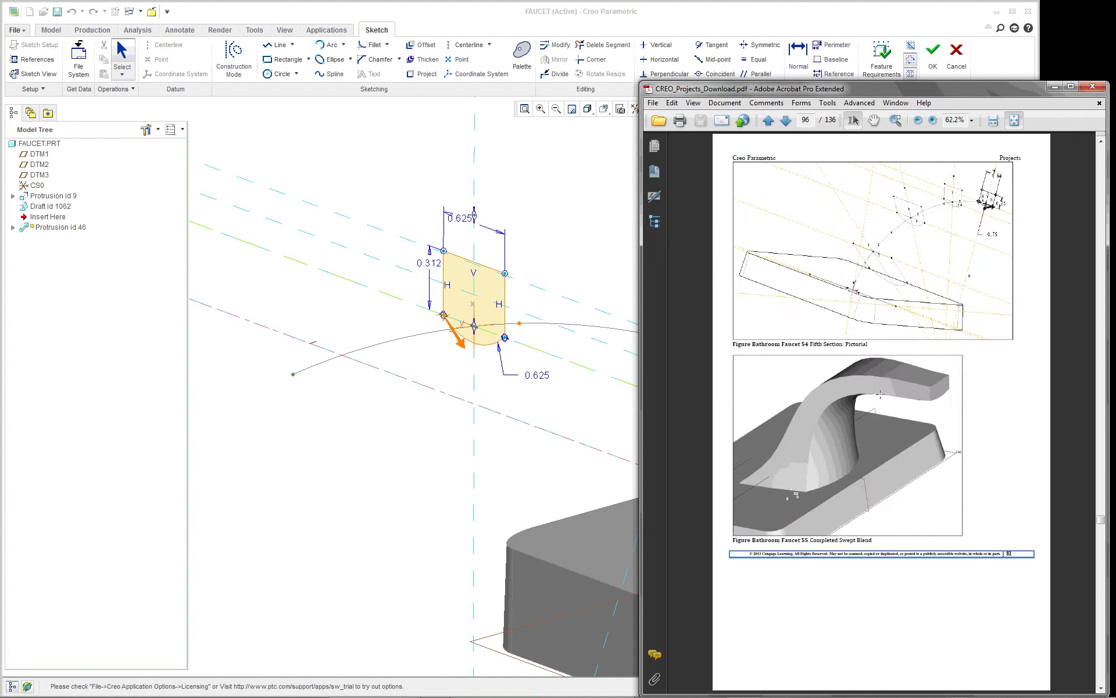
scroll(880, 394, "up", 20)
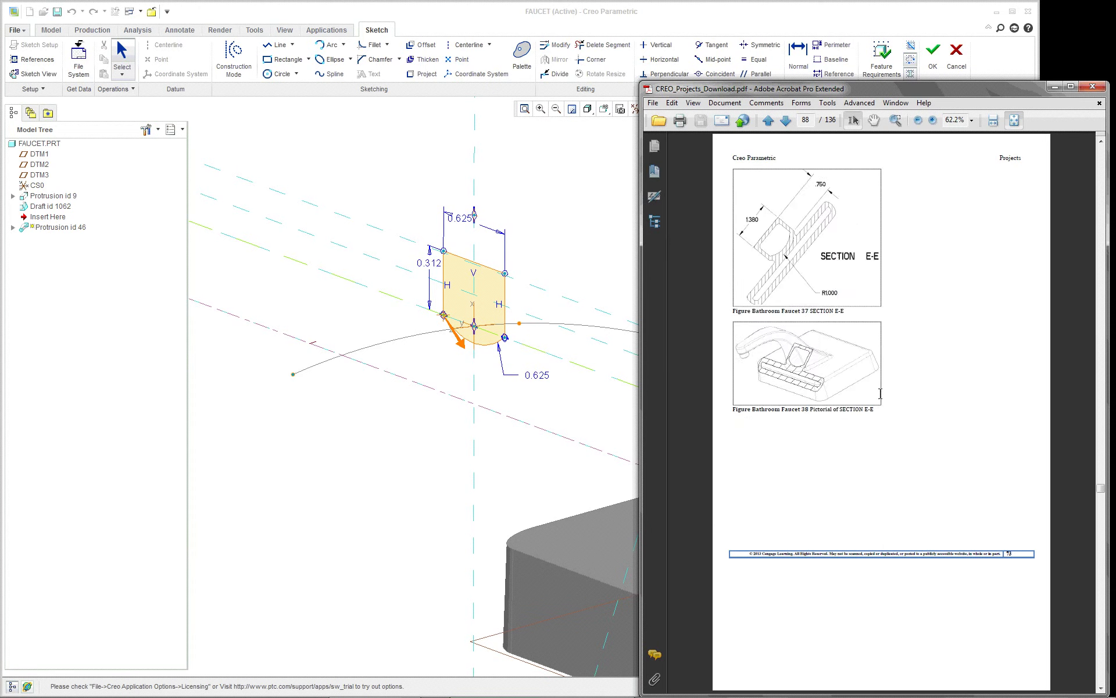
scroll(880, 394, "up", 20)
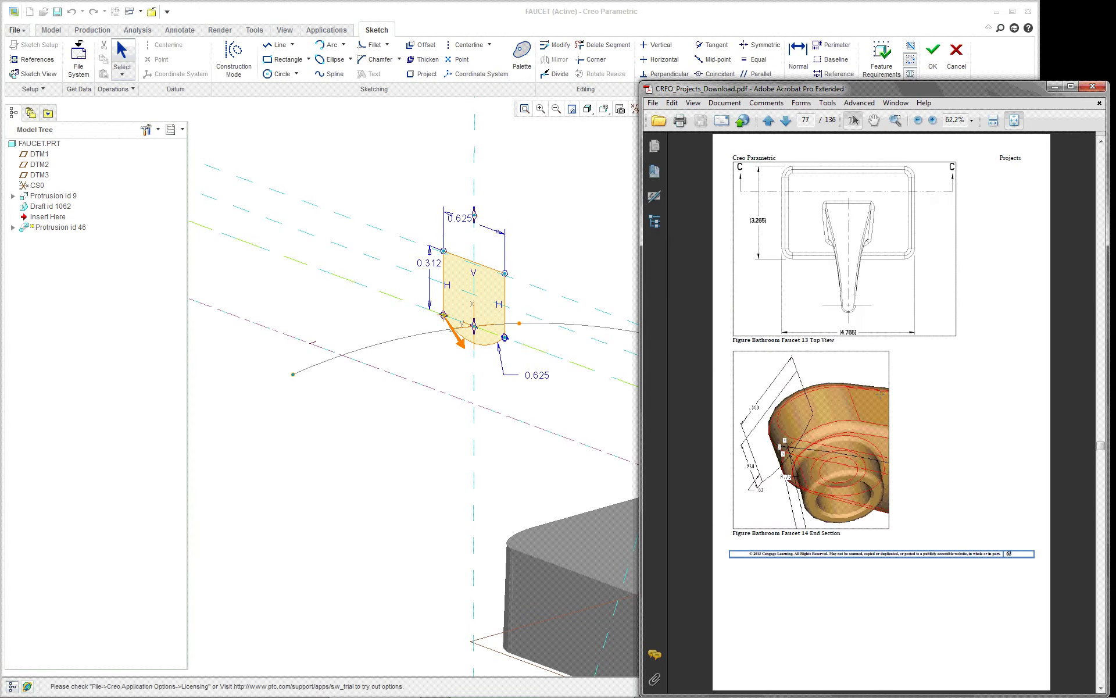
scroll(880, 394, "up", 6)
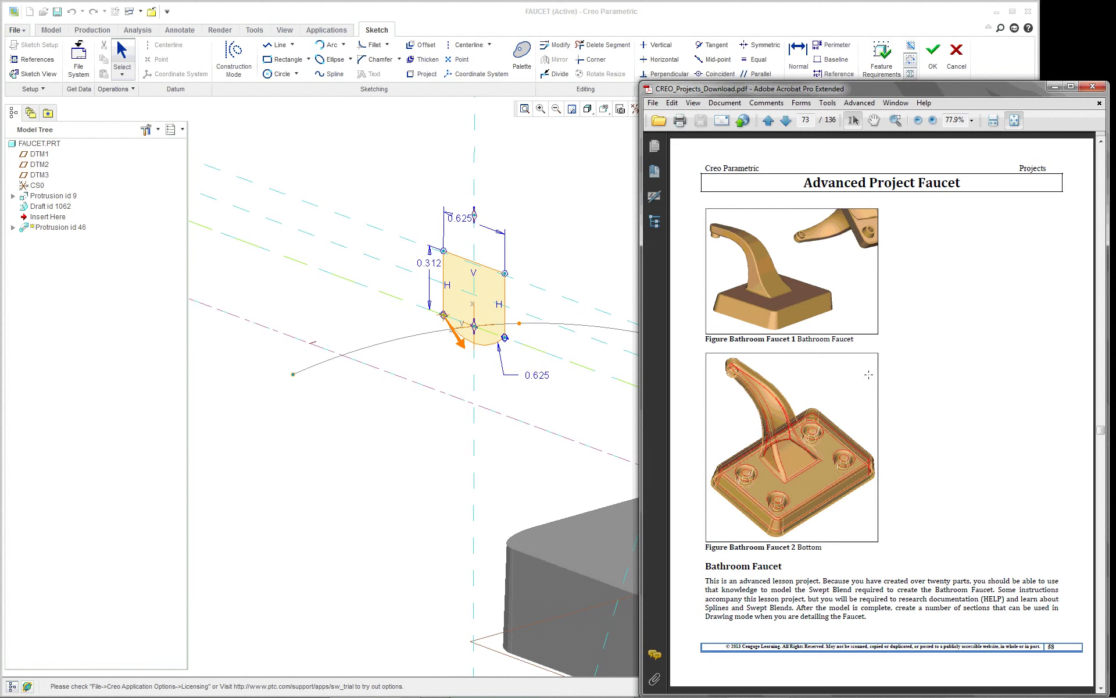
left_click(537, 23)
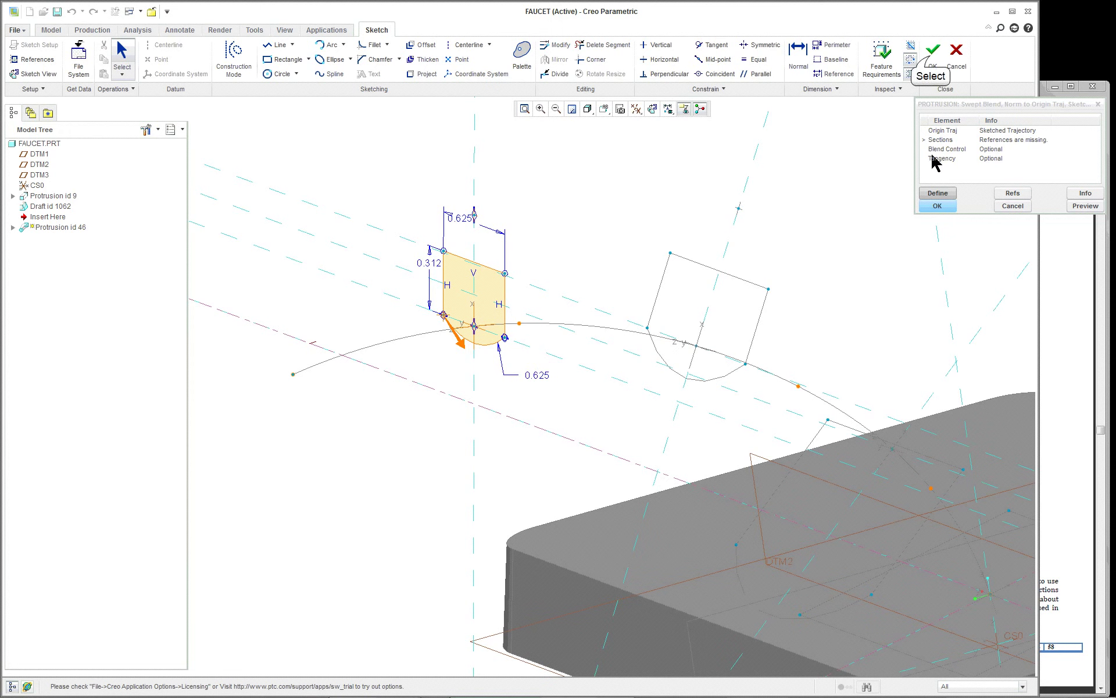
Step: Close the Section 4 sketch and open Section 5 of the swept blend to view it along the spout's trajectory
left_click(931, 54)
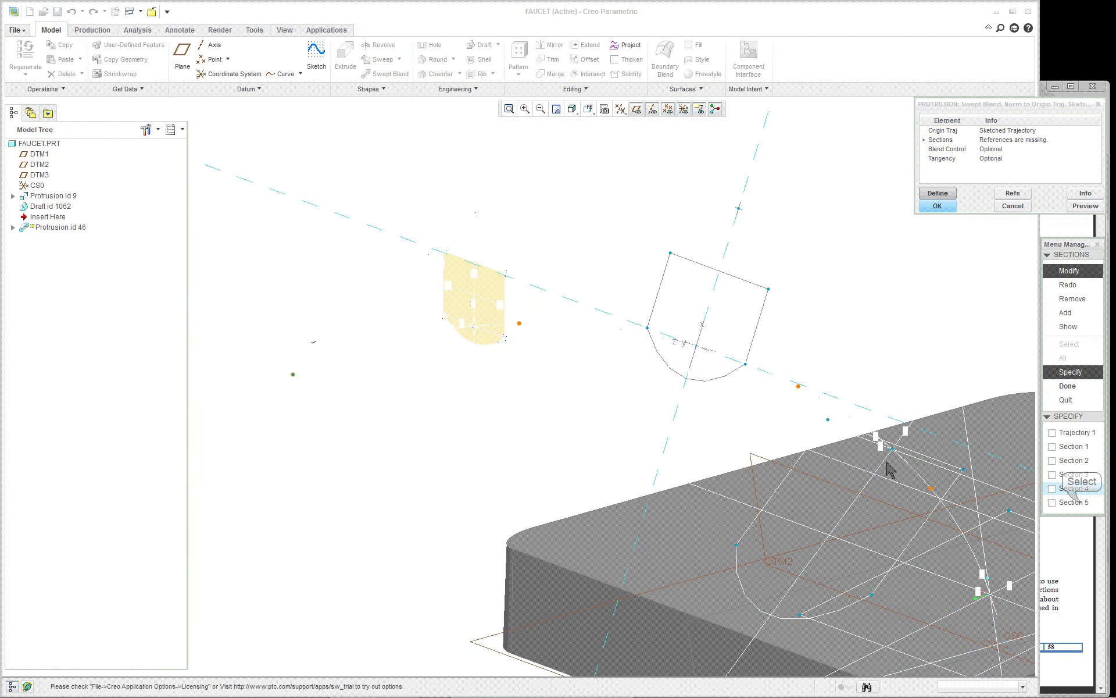
left_click(1079, 502)
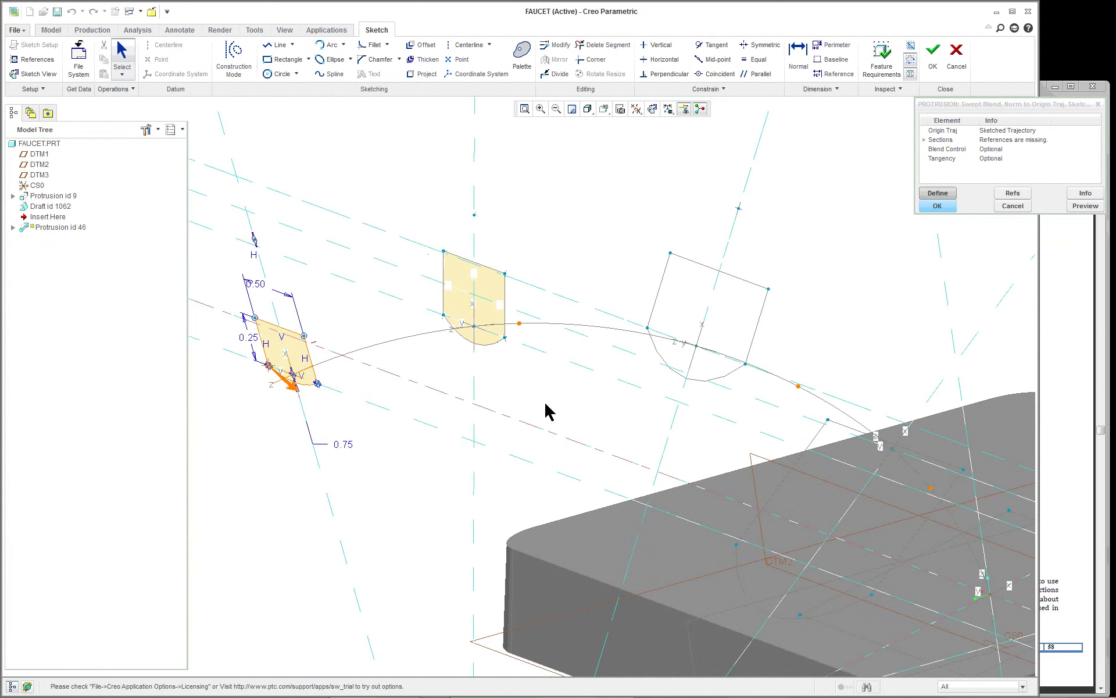
scroll(565, 402, "up", 3)
mouse_move(704, 498)
middle_mouse_down()
mouse_move(685, 530)
mouse_move(690, 509)
middle_mouse_up()
scroll(690, 508, "up", 2)
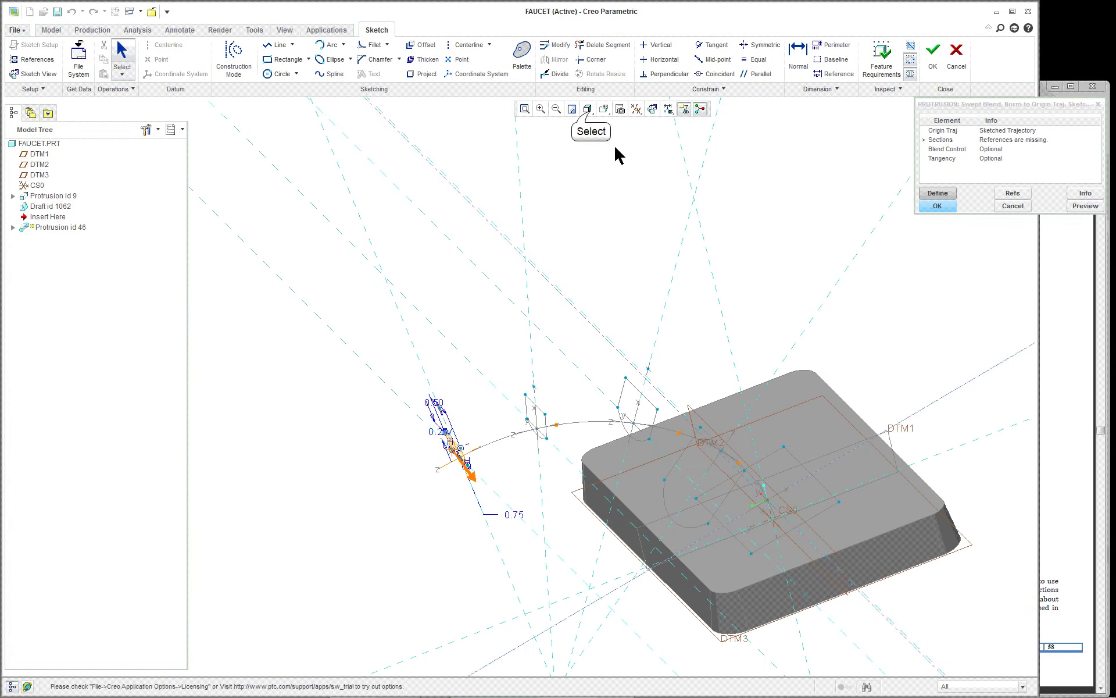
Step: Set the display style to No Hidden, examine the Section 5 profile and its dimensions up close, and close the sketch
left_click(589, 109)
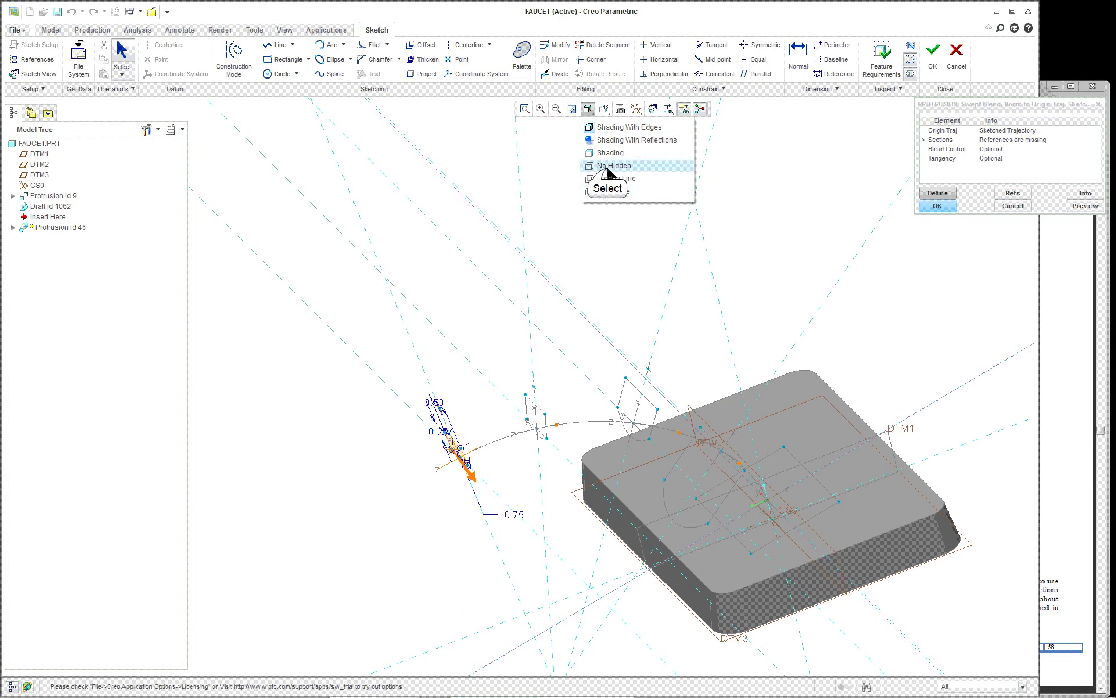
left_click(600, 196)
scroll(747, 584, "down", 2)
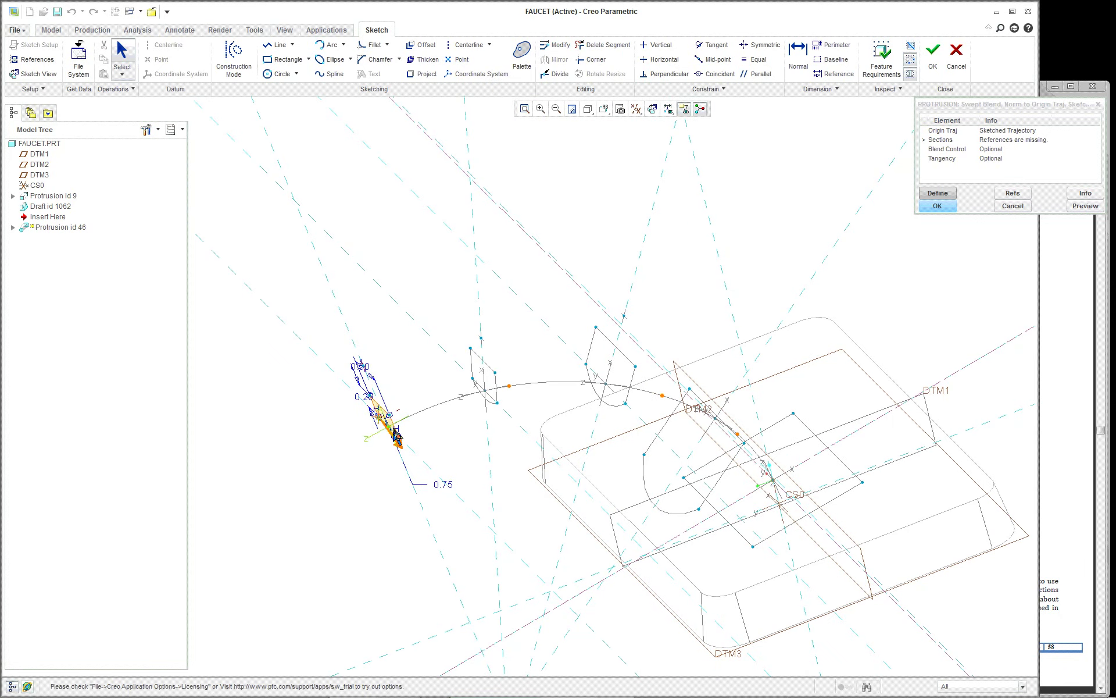
mouse_move(397, 436)
middle_mouse_down()
mouse_move(584, 418)
mouse_move(459, 434)
mouse_move(516, 428)
mouse_move(453, 388)
middle_mouse_up()
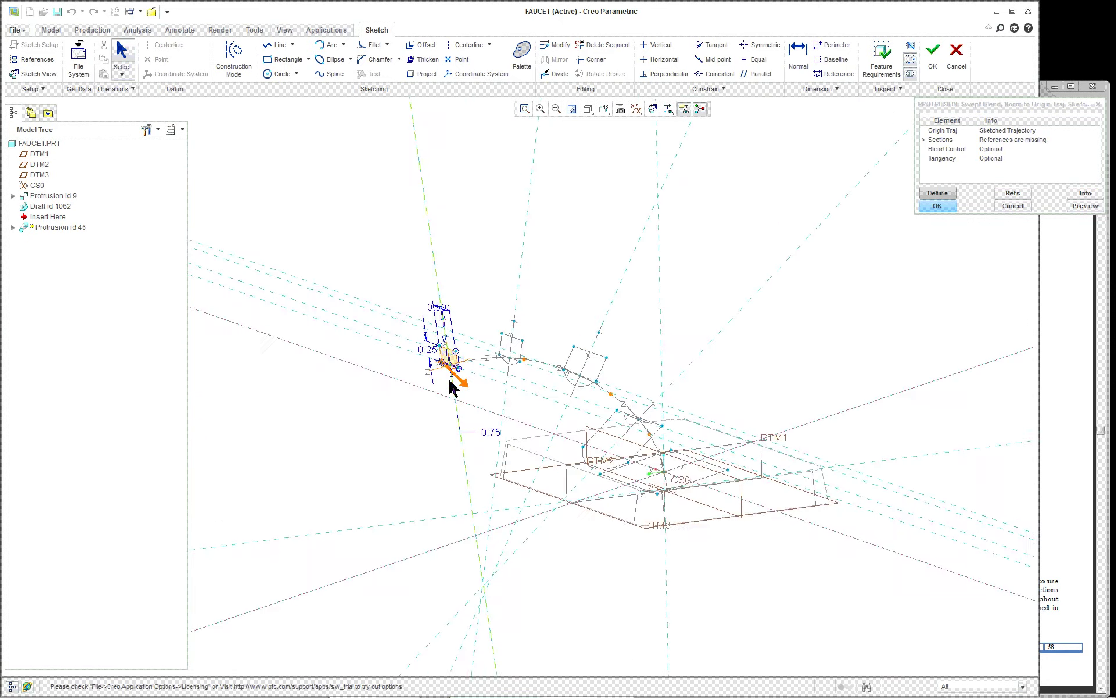
scroll(453, 389, "up", 5)
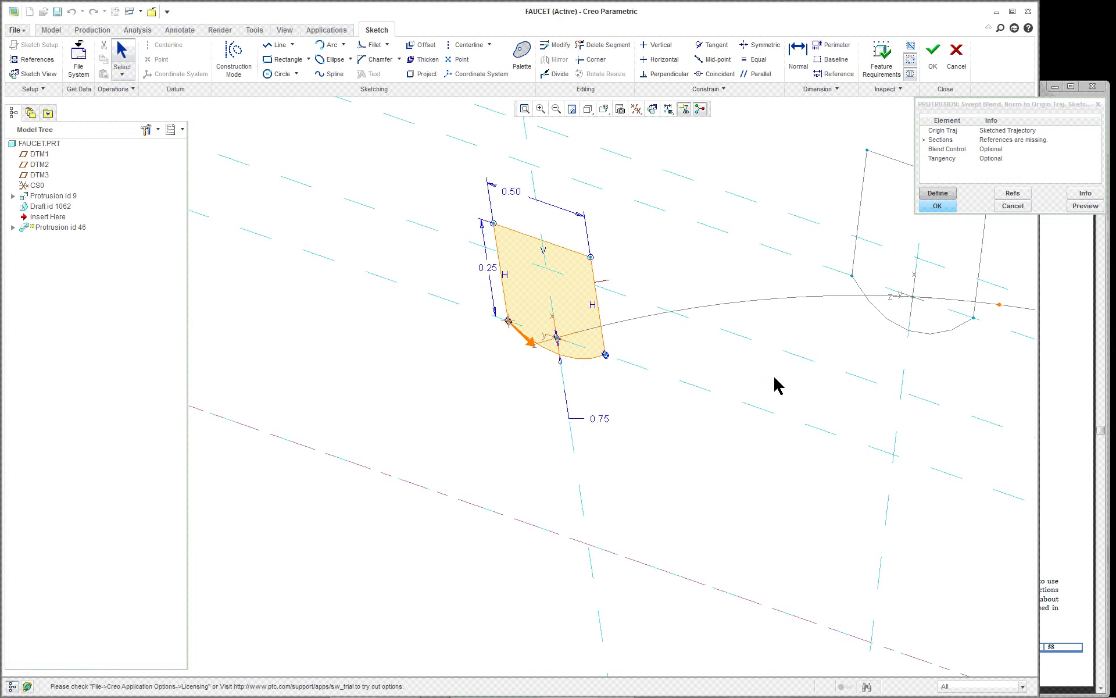
left_click(934, 58)
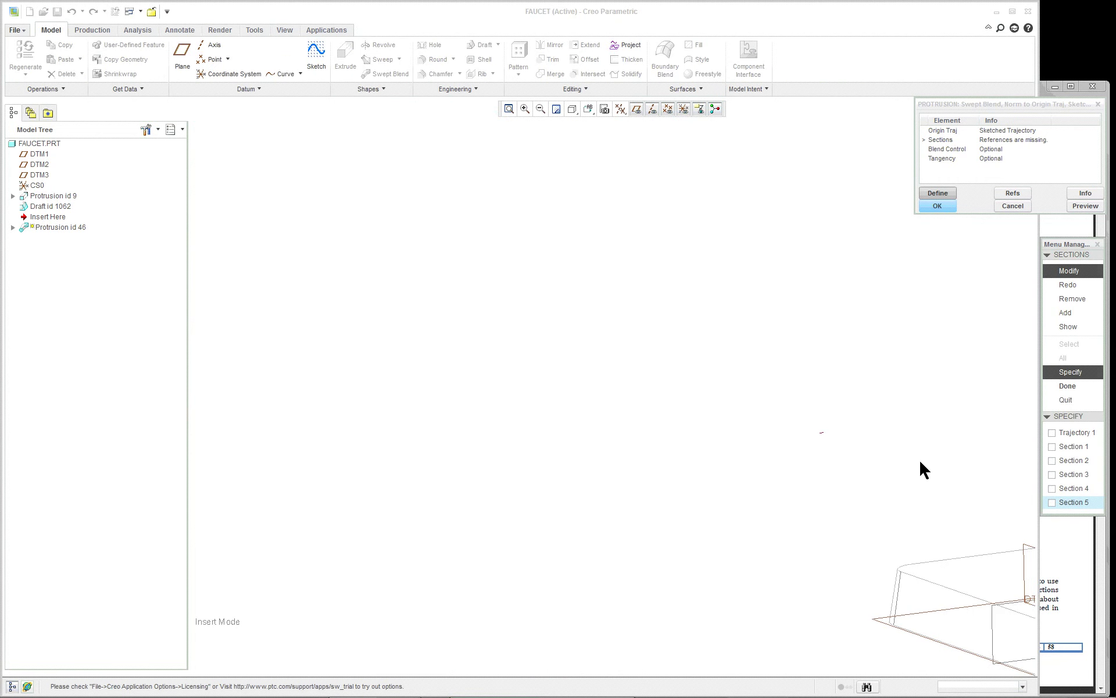
Step: Reorient the model to a pictorial view and cancel the swept blend's redefinition
left_click(572, 111)
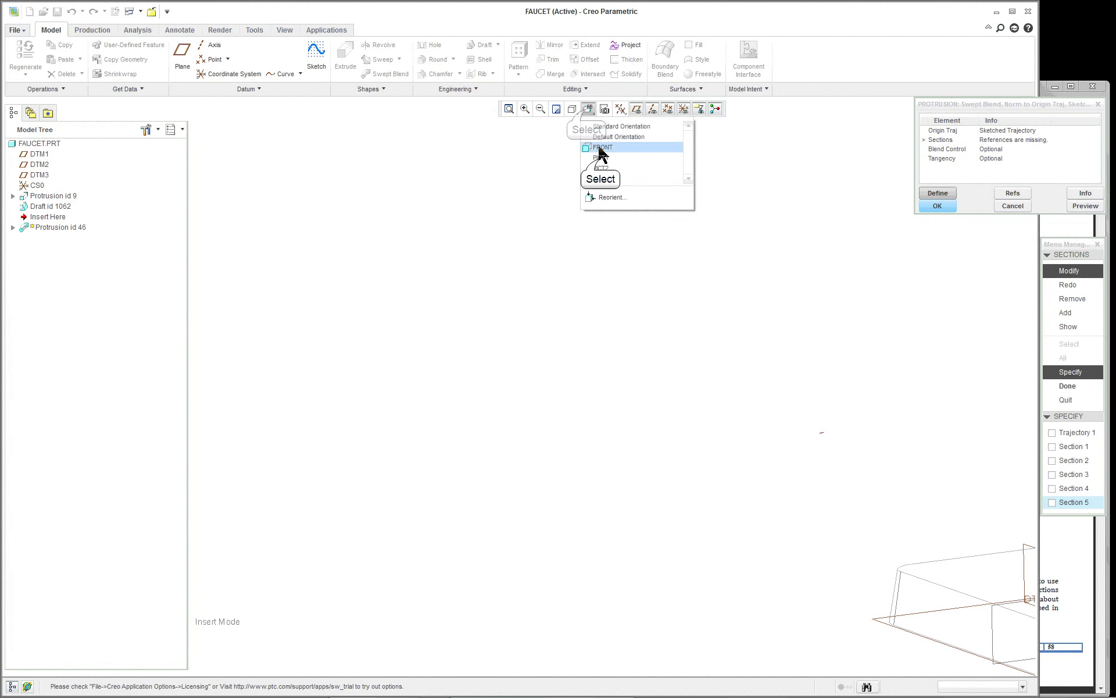
left_click(600, 157)
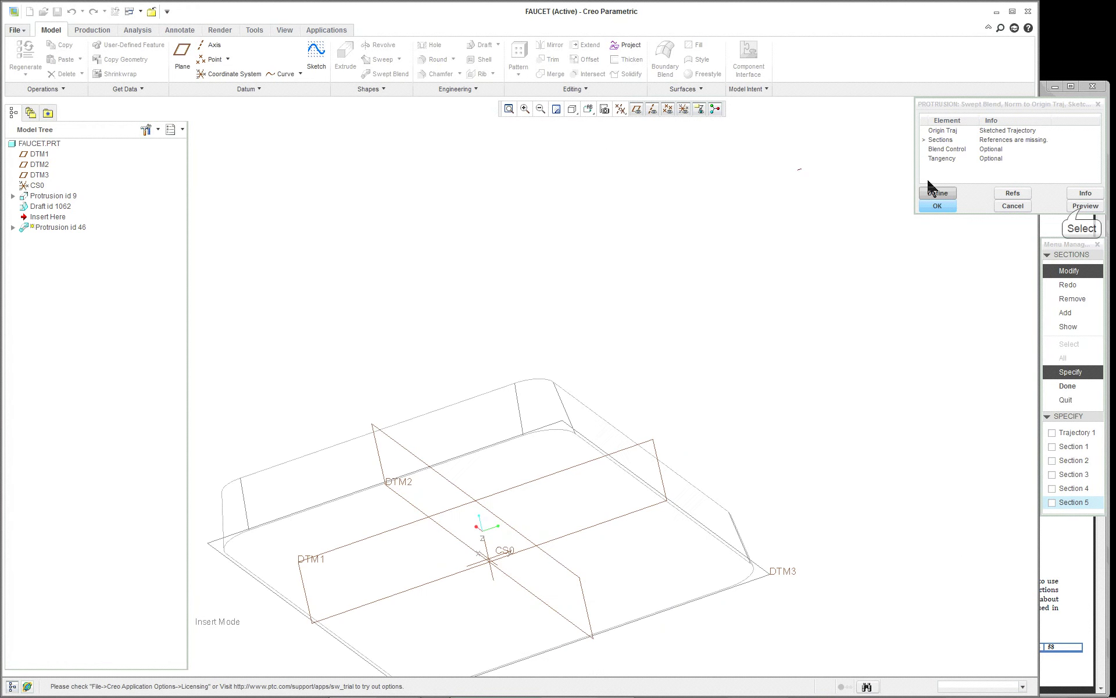
left_click(1081, 206)
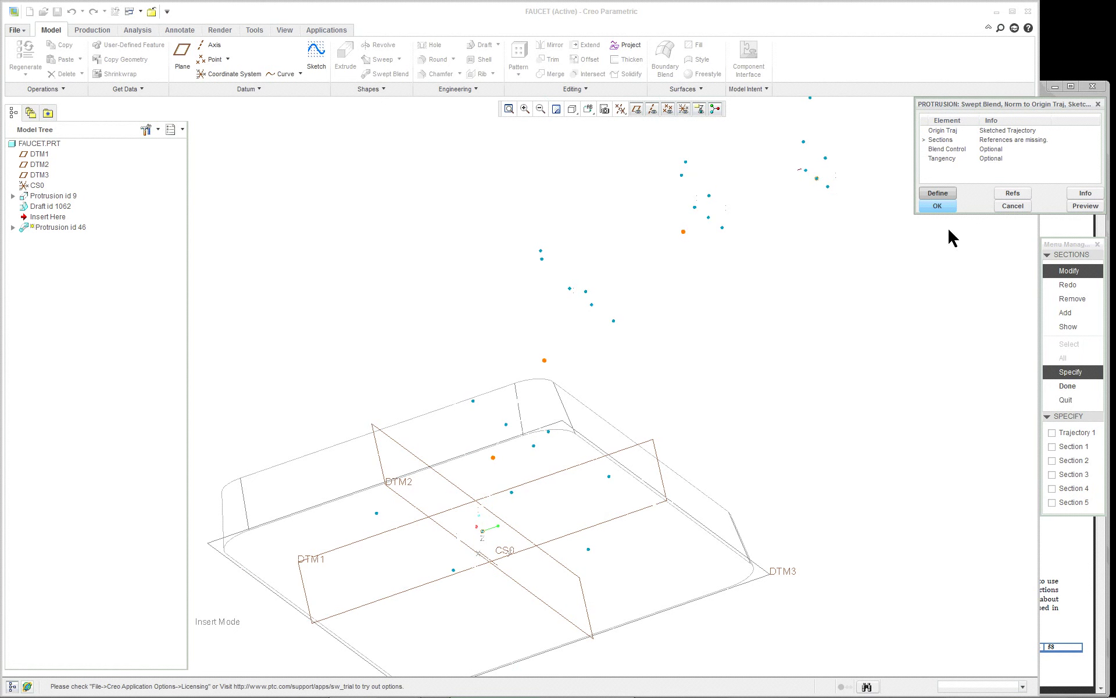
left_click(1010, 207)
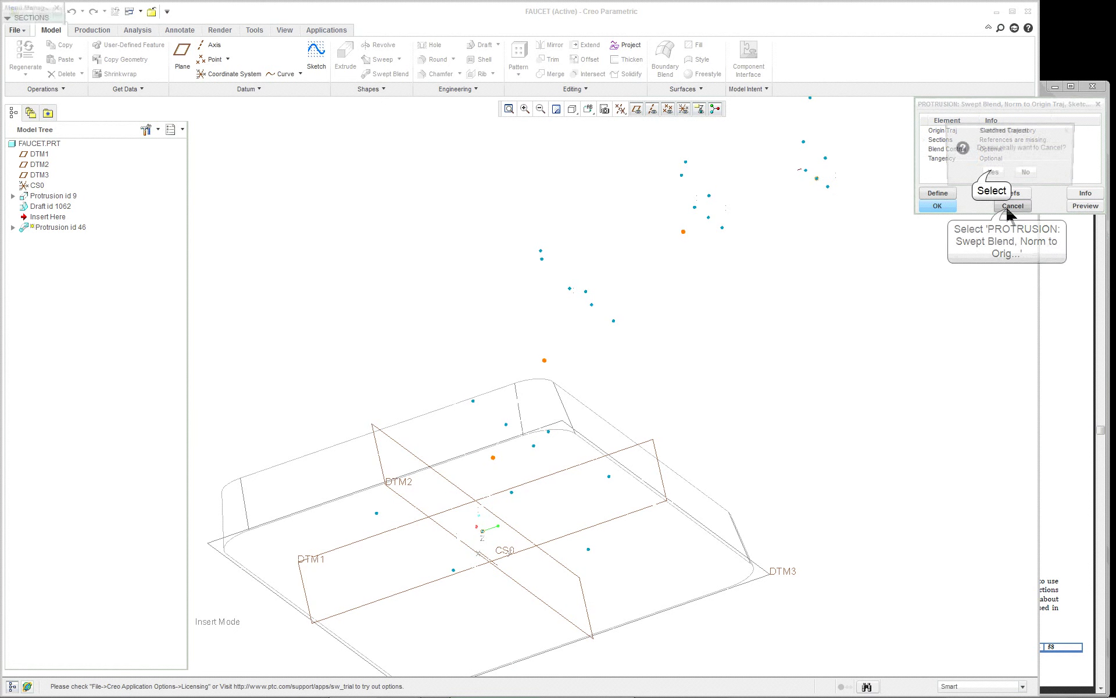
left_click(993, 171)
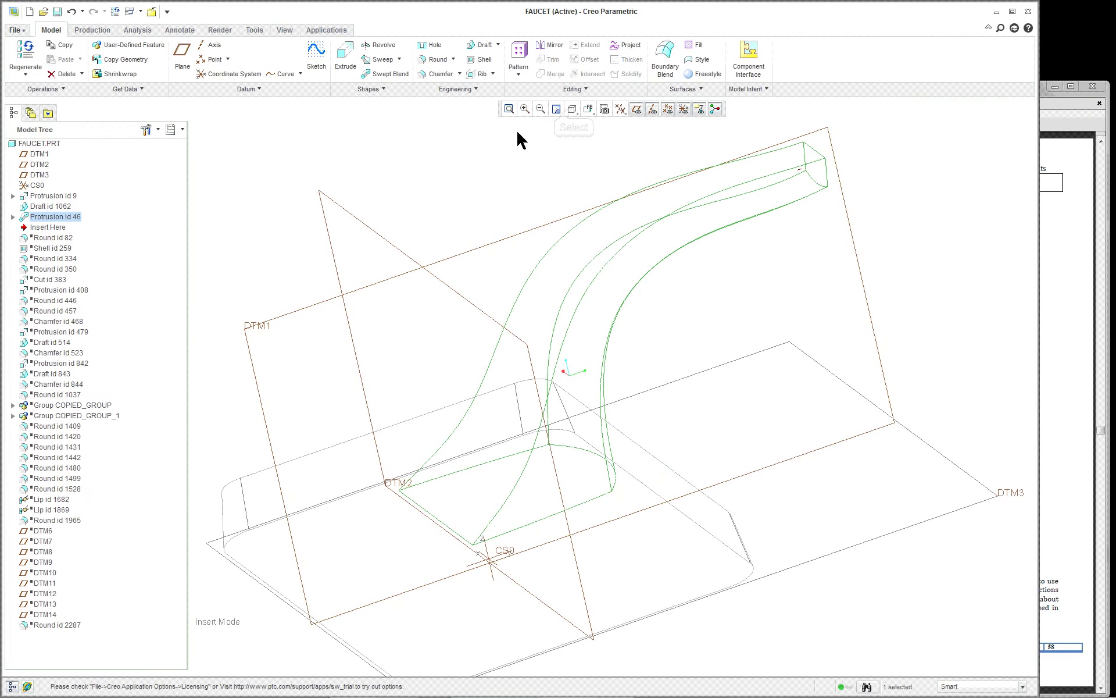
Step: Restore the shaded display and examine the finished swept blend spout on its base from the other side
left_click(572, 110)
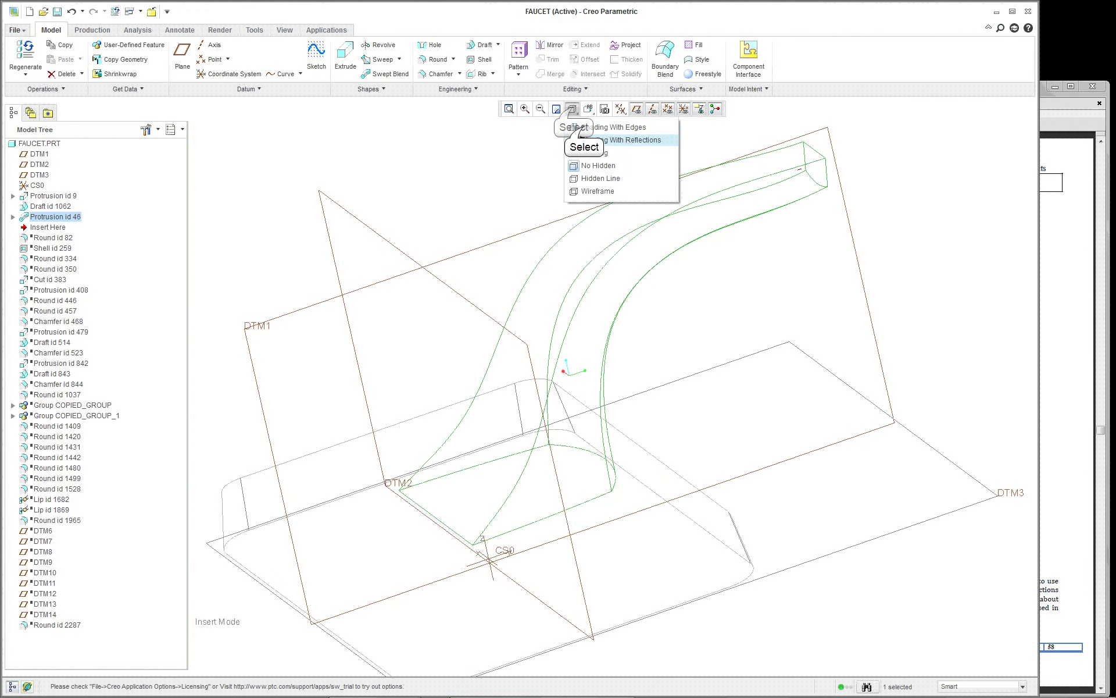
left_click(587, 120)
mouse_move(659, 337)
middle_mouse_down()
mouse_move(873, 250)
mouse_move(905, 214)
mouse_move(931, 225)
middle_mouse_up()
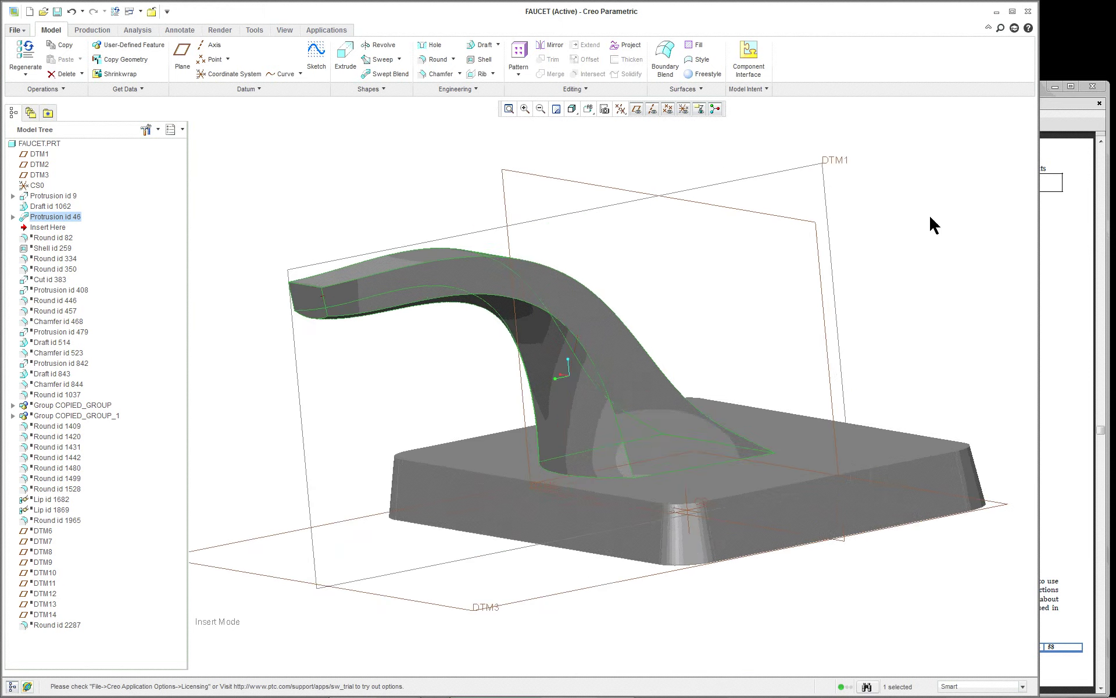
scroll(724, 372, "down", 3)
scroll(724, 372, "up", 3)
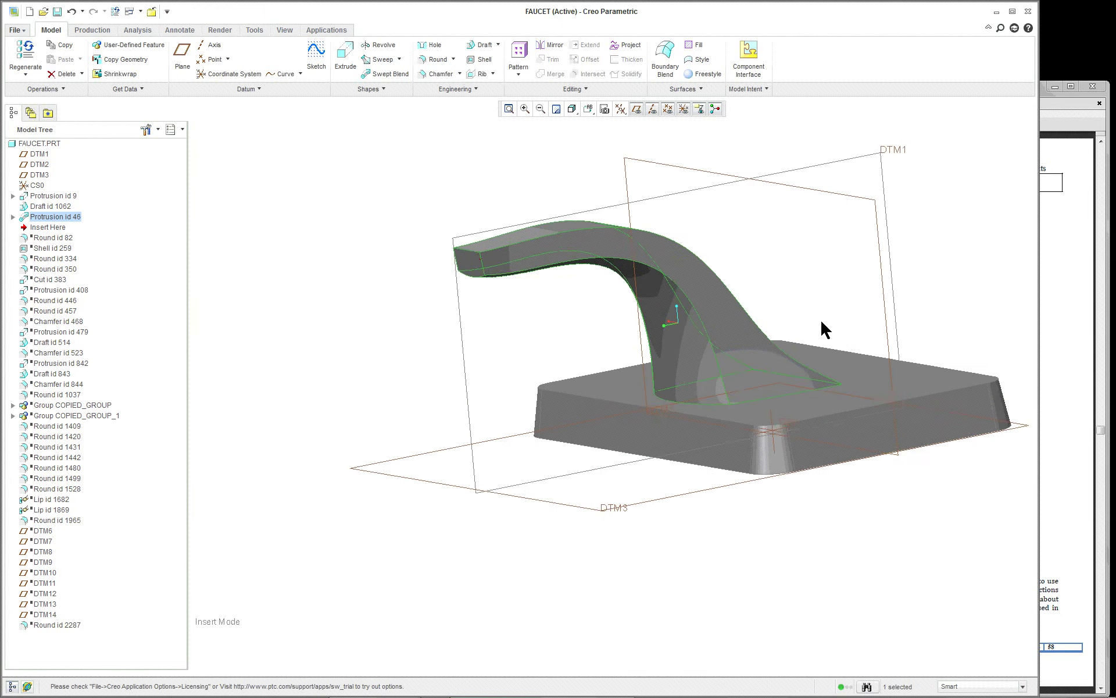
scroll(821, 319, "up", 2)
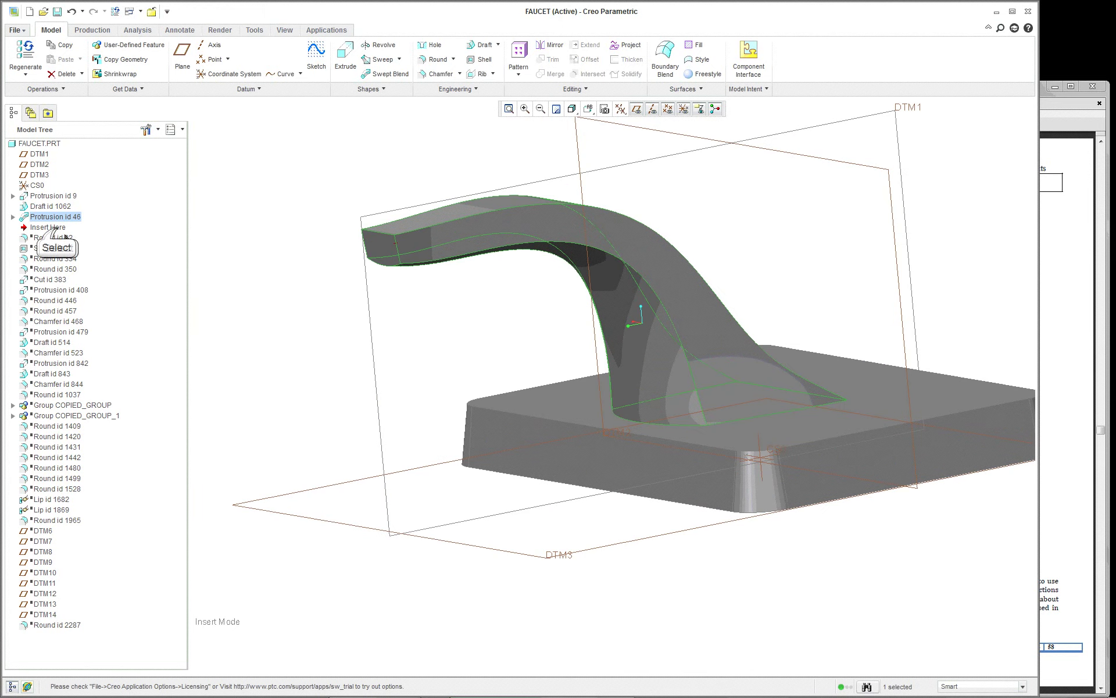
Step: Move the model's insertion point to just after Shell id 259 and examine the hollowed underside of the faucet
left_click_drag(48, 227, 58, 250)
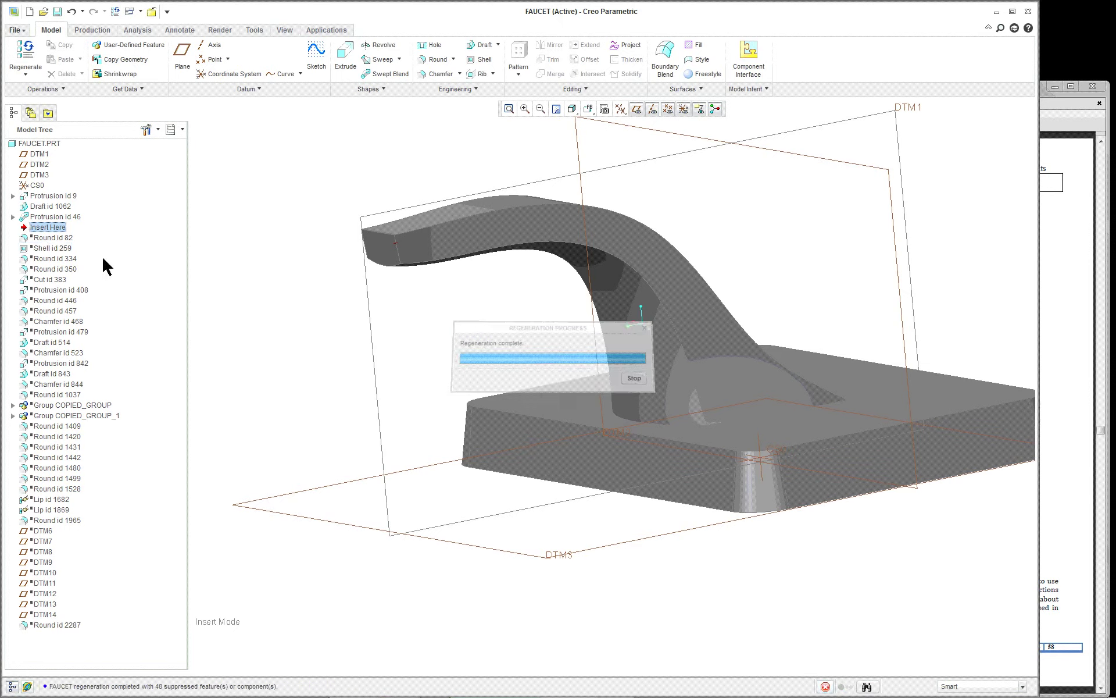
middle_click_drag(618, 498, 670, 416)
scroll(514, 311, "down", 2)
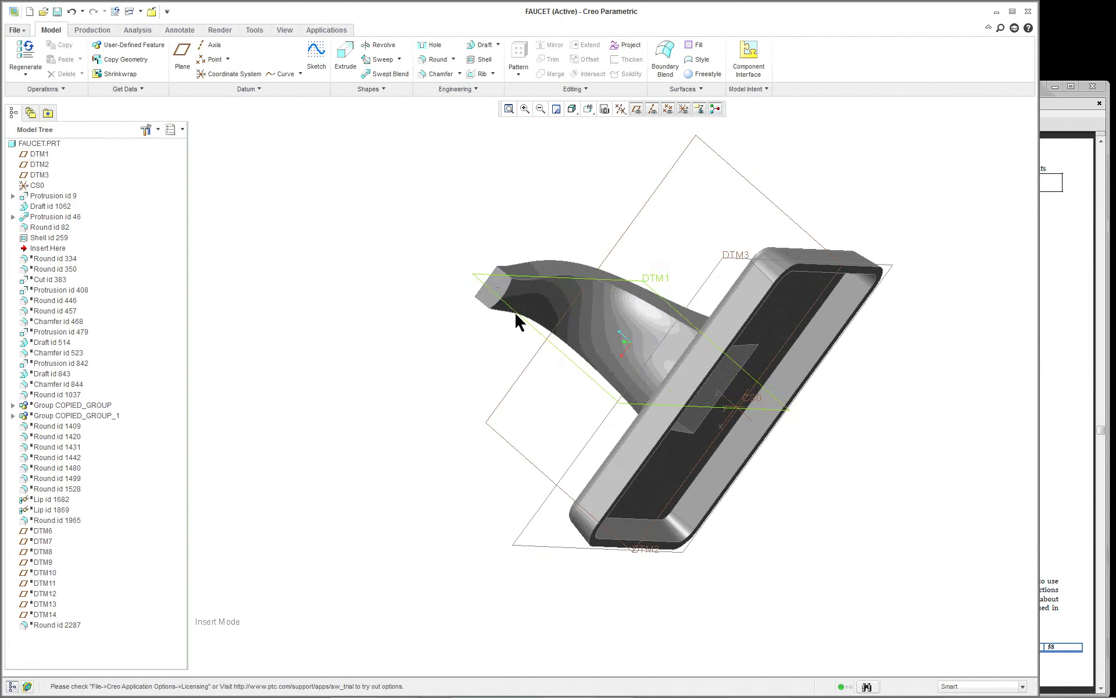
scroll(481, 284, "up", 4)
scroll(515, 287, "down", 3)
scroll(708, 357, "down", 3)
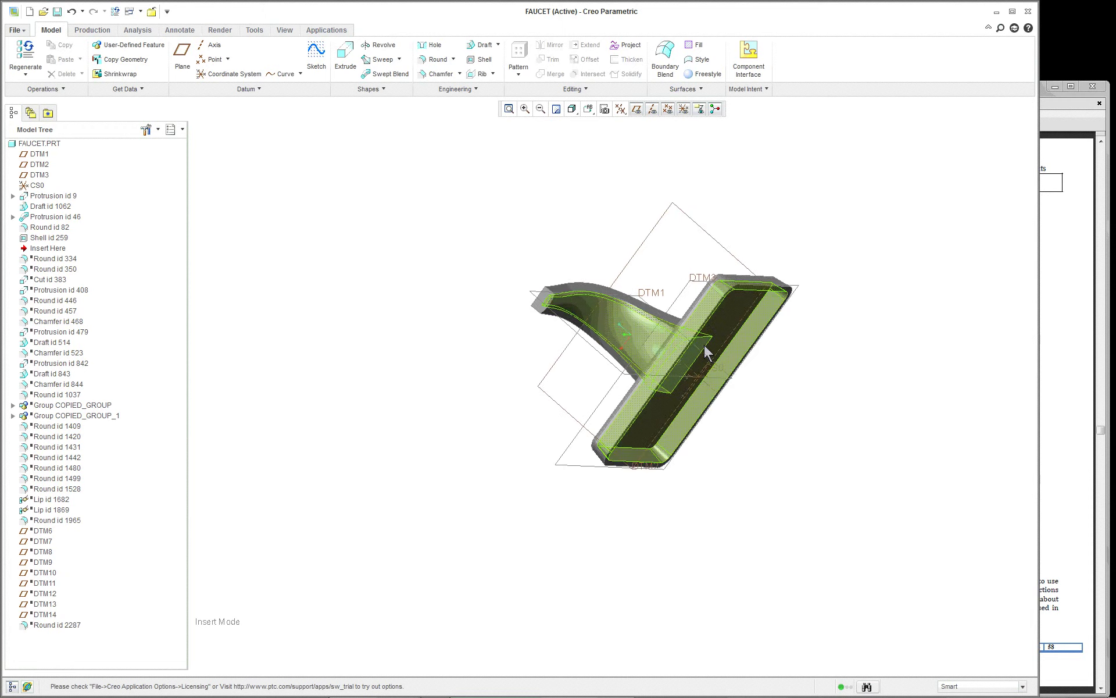
Step: Open the definition of the base's shell feature, inspect its removed surface and wall thickness from several angles, and accept it
scroll(708, 356, "up", 5)
left_click(710, 356)
right_click(896, 439)
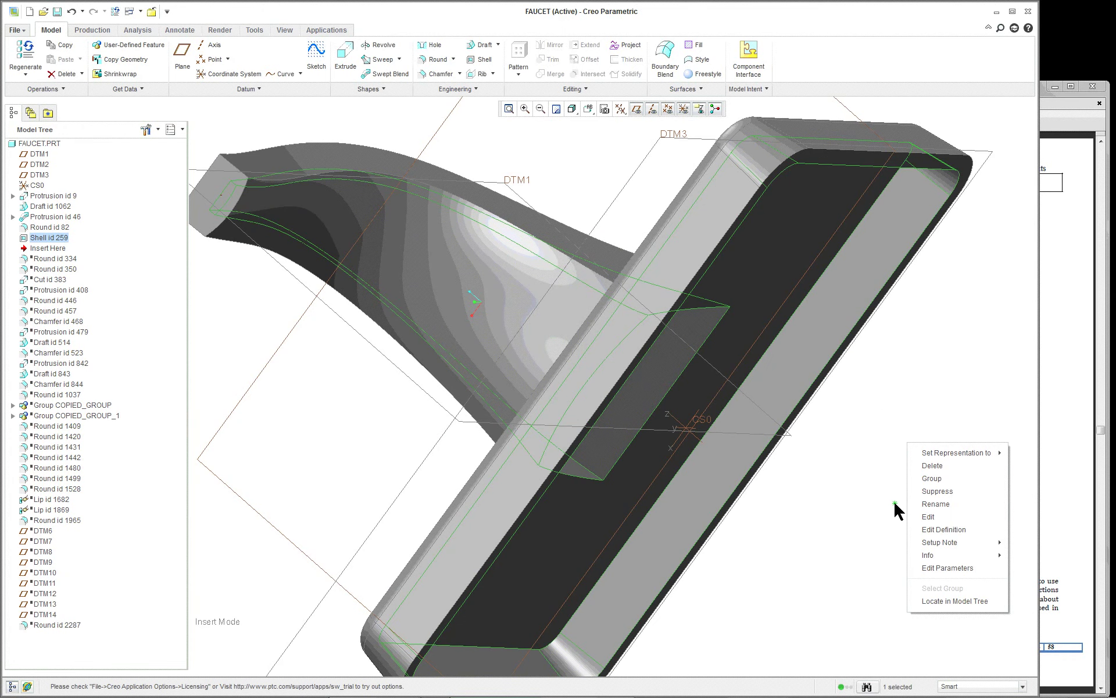
left_click(948, 530)
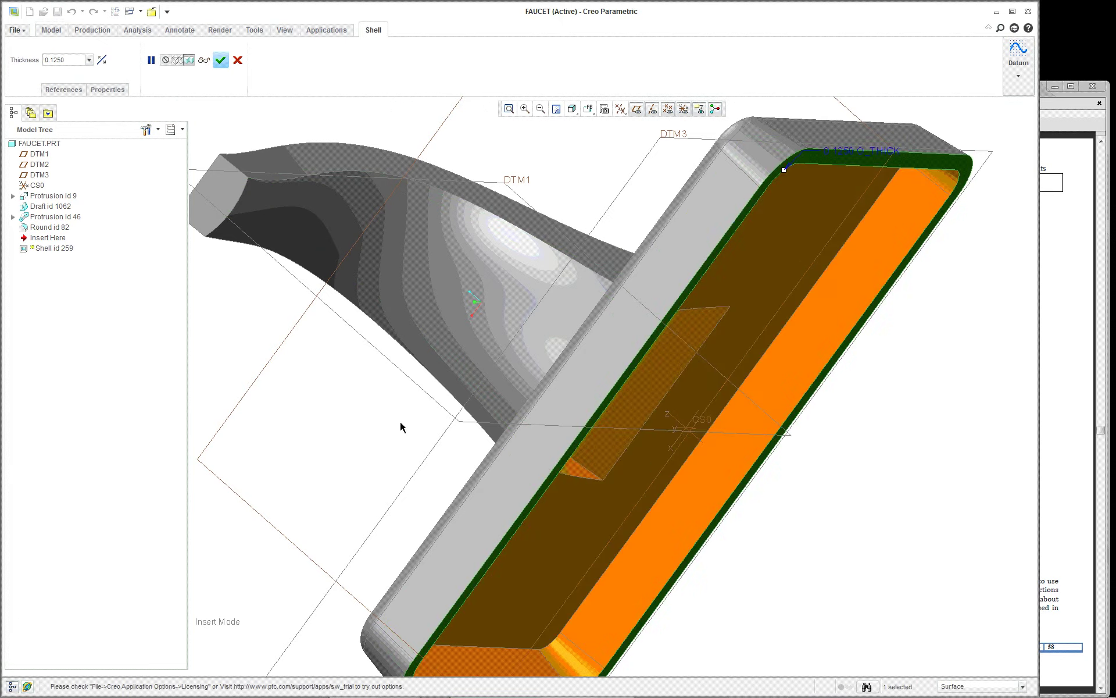
middle_click_drag(395, 434, 479, 453)
scroll(480, 455, "up", 4)
scroll(515, 399, "down", 5)
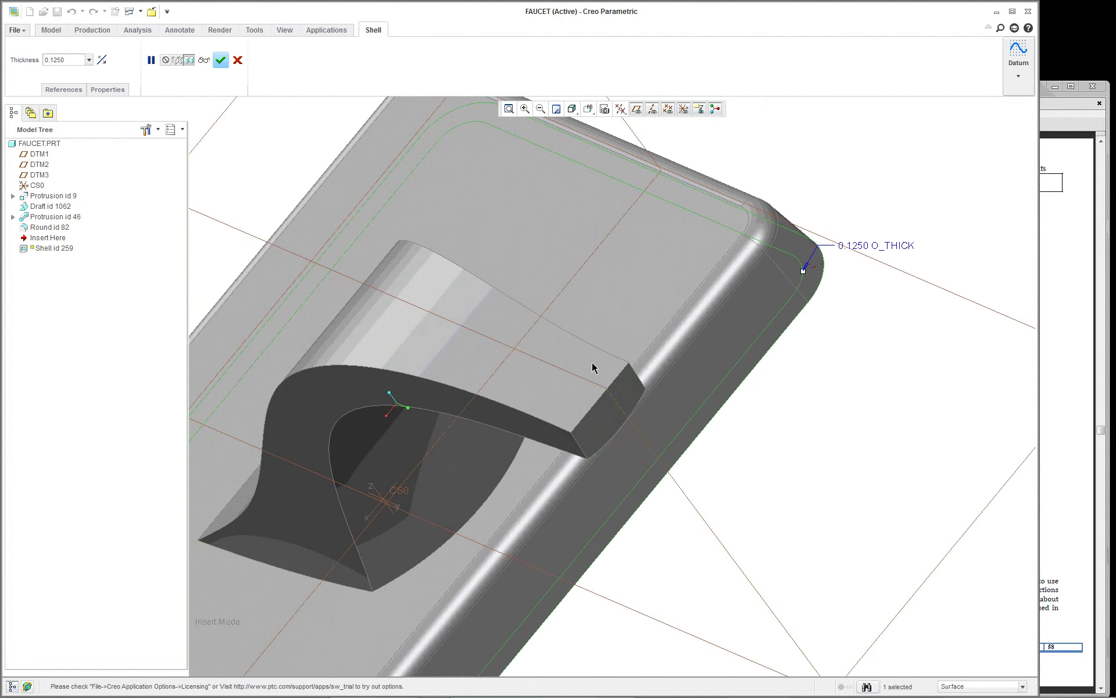
scroll(643, 491, "up", 5)
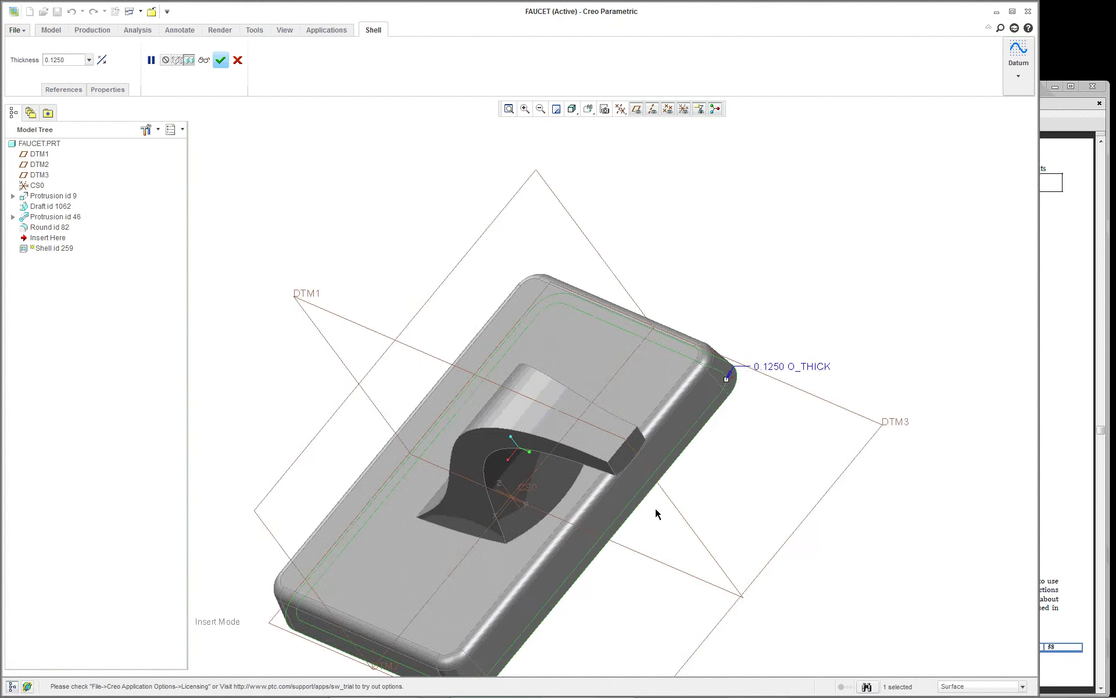
middle_click_drag(656, 511, 567, 403)
scroll(561, 395, "up", 3)
left_click(224, 58)
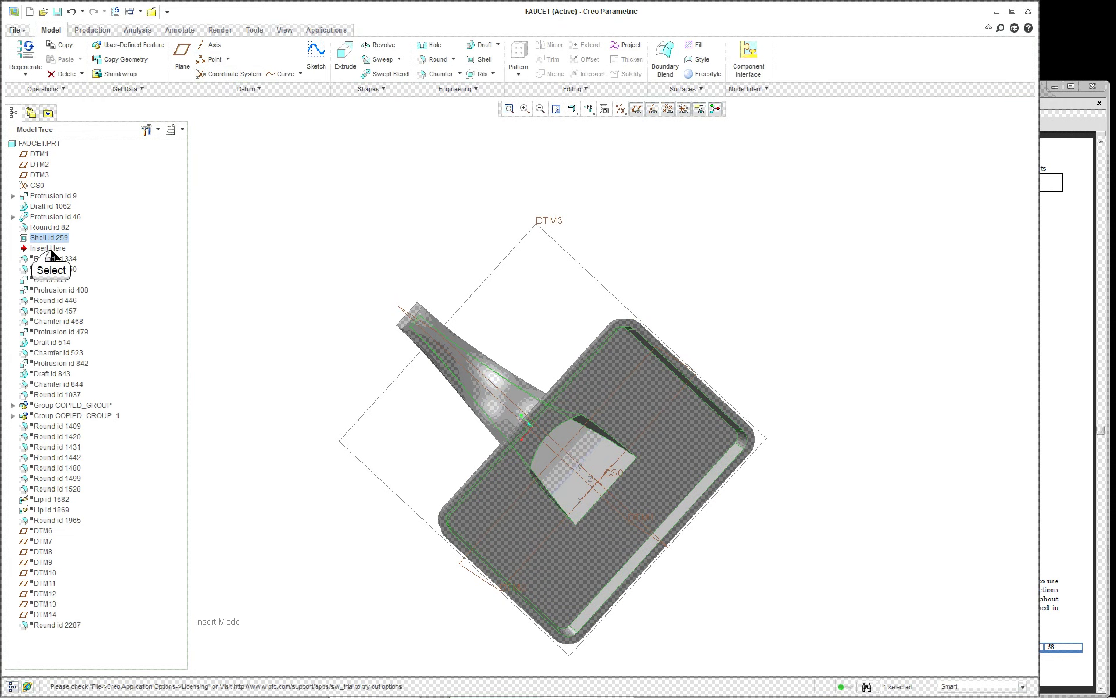
Step: Move the insertion point to just after Round id 350 and inspect the rounded edges at the spout's end
left_click_drag(50, 252, 51, 270)
middle_click_drag(388, 381, 570, 415)
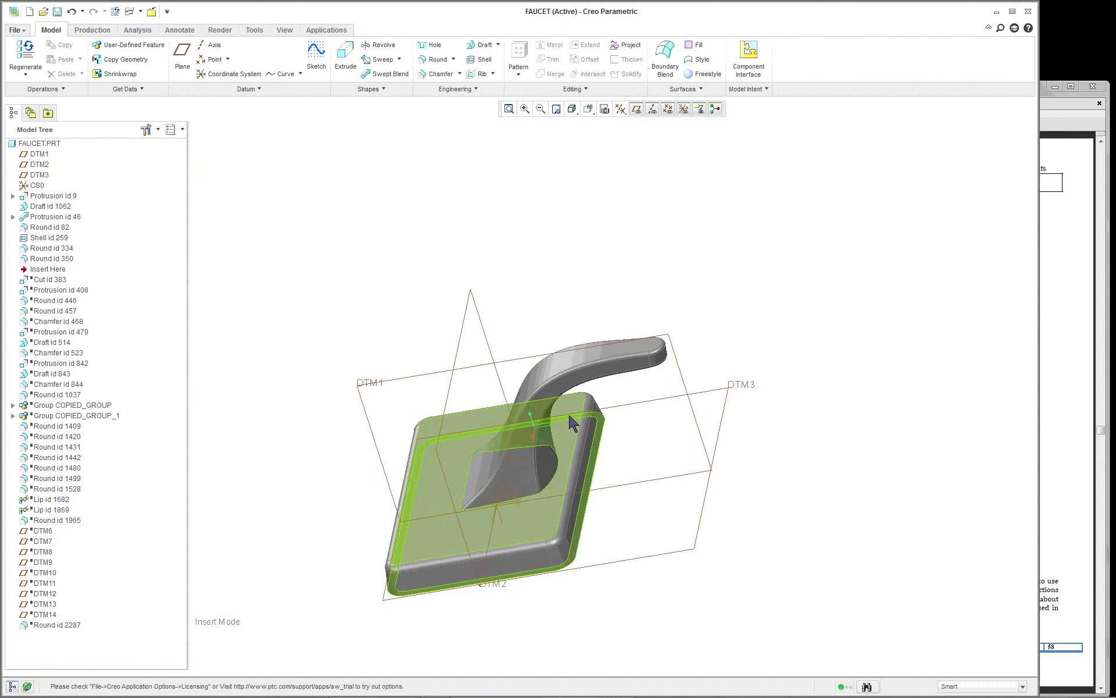
scroll(633, 401, "down", 6)
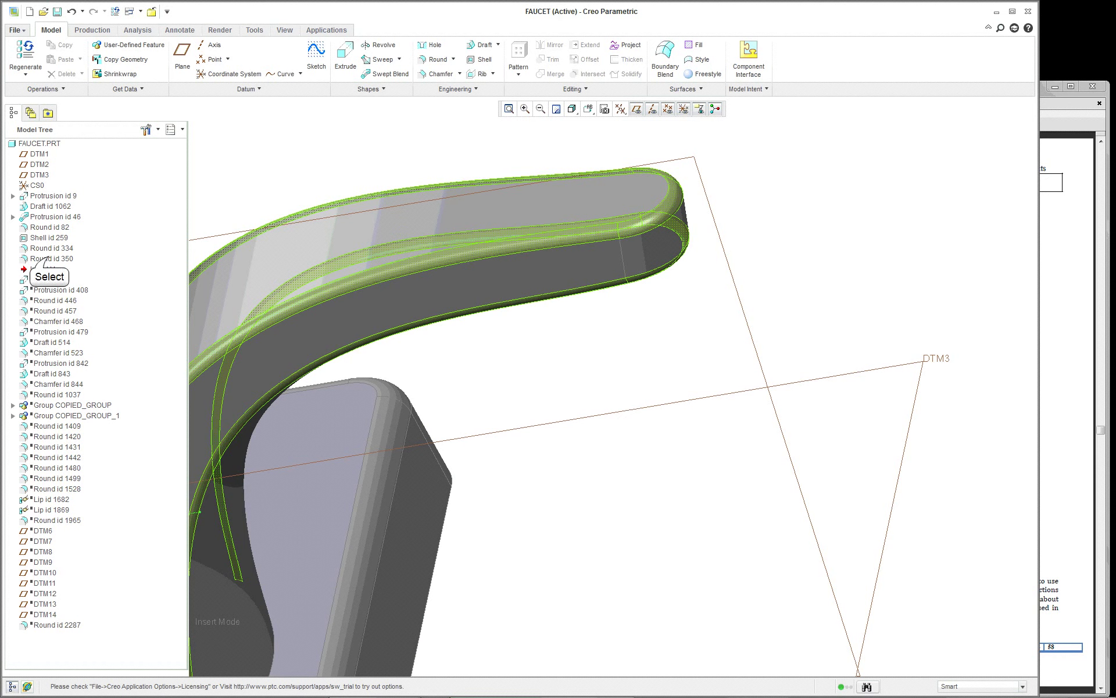
Step: Try to open the definition of Round id 334 on the spout for inspection
right_click(51, 250)
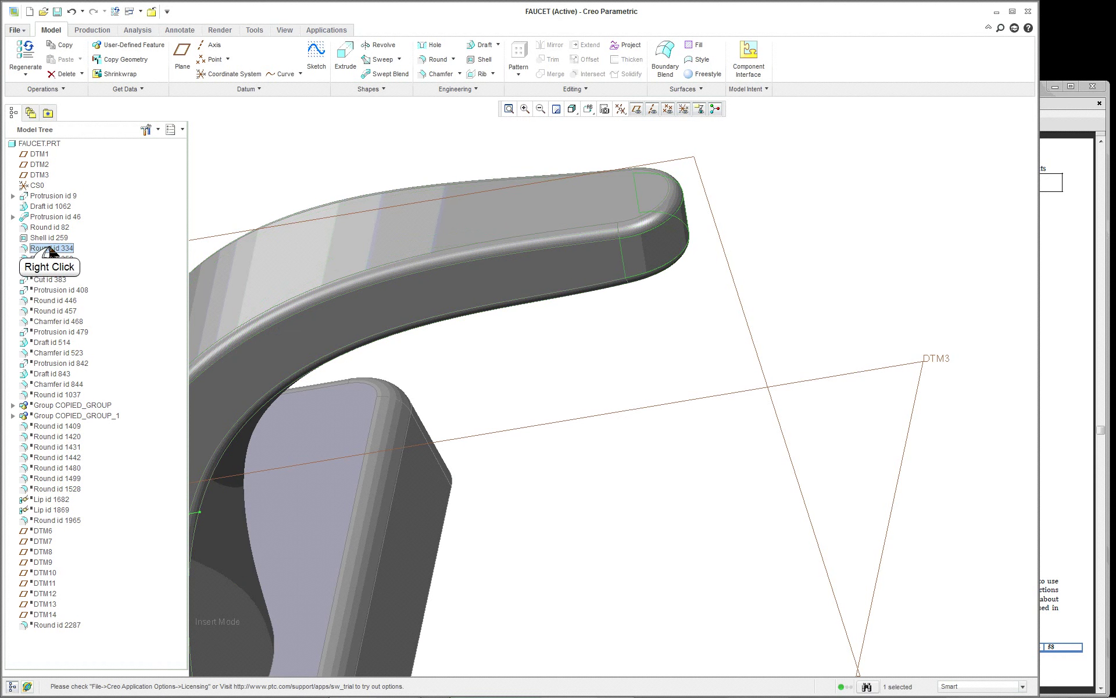
left_click(81, 320)
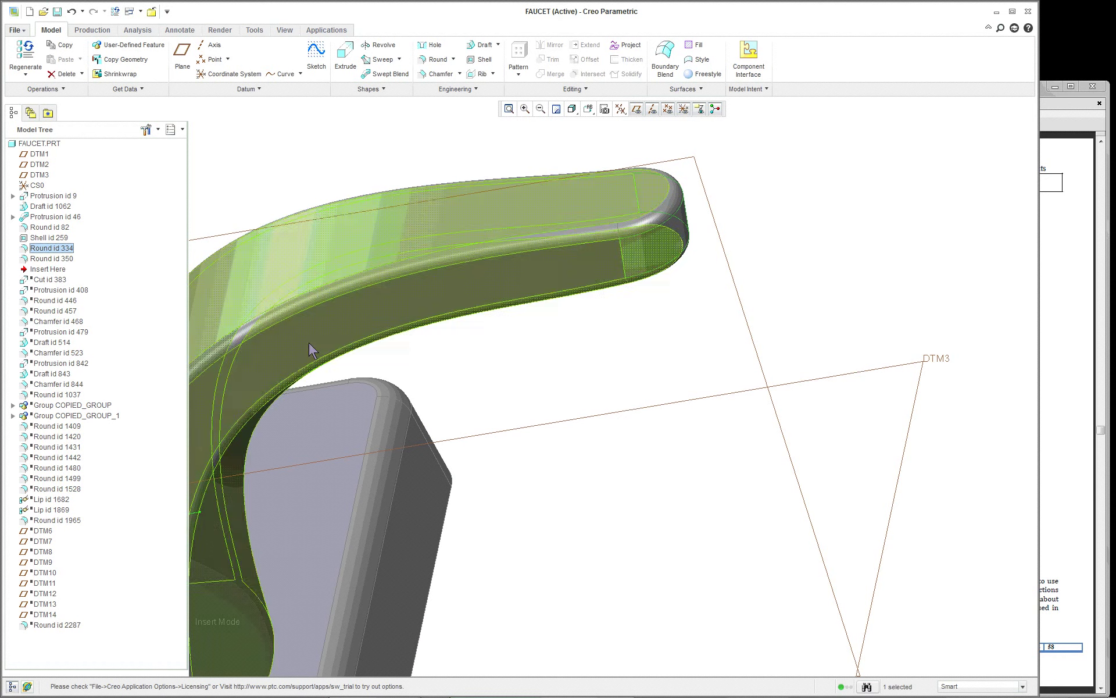
right_click(51, 248)
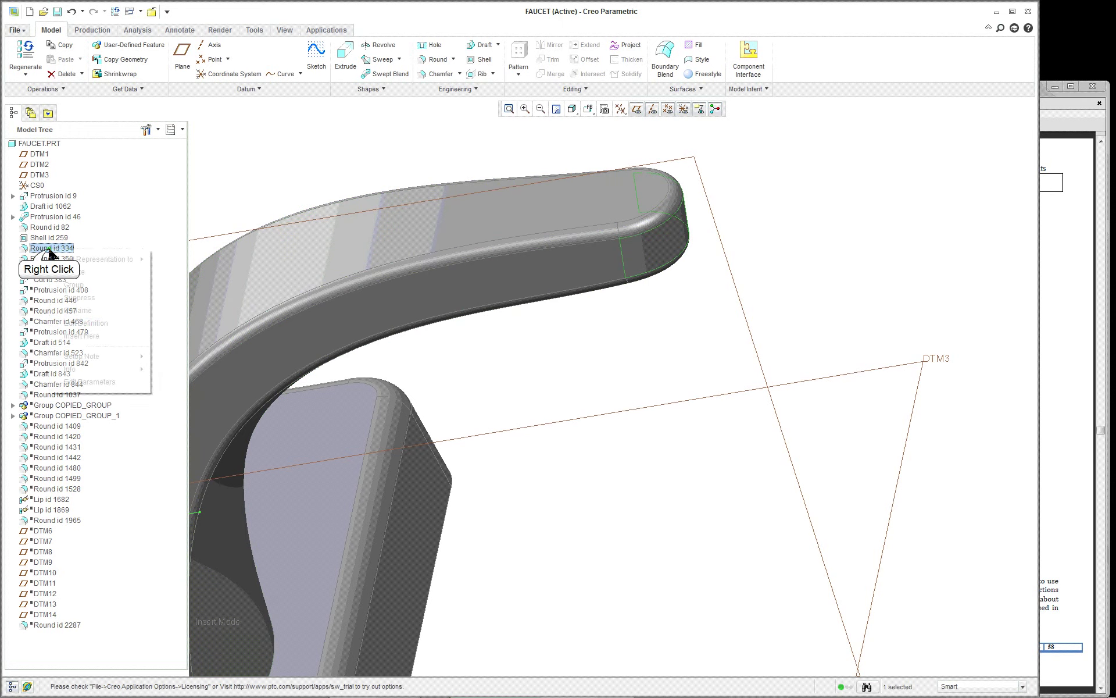
left_click(85, 323)
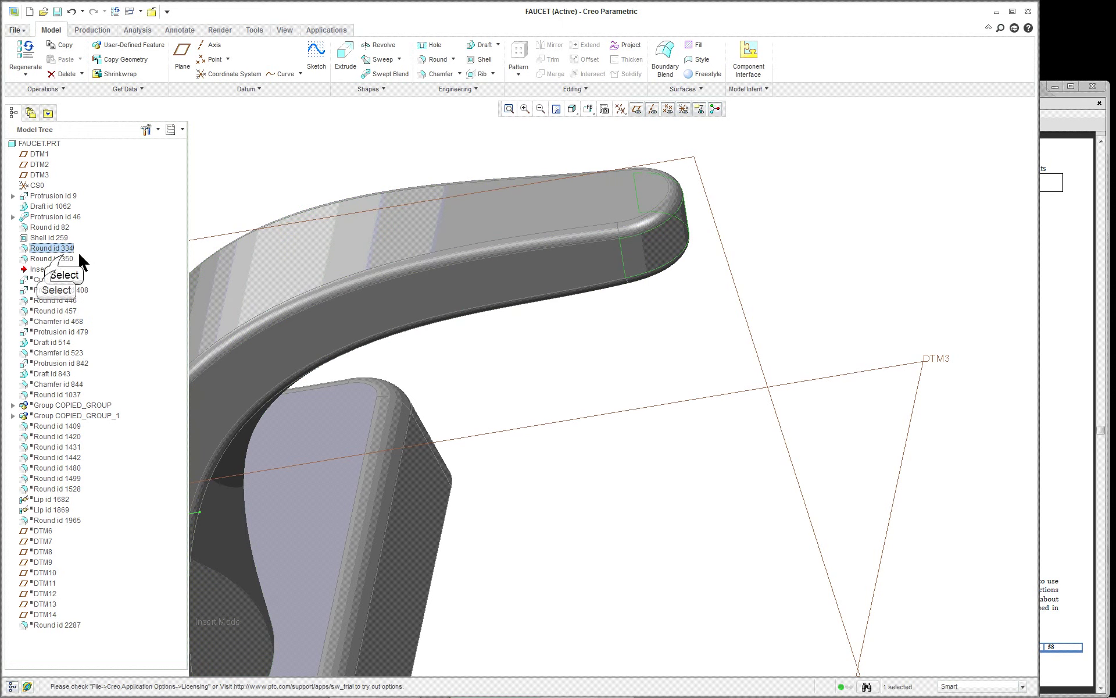
Step: Move the insertion point to just after Cut id 383 and examine the hole in the underside of the spout's end
left_click(55, 270)
left_click_drag(55, 271, 54, 286)
middle_click_drag(499, 379, 408, 195)
scroll(407, 193, "down", 3)
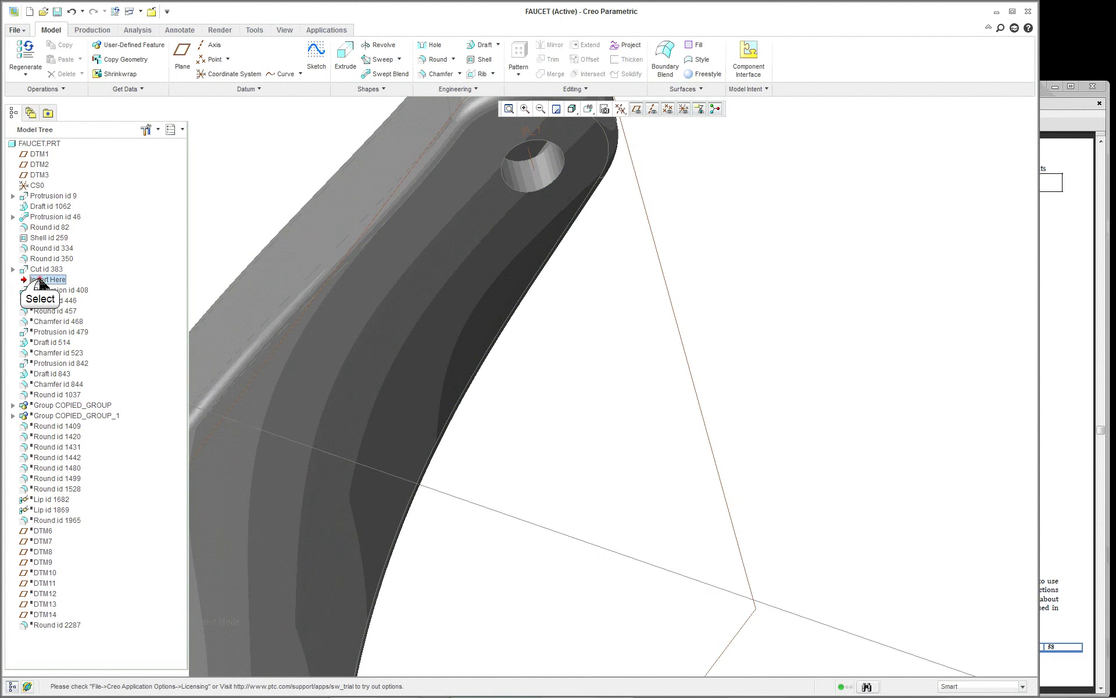
Step: Move the insertion point to just after Protrusion id 408 and open that extrusion's internal sketch for editing
left_click_drag(43, 282, 45, 292)
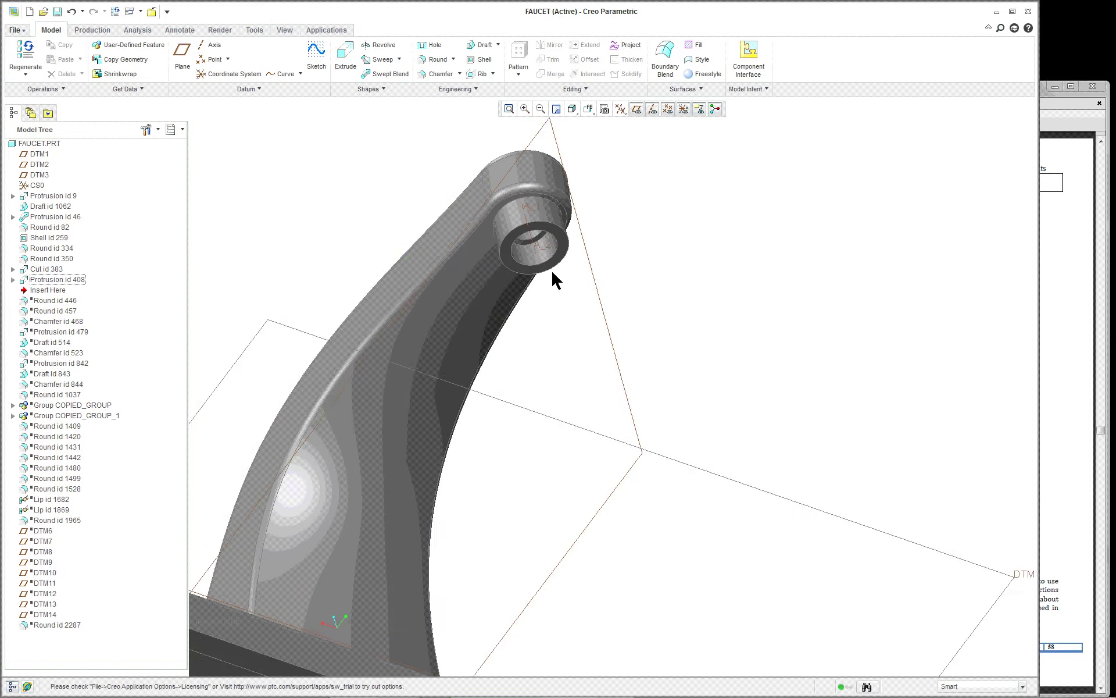
left_click(555, 250)
left_click(555, 250)
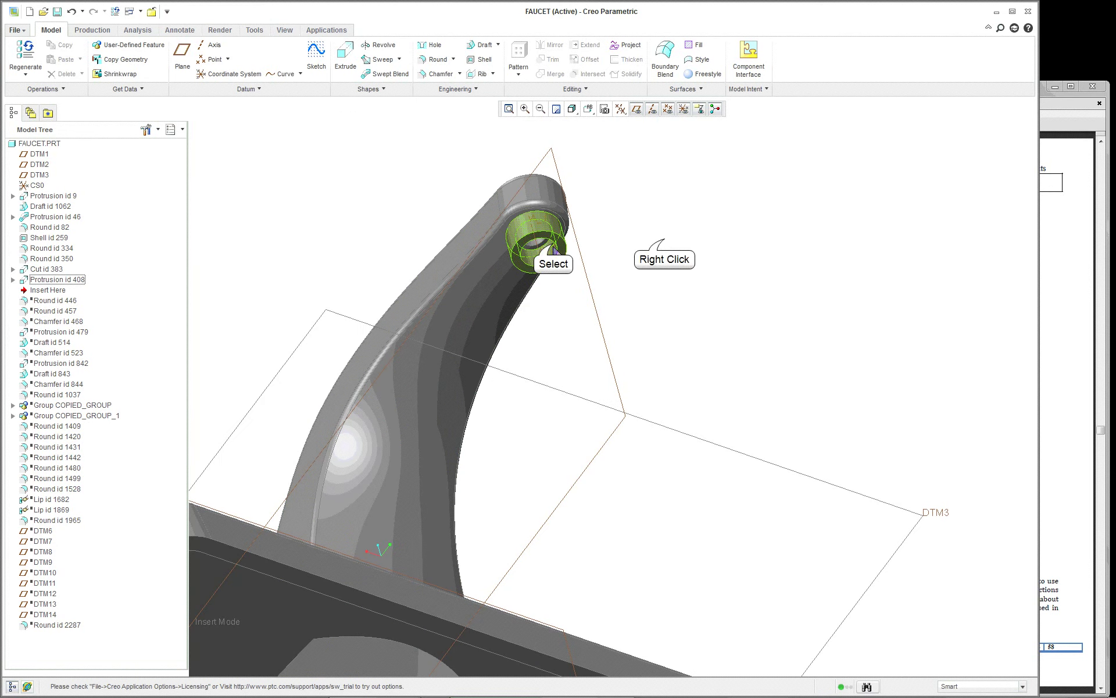
right_click(664, 240)
left_click(698, 325)
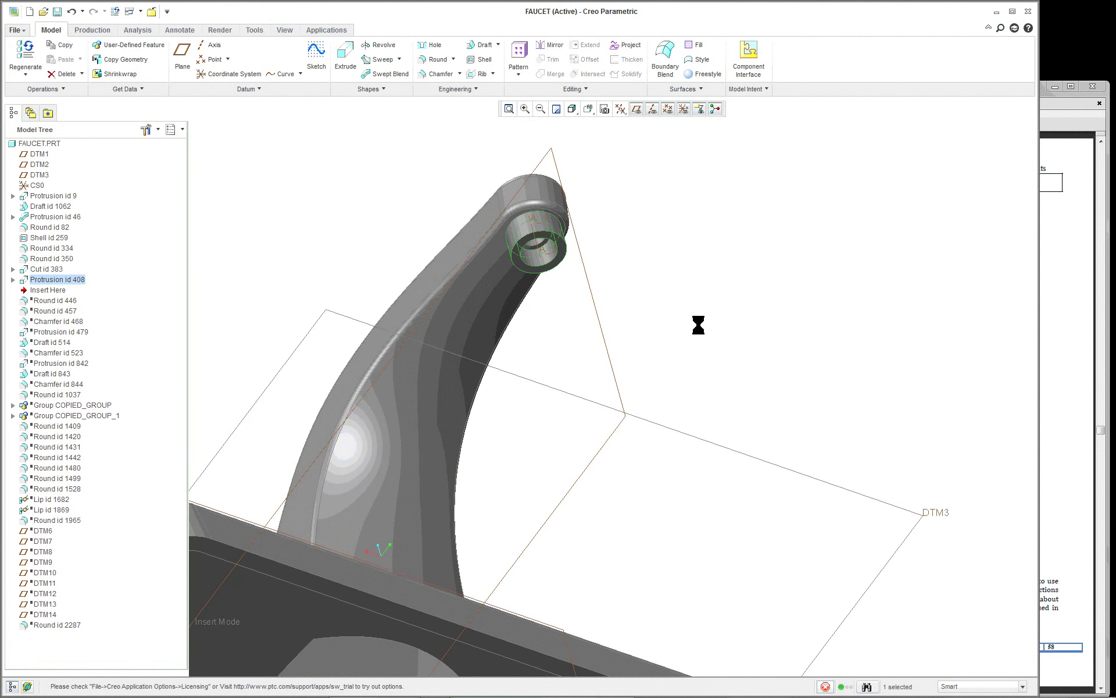
right_click(296, 186)
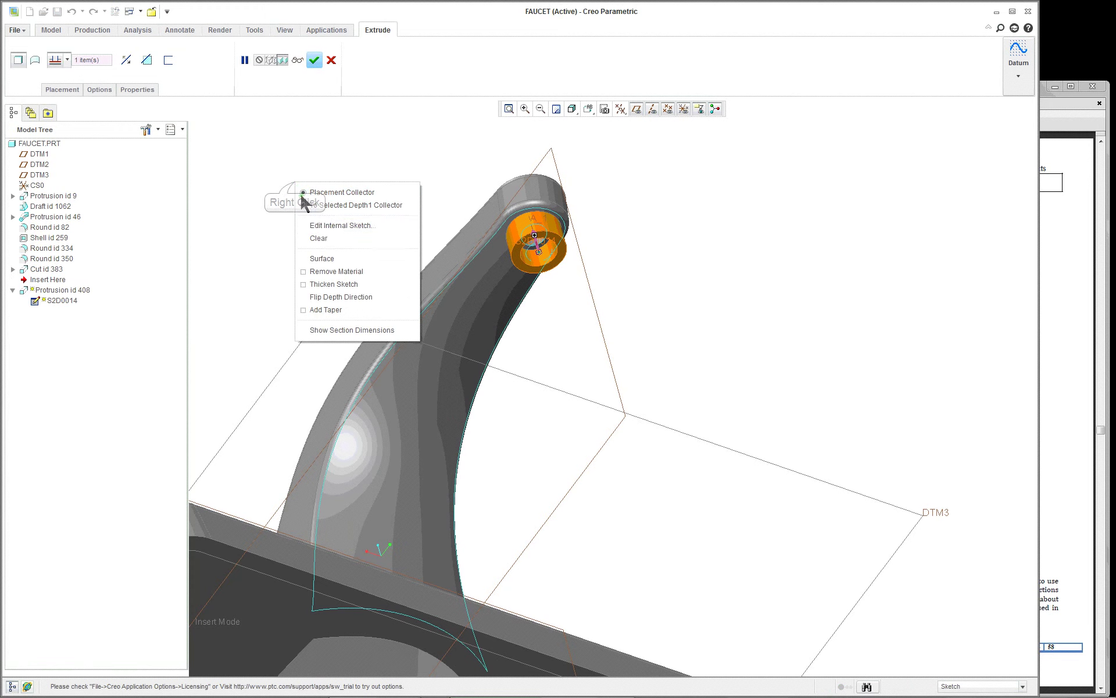
left_click(316, 220)
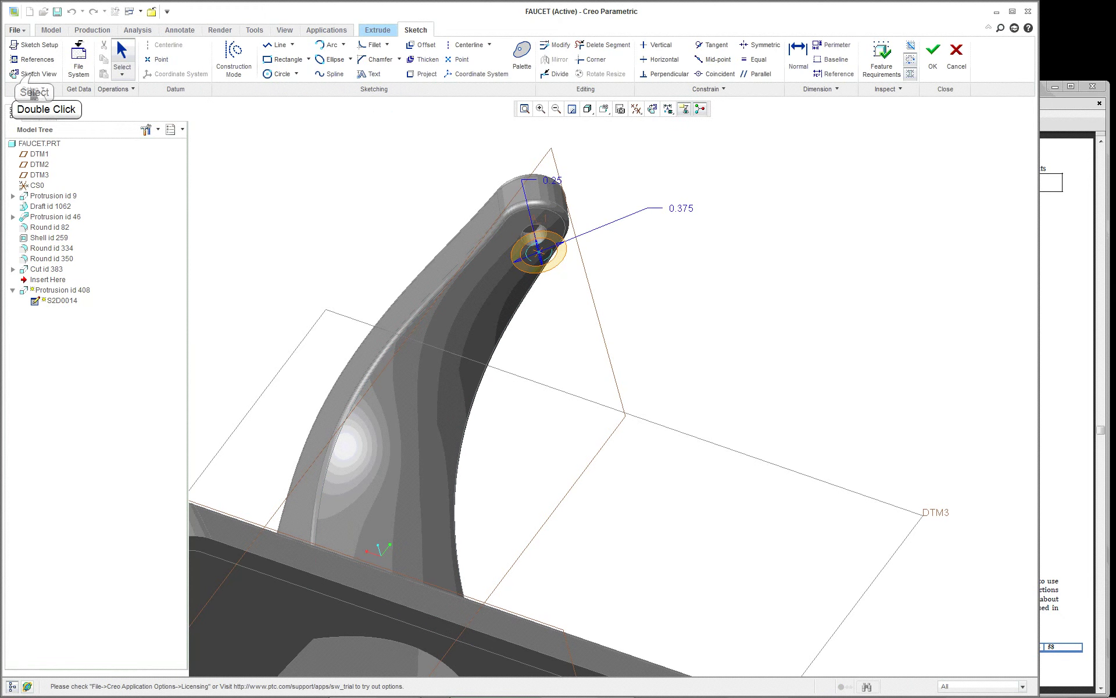
Step: Examine the nozzle sketch's two concentric circles face-on, and check from an angle how their sketch plane sits relative to the spout
left_click(34, 74)
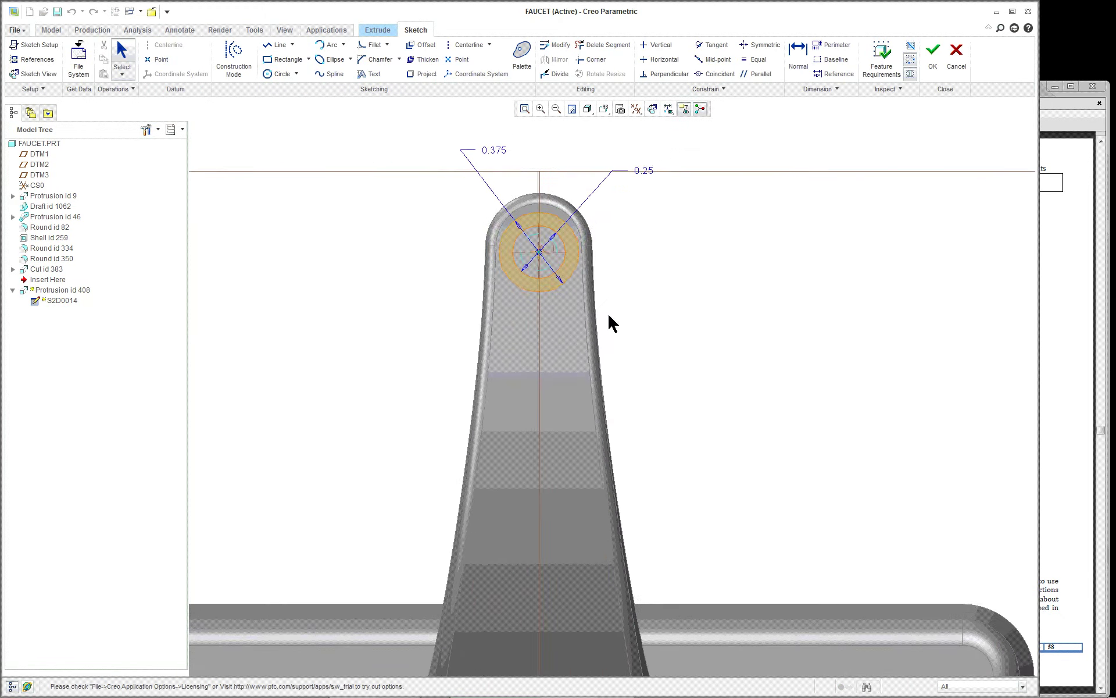
scroll(534, 262, "down", 5)
scroll(533, 262, "up", 4)
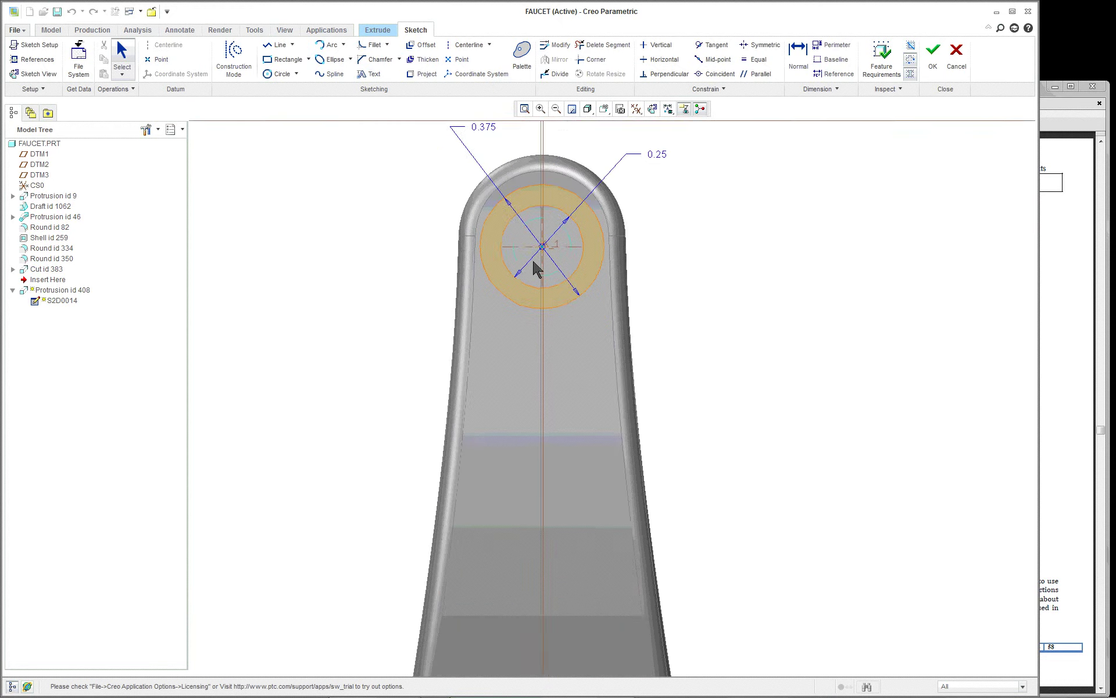
middle_click_drag(548, 259, 491, 277)
scroll(510, 268, "up", 2)
scroll(468, 286, "down", 2)
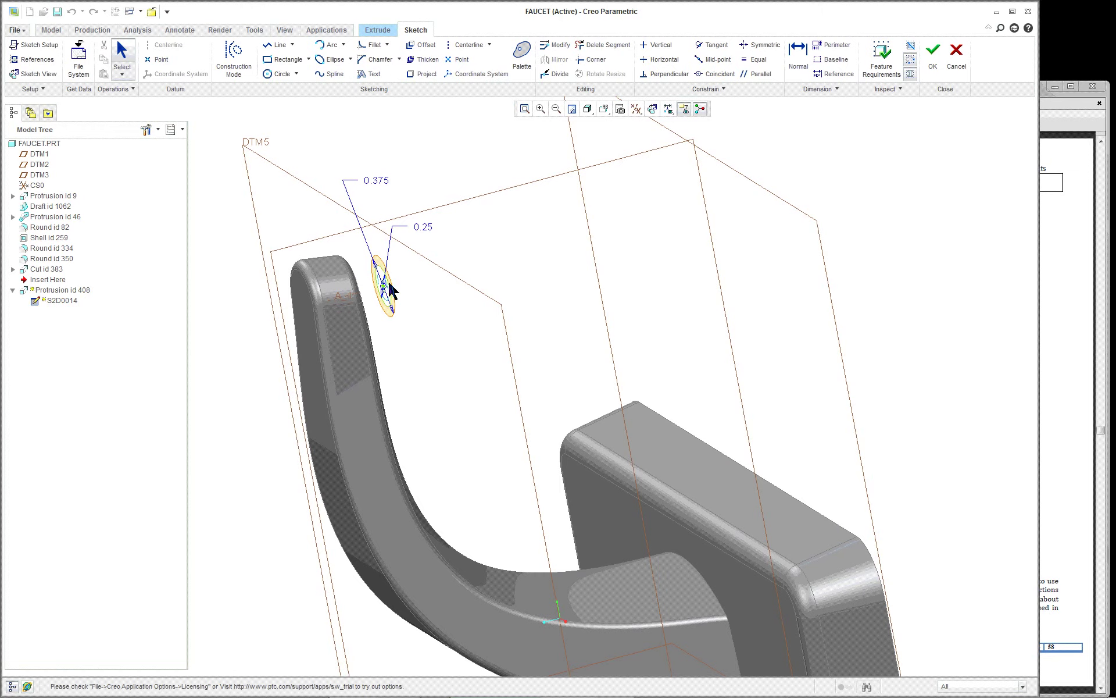
mouse_move(424, 291)
middle_mouse_down()
mouse_move(344, 302)
mouse_move(434, 290)
middle_mouse_up()
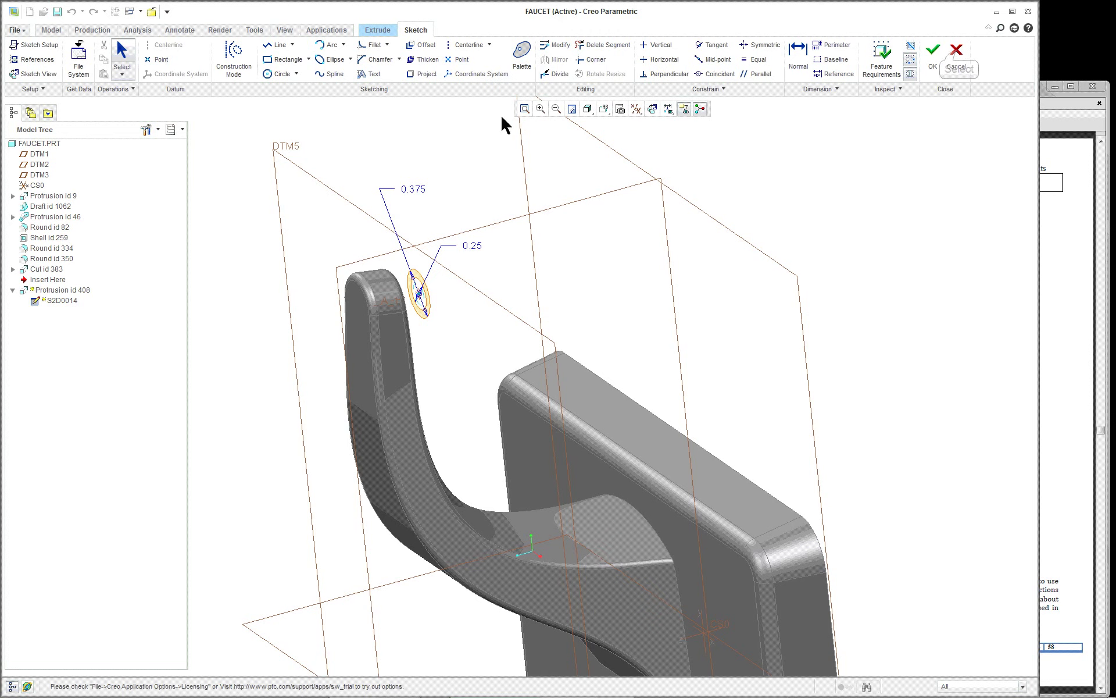
Step: Quit the nozzle sketch without saving changes and accept the extrusion's existing definition
left_click(956, 53)
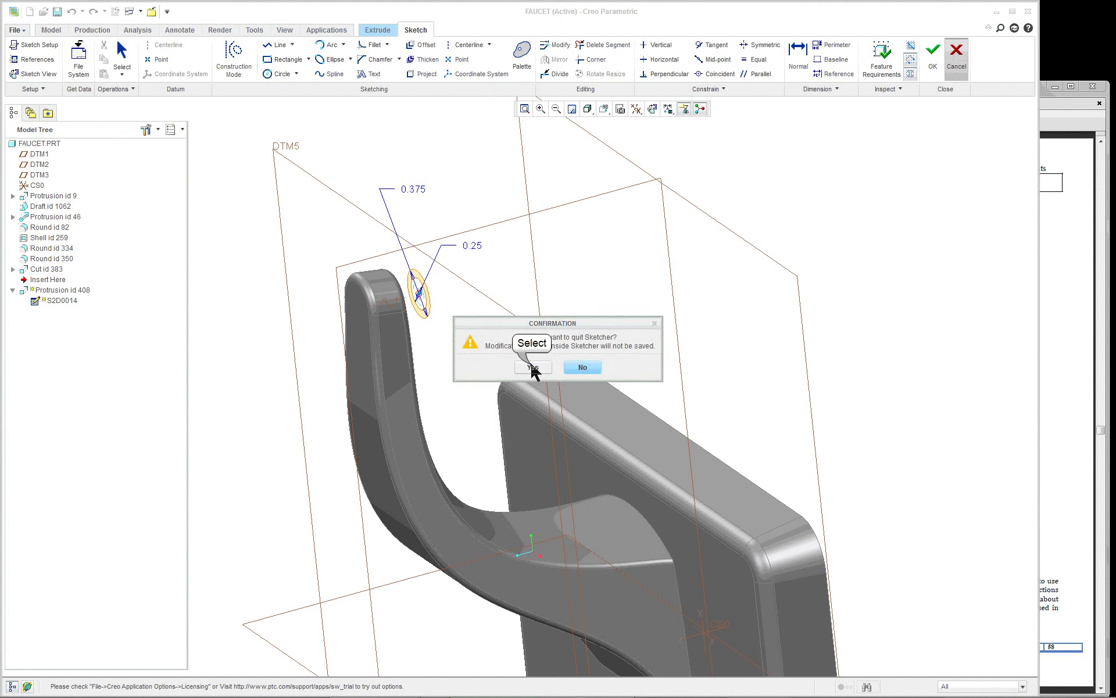
left_click(533, 367)
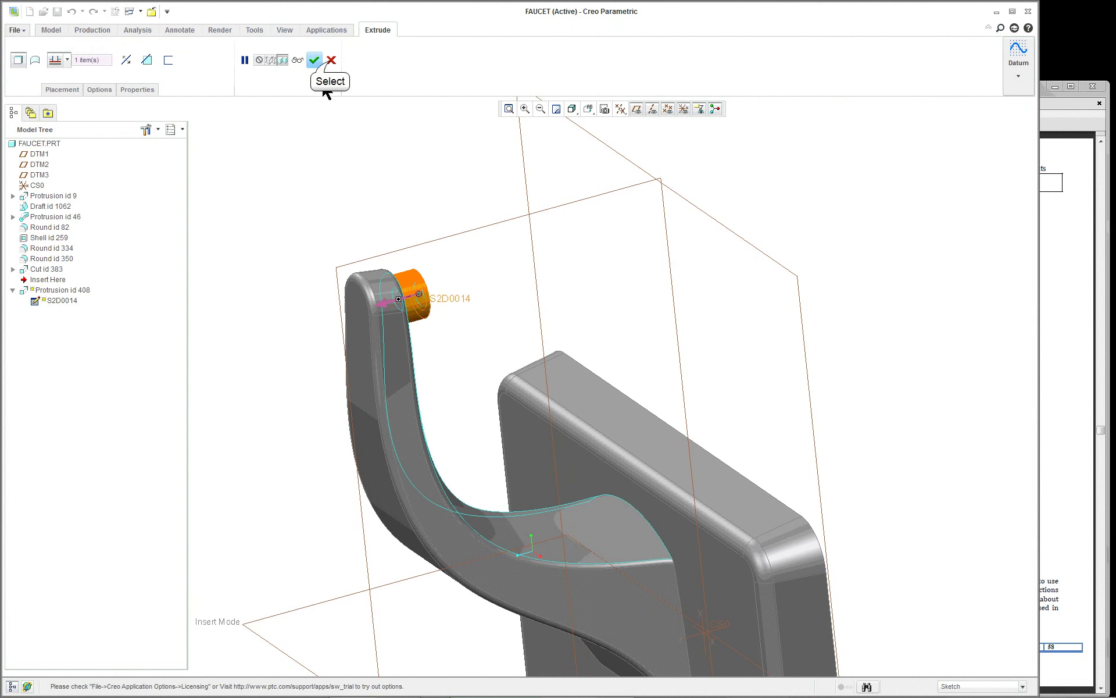
left_click(314, 59)
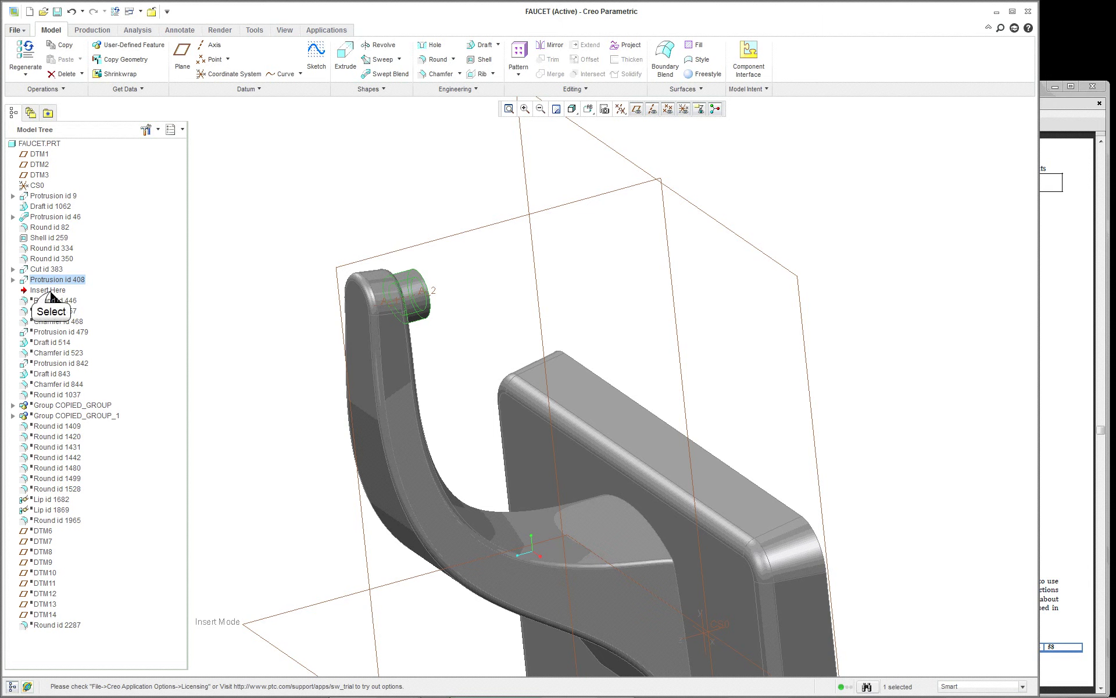
Step: Advance the insertion point past Round id 457 and Chamfer id 468, inspecting the nozzle's rounded and chamfered edges
left_click_drag(50, 292, 50, 311)
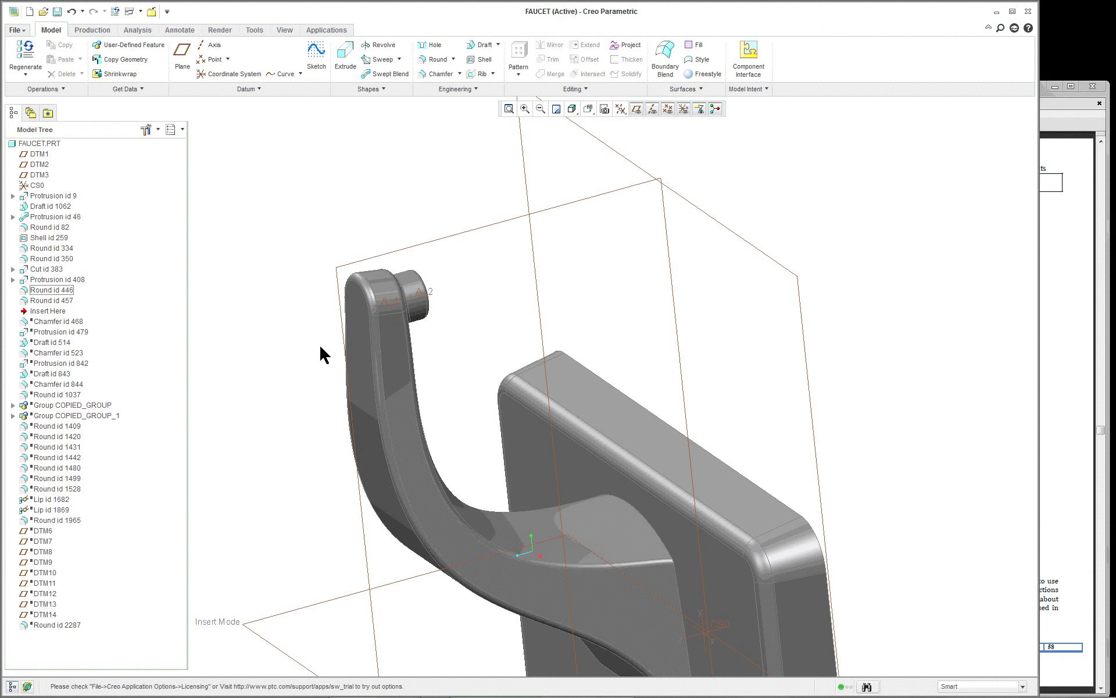
middle_click_drag(337, 349, 262, 365)
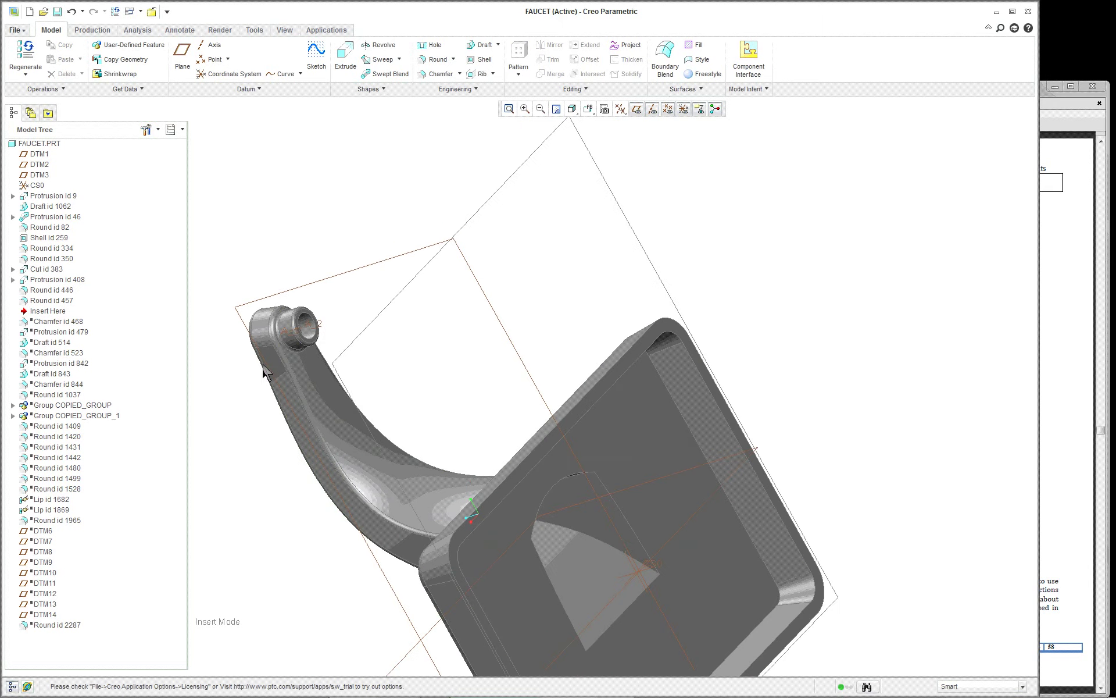
left_click_drag(47, 311, 48, 321)
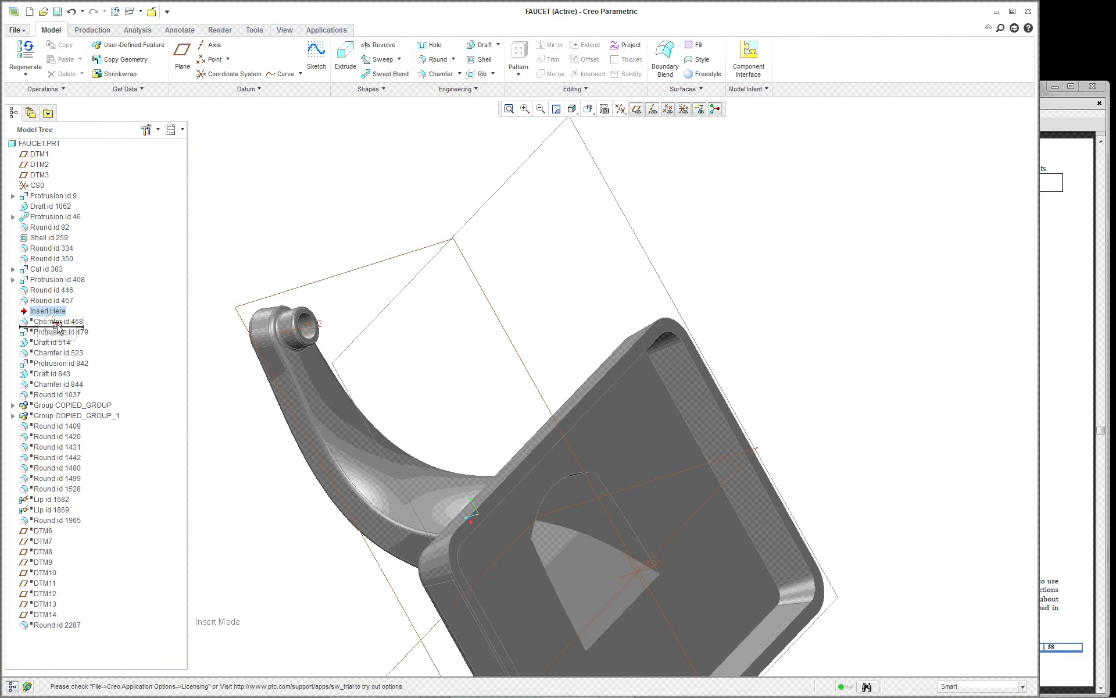
scroll(278, 332, "up", 5)
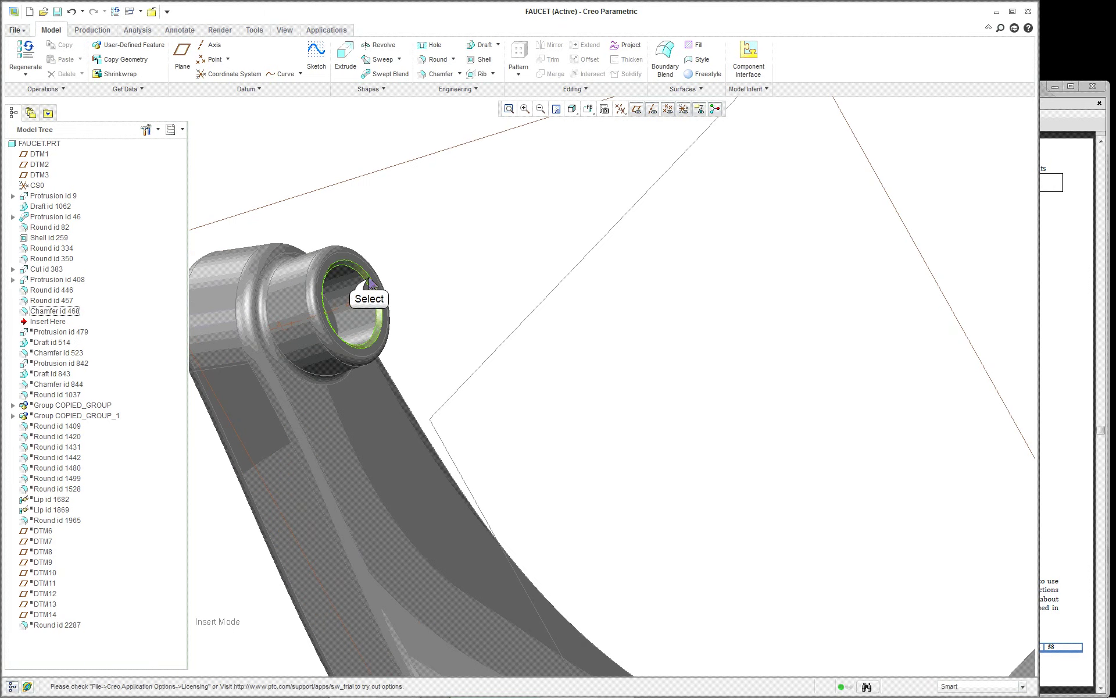
middle_click_drag(370, 283, 306, 299)
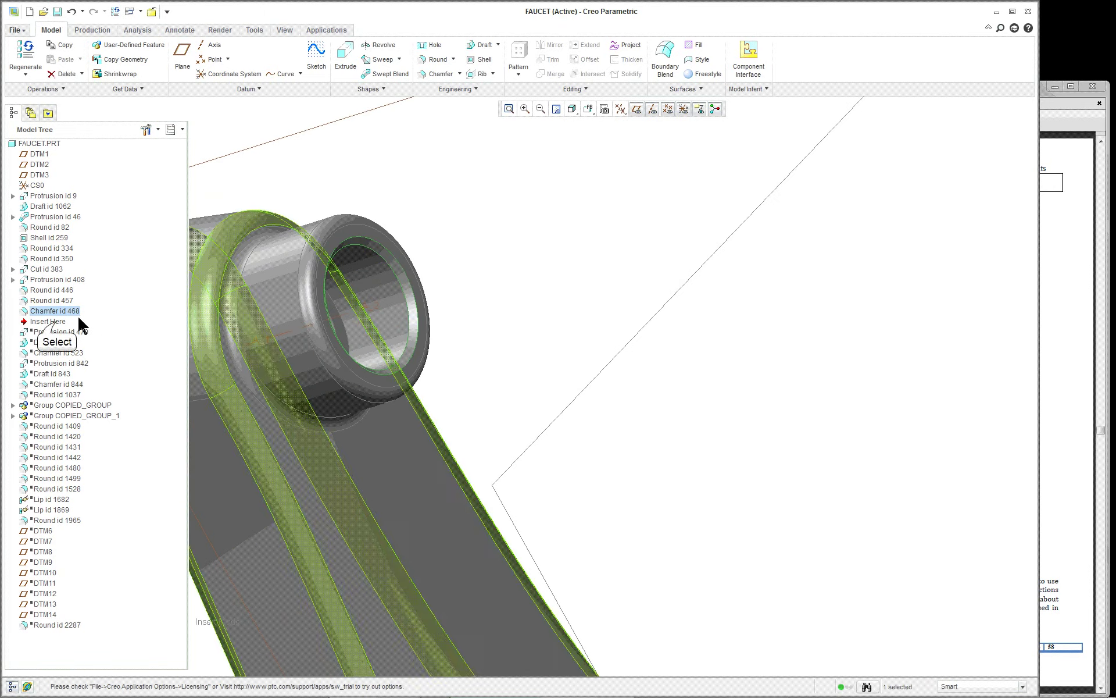
Step: Move the insertion point to just after Protrusion id 479 and examine the hollow cylindrical boss inside the base's underside
left_click(57, 321)
left_click_drag(56, 322, 73, 332)
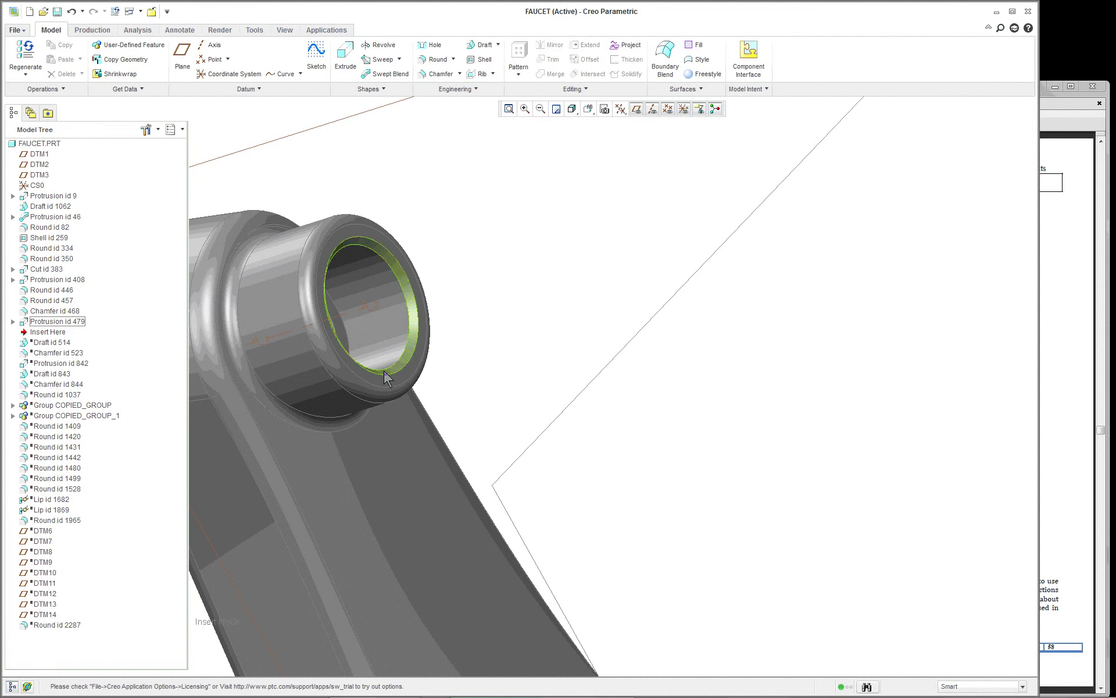
scroll(386, 376, "down", 3)
scroll(384, 372, "up", 9)
scroll(404, 413, "down", 7)
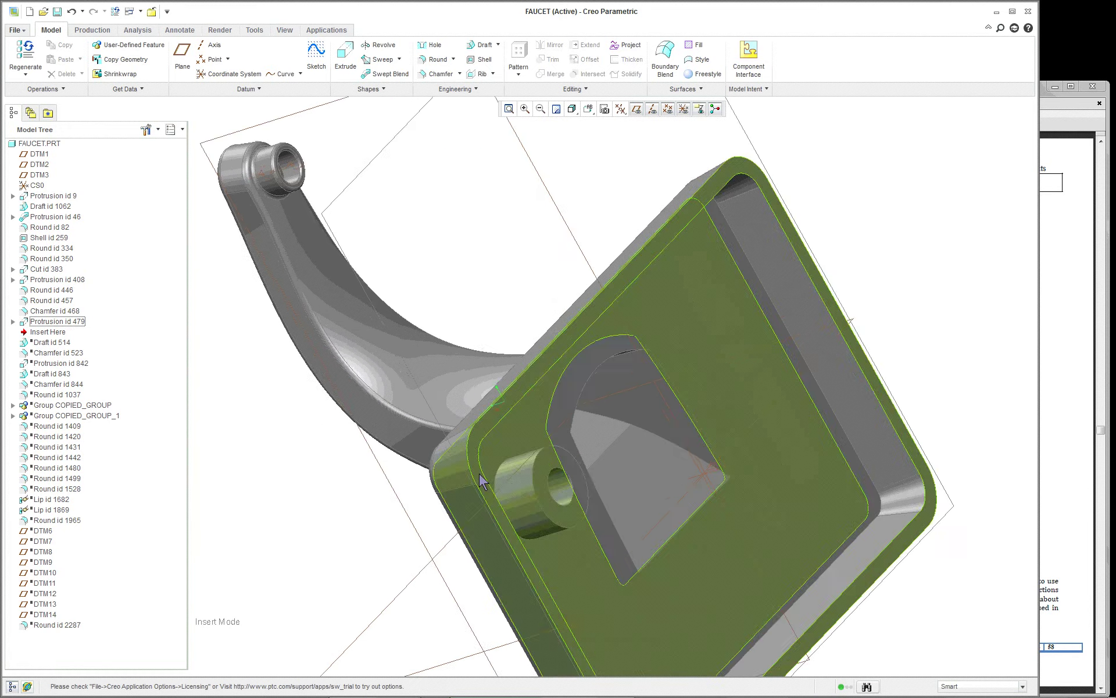
scroll(549, 505, "up", 4)
scroll(553, 509, "down", 4)
scroll(554, 509, "down", 5)
scroll(553, 513, "up", 4)
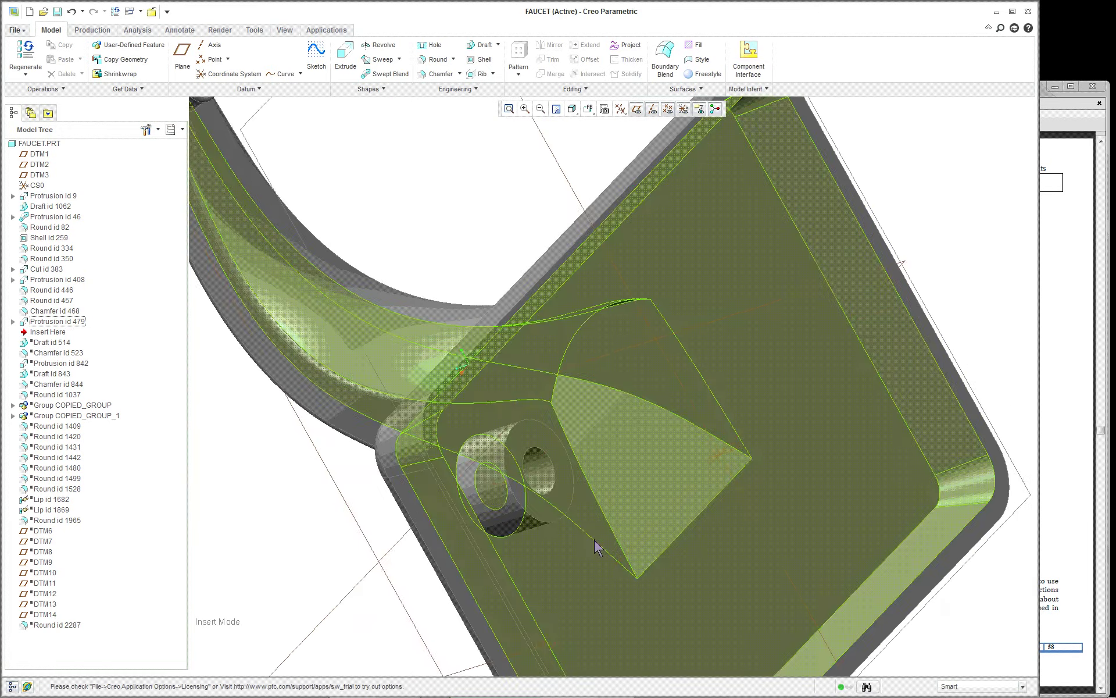
middle_click_drag(586, 546, 554, 500)
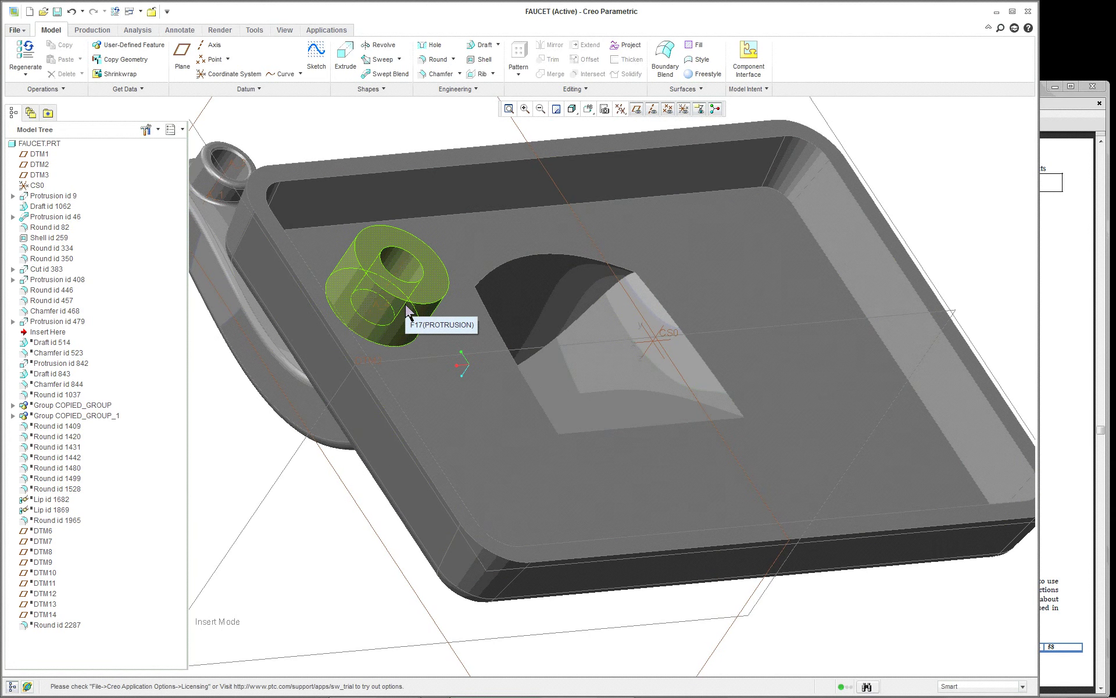
Step: Move the insertion point past Draft id 514, check the depth and taper options of Protrusion id 479, and cancel its definition
left_click_drag(53, 337, 55, 347)
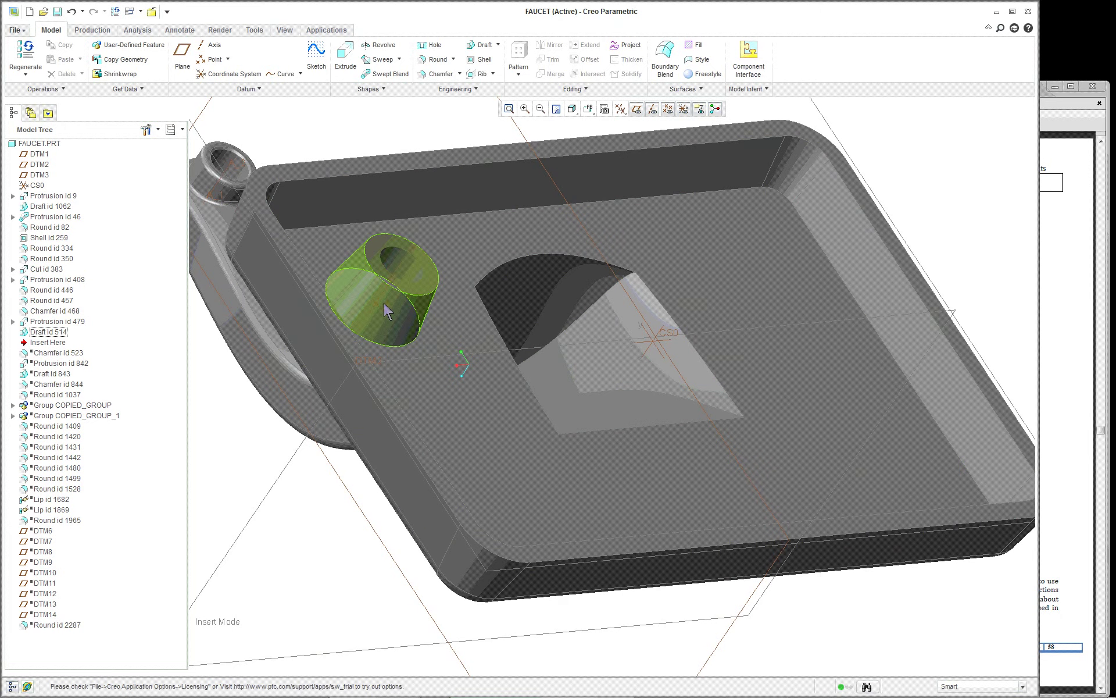
right_click(59, 324)
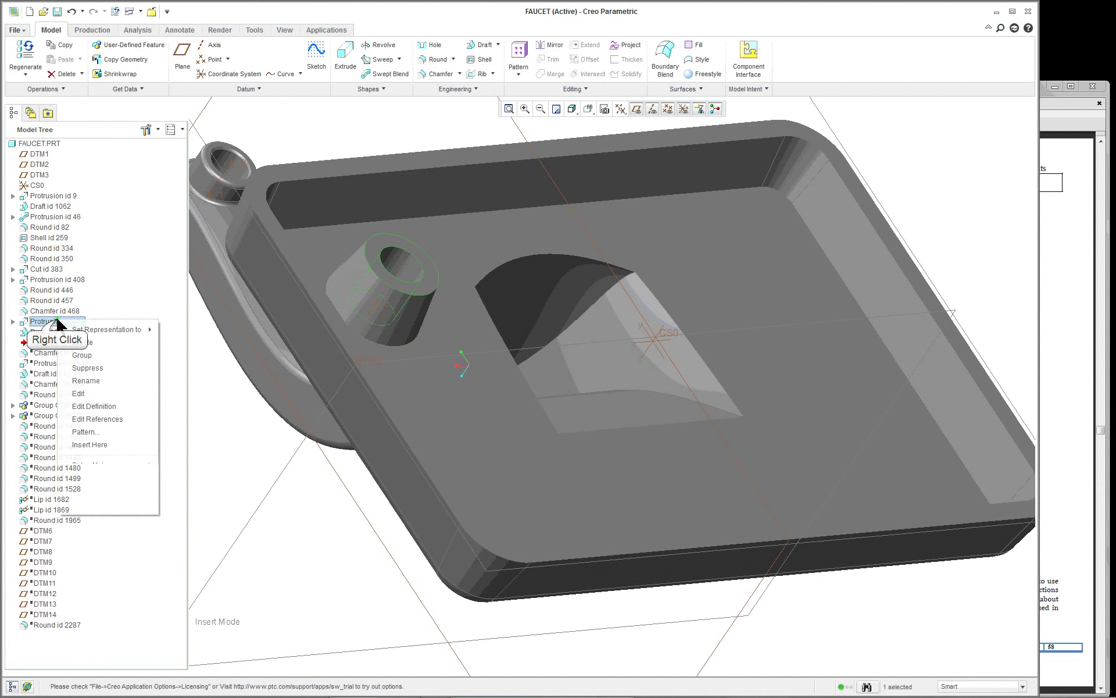
left_click(90, 405)
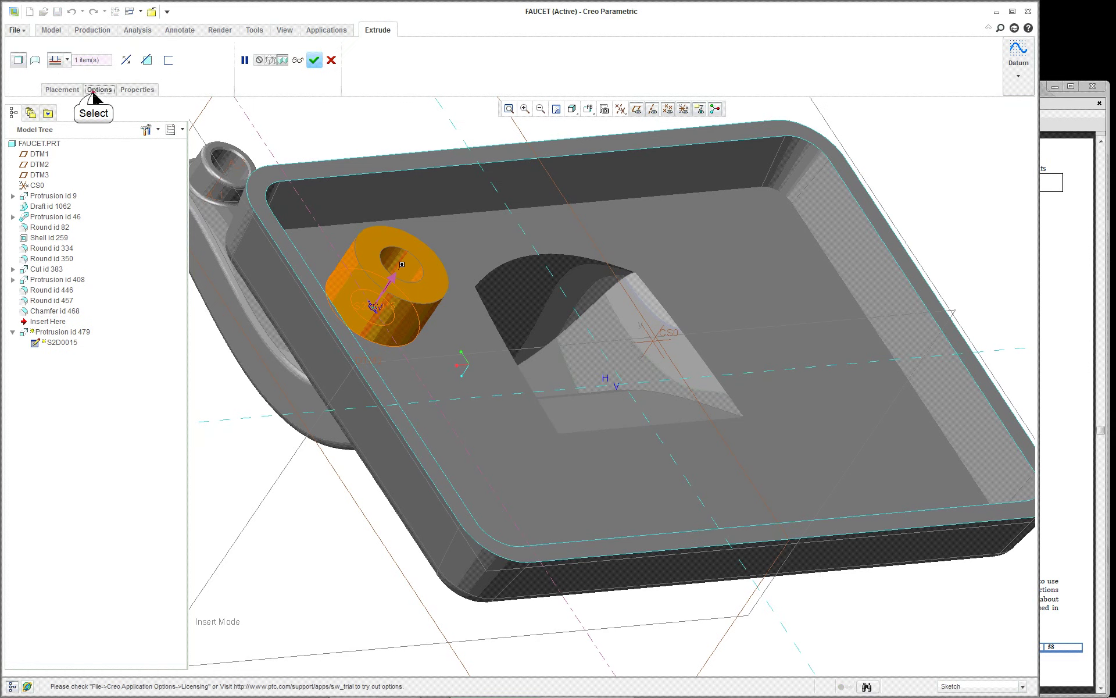
left_click(97, 90)
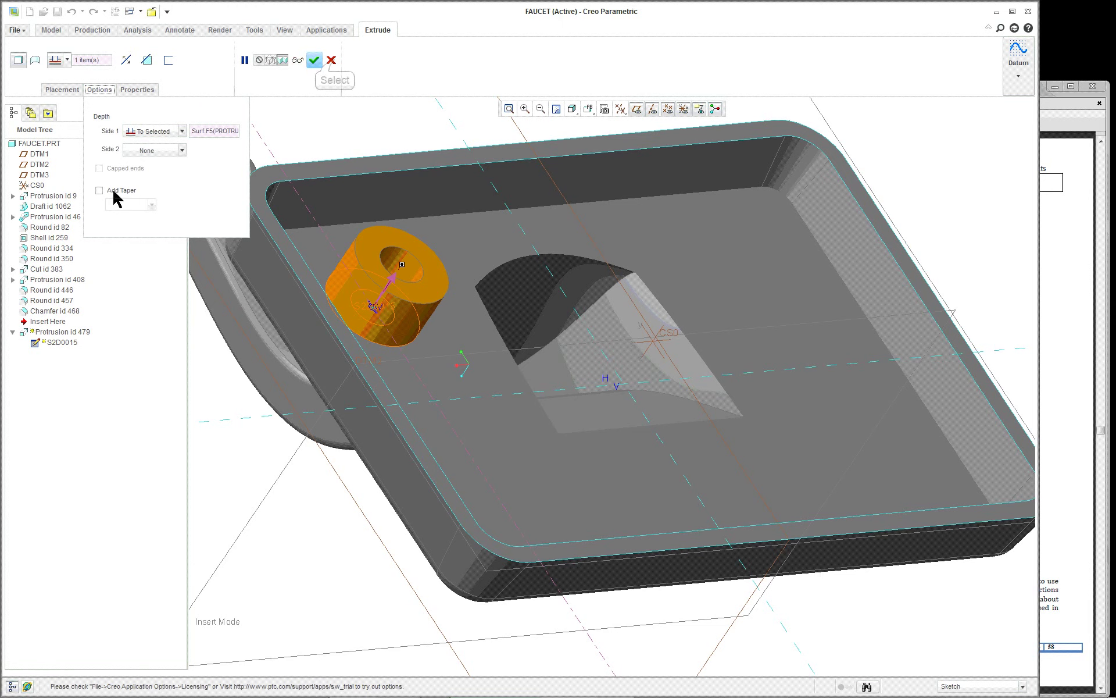
left_click(332, 61)
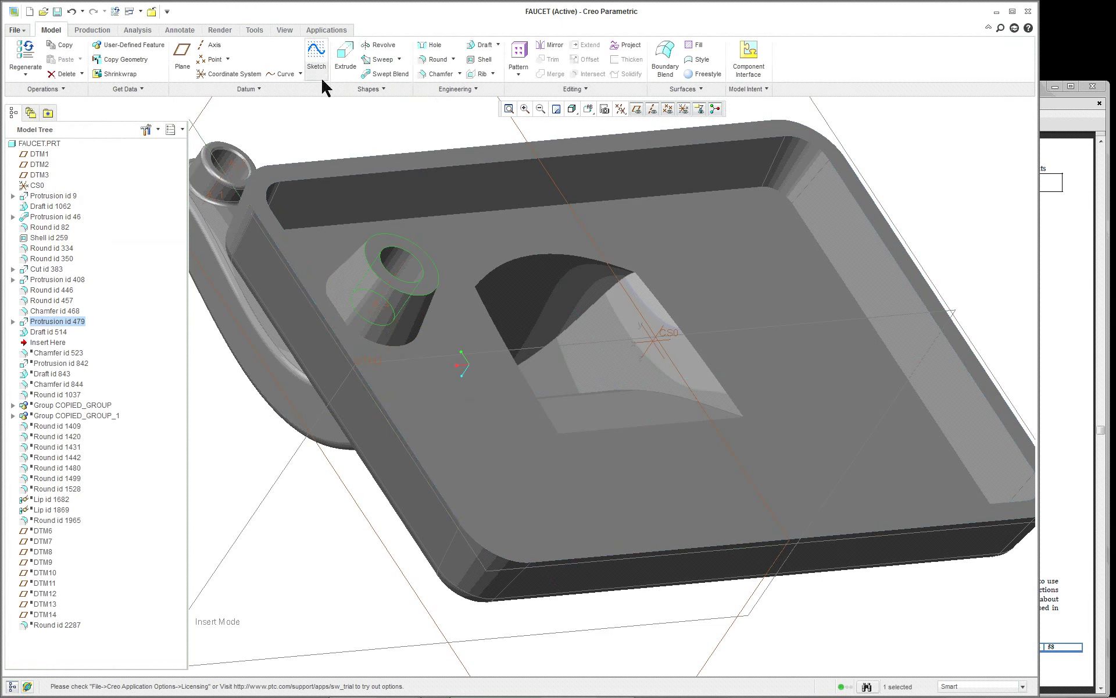
Step: Review the faucet part's modification history and close the report
left_click(256, 31)
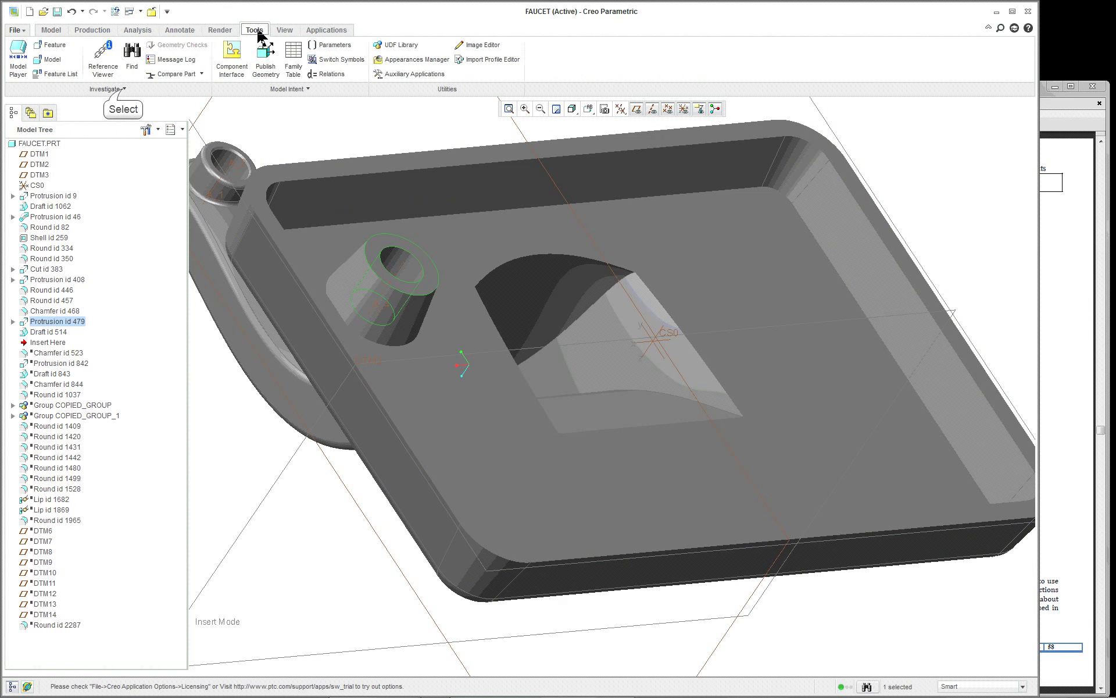
left_click(124, 89)
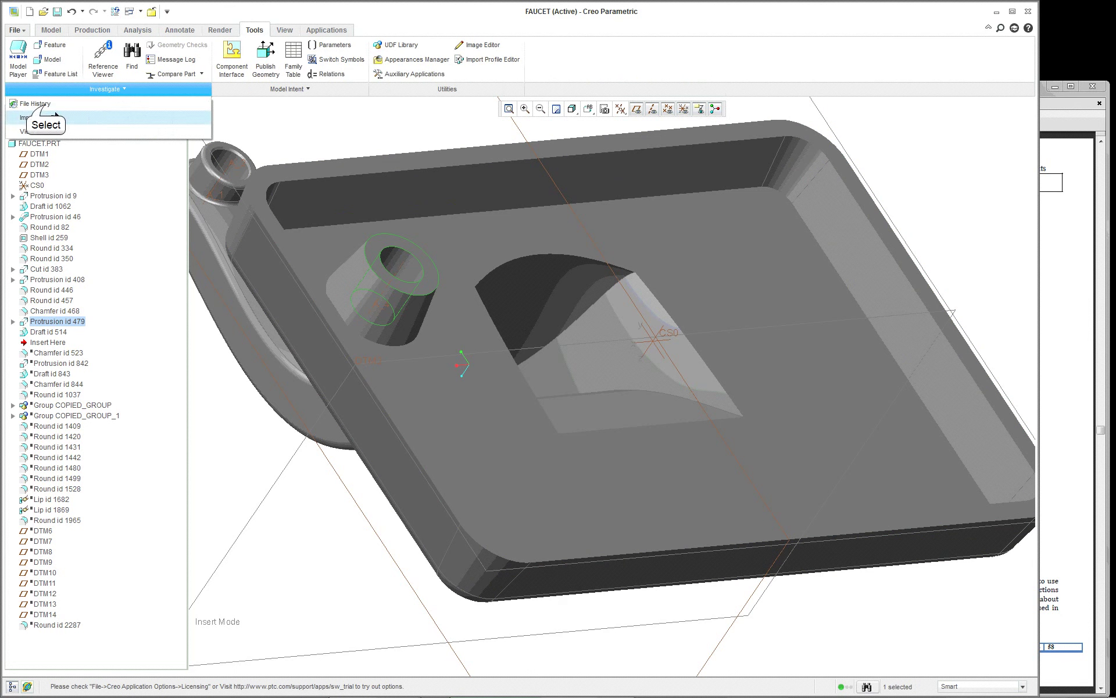
left_click(44, 103)
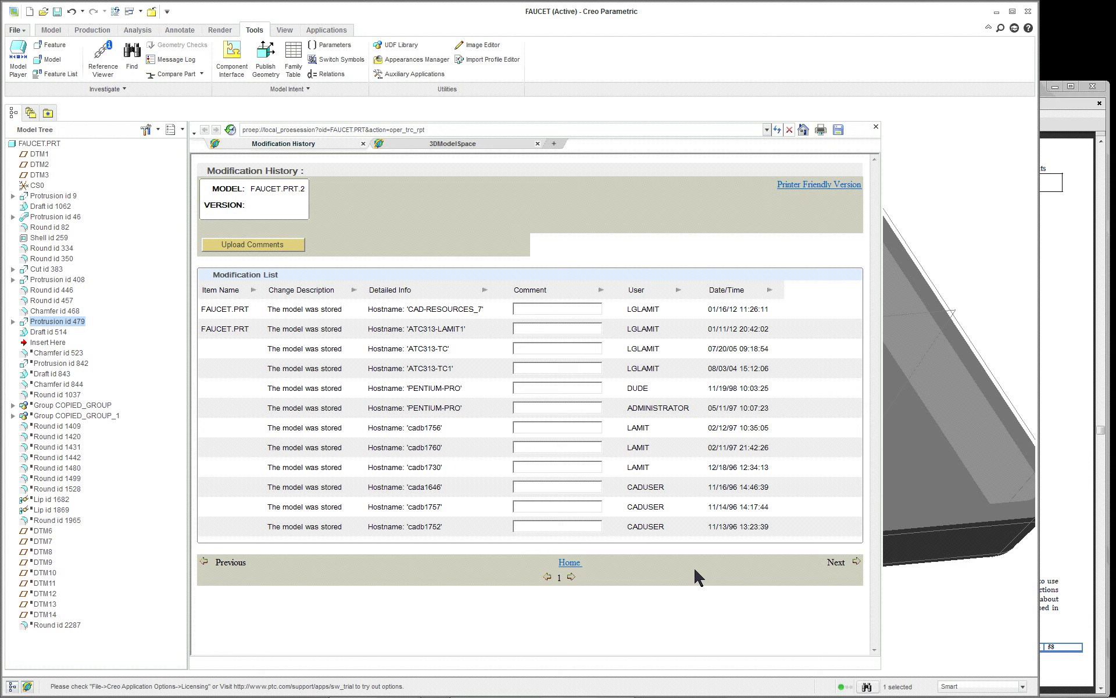
left_click(875, 127)
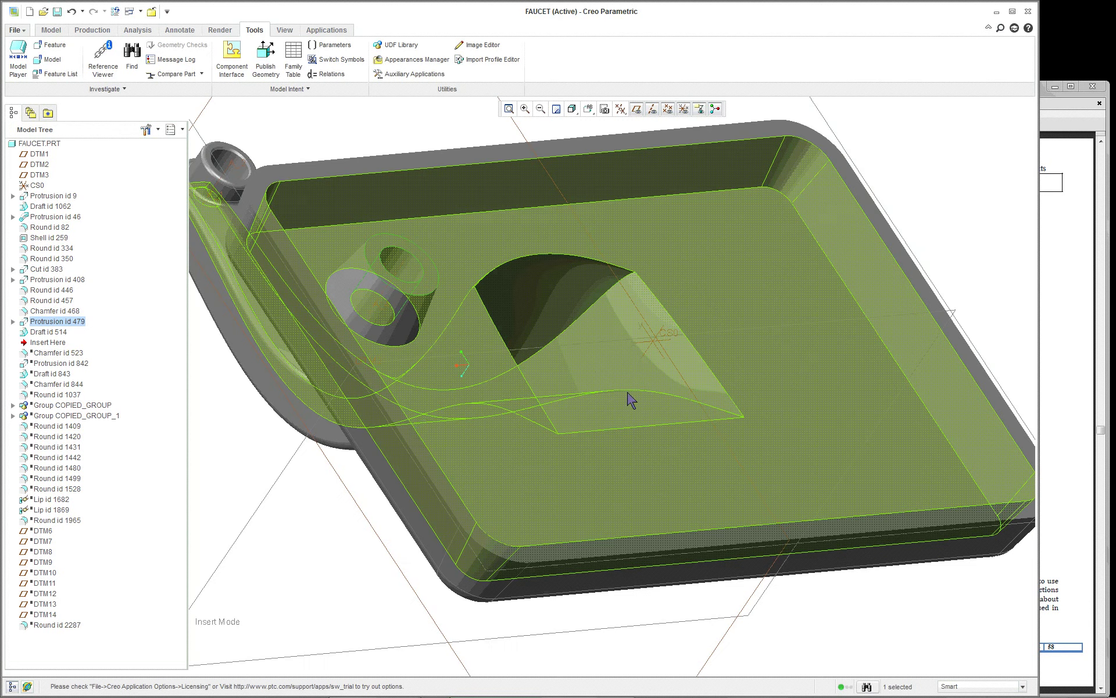
Step: Move the insertion point to just after Round id 1037 and list the features inside Group COPIED_GROUP
left_click(48, 343)
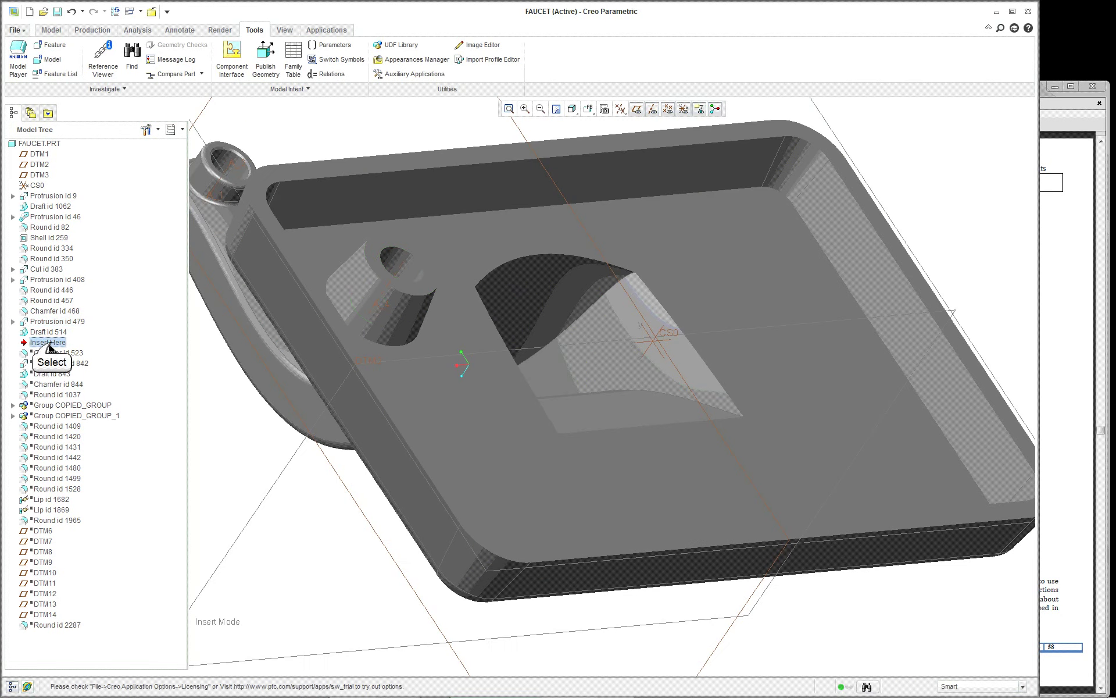
left_click_drag(51, 345, 64, 396)
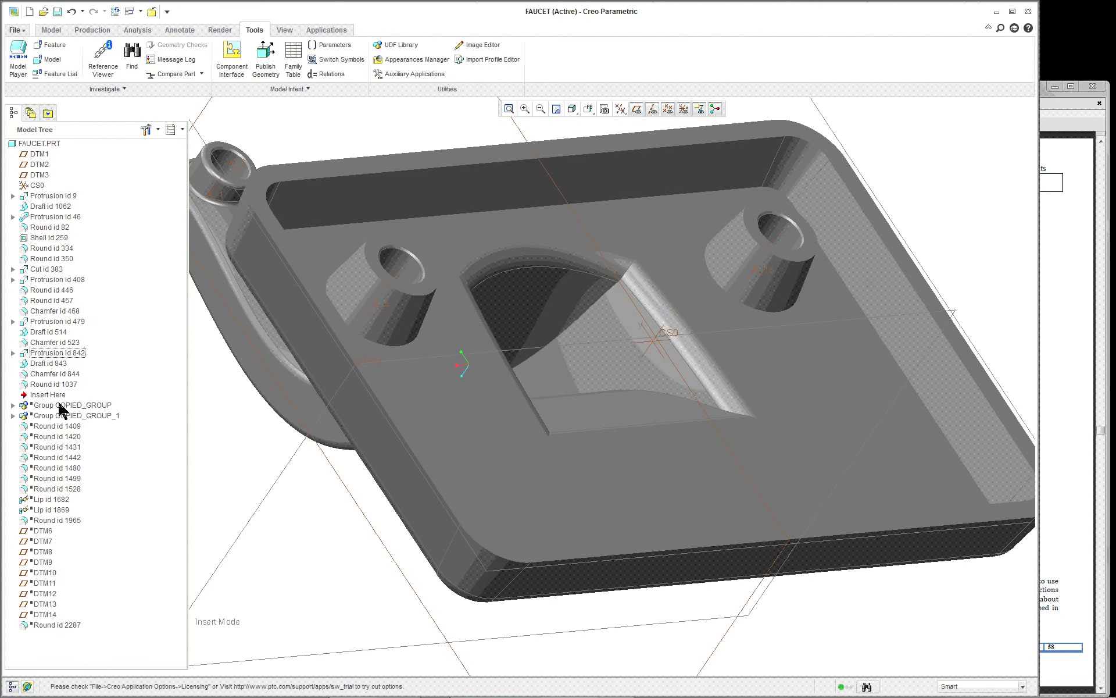
left_click(13, 405)
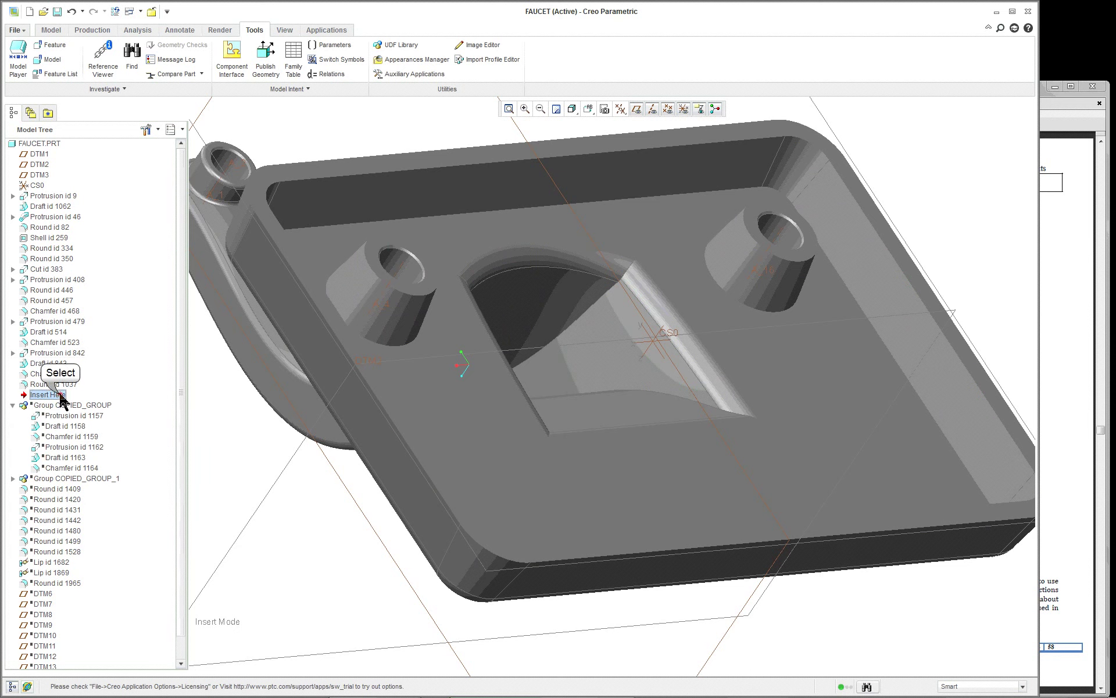
Step: Advance the insertion point past both copied groups to just after Round id 1528, inspecting the bosses and their rounded bases
left_click_drag(58, 395, 67, 472)
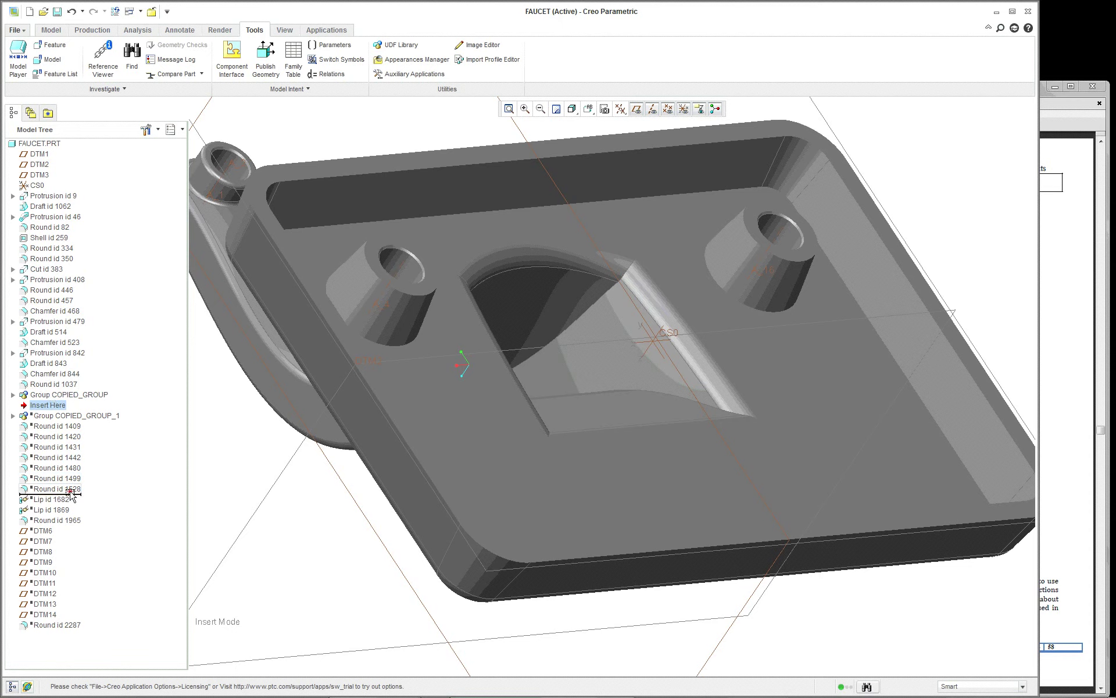
left_click_drag(81, 494, 82, 494)
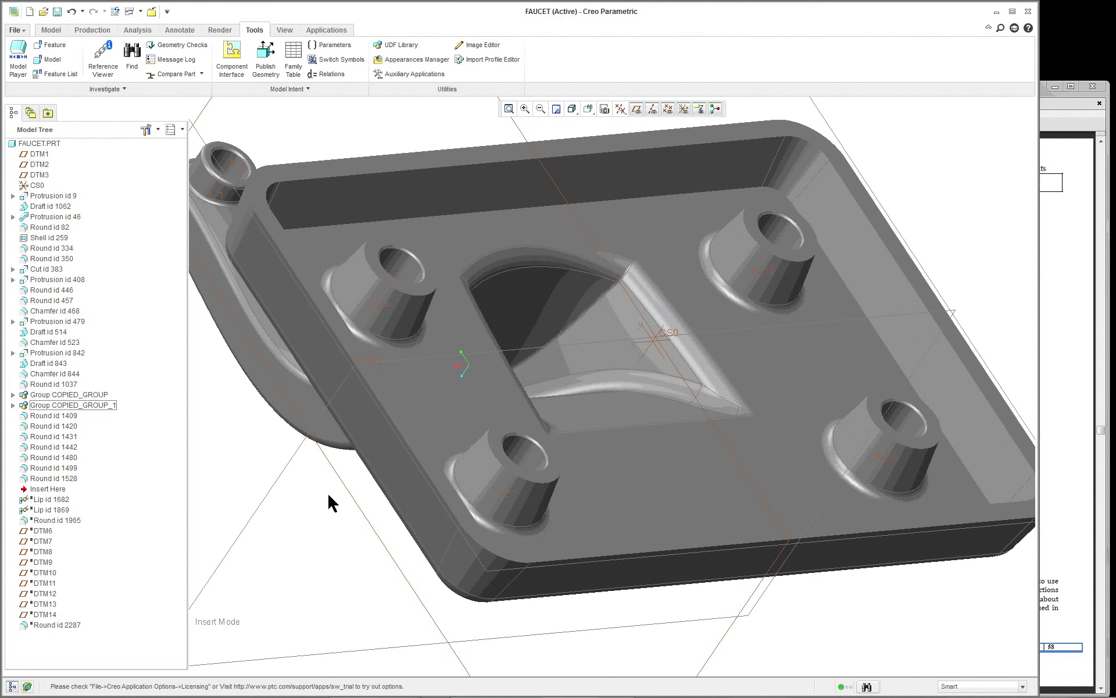
scroll(435, 508, "down", 3)
scroll(435, 508, "up", 8)
middle_click_drag(435, 508, 472, 503)
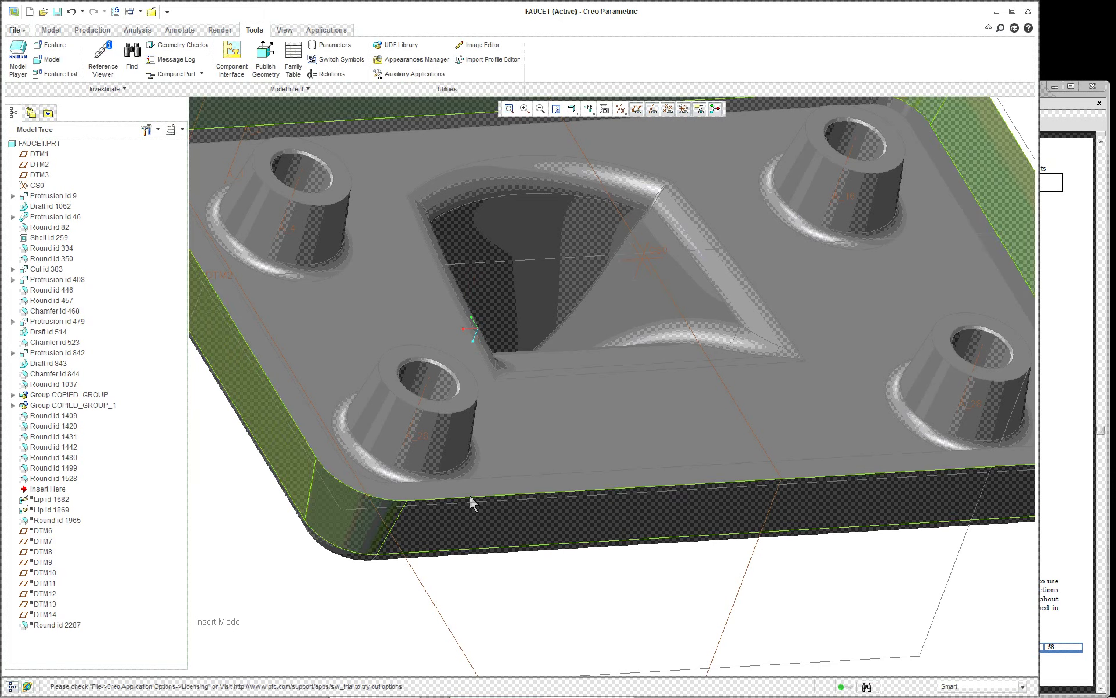
Step: Move the insertion point to just after Lip id 1682 and examine the lip around the base's rim
left_click_drag(50, 493, 53, 504)
scroll(514, 544, "up", 2)
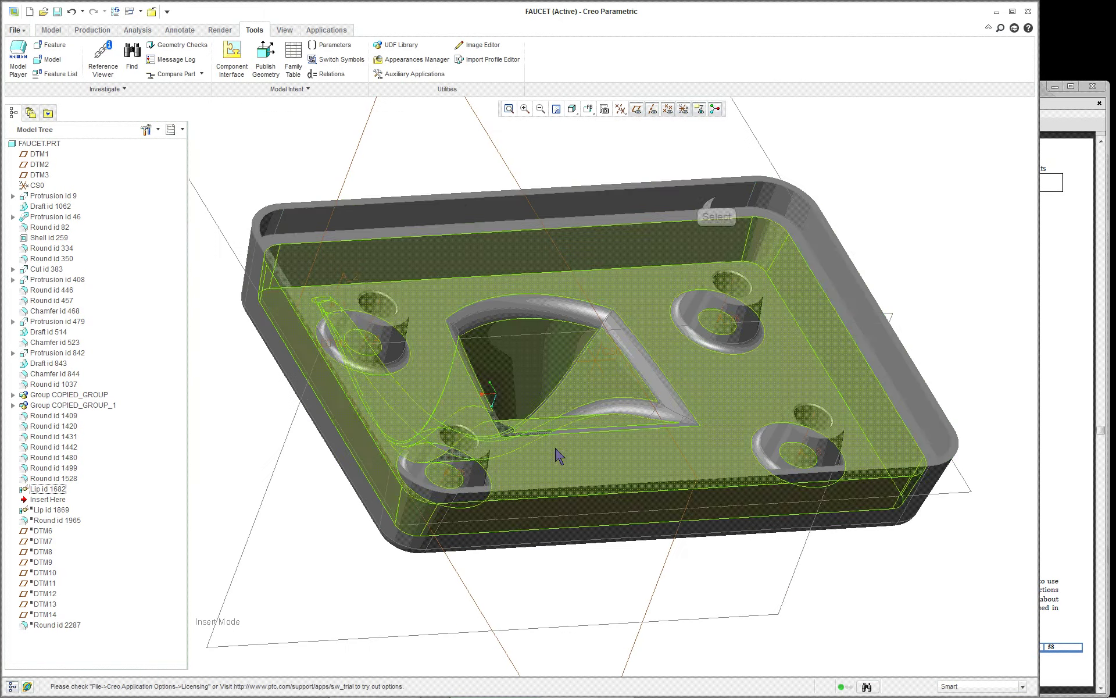
left_click(734, 231)
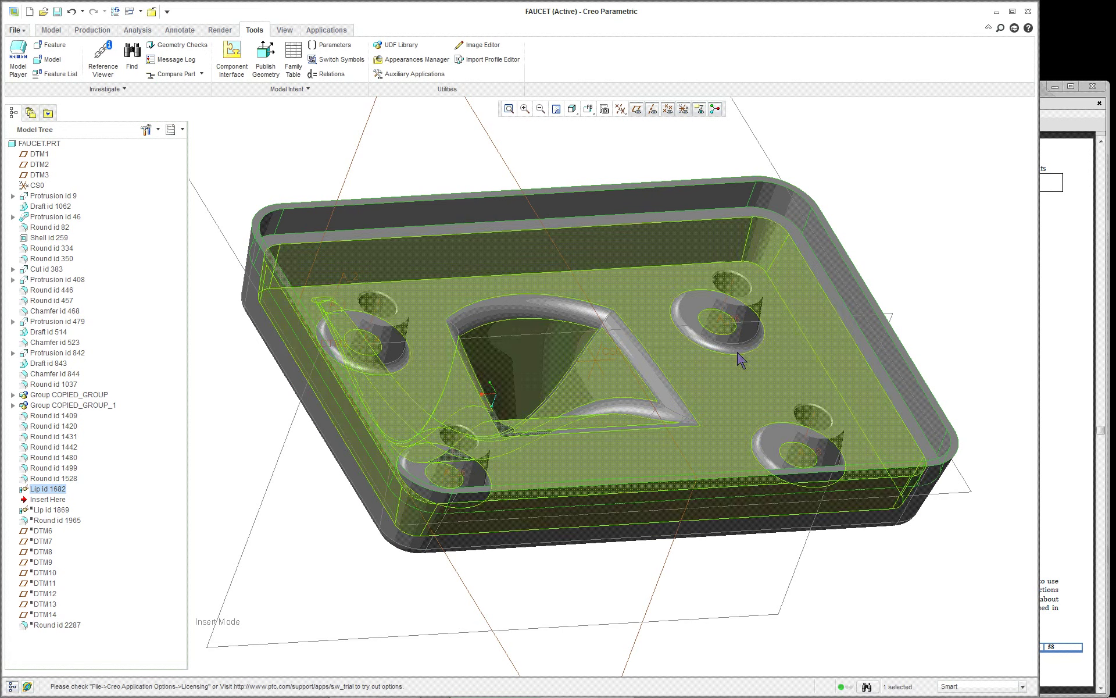
right_click(53, 500)
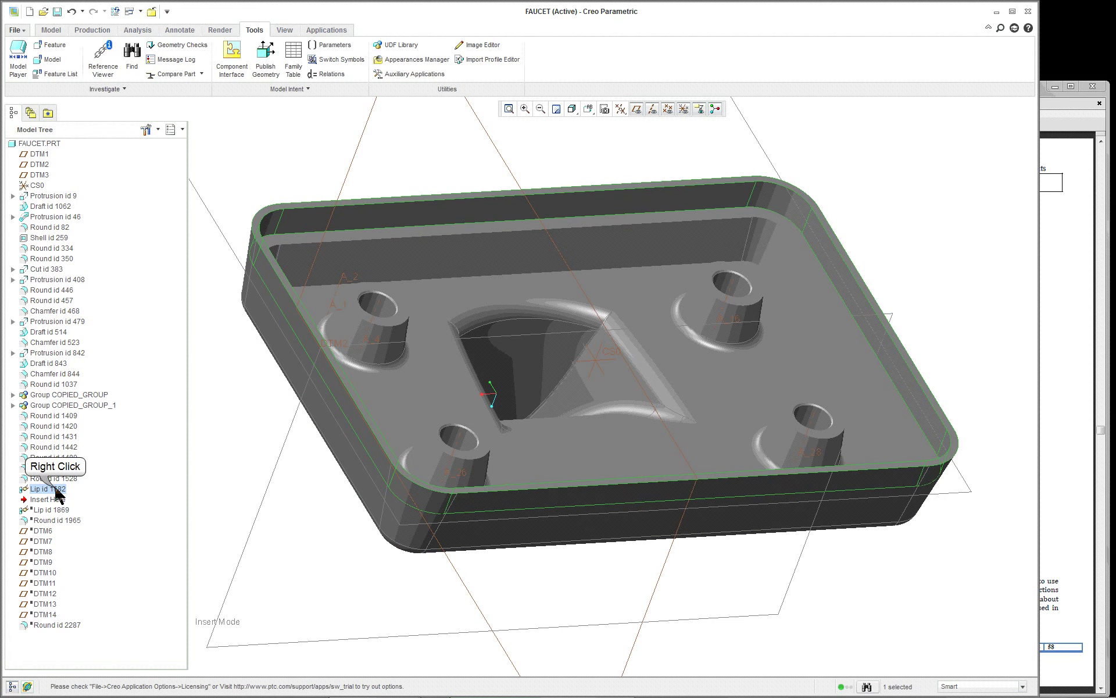
left_click(97, 574)
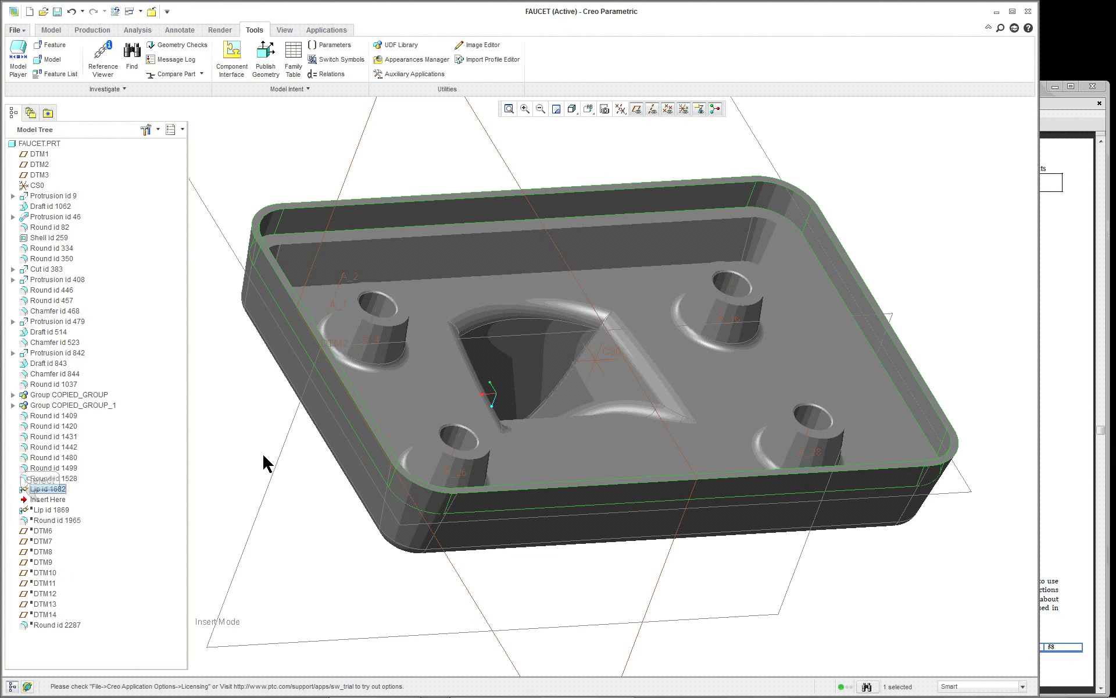
Step: Move the insertion point past Lip id 1869 and inspect the ledge inside the base's rim
left_click(41, 499)
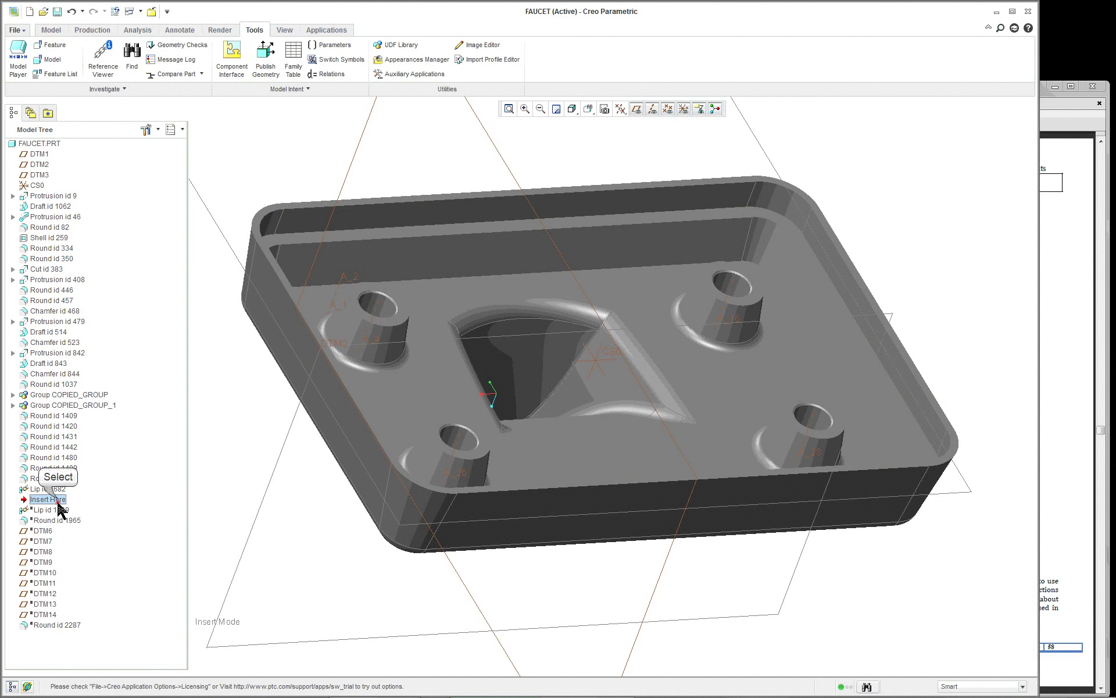
left_click_drag(57, 503, 57, 511)
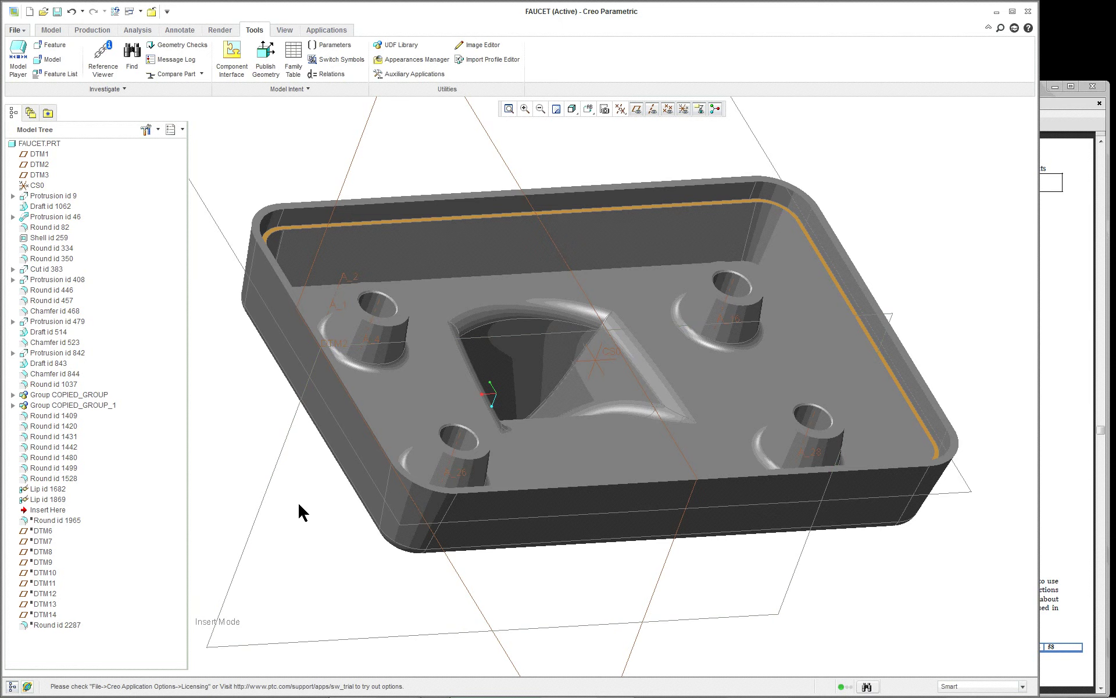
middle_click_drag(298, 501, 297, 494)
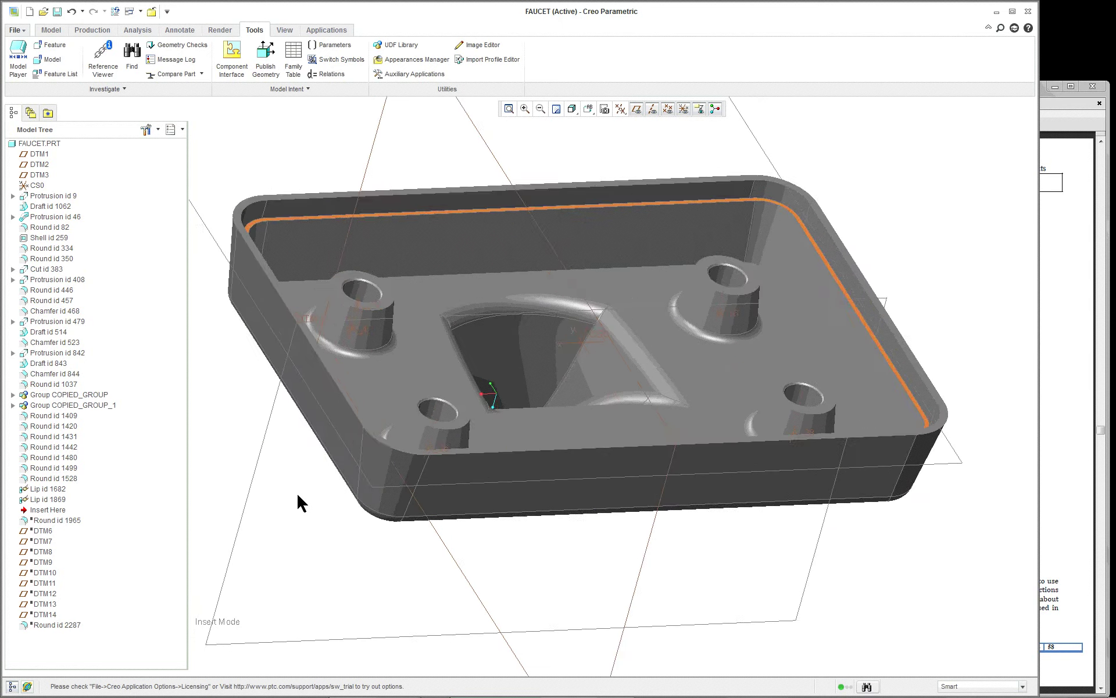
scroll(297, 494, "down", 2)
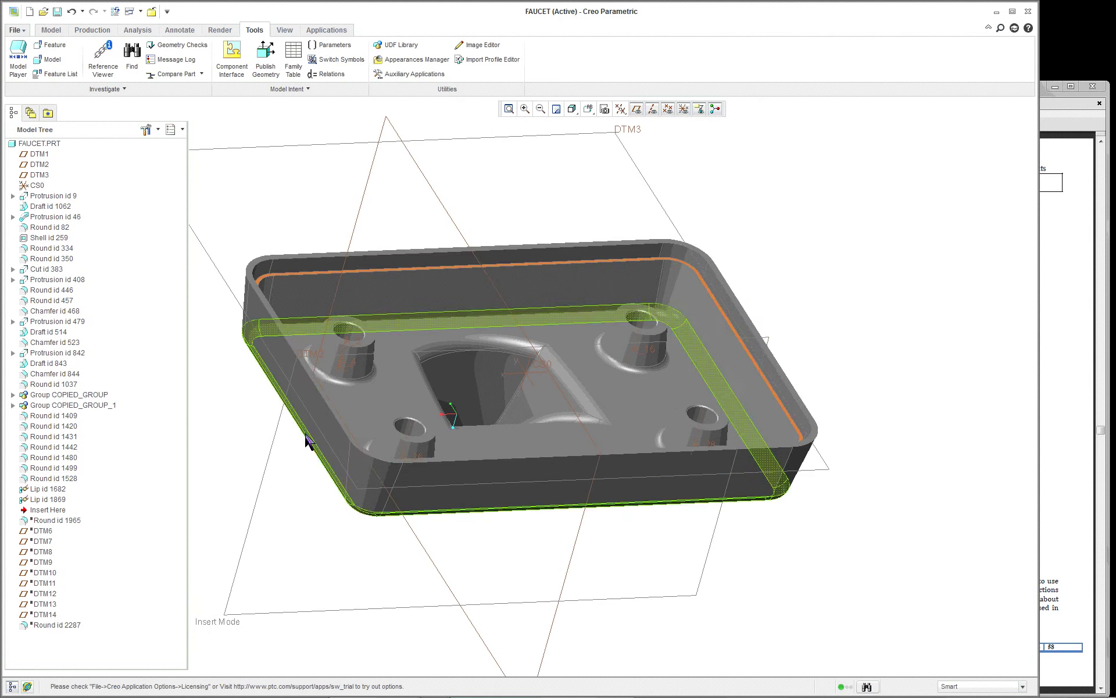
Step: Advance the insertion point past Round id 1965 and the datum planes to the end of the model, after Round id 2287
left_click(57, 511)
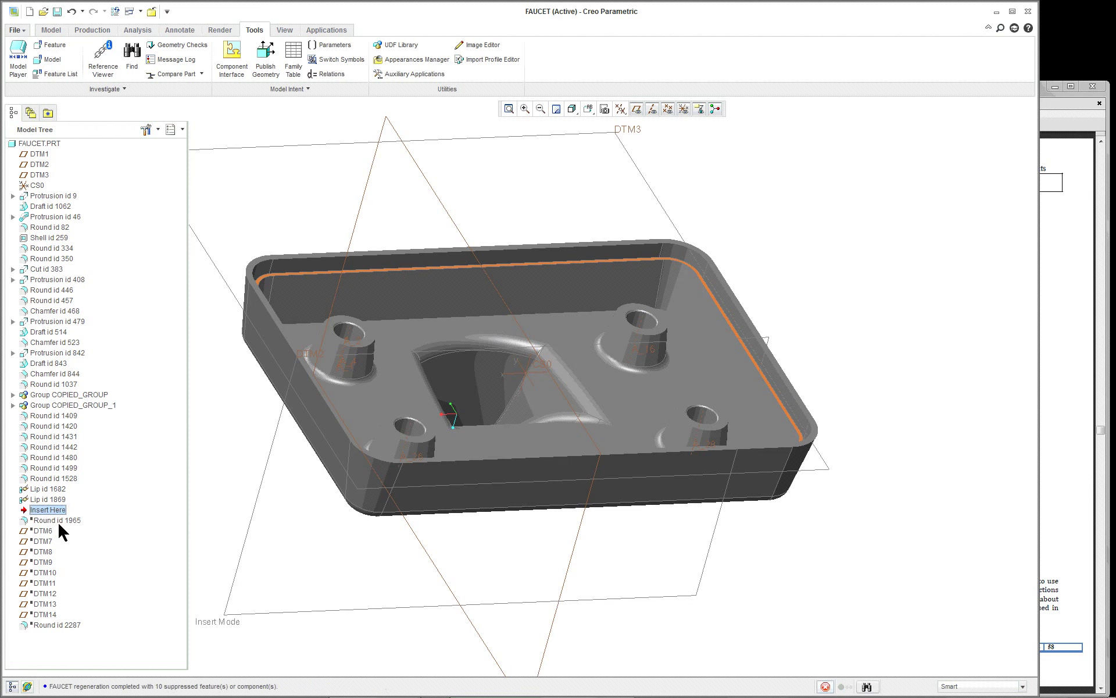
left_click_drag(58, 521, 56, 528)
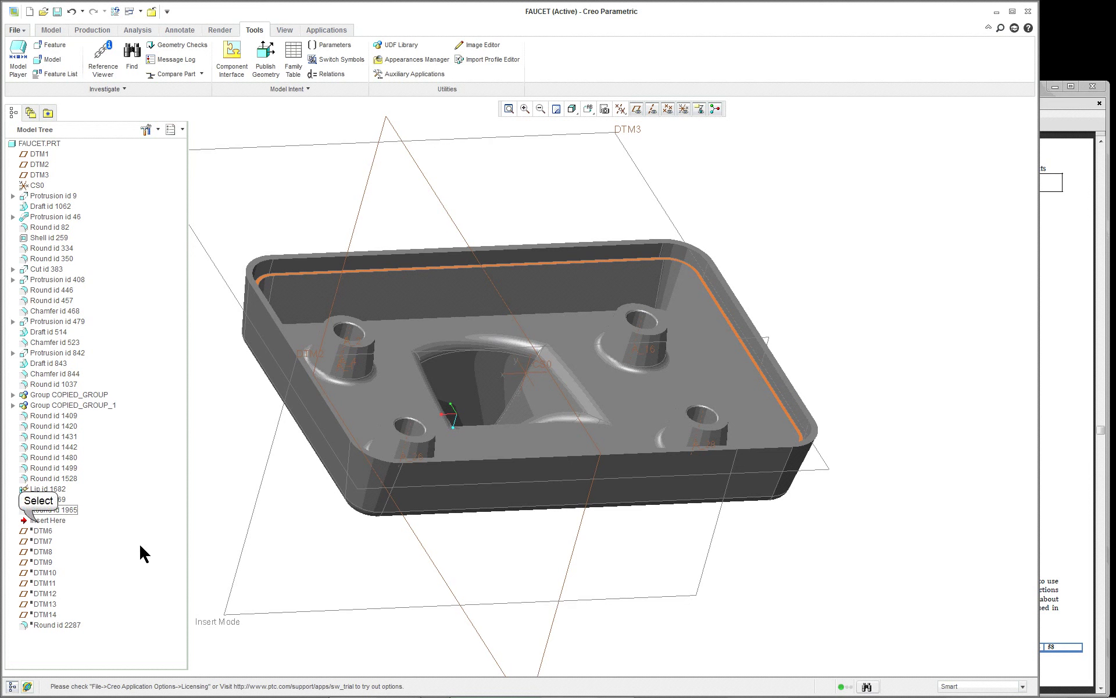
left_click(38, 520)
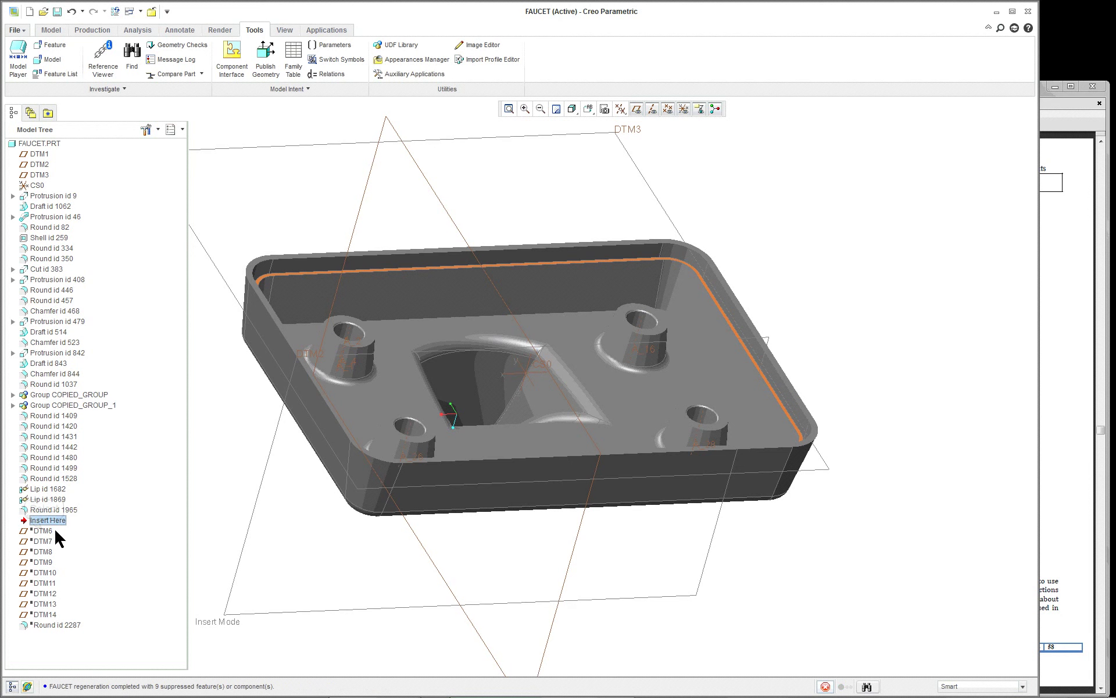
left_click_drag(55, 530, 48, 531)
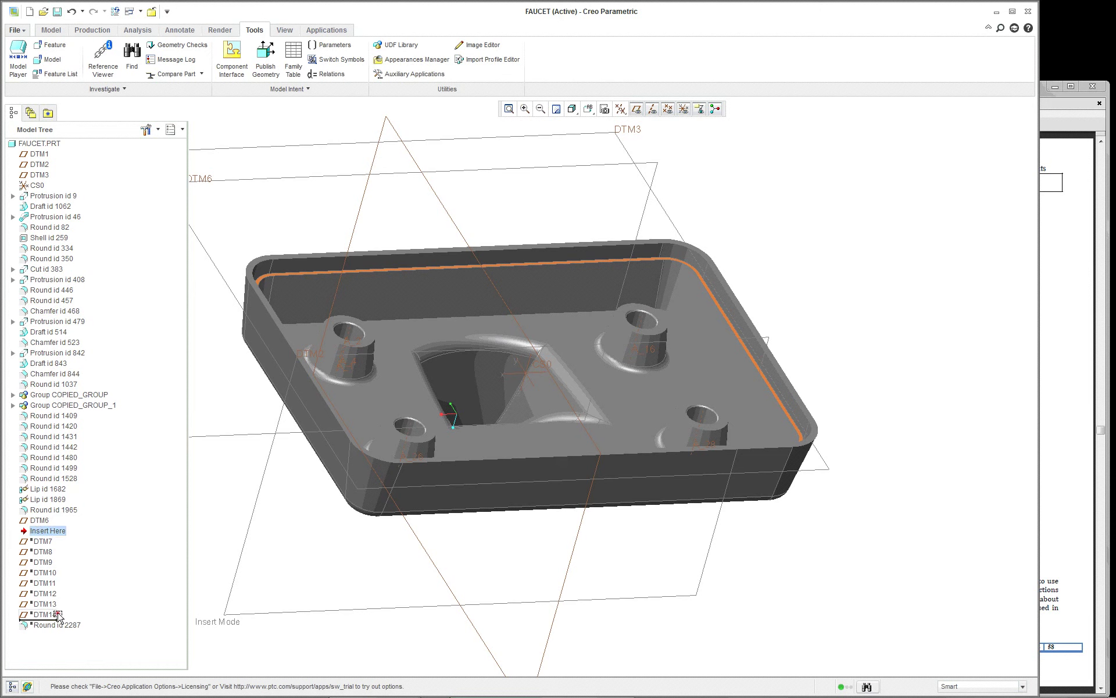
left_click_drag(49, 617, 62, 626)
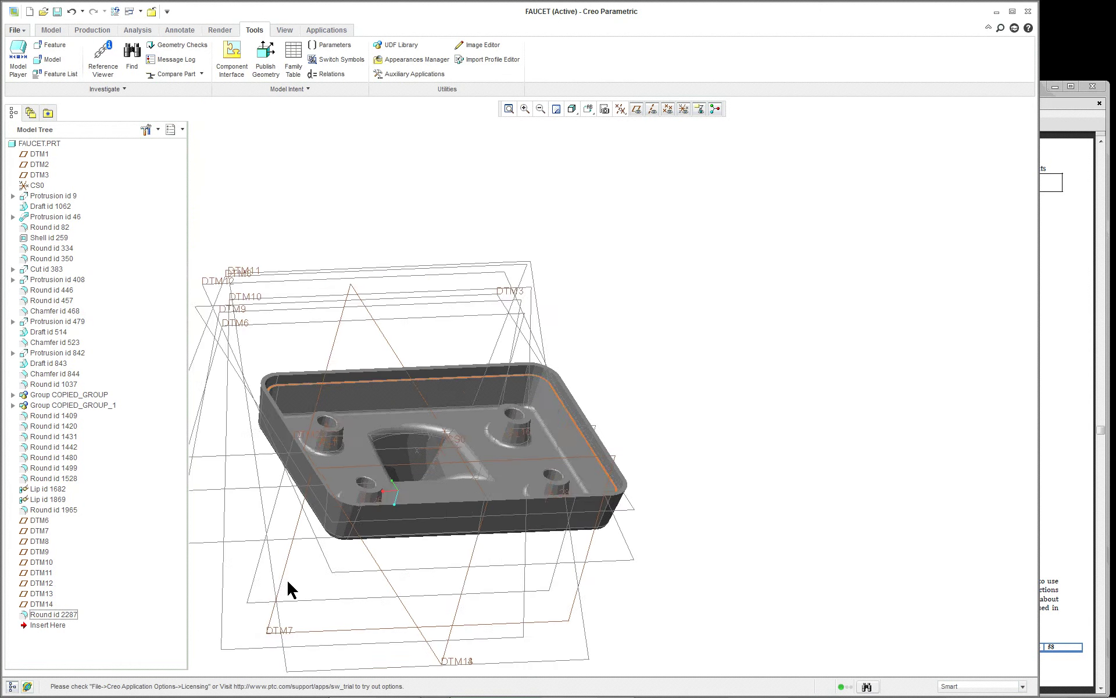
Step: Open the definition of datum plane DTM10, examine its blend section reference to the spout protrusion, and accept the definition
scroll(282, 577, "up", 2)
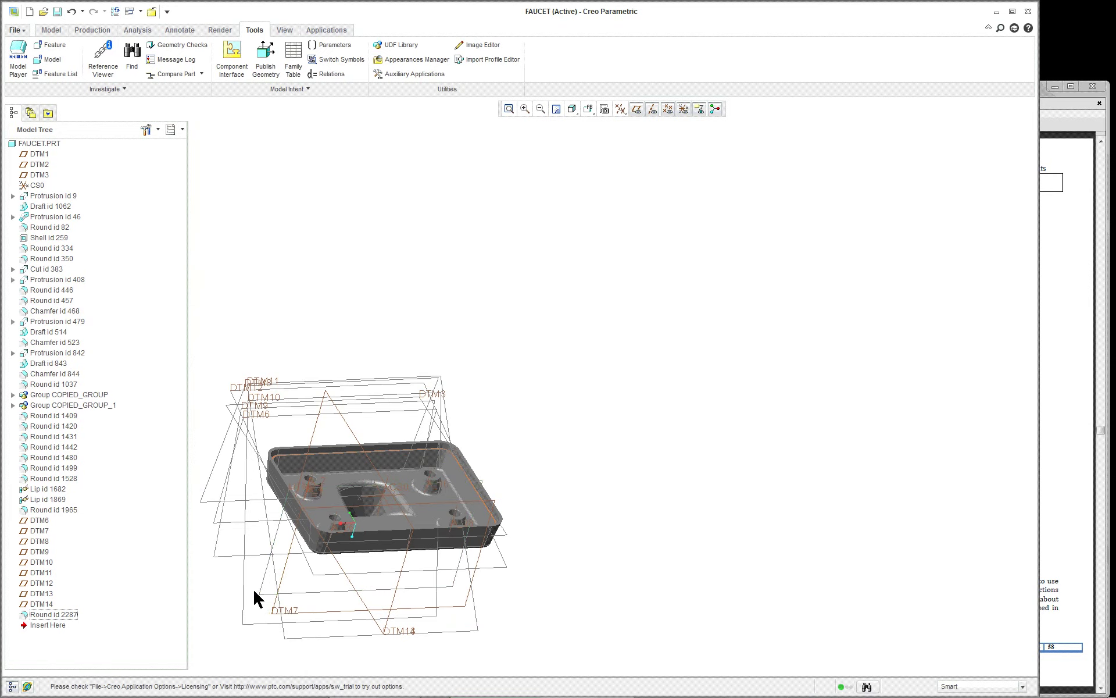
scroll(254, 593, "down", 2)
middle_click_drag(281, 553, 426, 345)
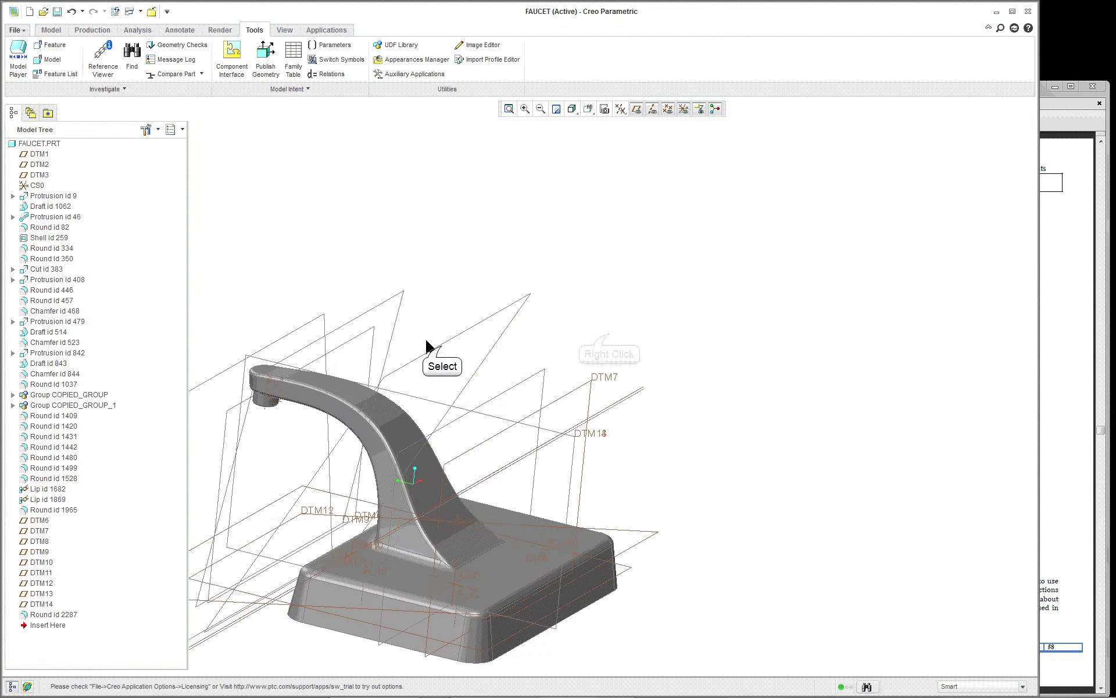
left_click(428, 345)
right_click(609, 331)
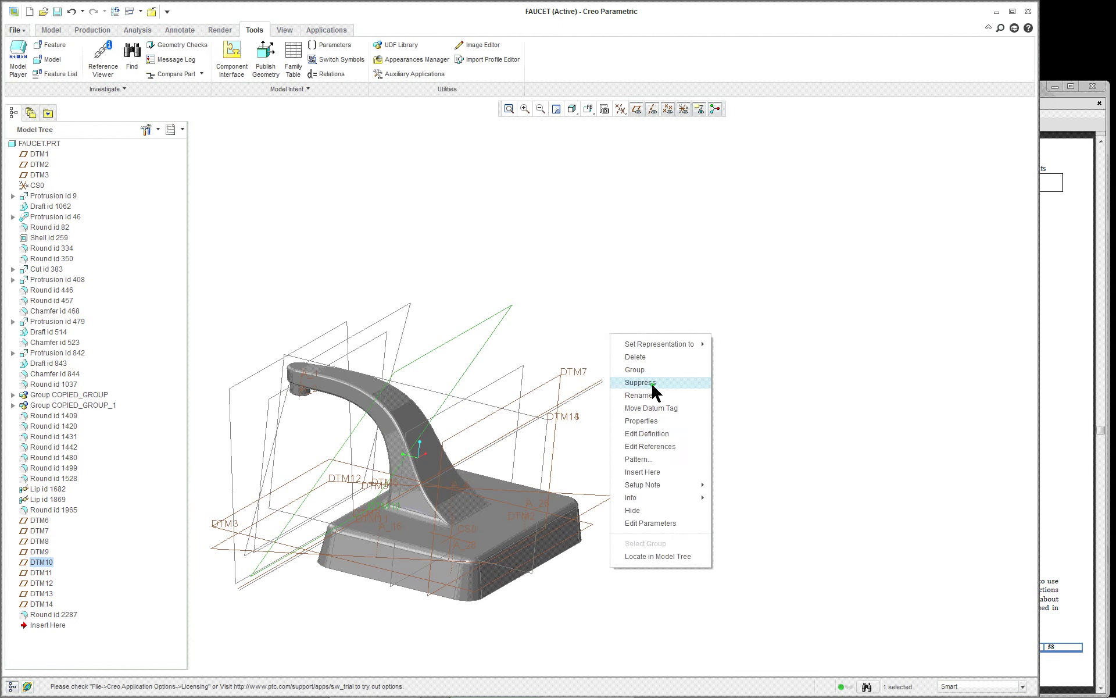
left_click(663, 434)
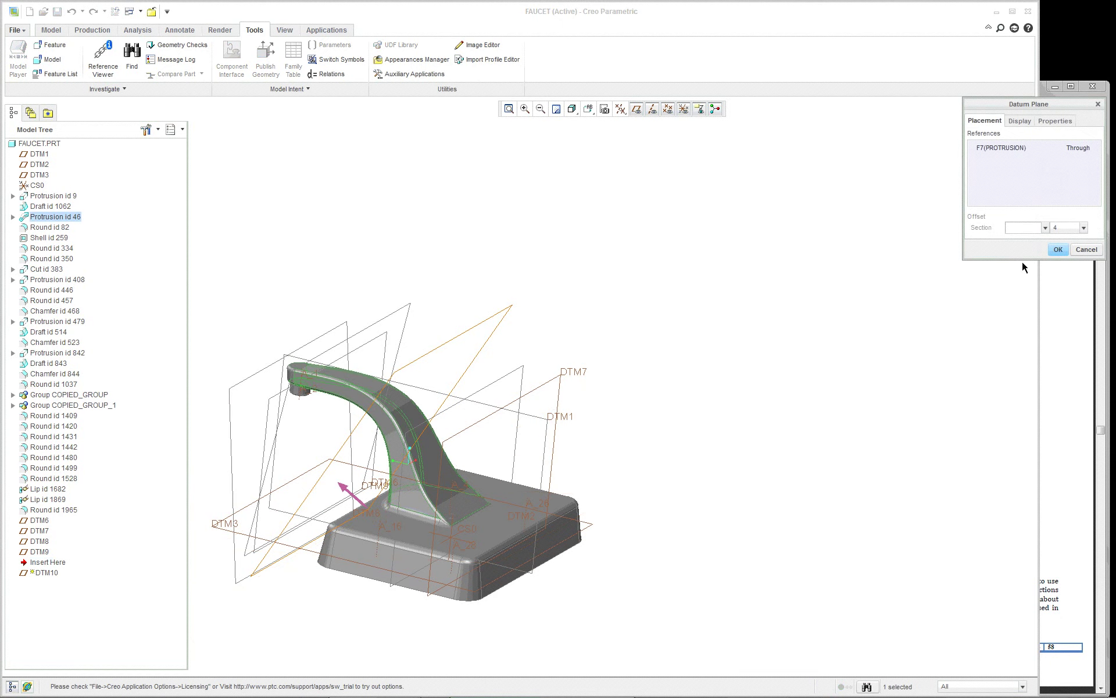
scroll(304, 518, "down", 2)
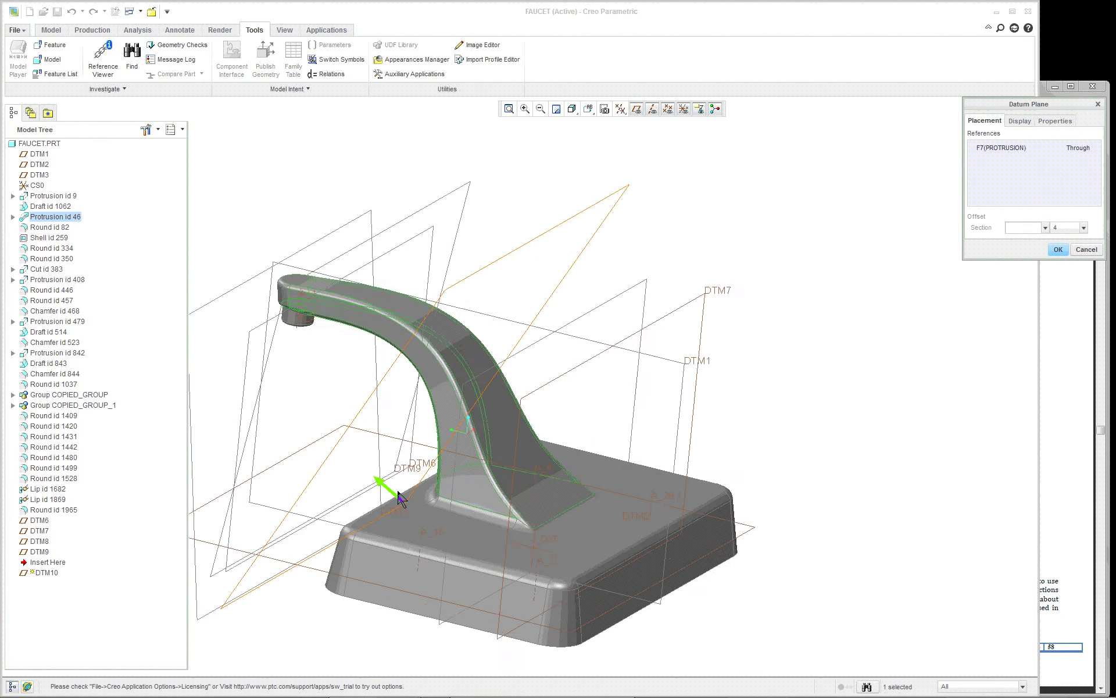
mouse_move(414, 486)
middle_mouse_down()
mouse_move(479, 470)
mouse_move(430, 485)
middle_mouse_up()
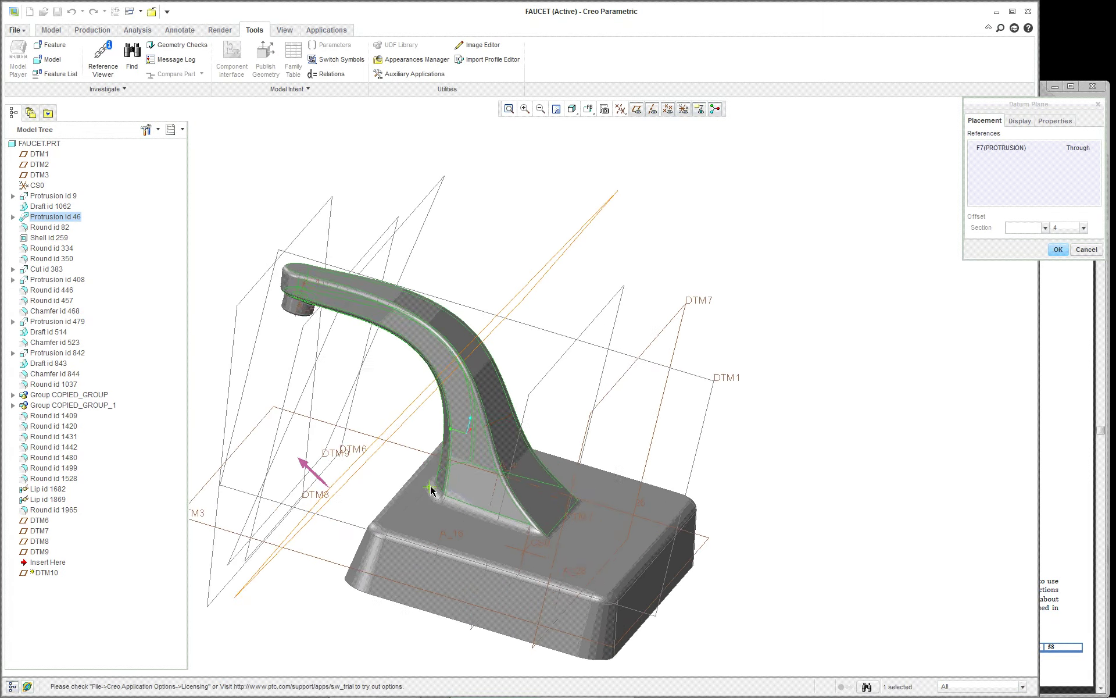
scroll(431, 490, "up", 1)
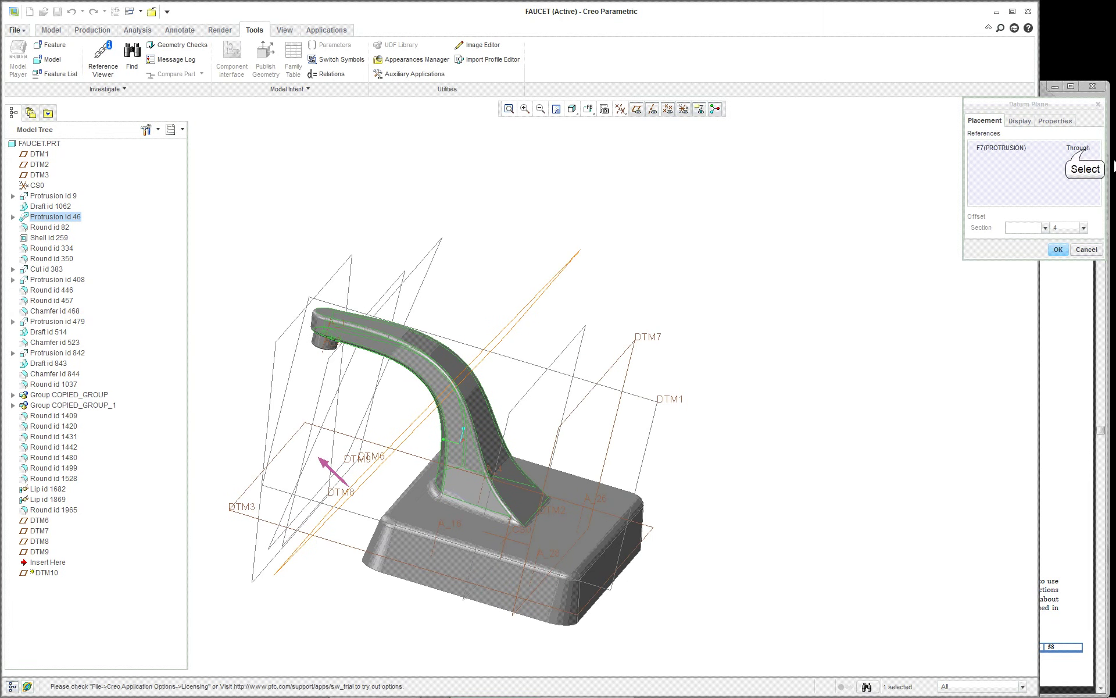
left_click(1085, 149)
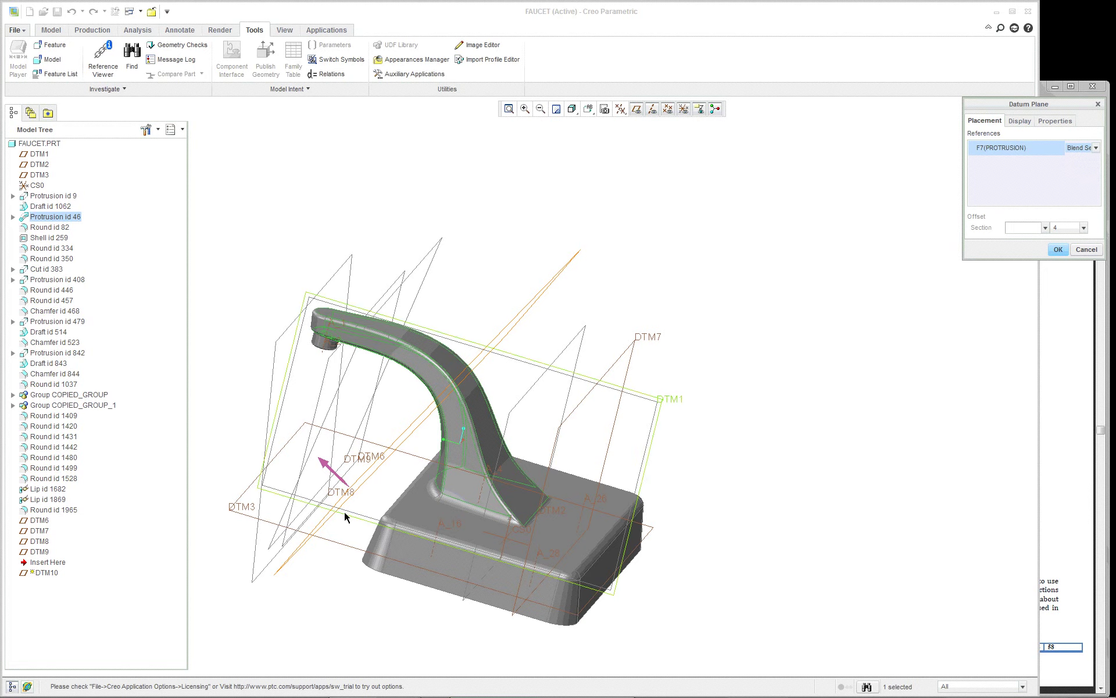
middle_click_drag(356, 508, 547, 471)
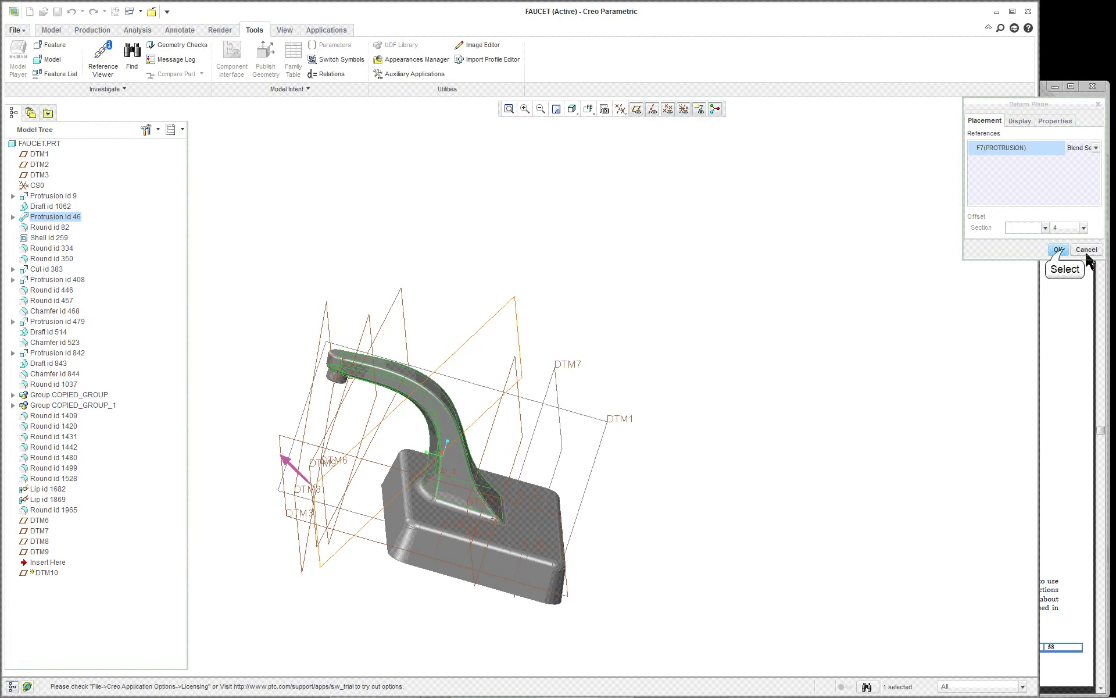
left_click(1059, 249)
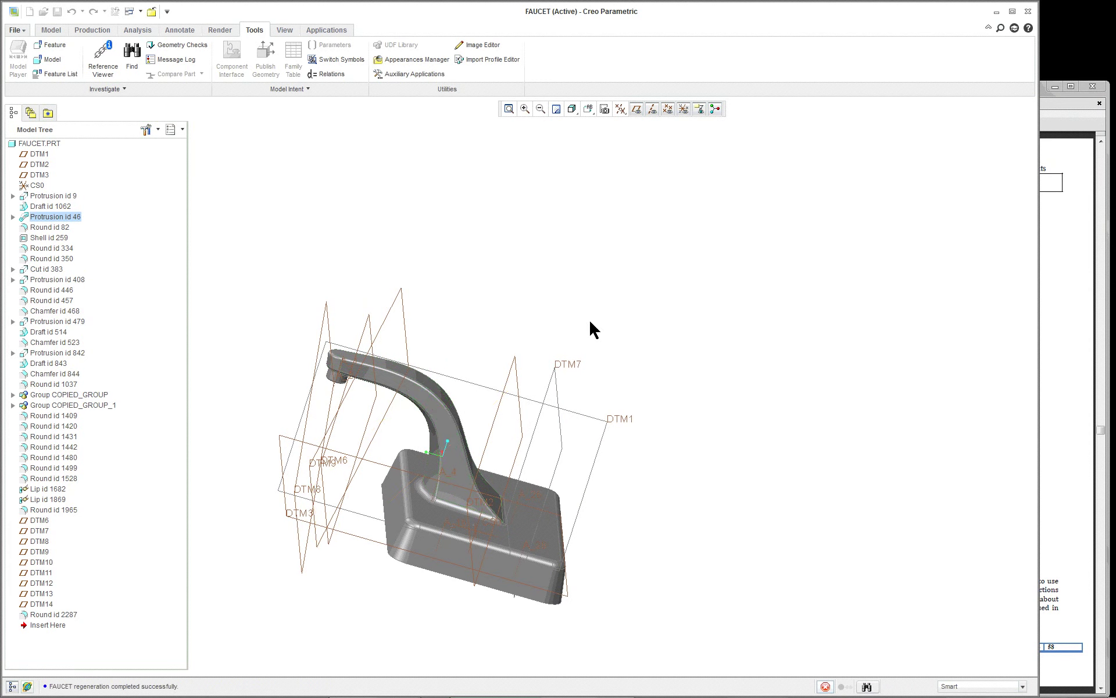
Step: Open Protrusion id 46 for dimension editing and examine the swept blend's sections and trajectory along the spout
double_click(463, 441)
right_click(456, 412)
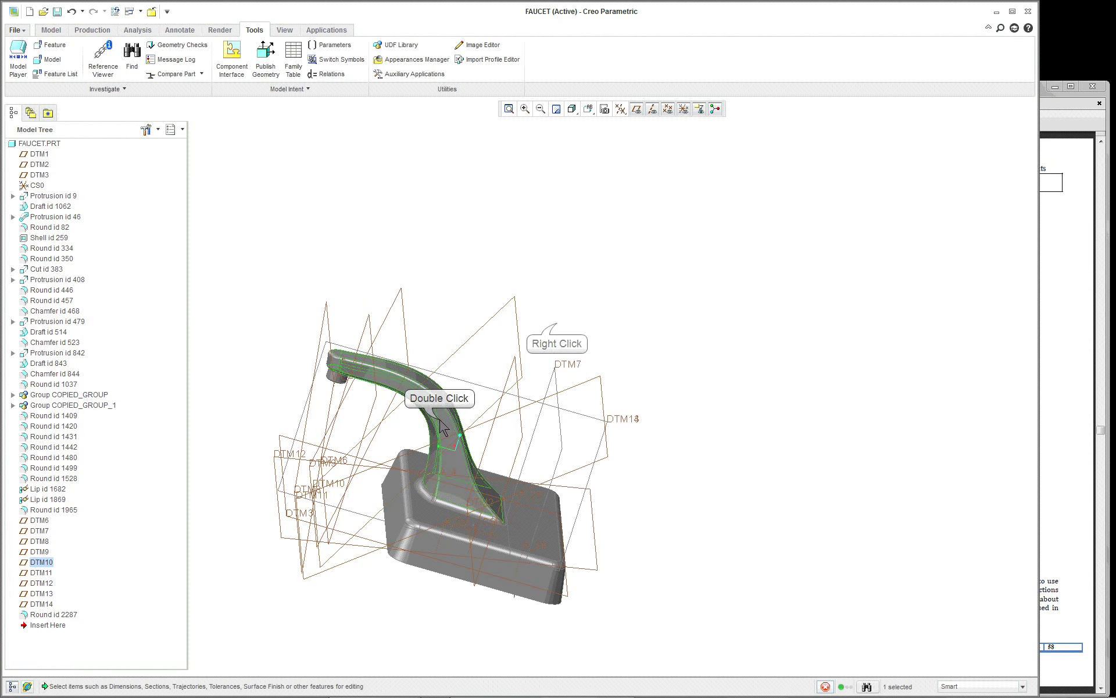
right_click(556, 321)
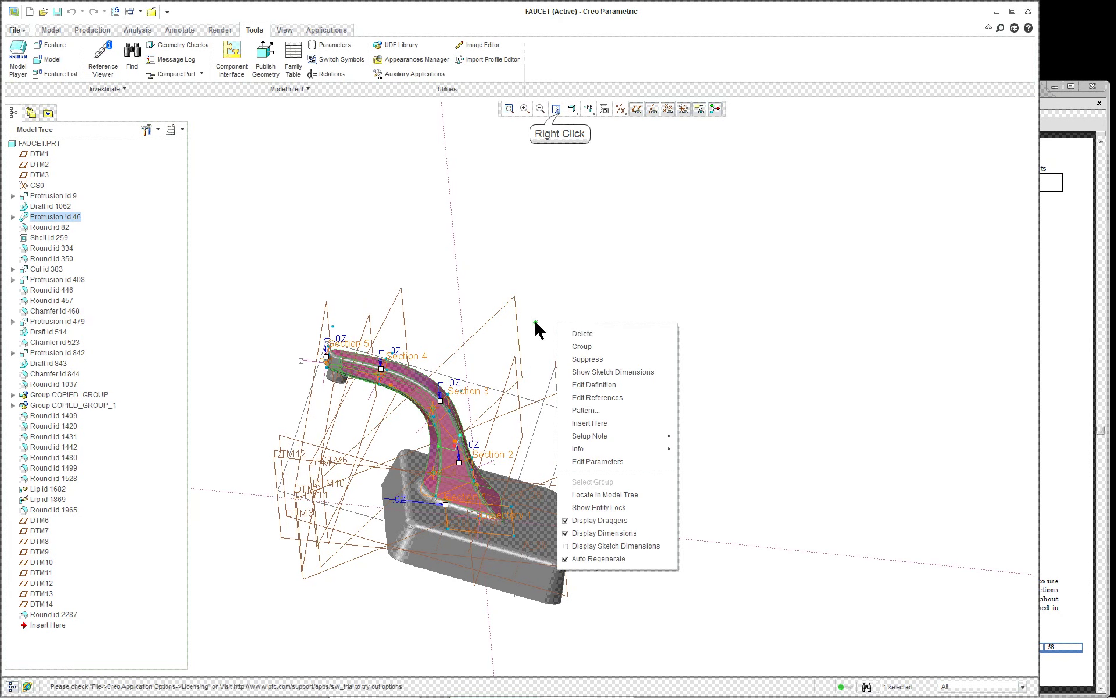
left_click(548, 211)
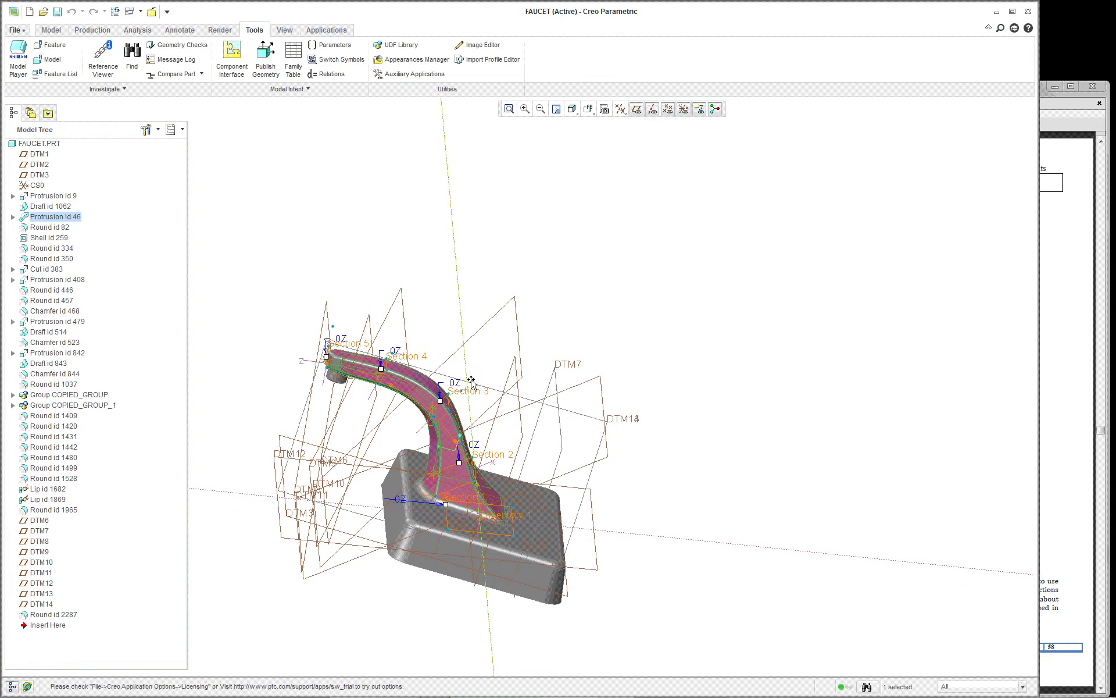
middle_click_drag(471, 381, 427, 365)
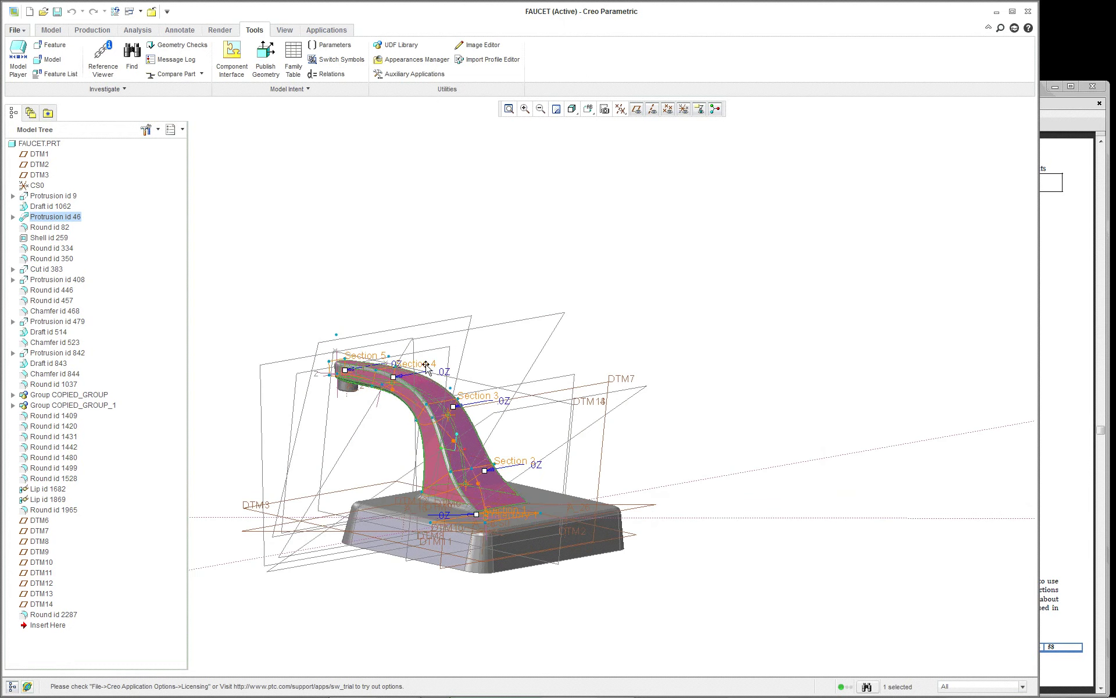
scroll(400, 437, "down", 5)
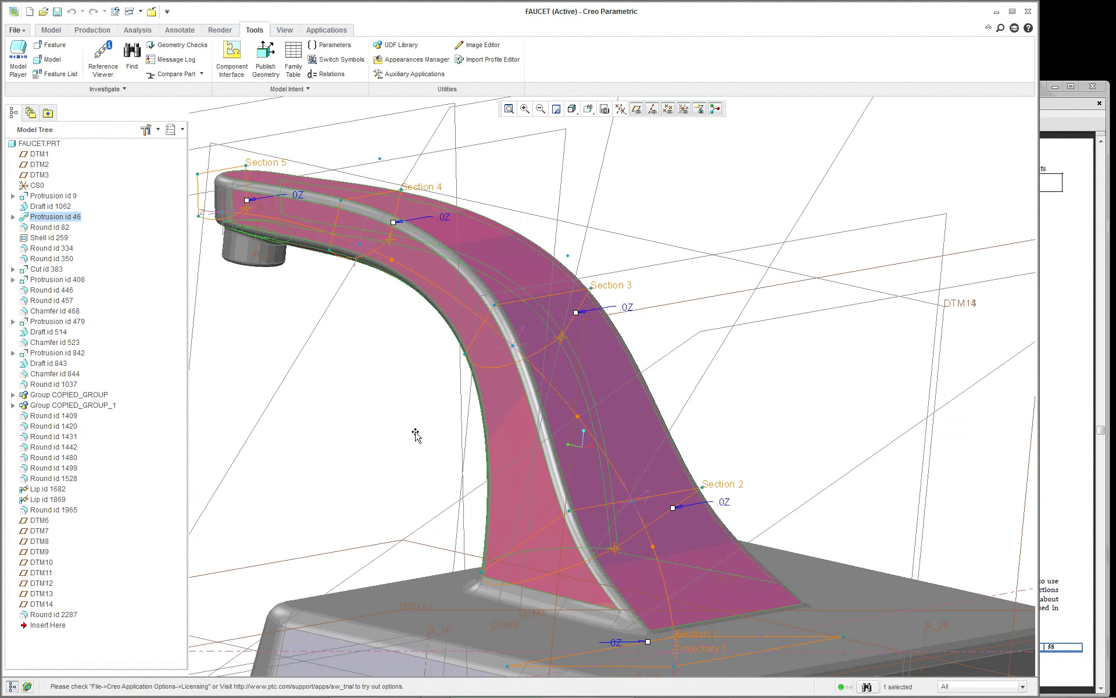
middle_click_drag(415, 435, 459, 435)
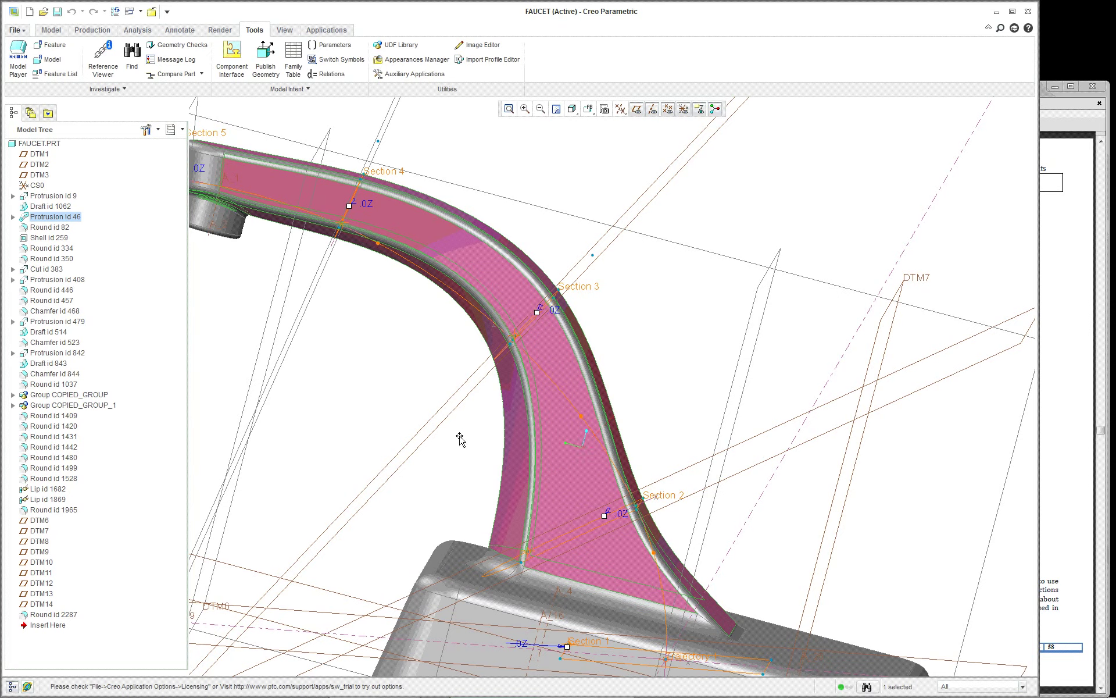
Step: Examine the spout's swept blend sections and the datum planes in the saved FRONT and PICT1 orientations
scroll(459, 439, "up", 4)
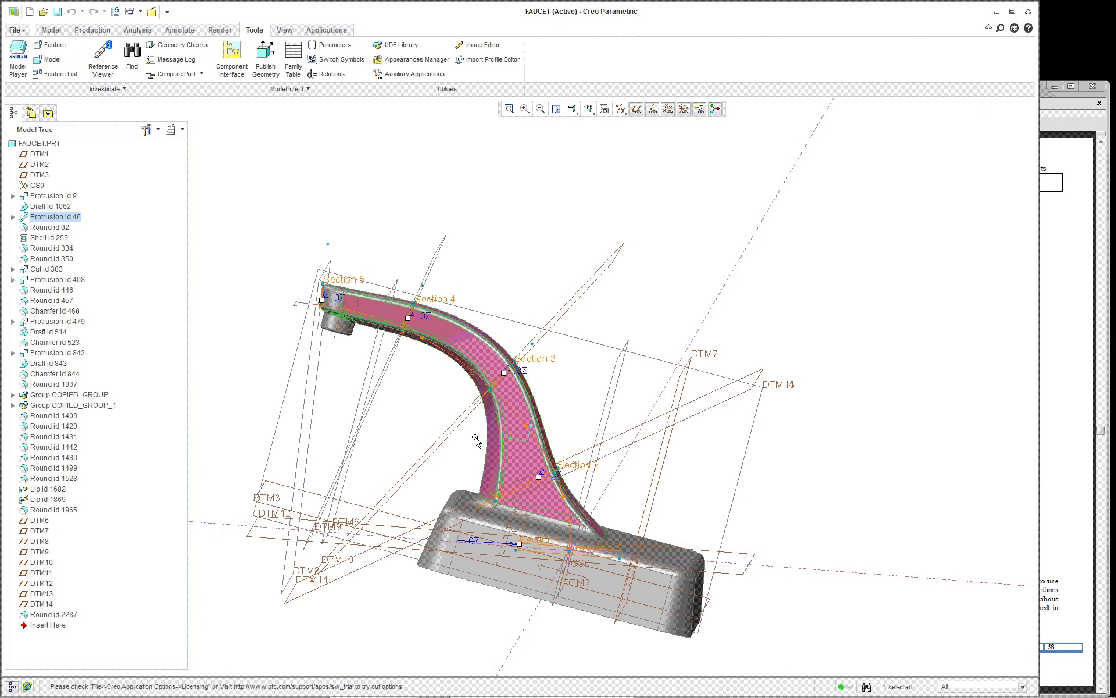
left_click(593, 110)
left_click(610, 146)
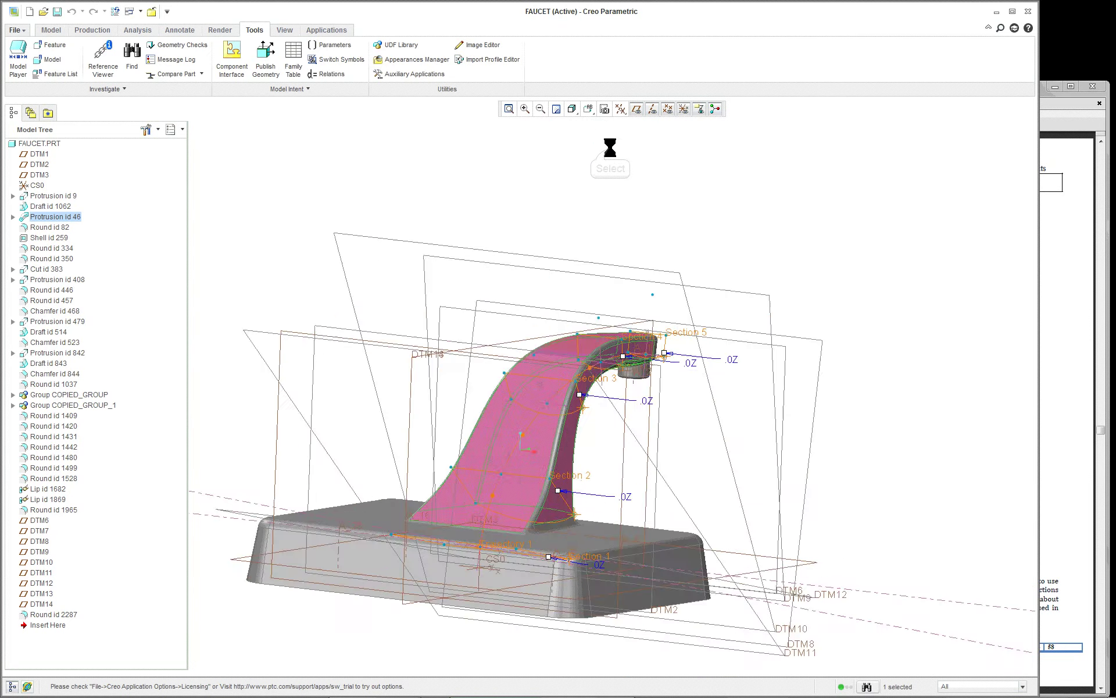
left_click(589, 109)
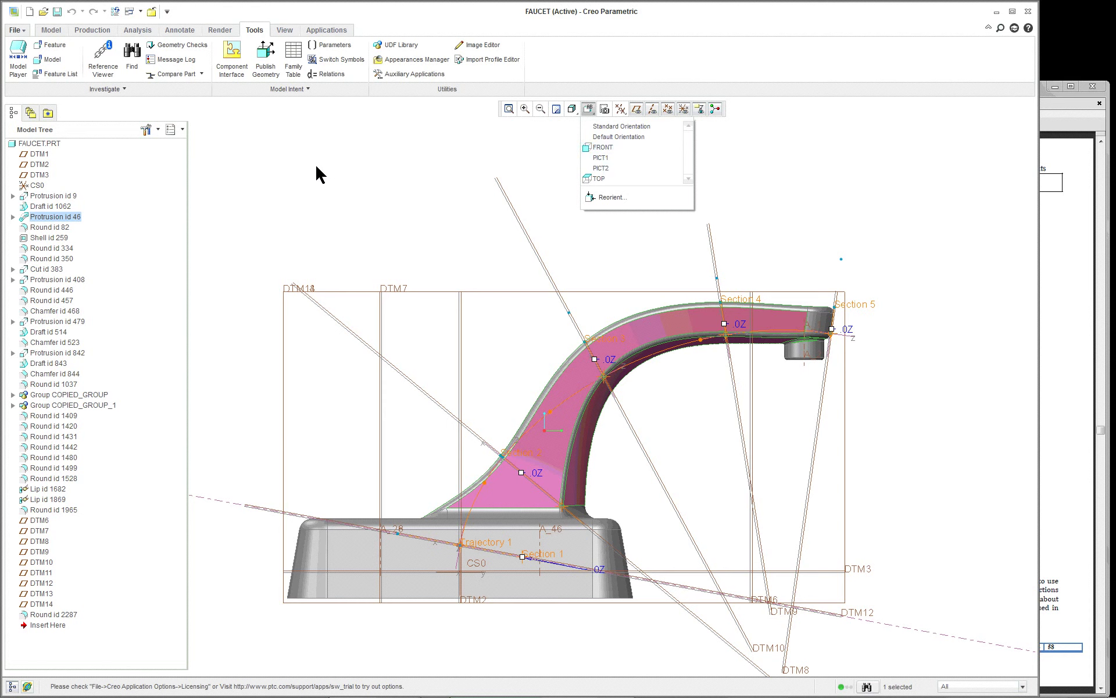
left_click(768, 138)
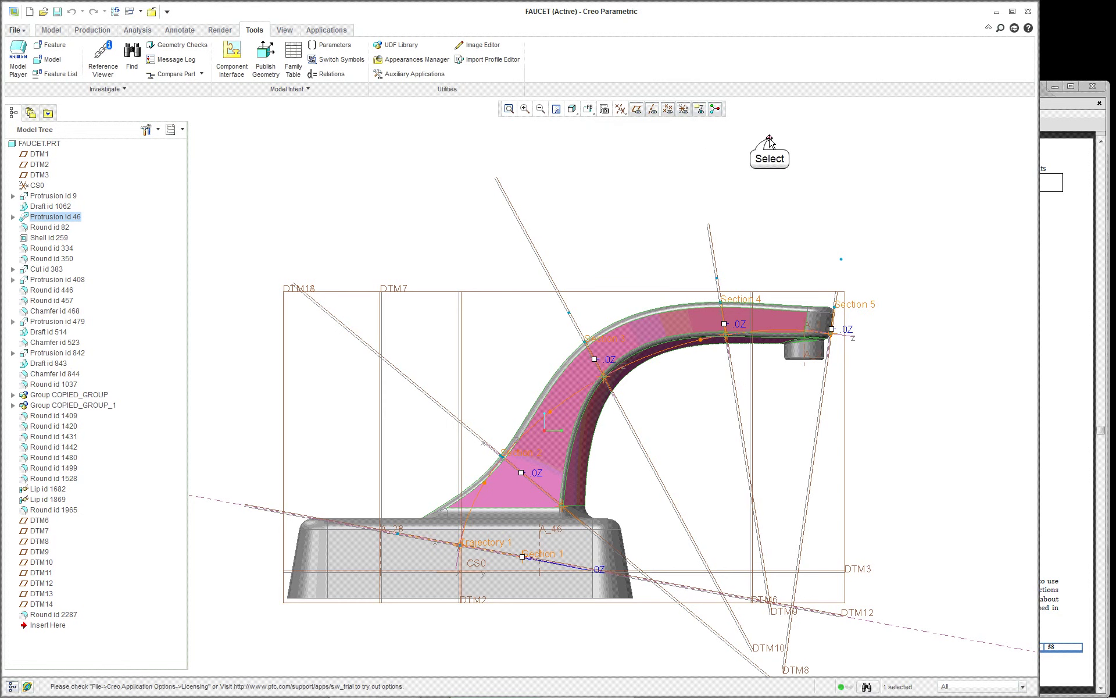
scroll(691, 422, "down", 1)
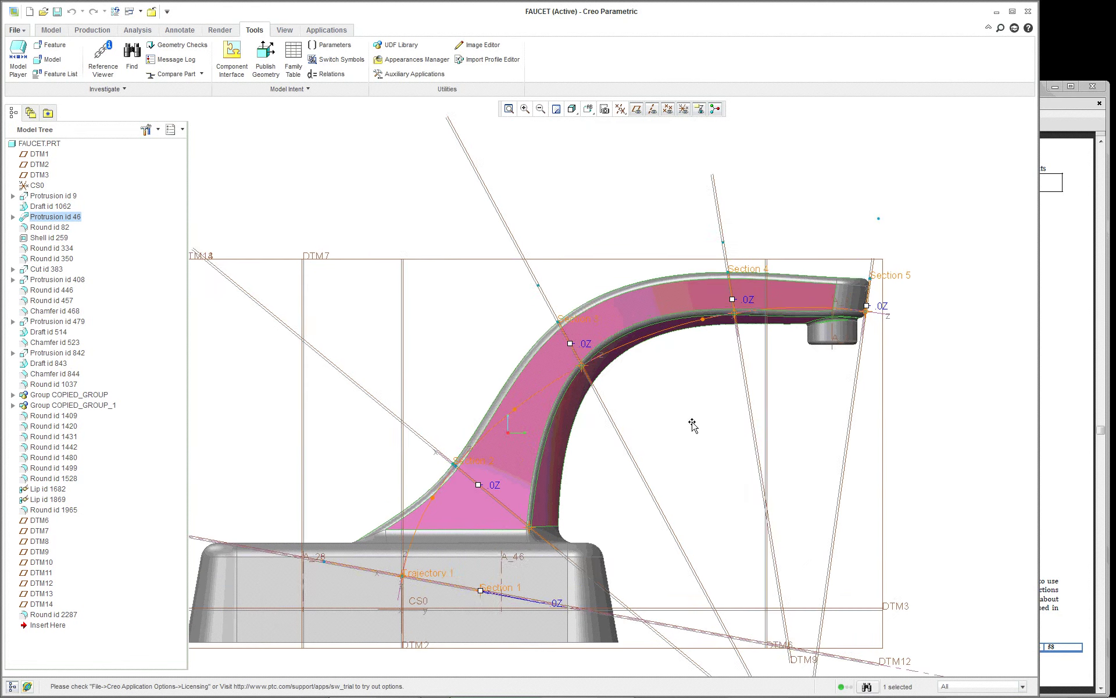
scroll(692, 424, "up", 2)
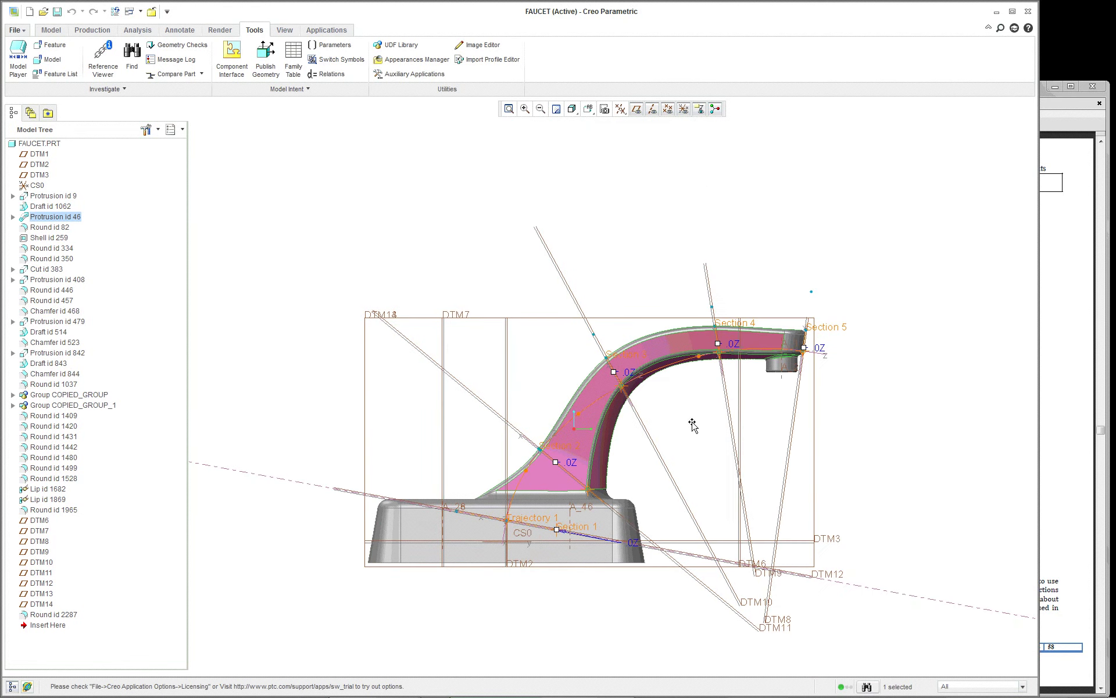
left_click(588, 114)
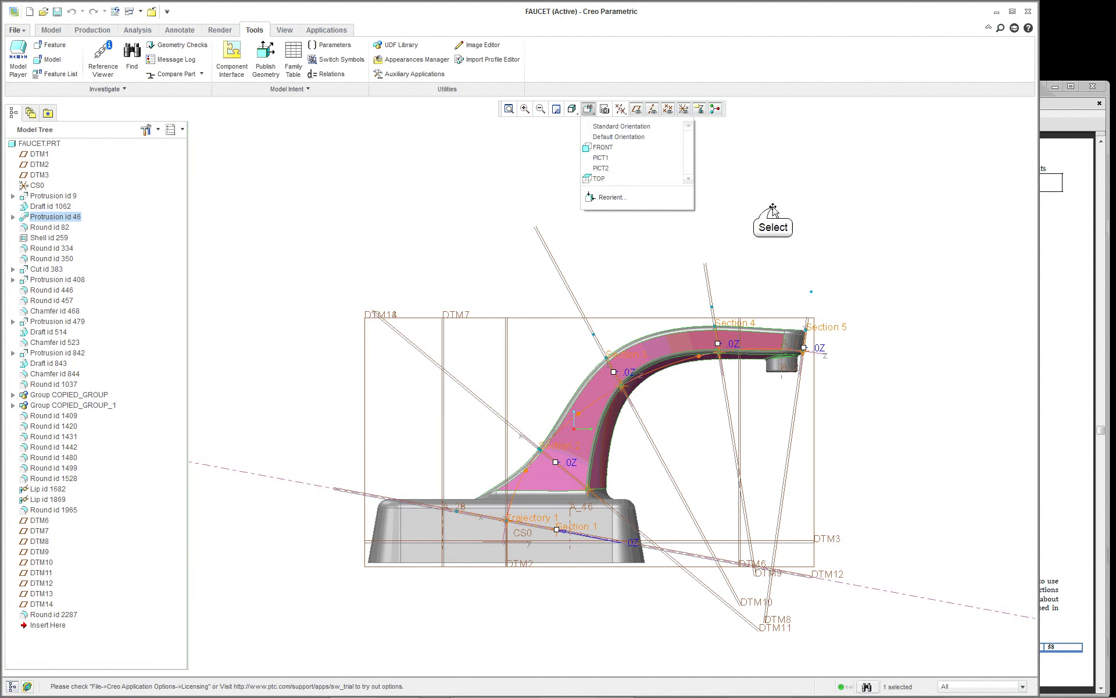
left_click(773, 210)
scroll(707, 459, "down", 1)
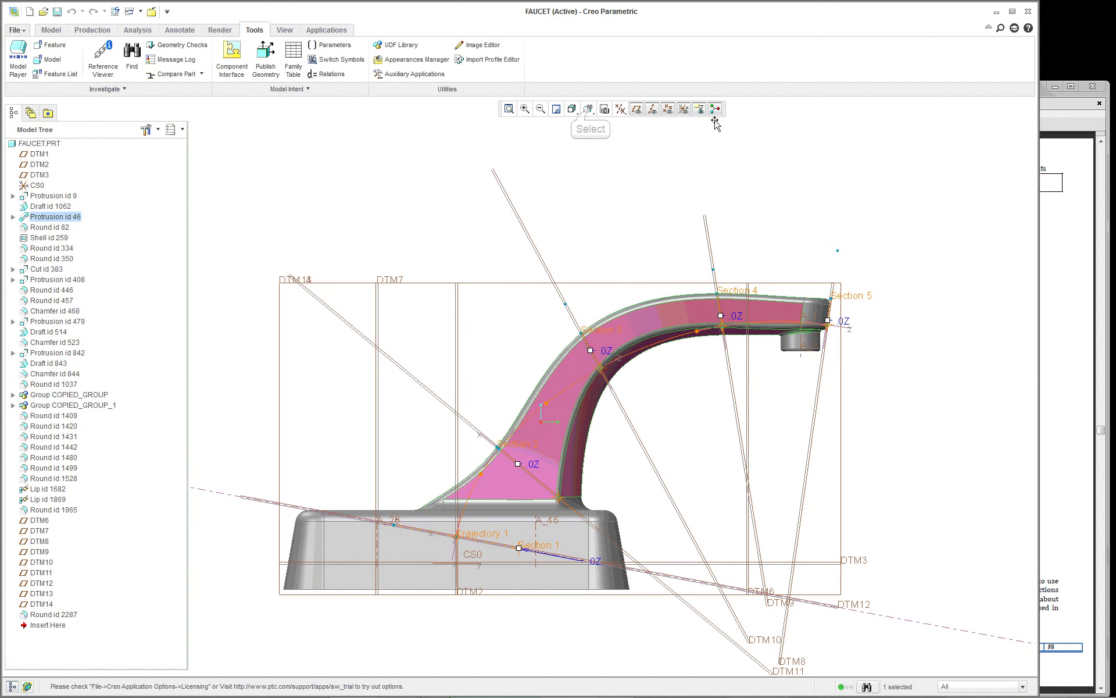
left_click(589, 112)
left_click(605, 153)
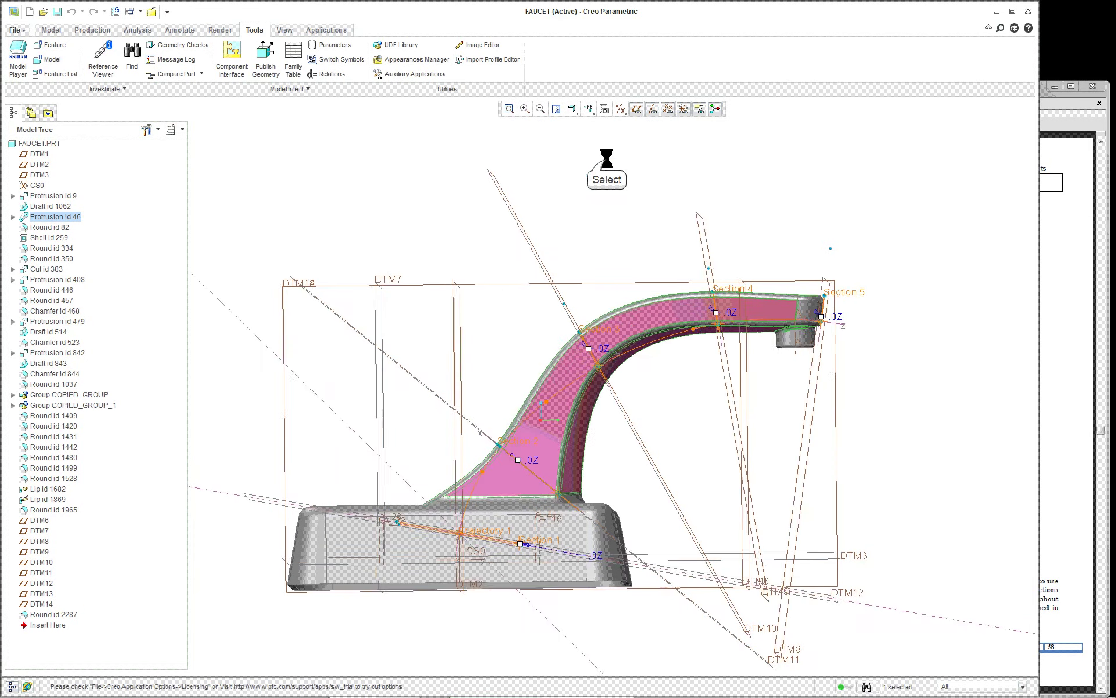
Step: Return the faucet to the standard orientation and clear the selection of Protrusion id 46
left_click(285, 30)
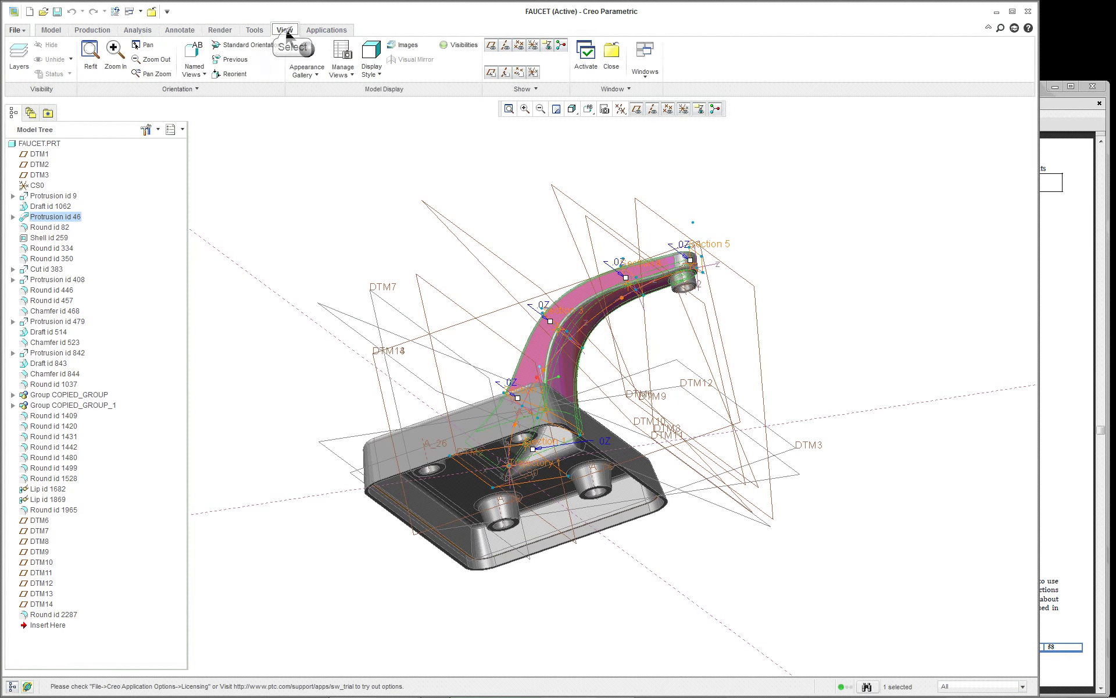
left_click(238, 47)
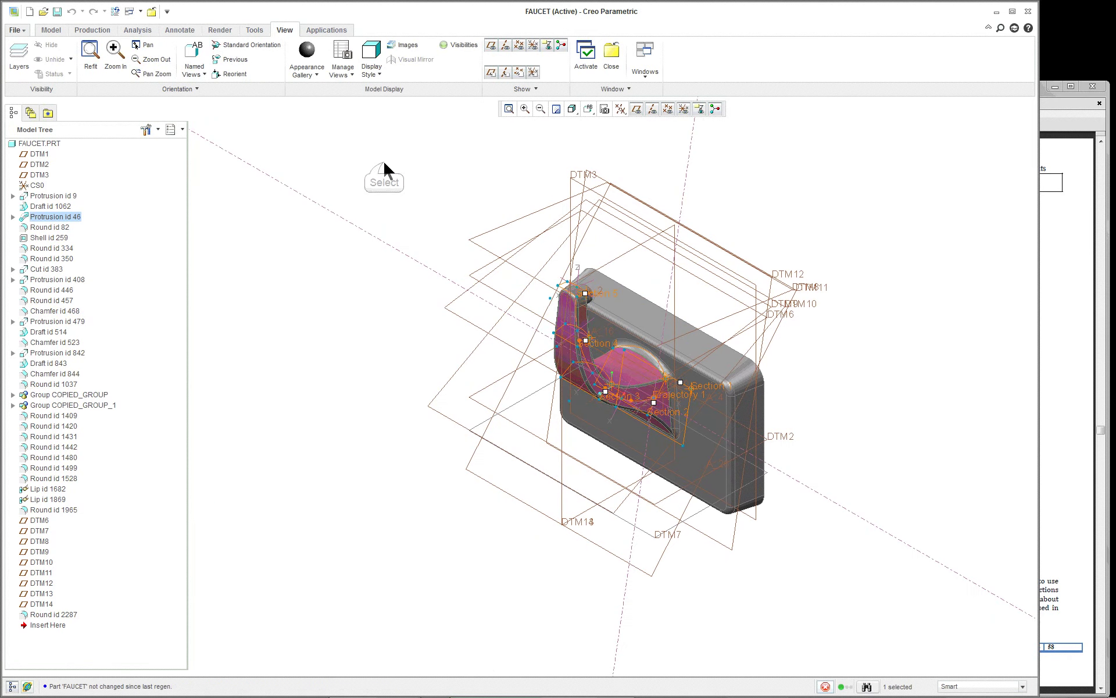
left_click(420, 206)
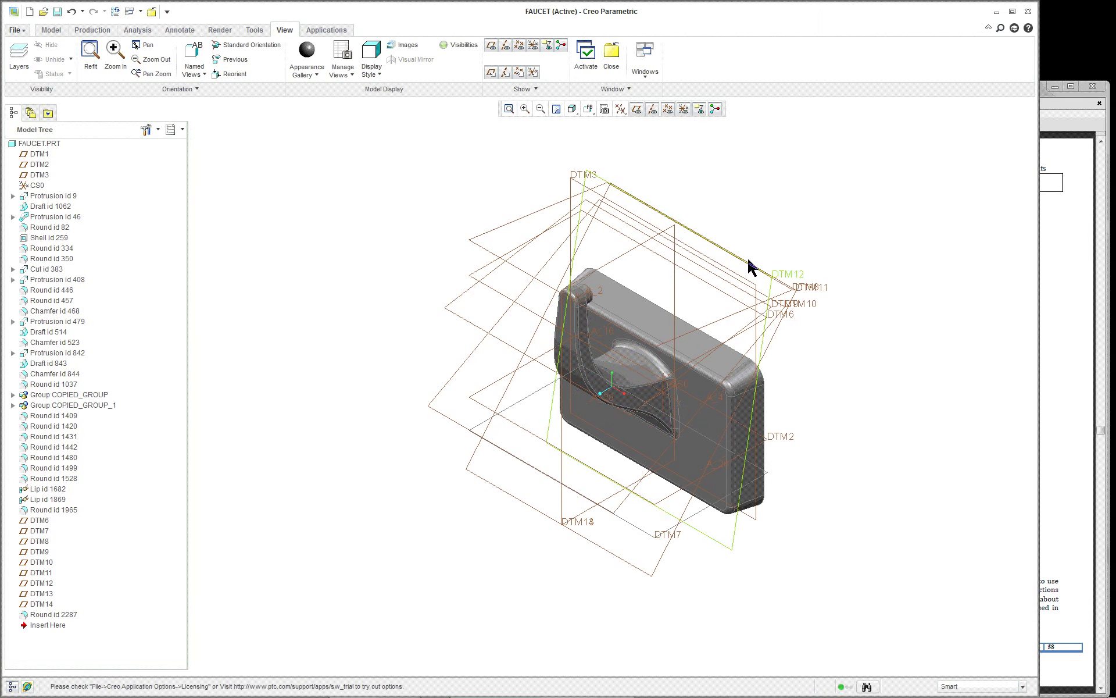
scroll(774, 262, "down", 2)
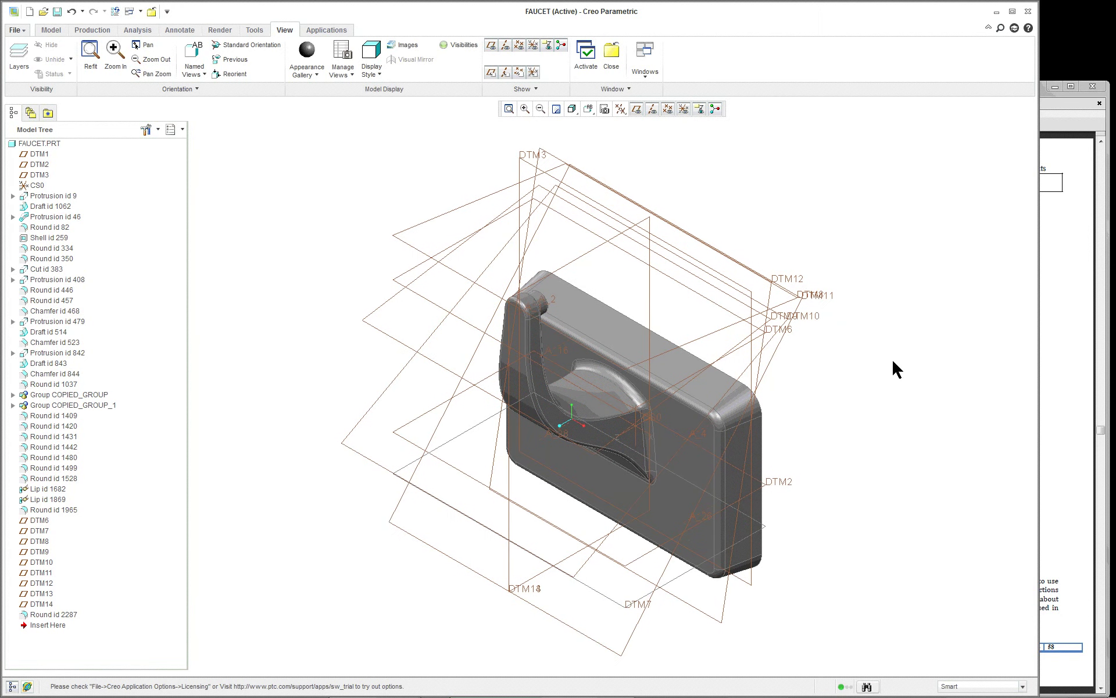